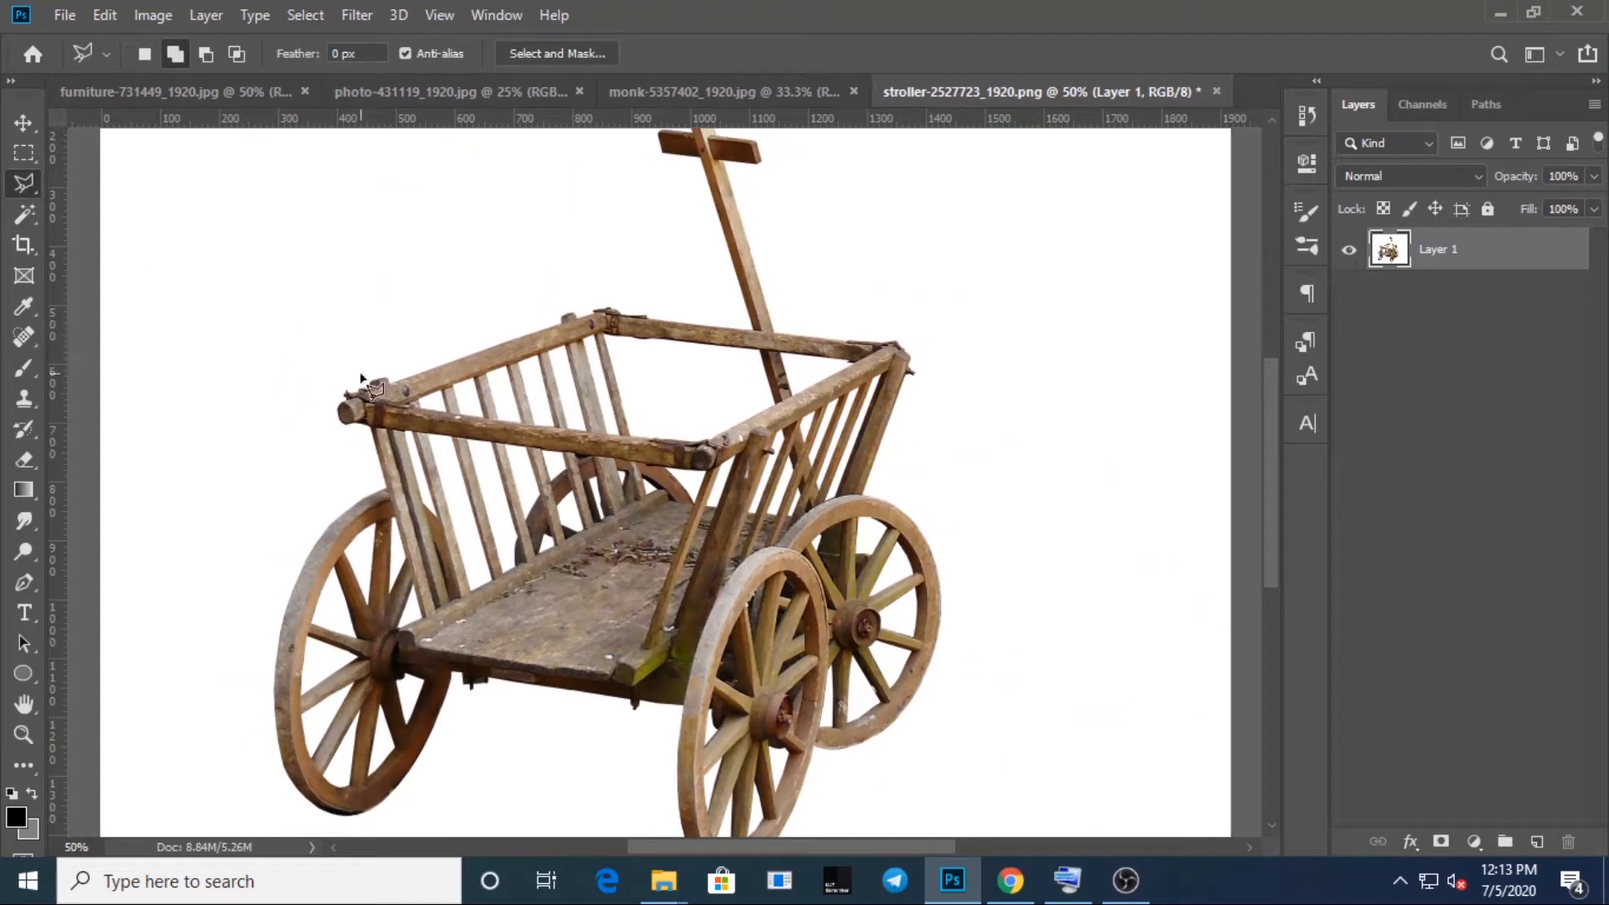
Outline the cart's basket and wheels with a closed Polygonal Lasso selection
left_click(357, 393)
left_click(666, 317)
left_click(752, 324)
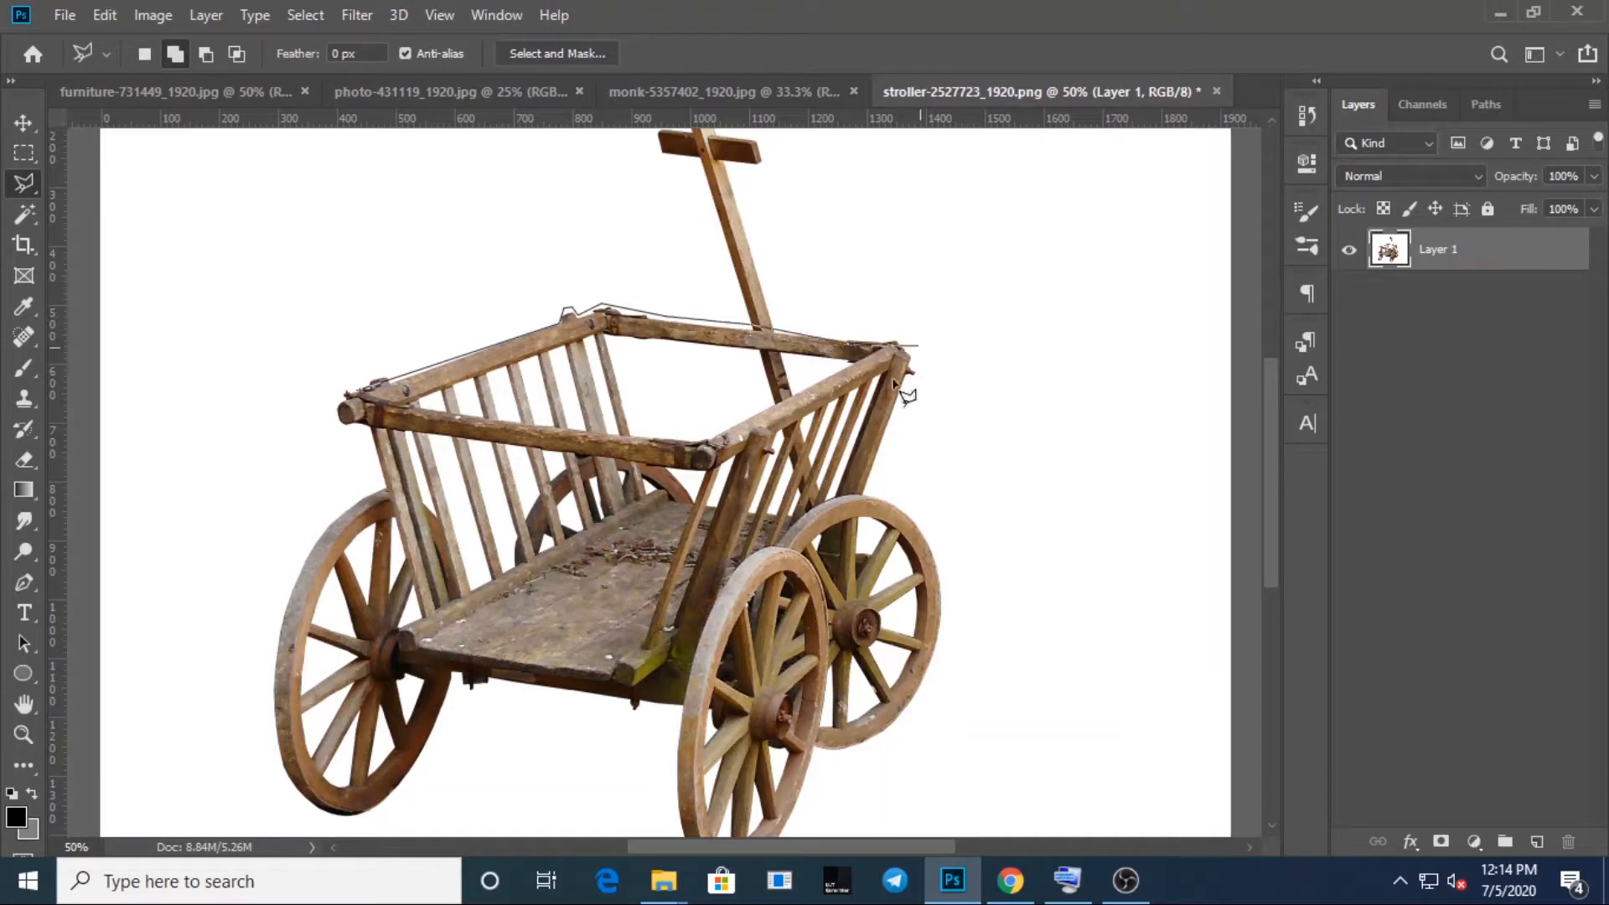
left_click(954, 570)
left_click(919, 726)
left_click(759, 819)
left_click(559, 785)
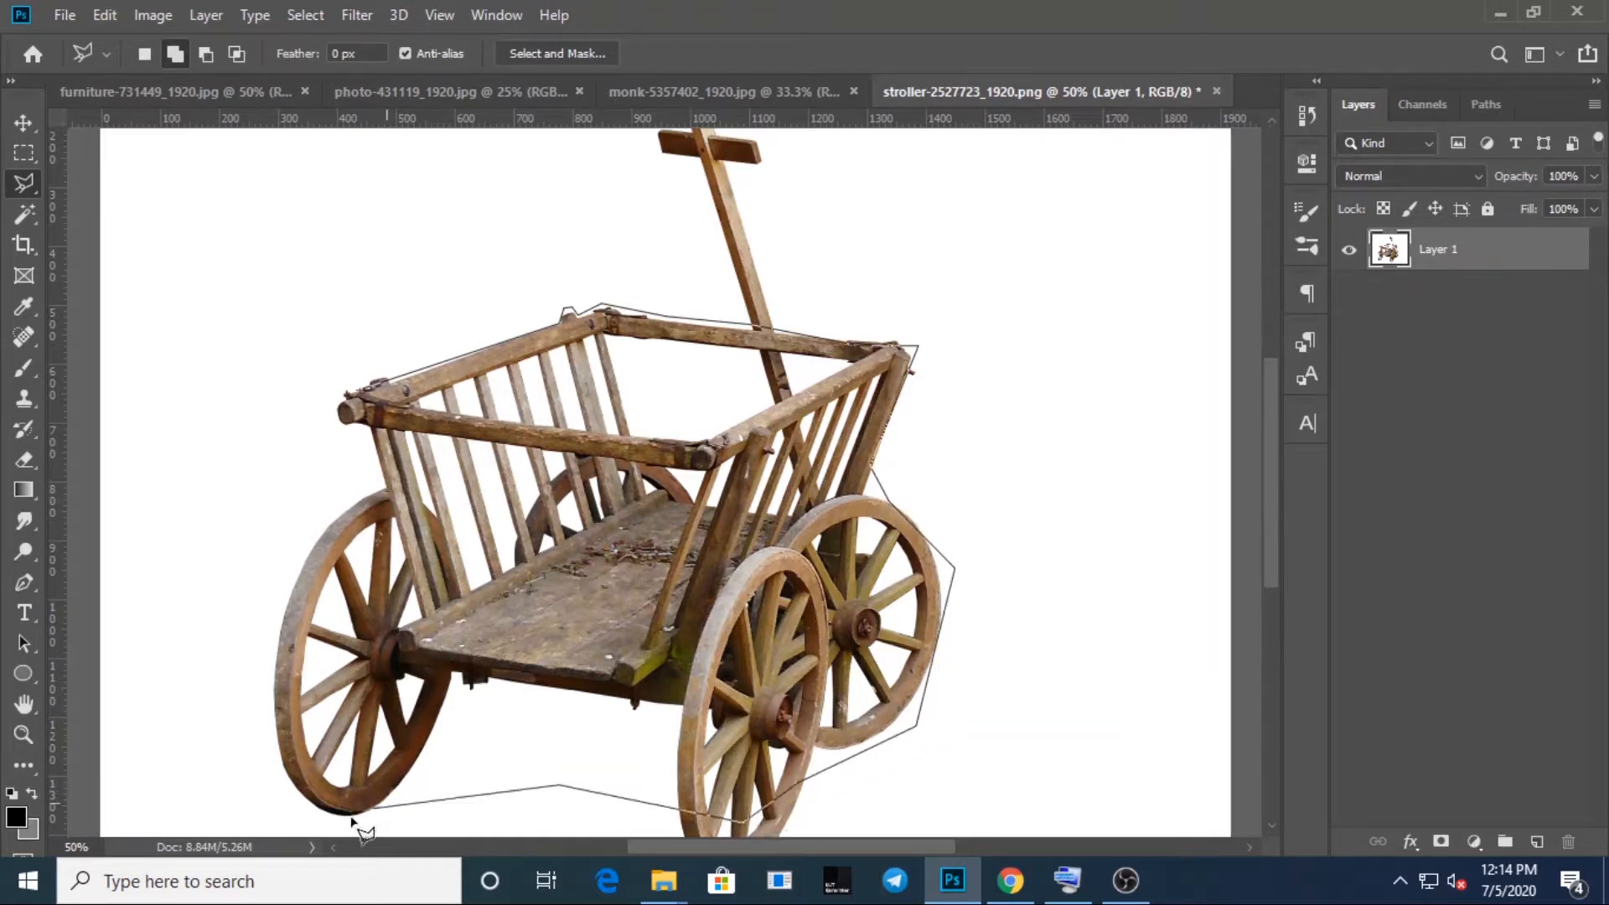
left_click(341, 814)
left_click(246, 708)
left_click(262, 596)
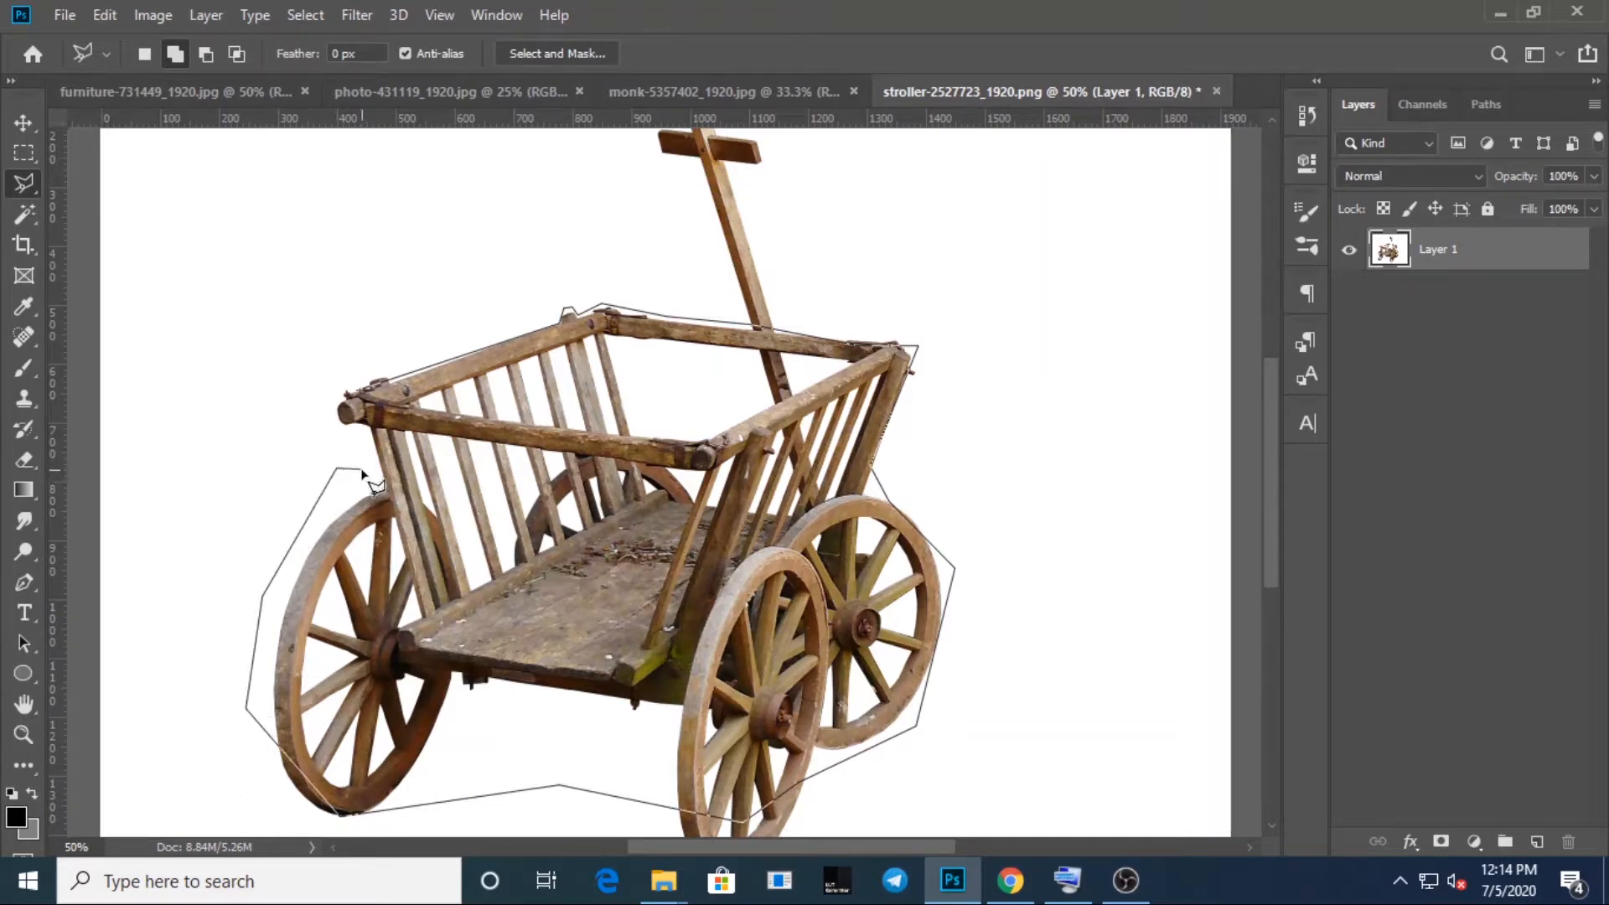
left_click(360, 468)
left_click(286, 339)
left_click(379, 385)
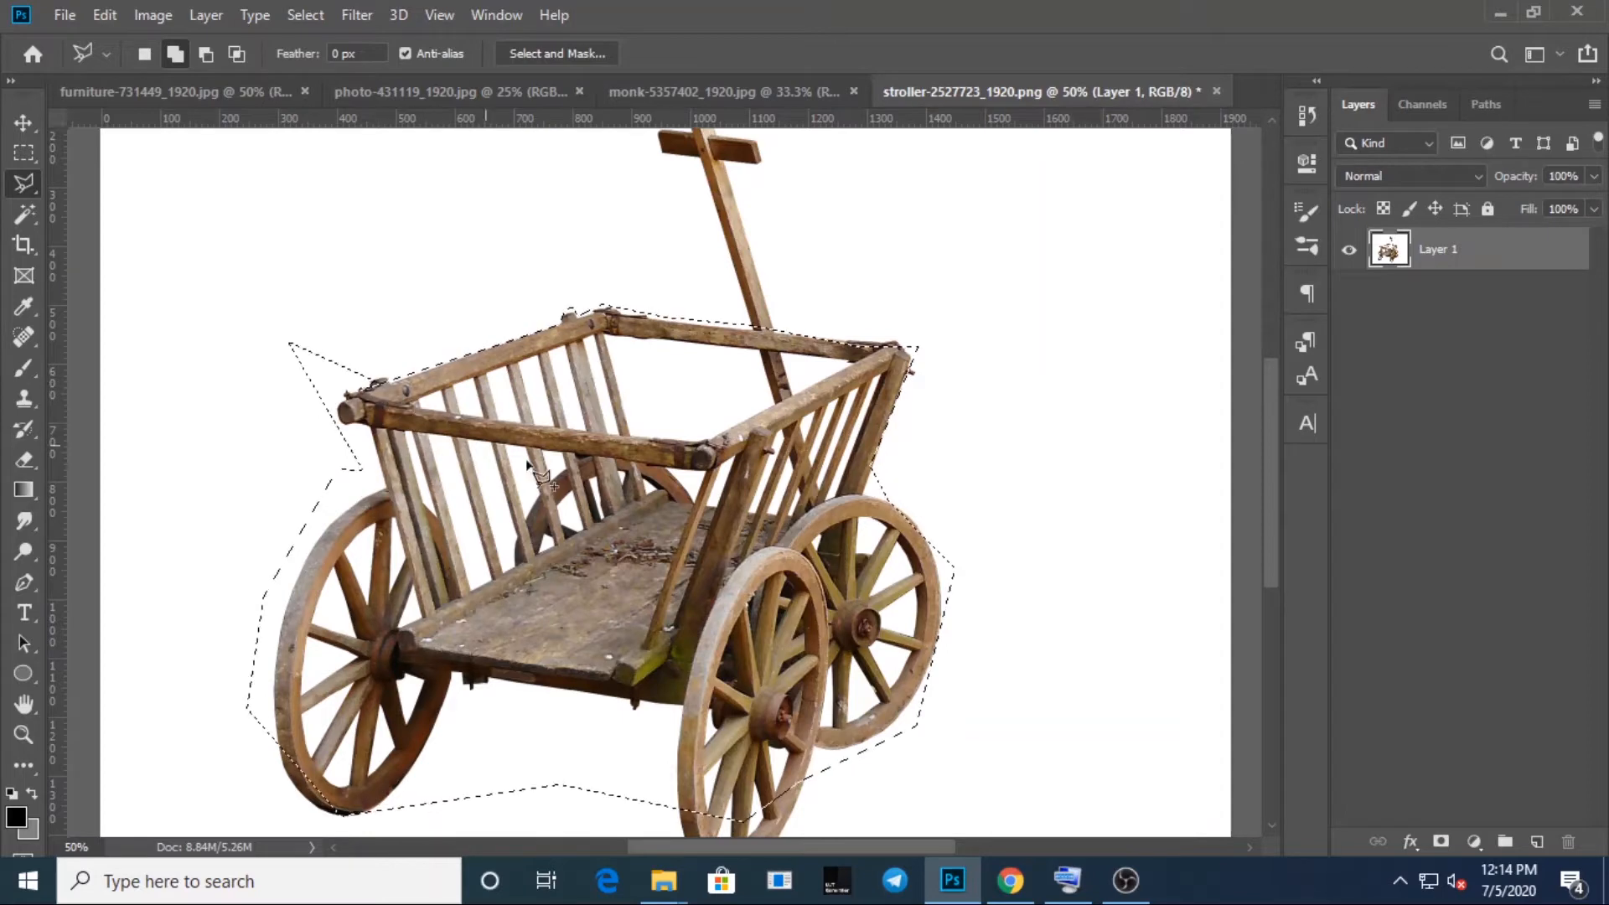
Try subtracting a gap between the basket's side slats from the lasso selection, and clear the whole selection
left_click(207, 52)
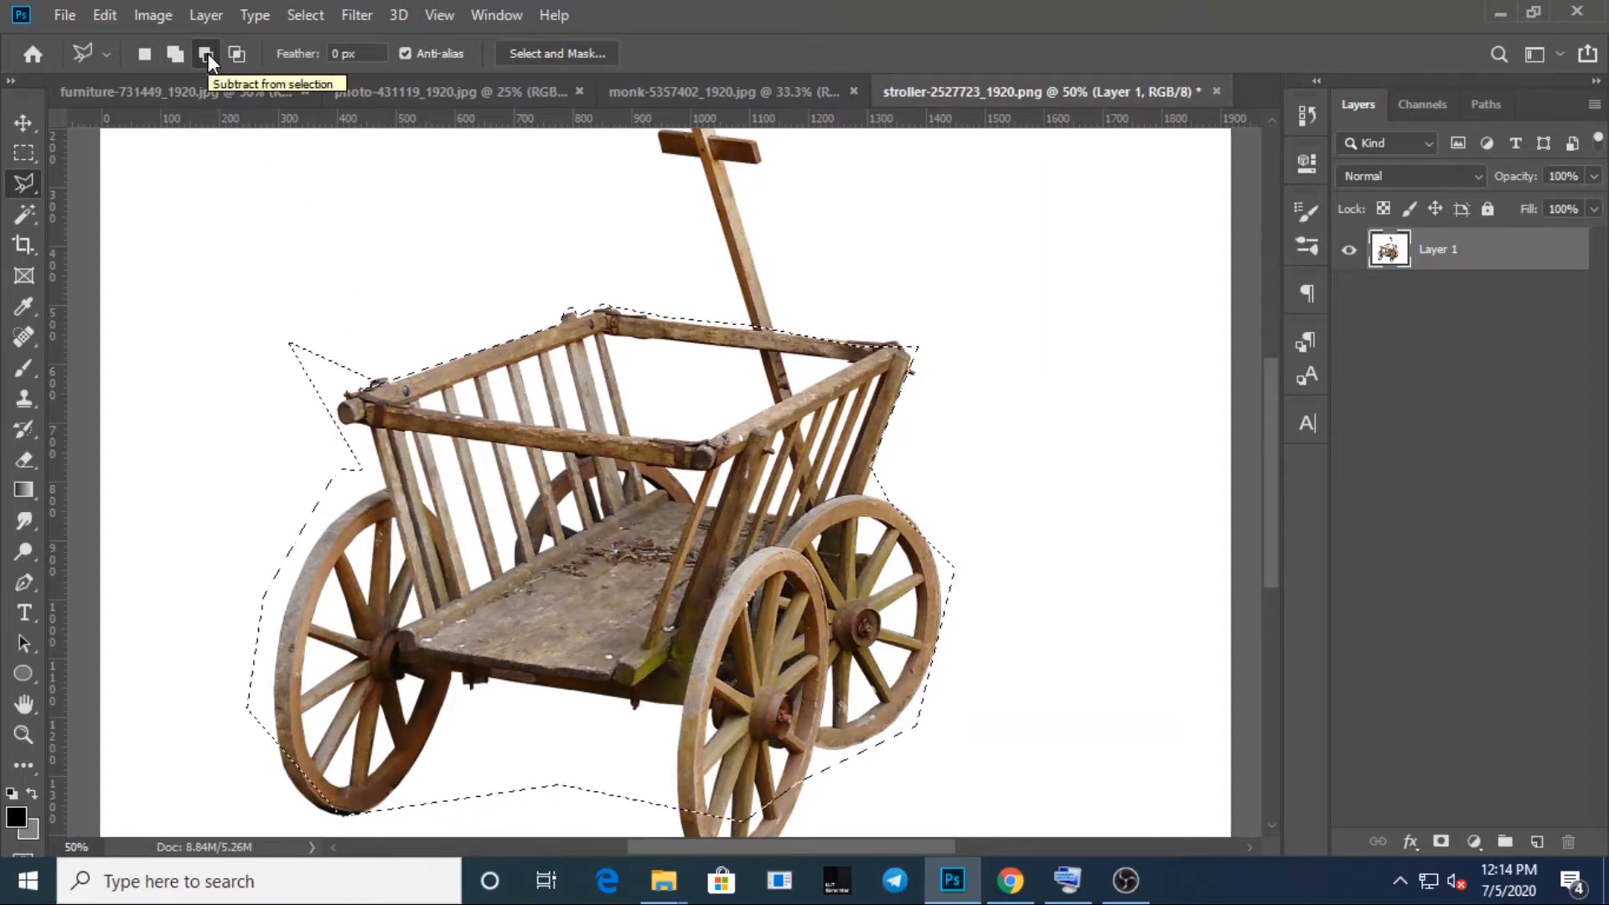
left_click(453, 447)
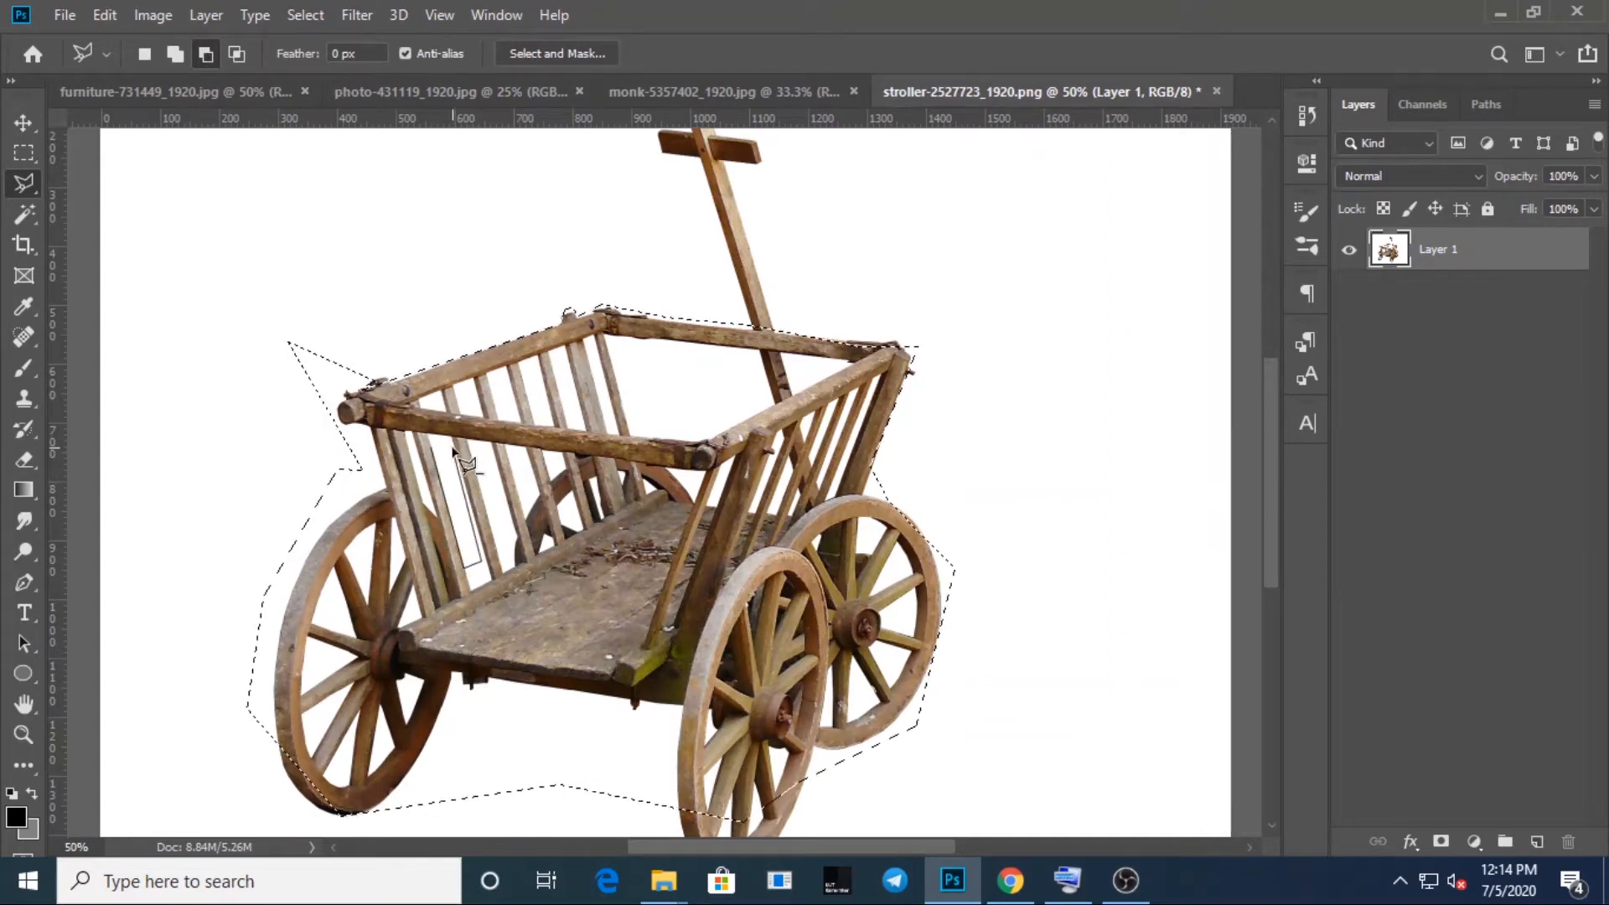
left_click(433, 446)
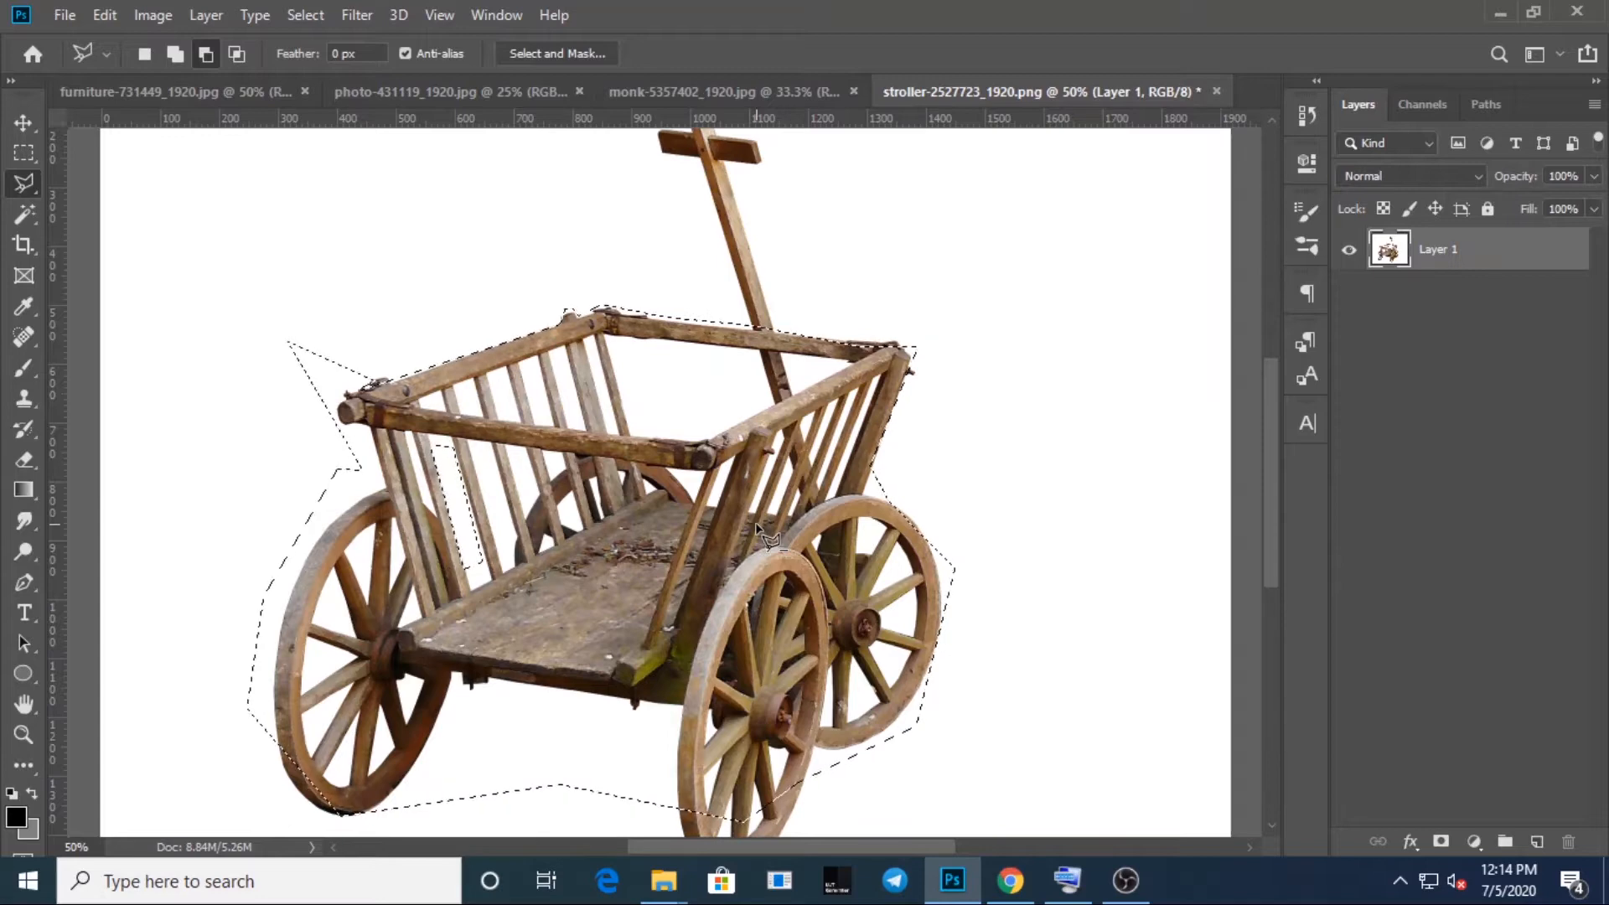
key("ctrl+d")
Select the white background around the cart with the Magic Wand tool
left_click_drag(1272, 515, 1275, 491)
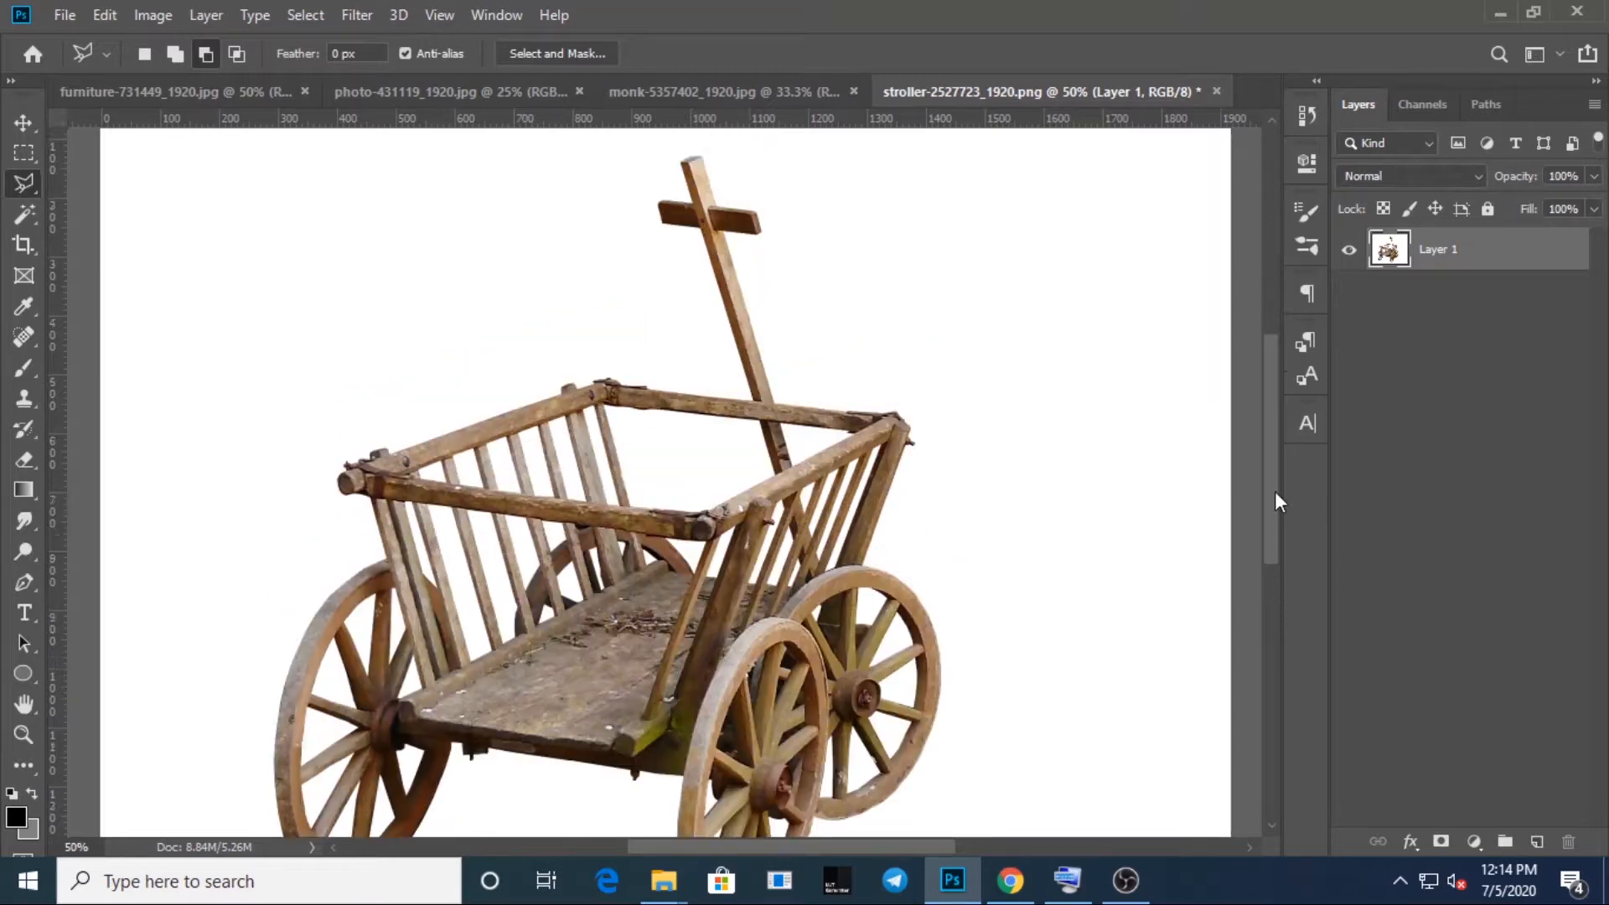
key("ctrl+minus")
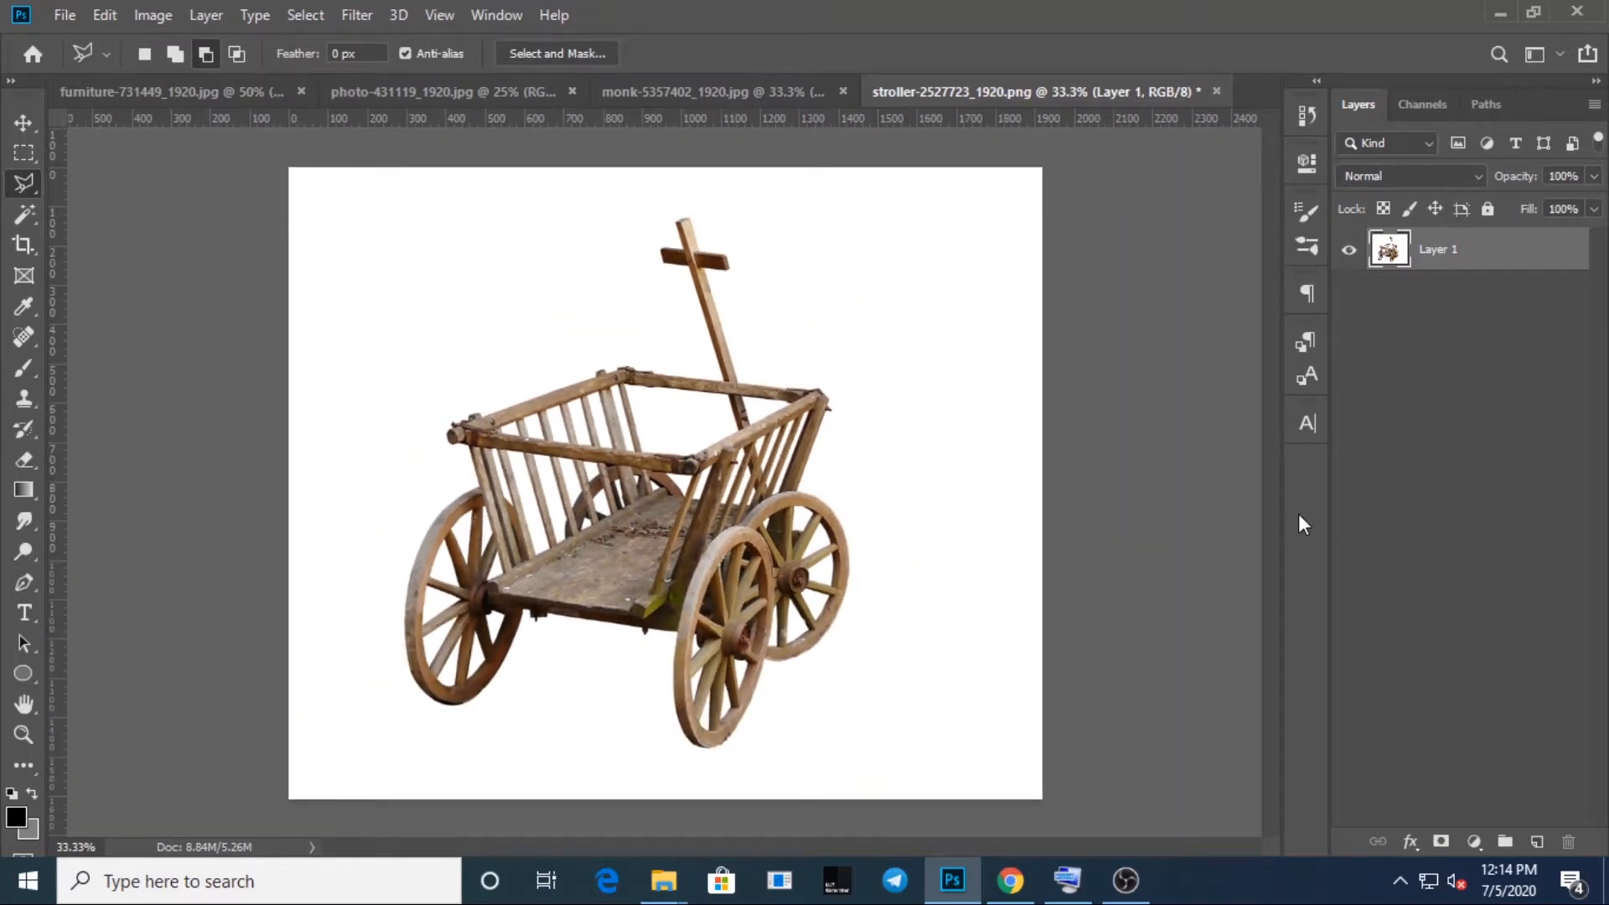
left_click(11, 215)
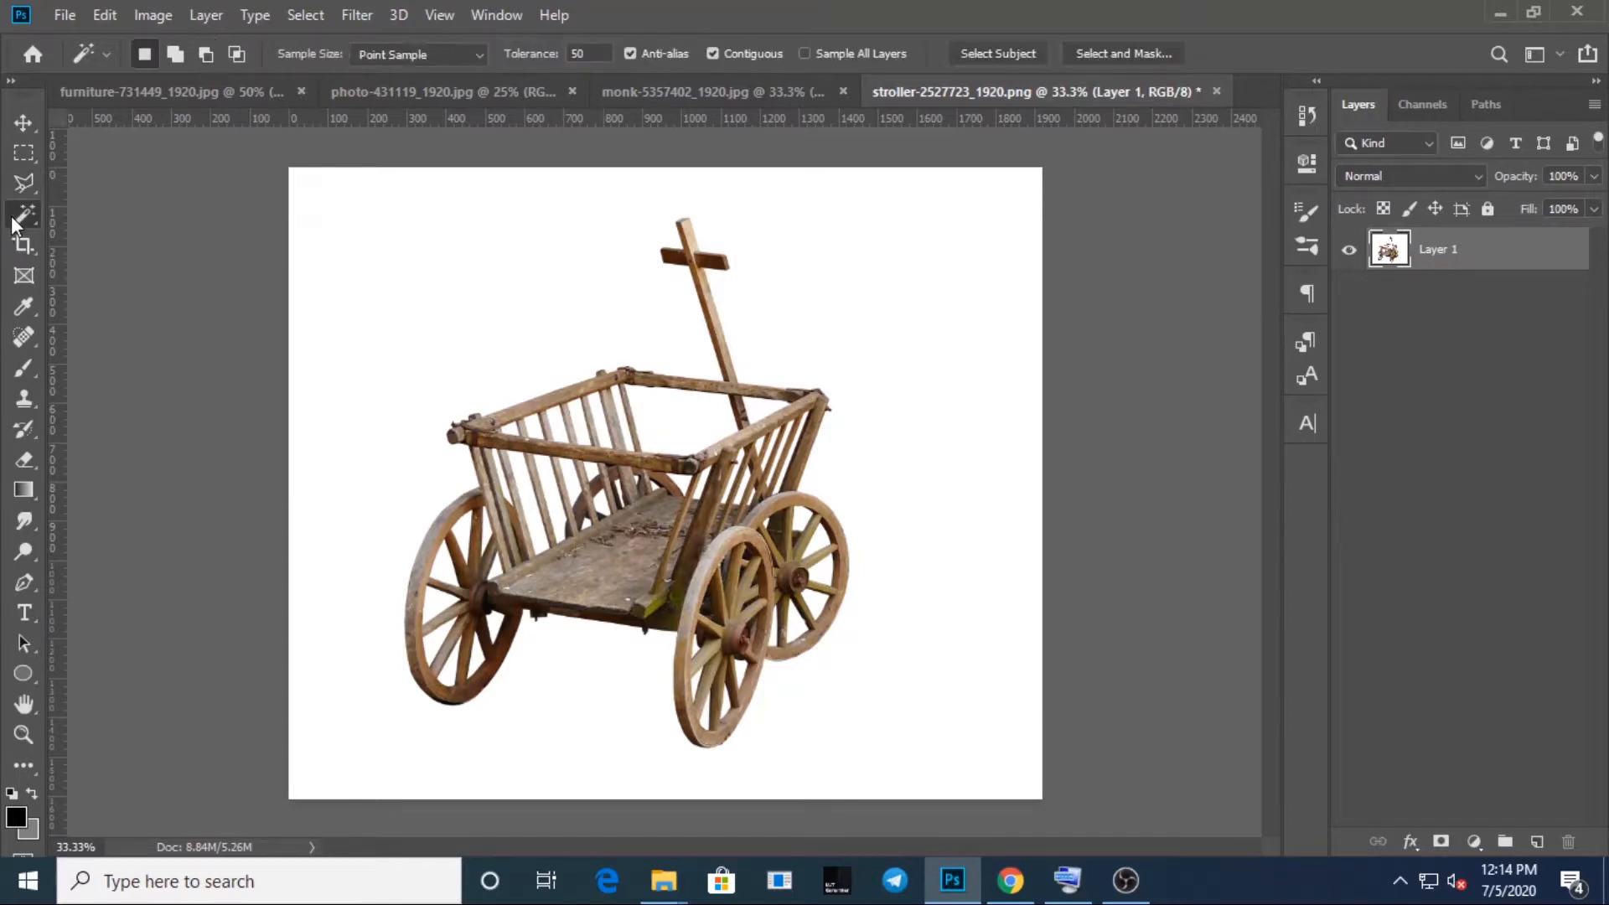
left_click(501, 279)
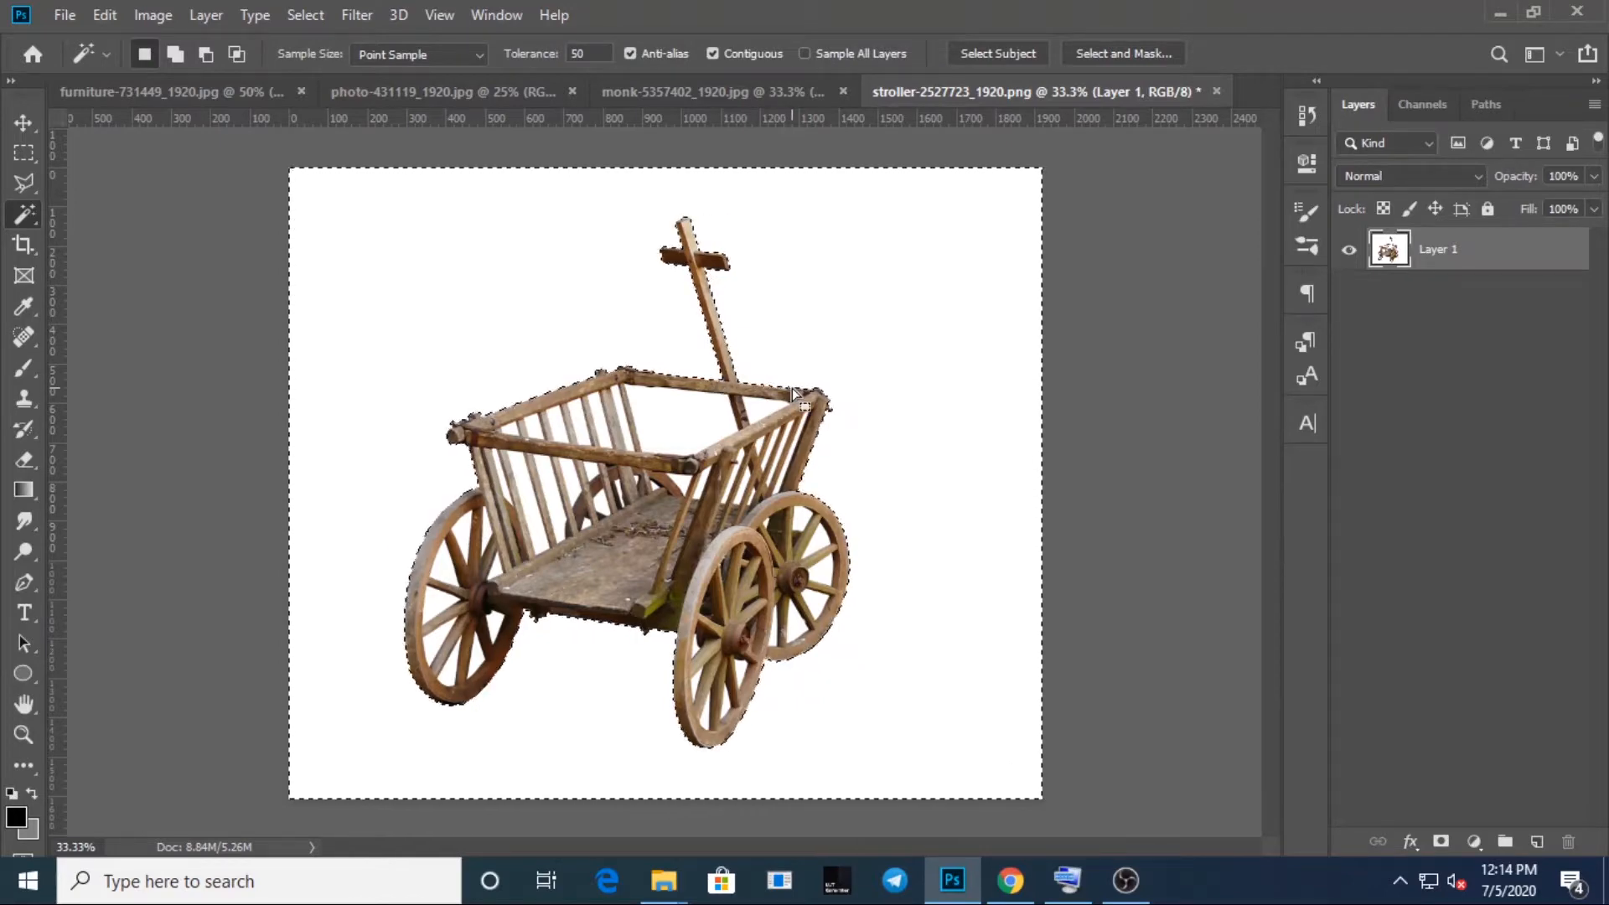
Add the large white opening inside the cart's basket to the background selection
key("ctrl+plus")
key("ctrl+plus")
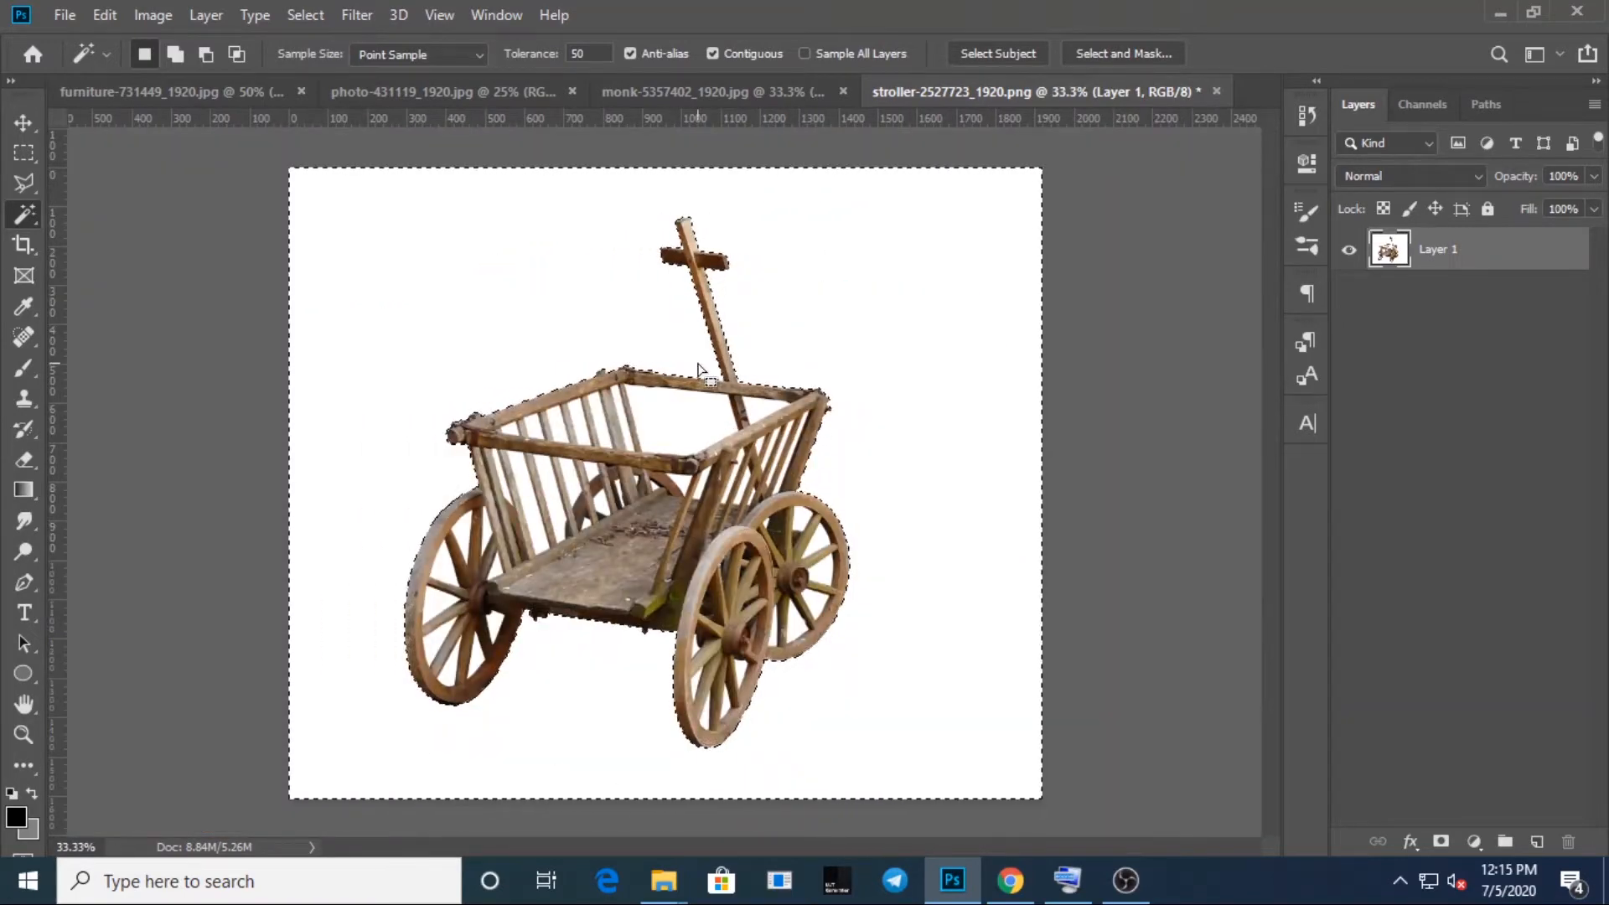
key("ctrl+plus")
key("ctrl+plus")
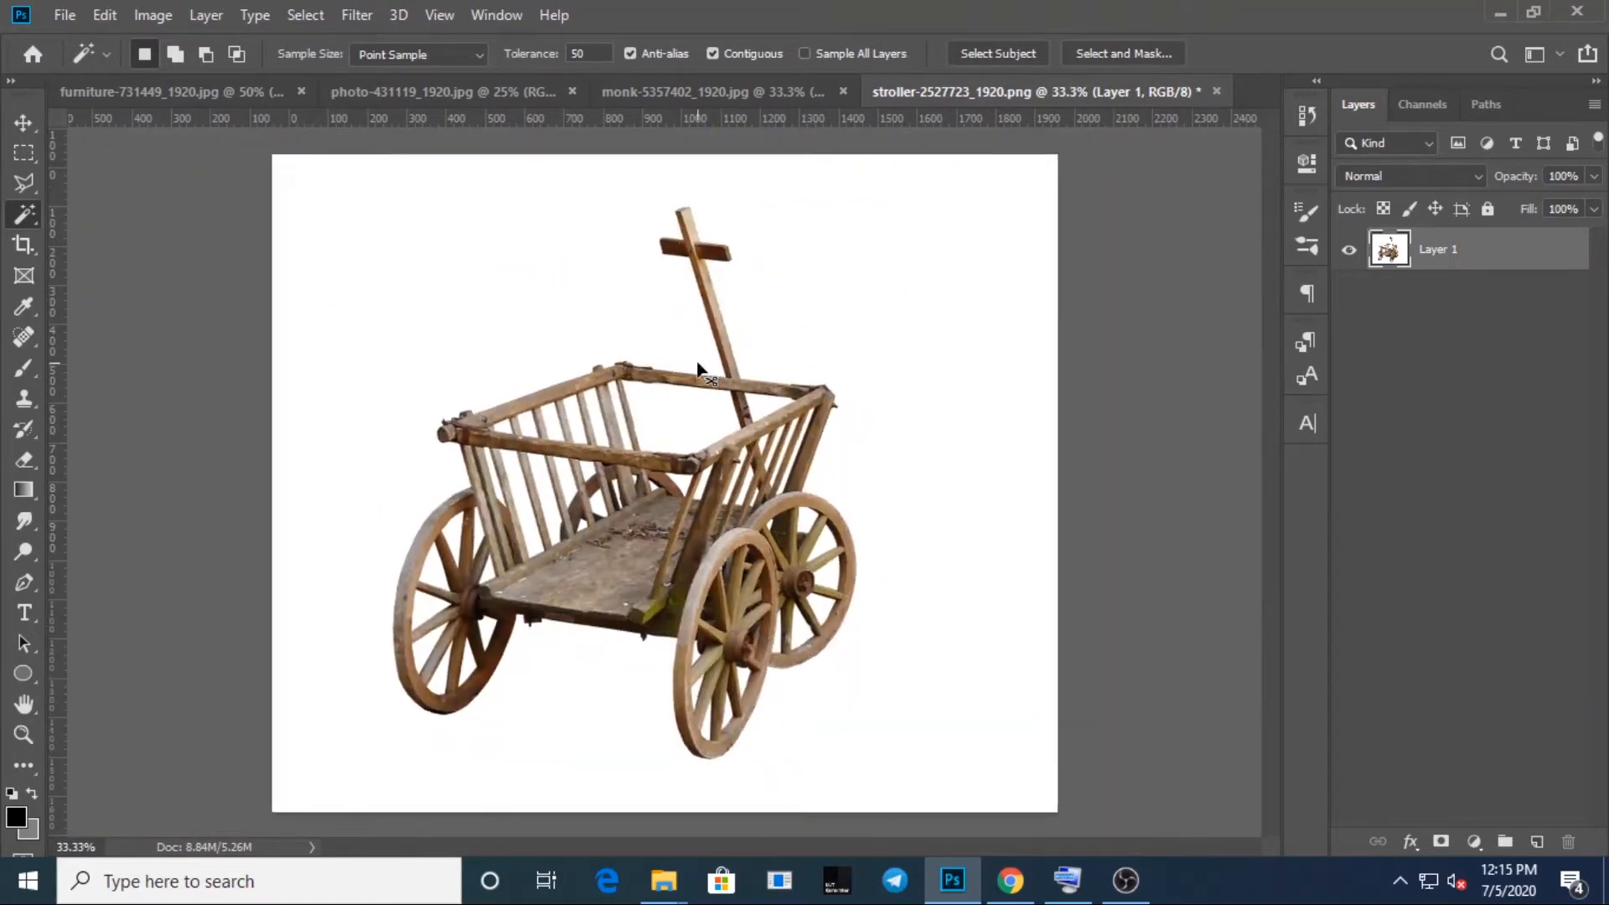
key("ctrl+plus")
key("ctrl+plus")
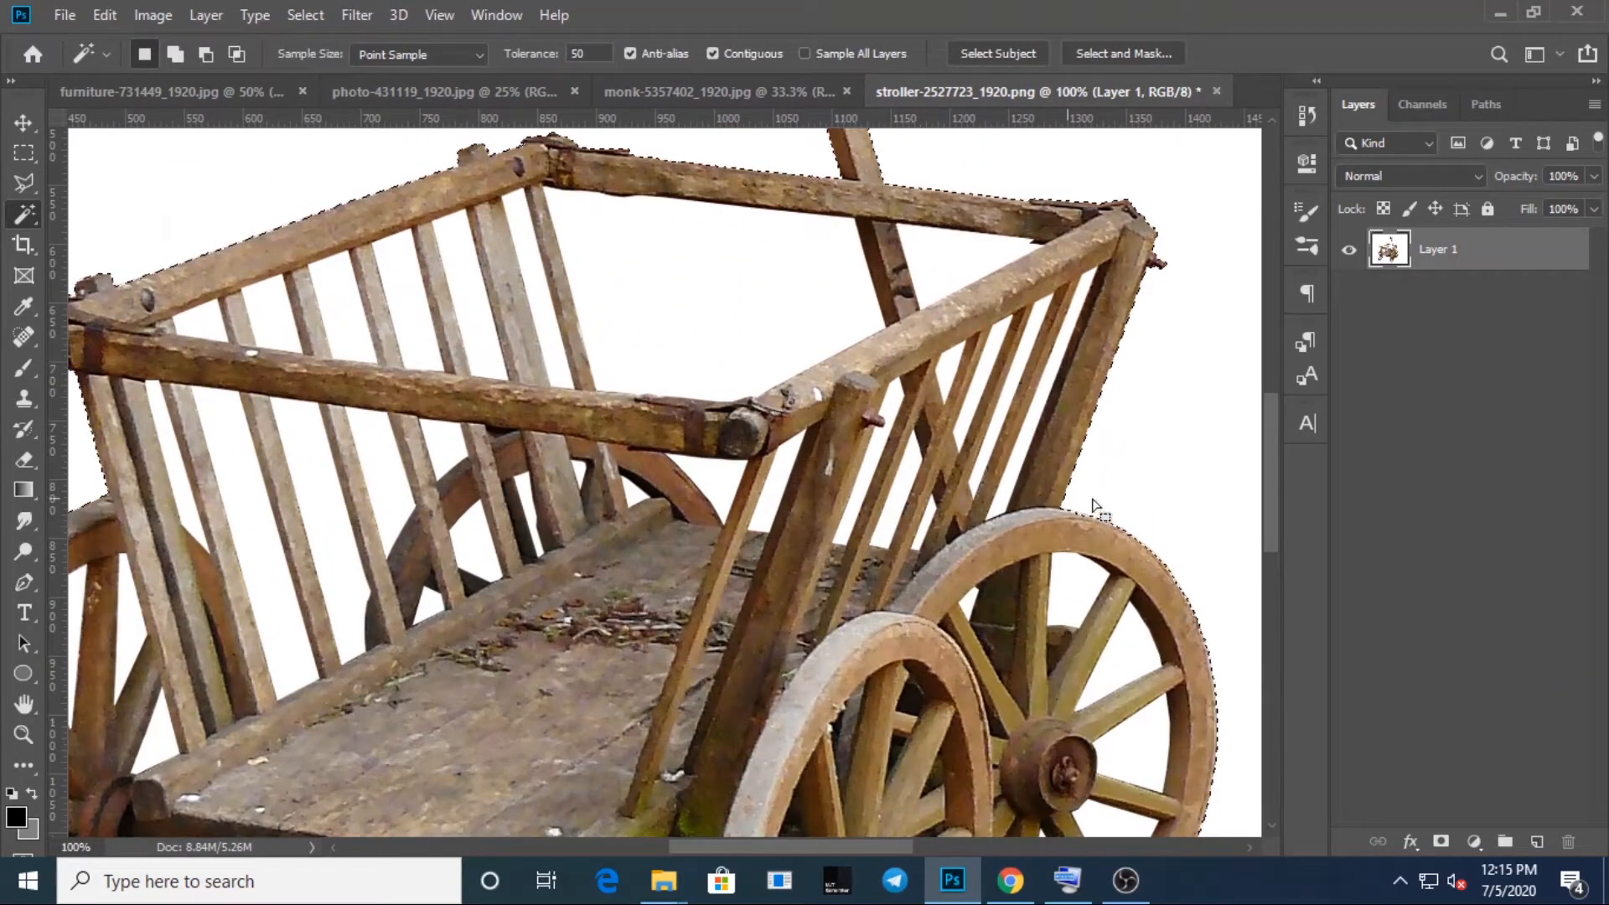
left_click_drag(1272, 514, 1274, 487)
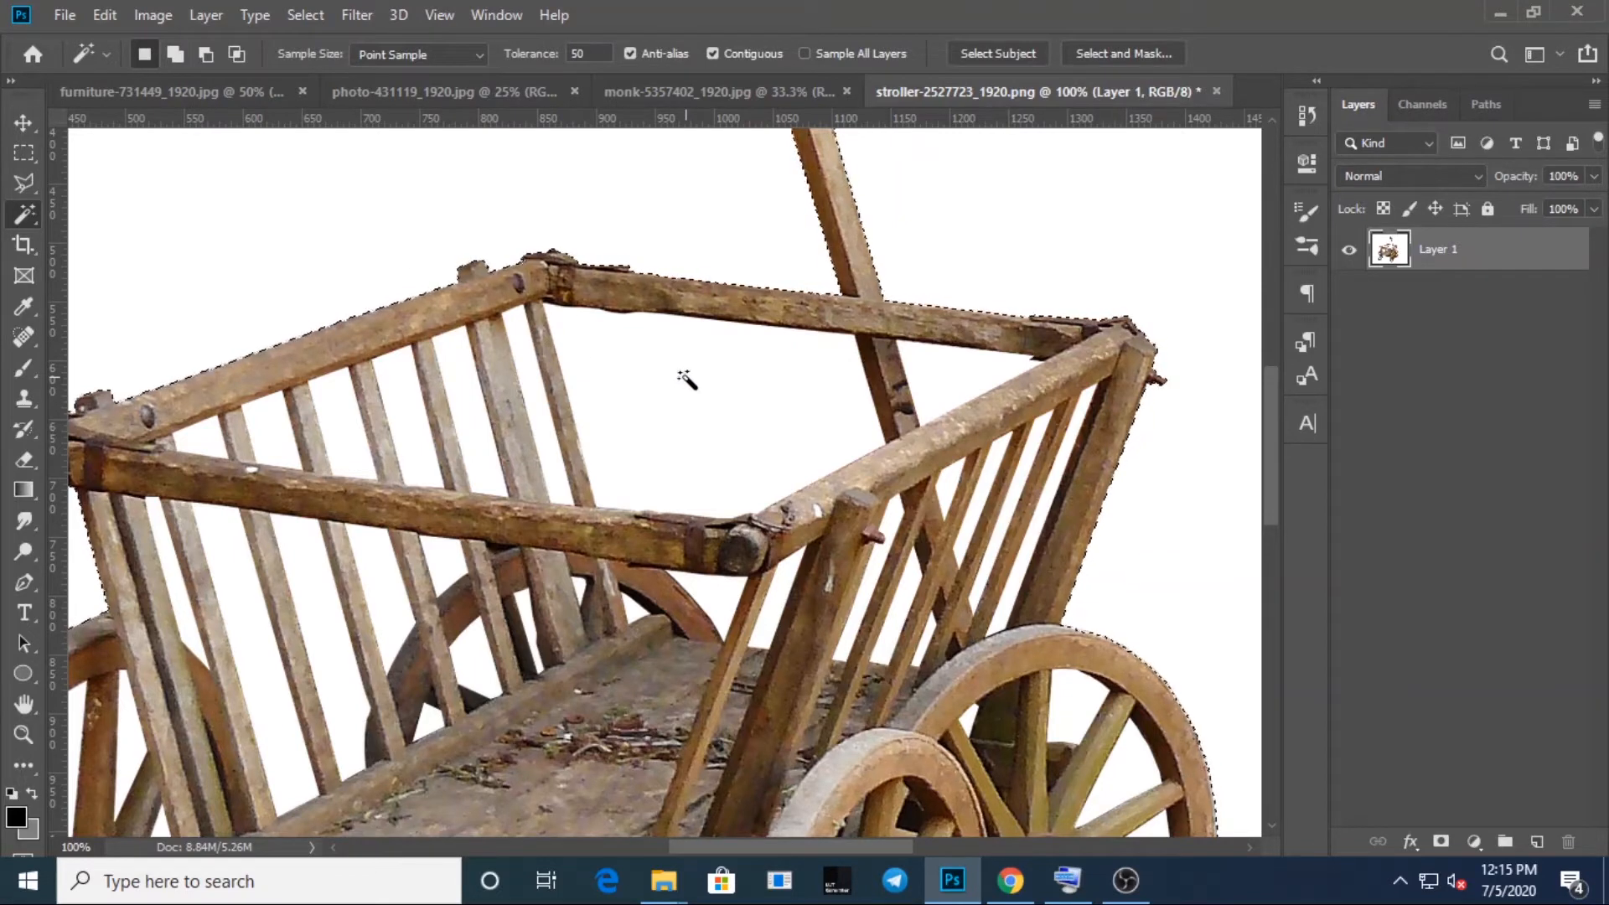
key("shift")
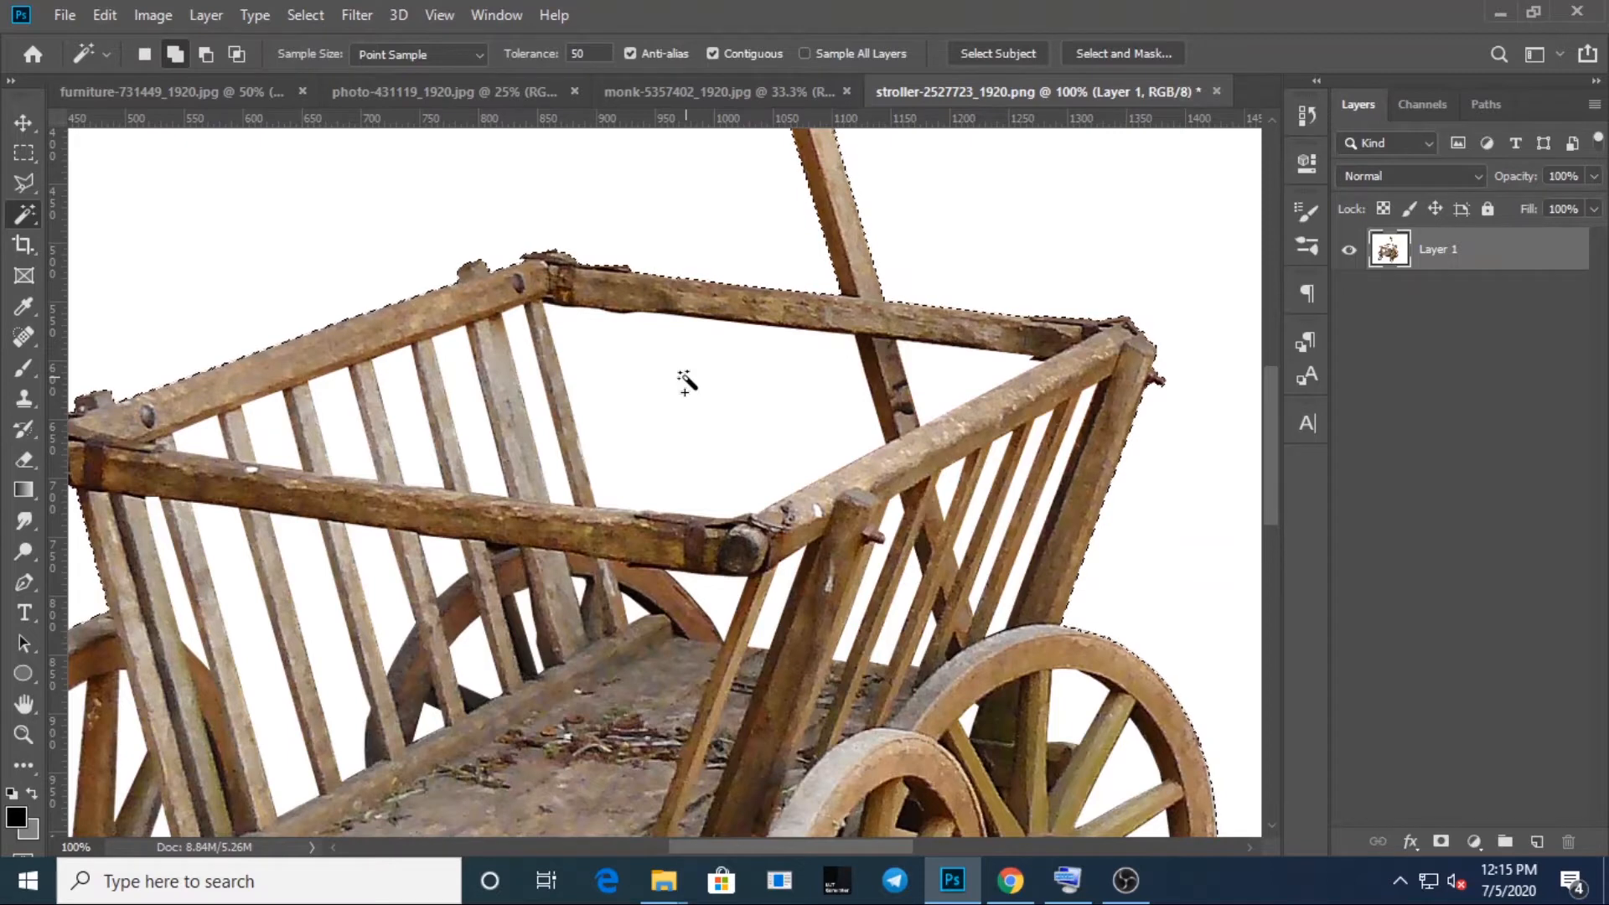
left_click(685, 381)
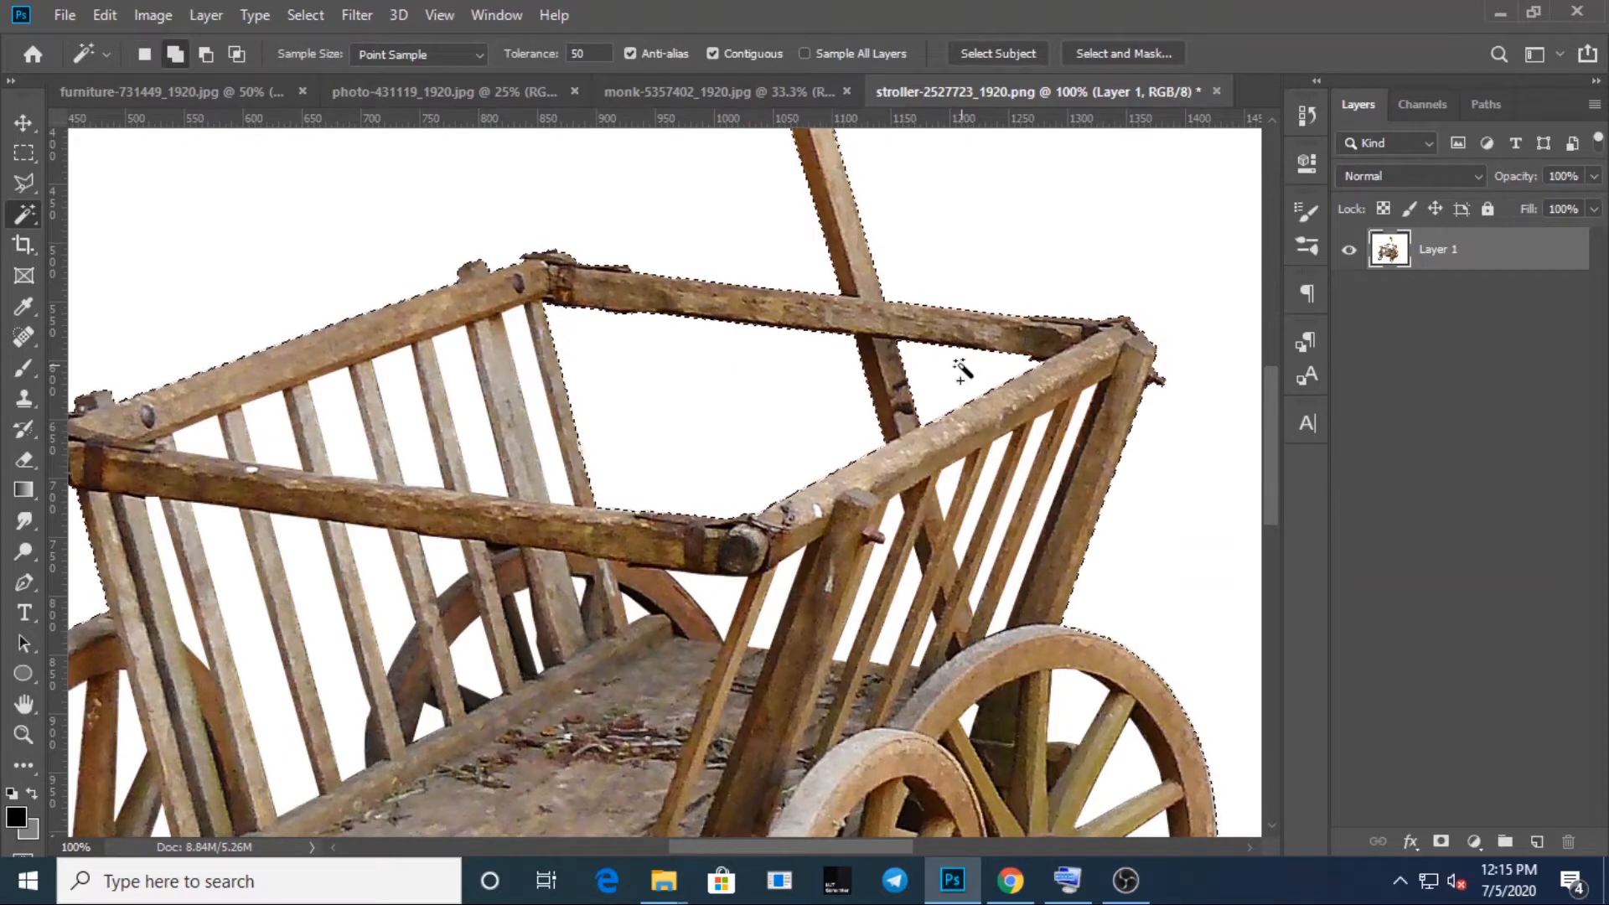
Add the white gaps between the far-side slats above the front rail, plus one gap below it, to the selection
left_click(339, 434, "shift")
left_click(408, 423, "shift")
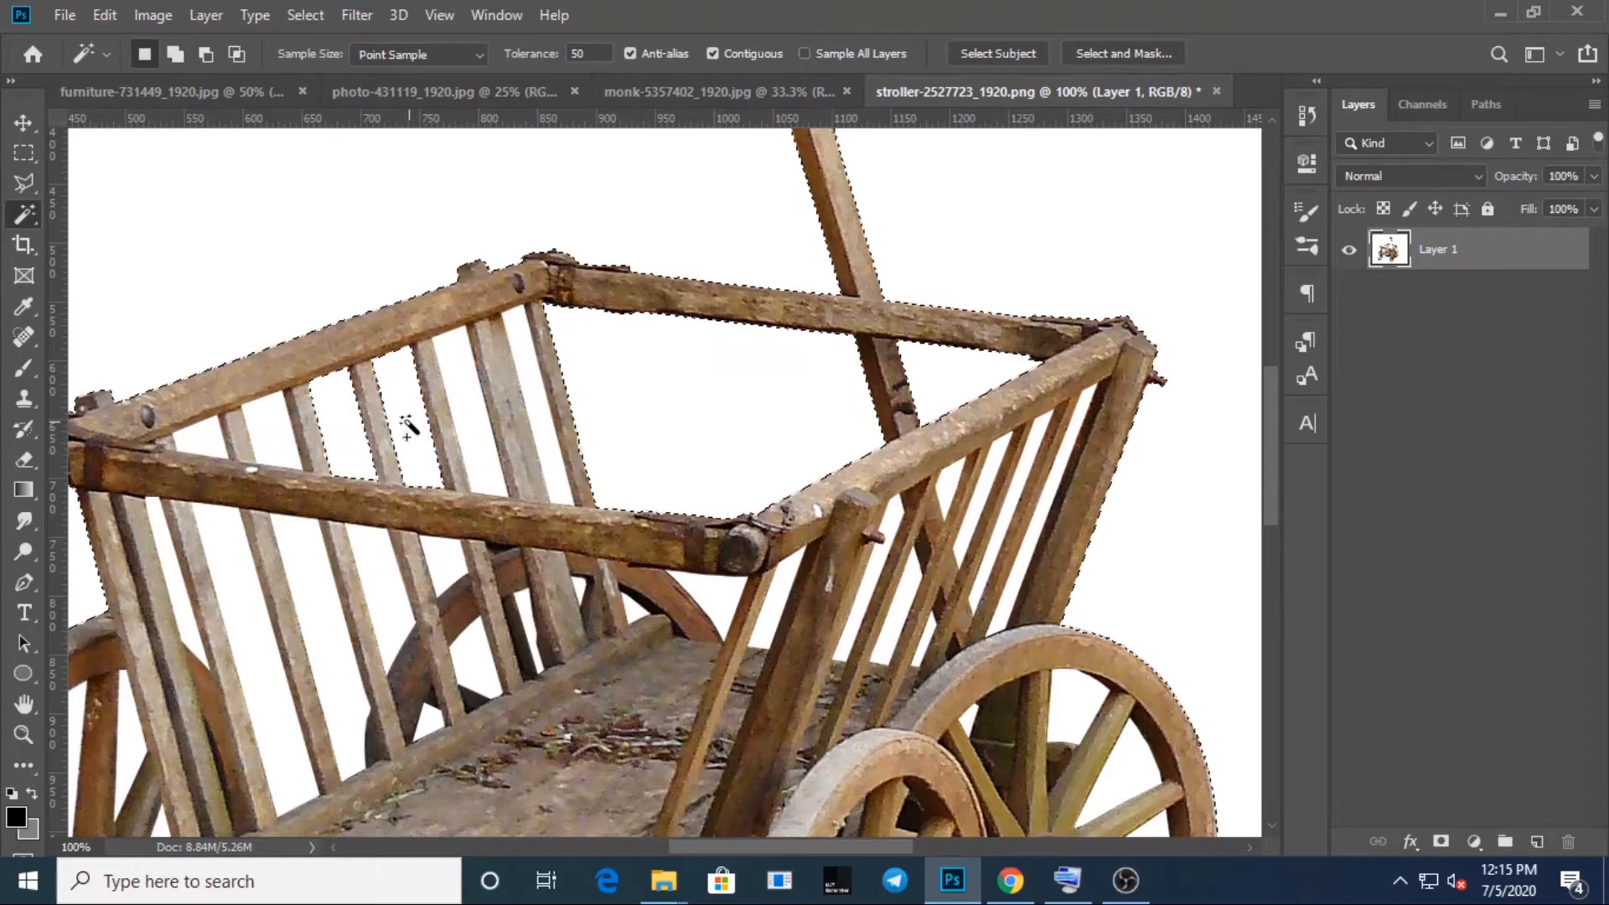
left_click(476, 409, "shift")
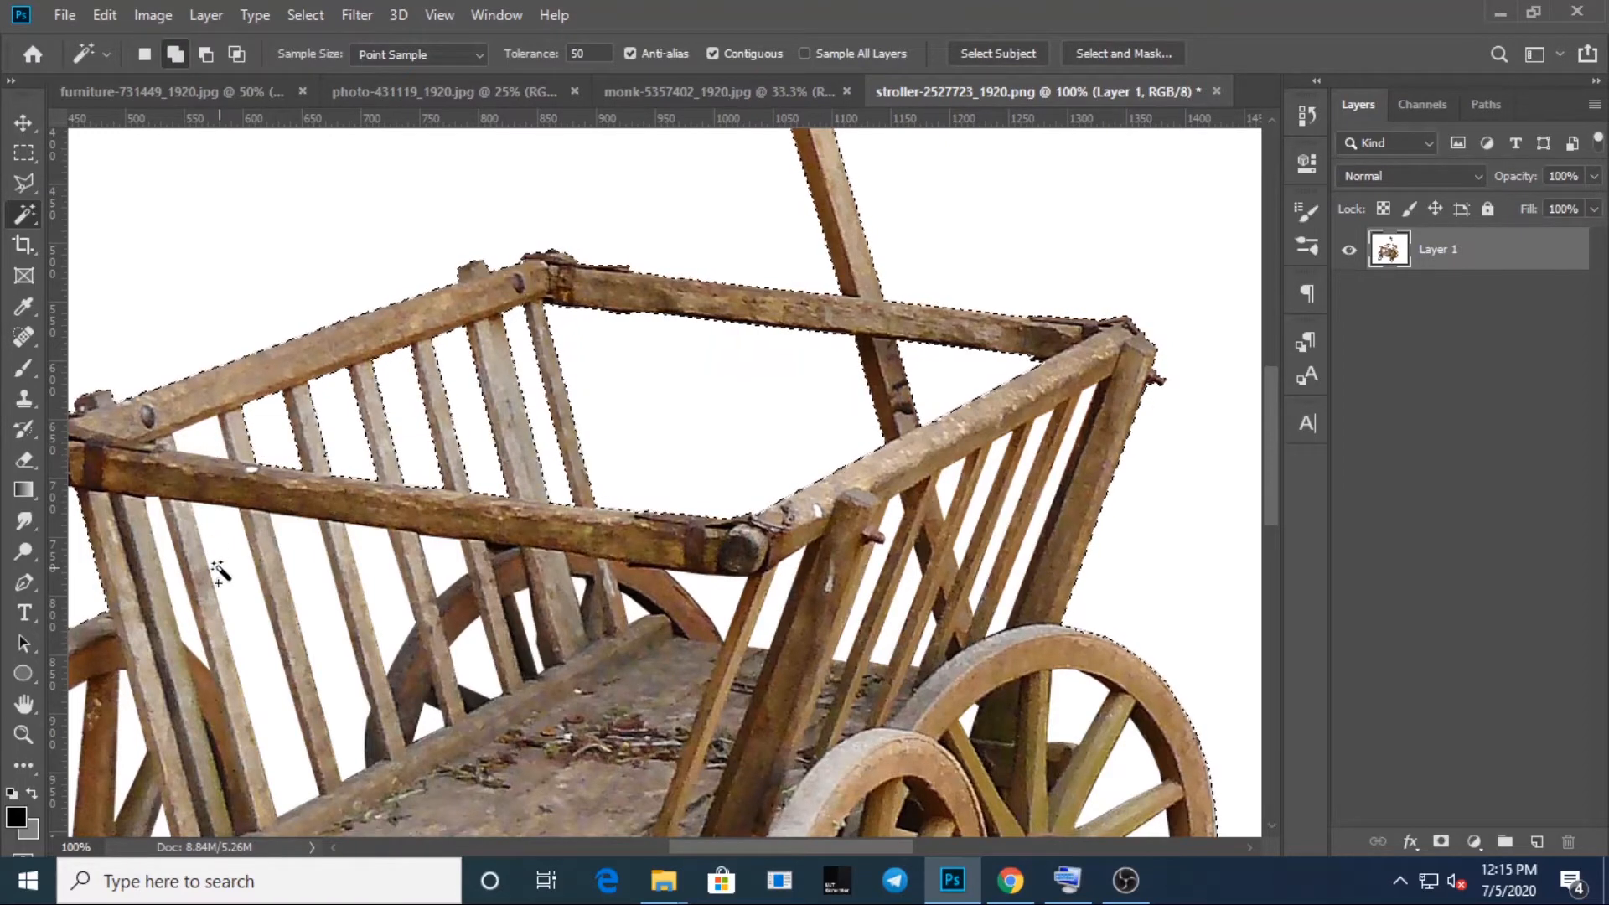
left_click(234, 571, "shift")
left_click(209, 440, "shift")
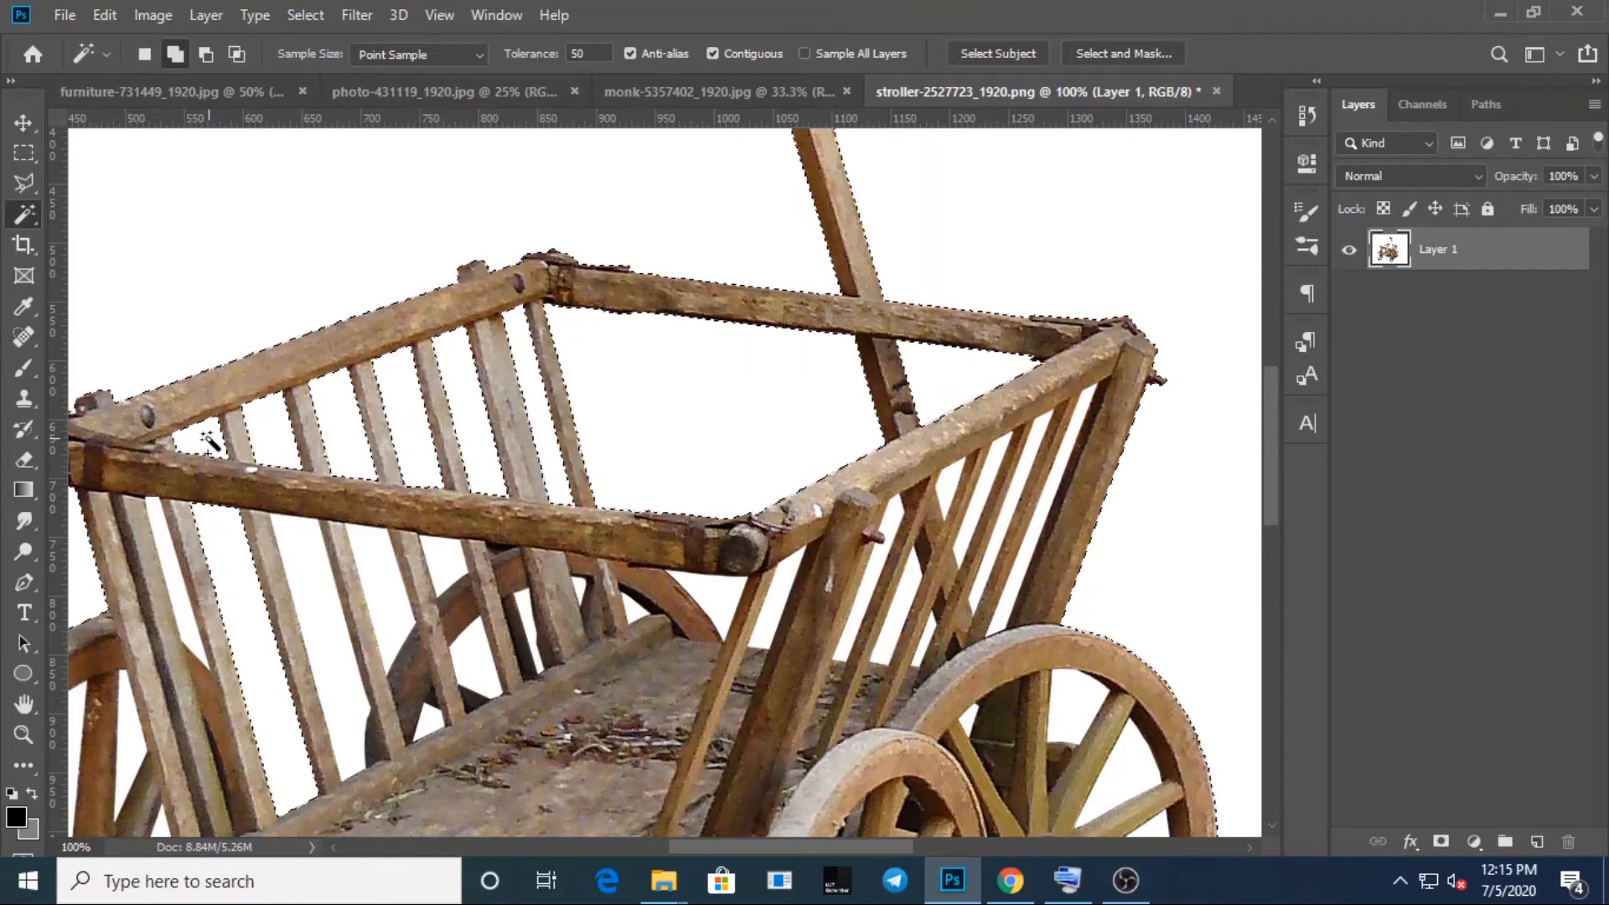
Add the remaining white gaps below the front rail, beside the back wheel and between the near-side slats to the selection
left_click(303, 578, "shift")
left_click(370, 579, "shift")
left_click(453, 558, "shift")
left_click(475, 659, "shift")
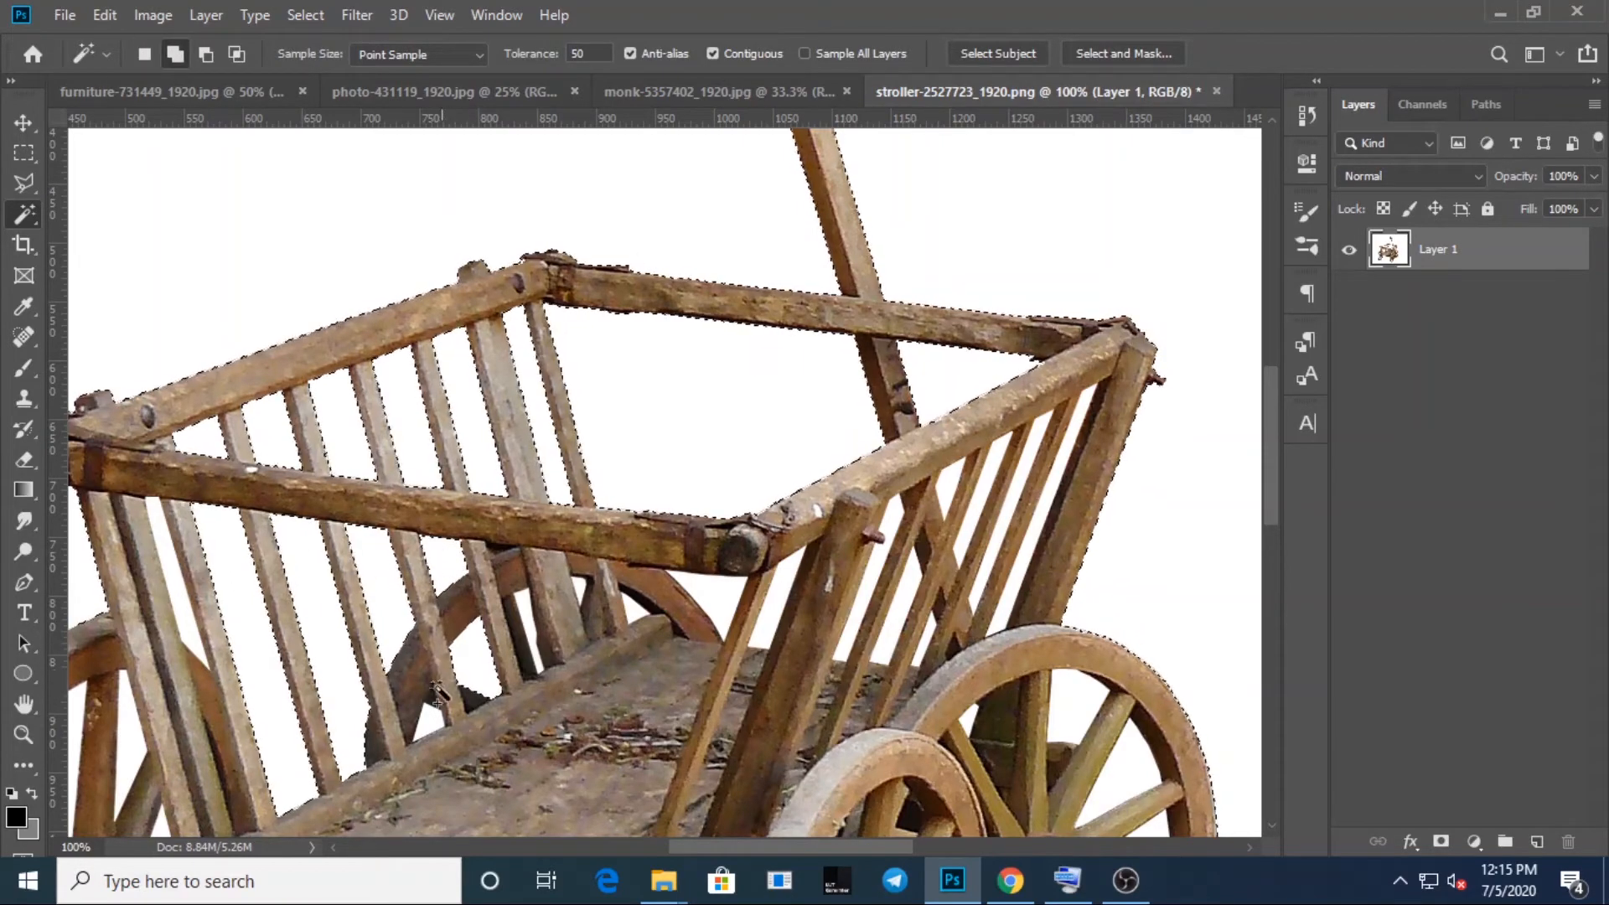
left_click(431, 716, "shift")
scroll(970, 381, "up", 3)
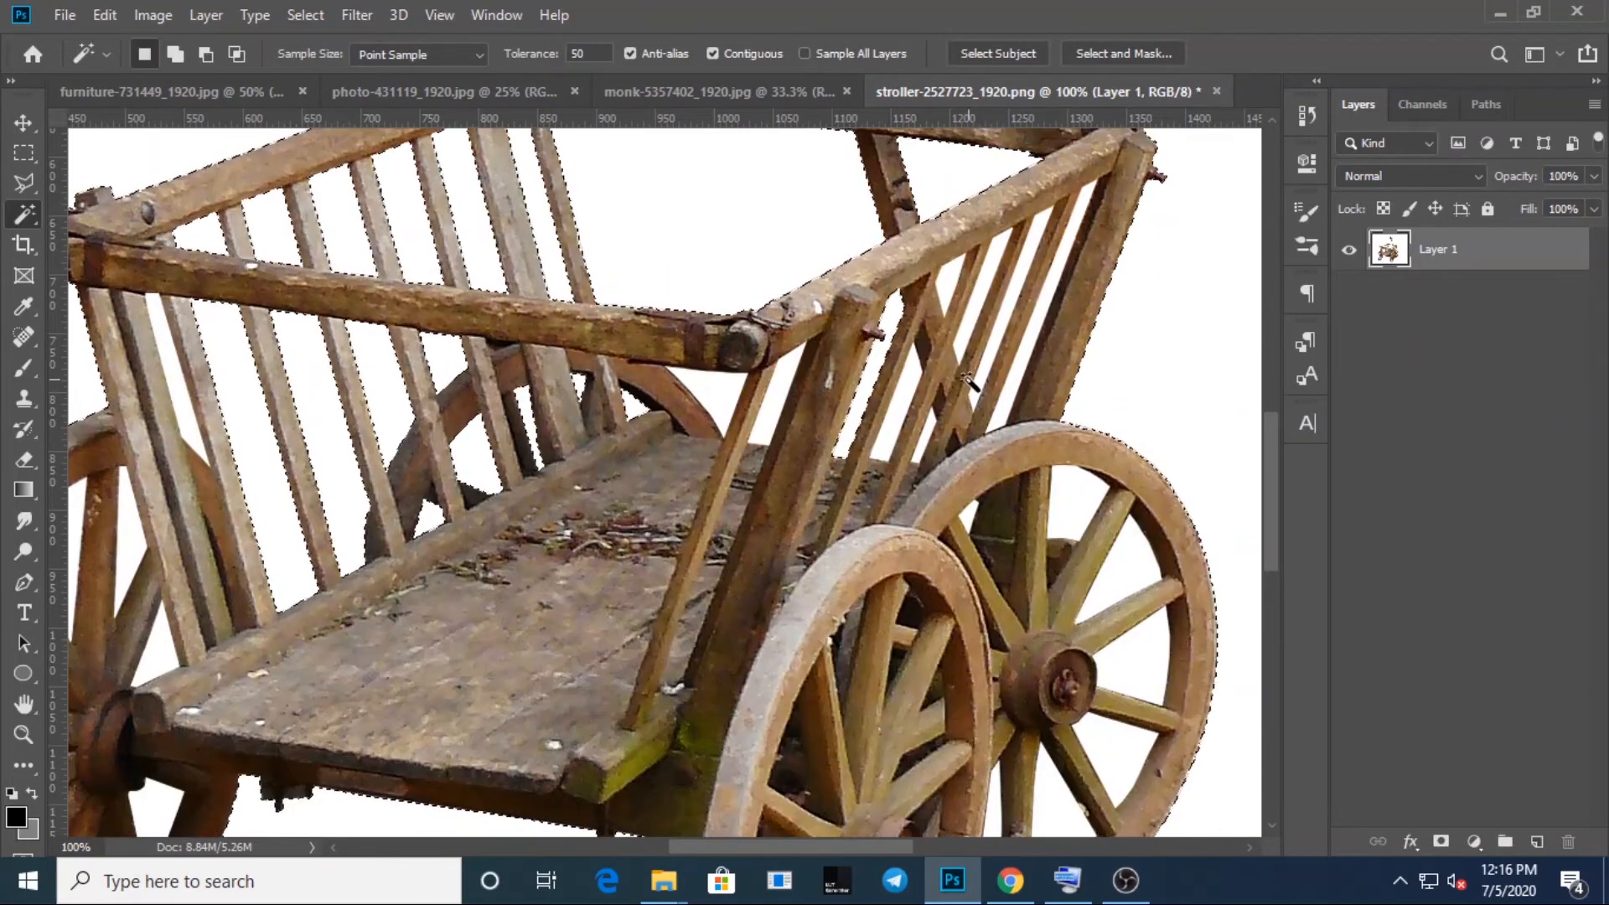
left_click(993, 291, "shift")
Add the white gaps between the front wheel's lower spokes to the selection
left_click_drag(825, 846, 911, 845)
scroll(1075, 443, "down", 2)
scroll(988, 675, "down", 3)
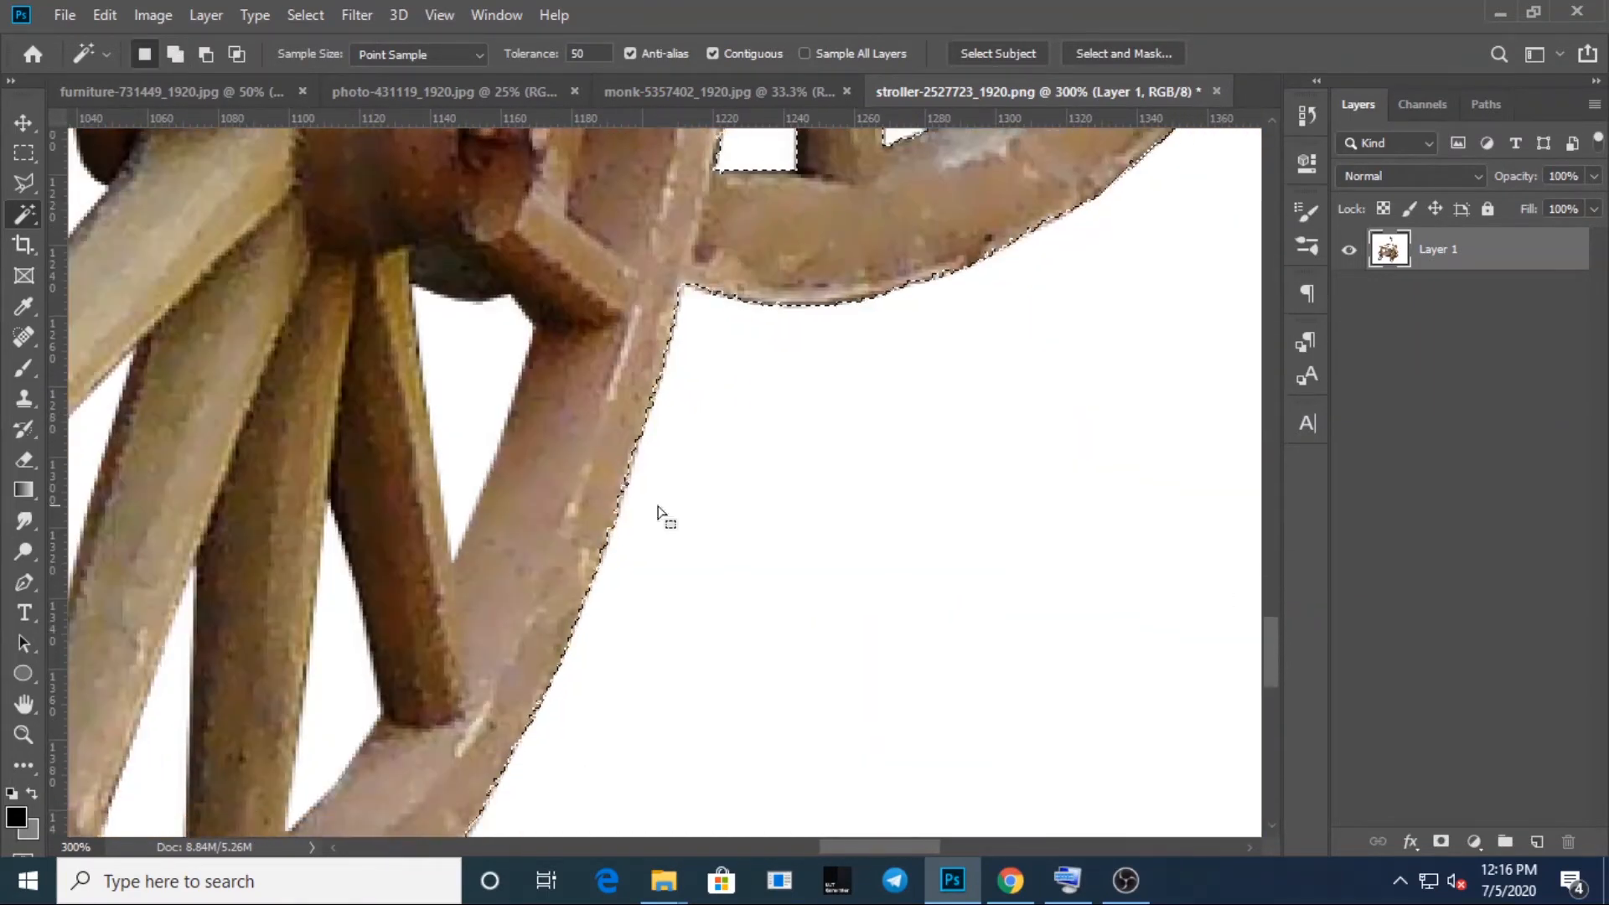
left_click(478, 427, "shift")
left_click(352, 628, "shift")
left_click_drag(852, 846, 787, 846)
scroll(1181, 625, "down", 2)
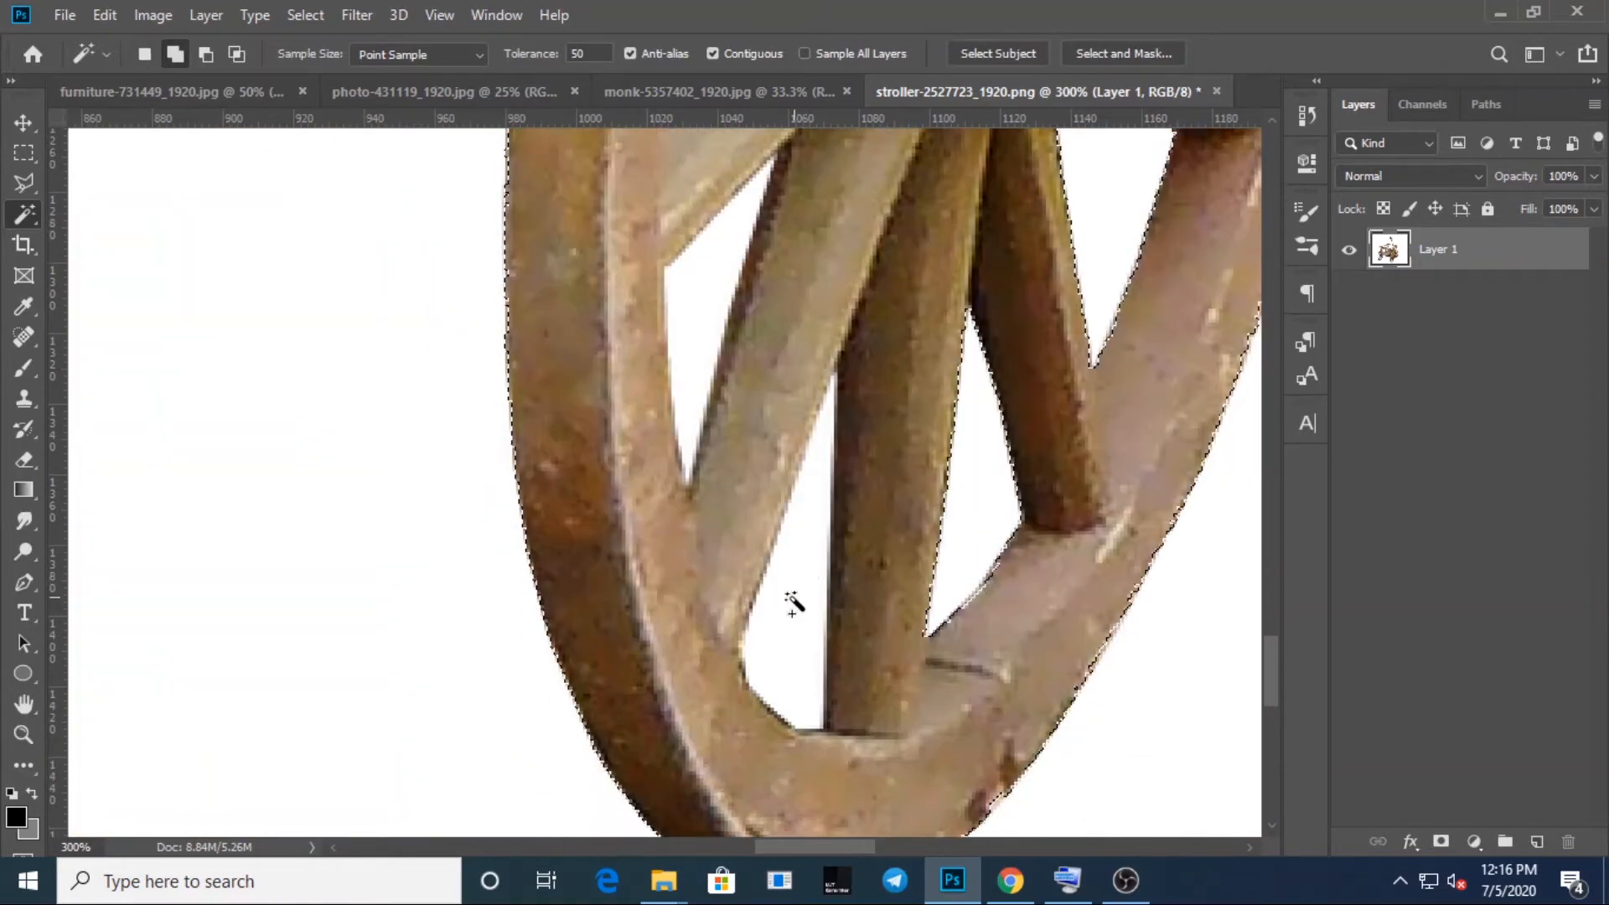
left_click(793, 603, "shift")
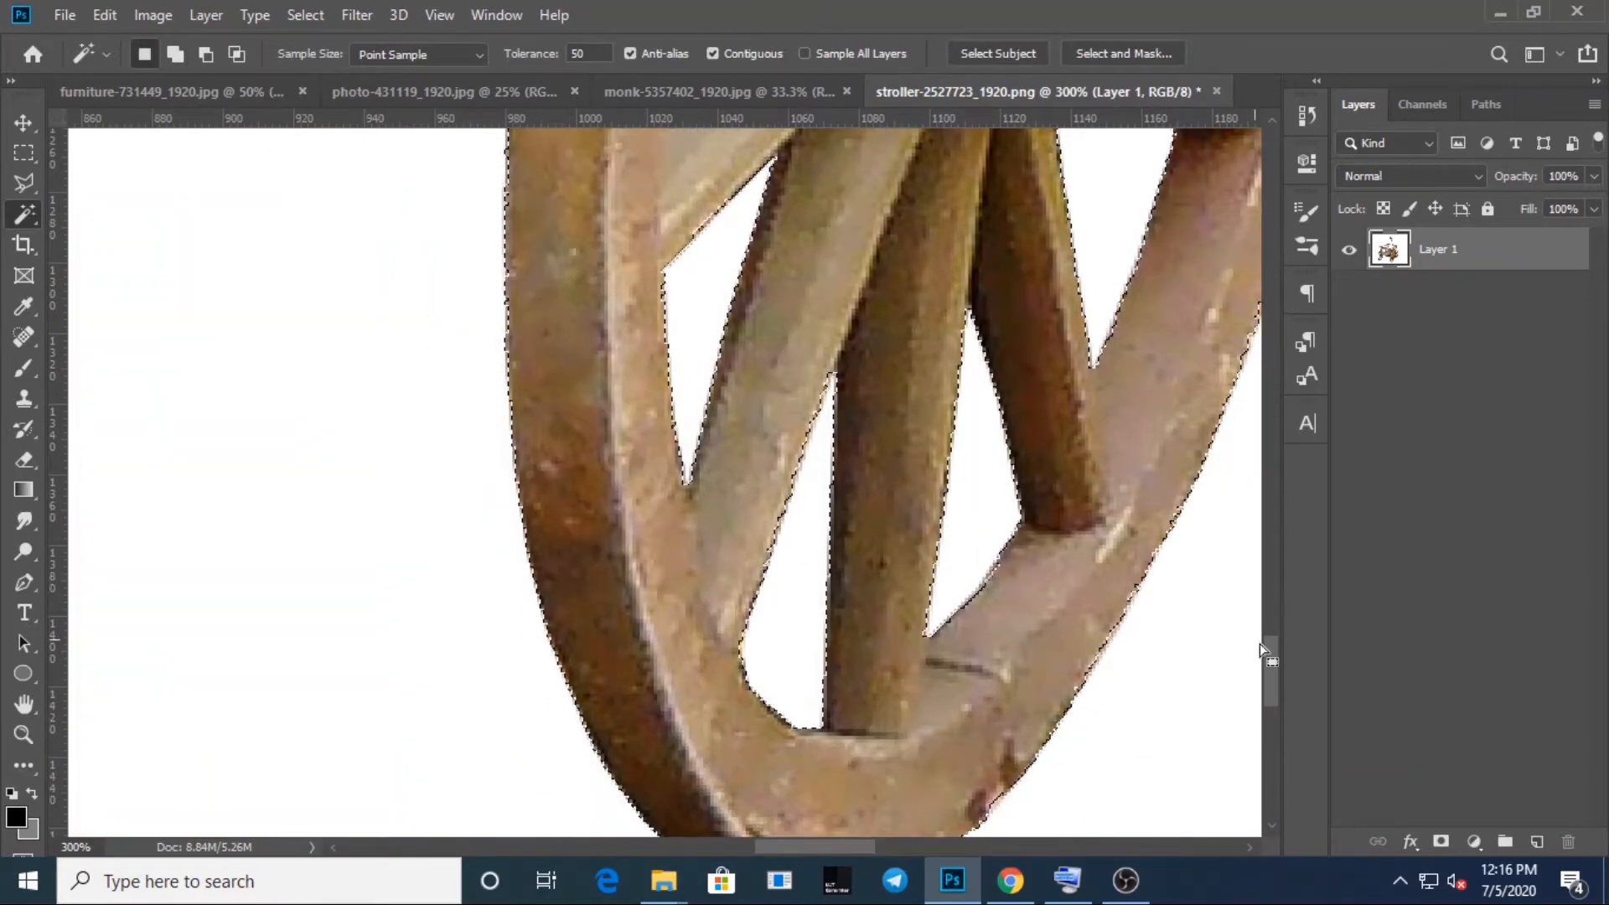
Add the white gaps between the spokes of the wheel on the cart's far left to the selection
left_click_drag(1264, 651, 1267, 527)
left_click_drag(813, 846, 605, 846)
left_click(872, 534)
left_click_drag(1266, 488, 1272, 612)
left_click(471, 589)
left_click(603, 692)
Examine the selection over the whole cart and close up around the basket corner for missed white gaps
key("ctrl+minus")
key("ctrl+minus")
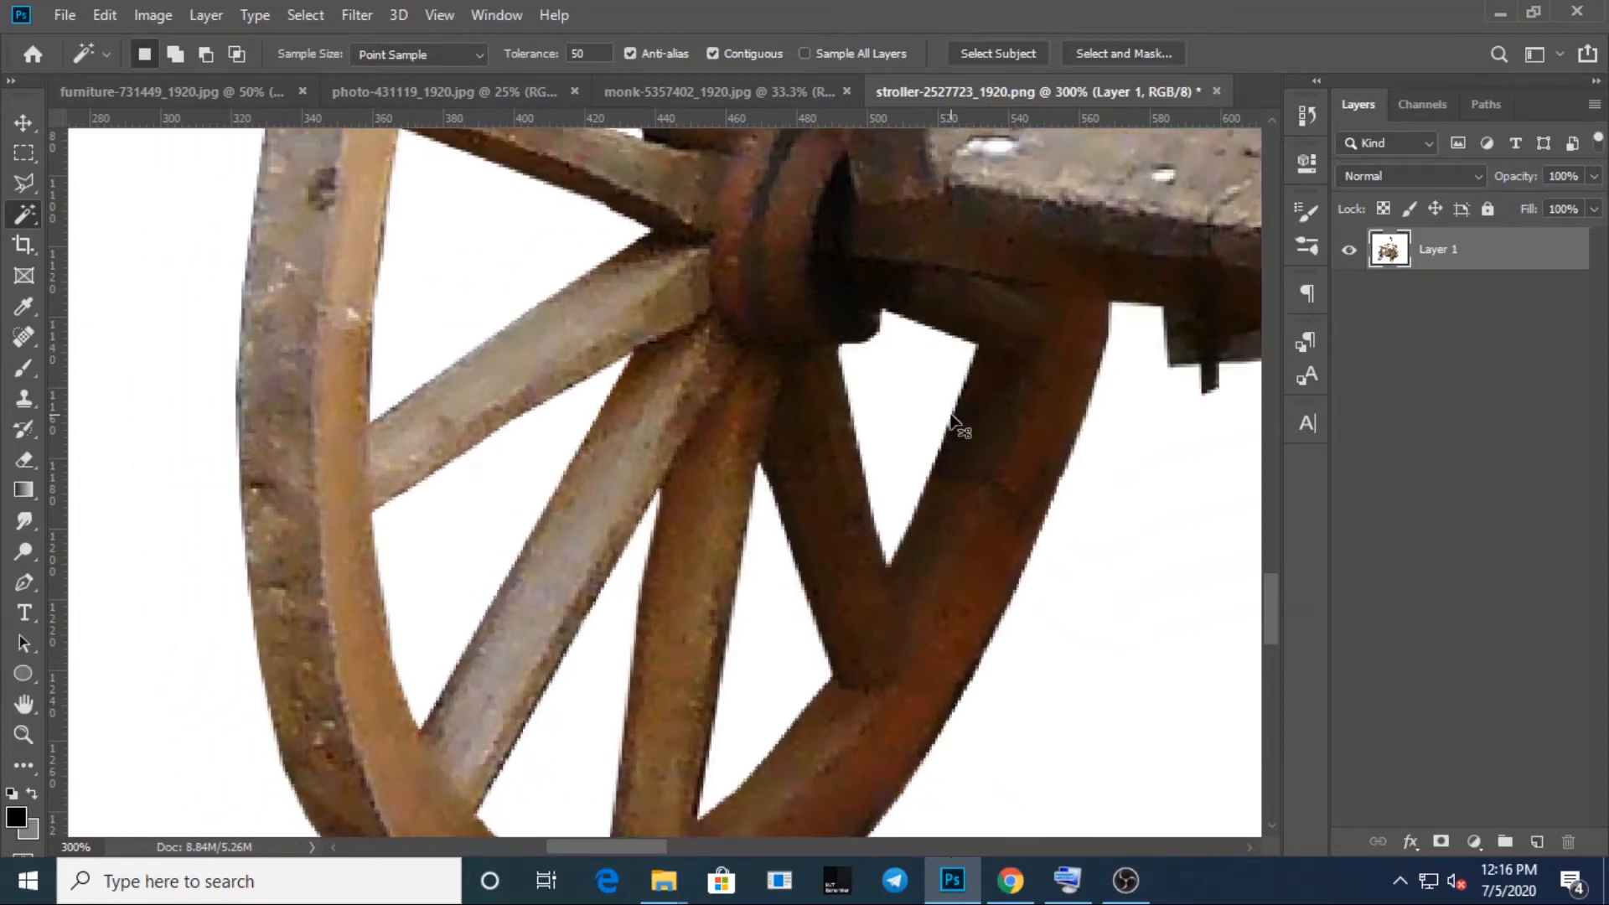
key("ctrl+minus")
key("ctrl+minus")
key("ctrl+minus")
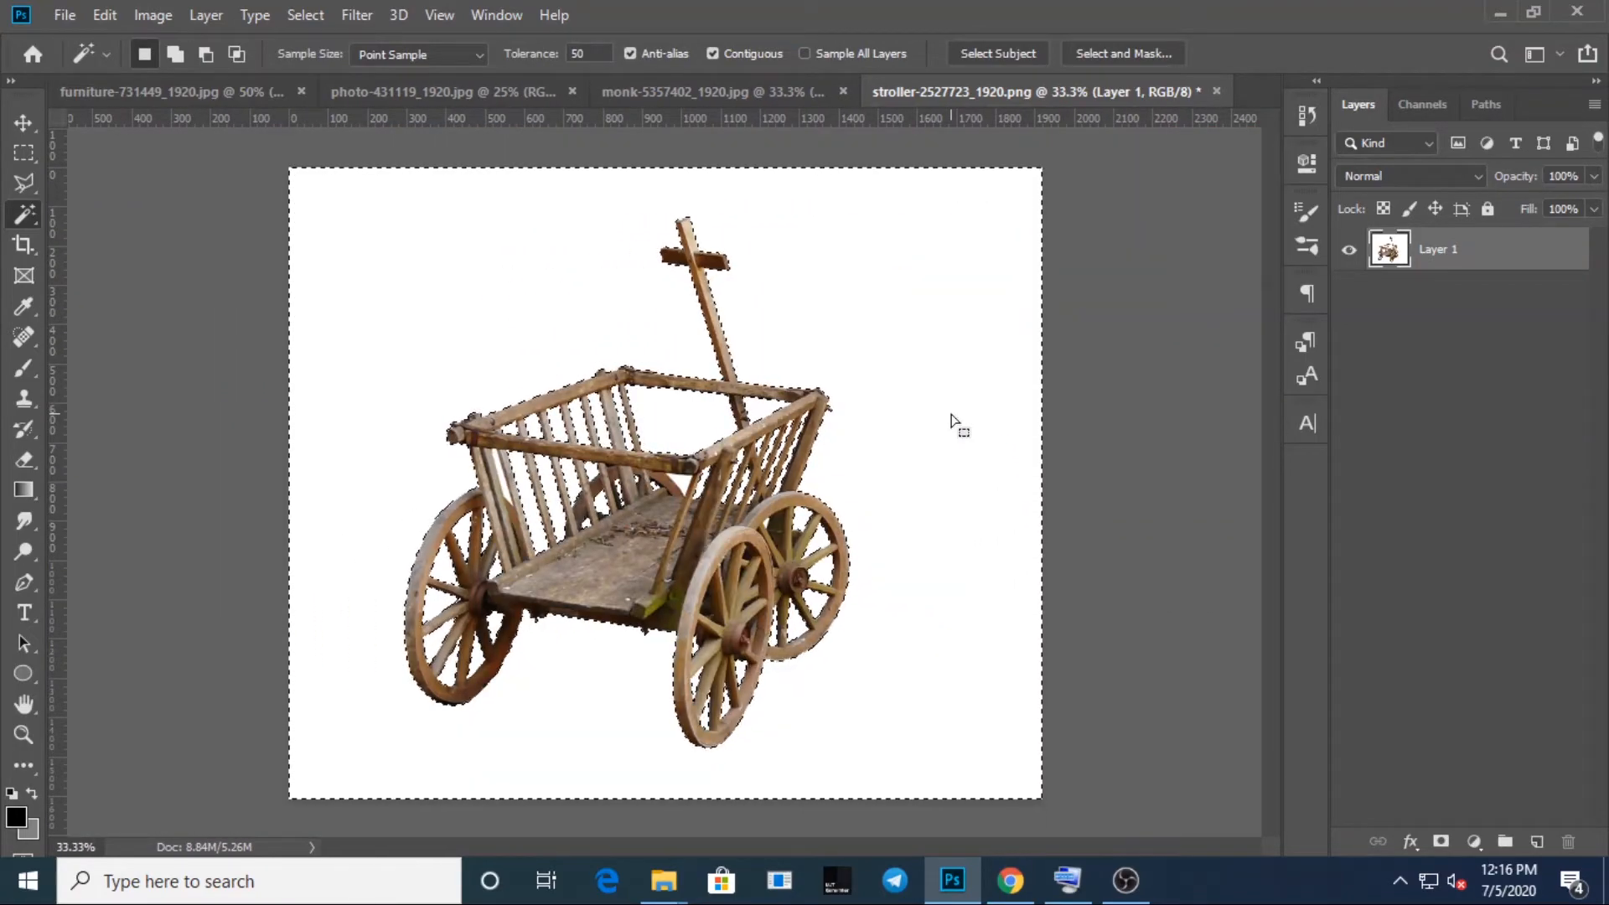
key("ctrl+plus")
key("ctrl+plus")
key("ctrl+plus")
key("ctrl+plus")
key("ctrl+plus")
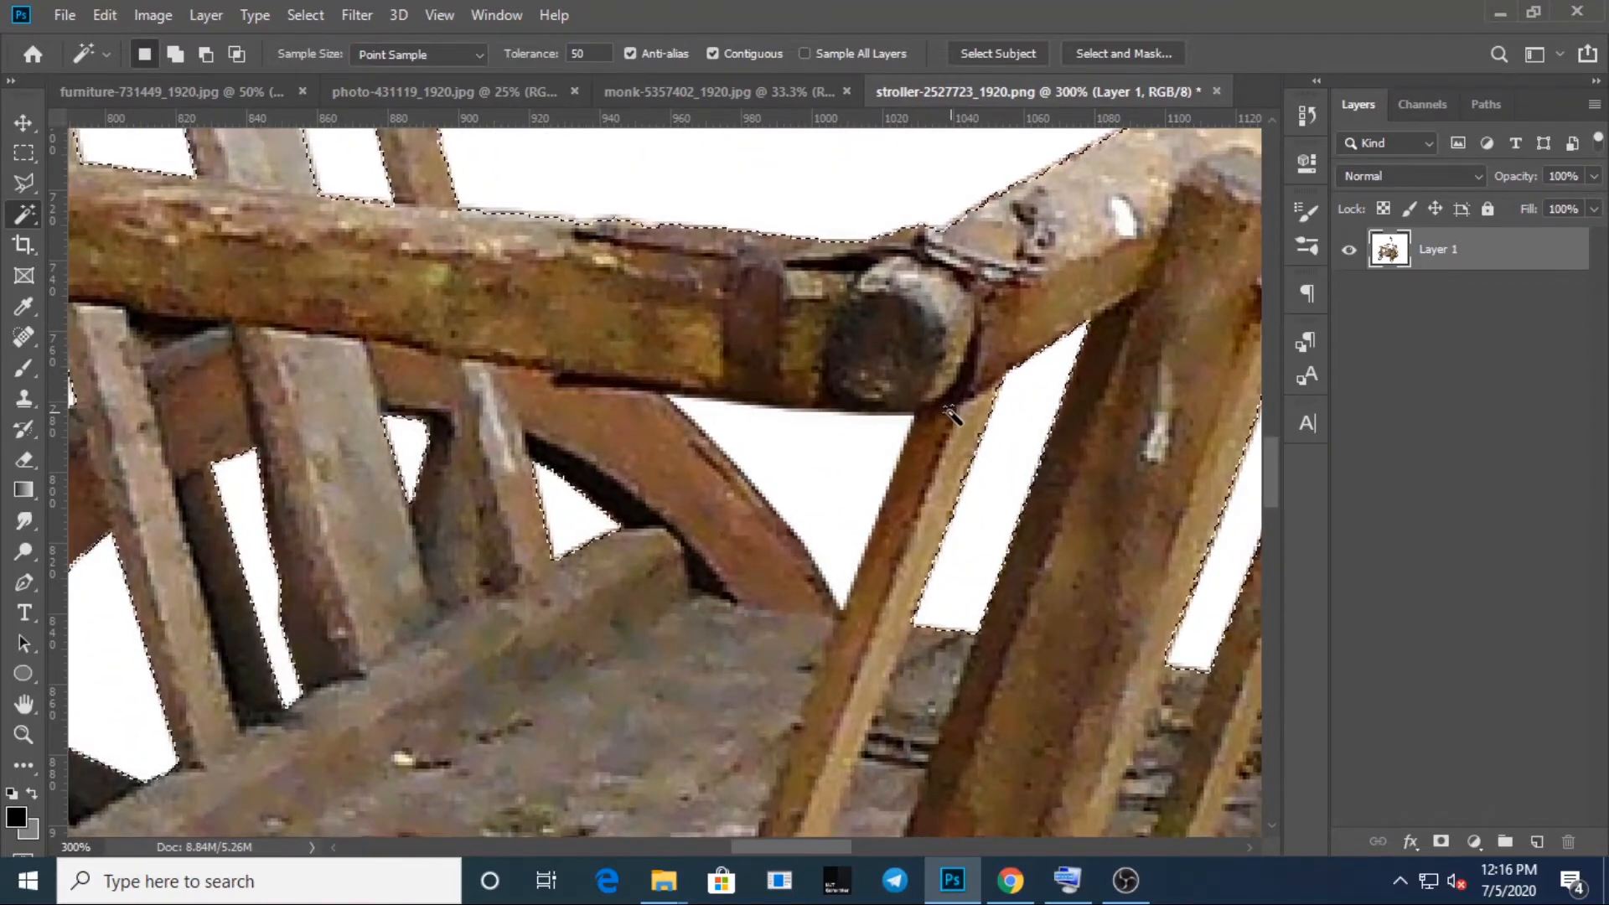
key("ctrl+minus")
key("ctrl+minus")
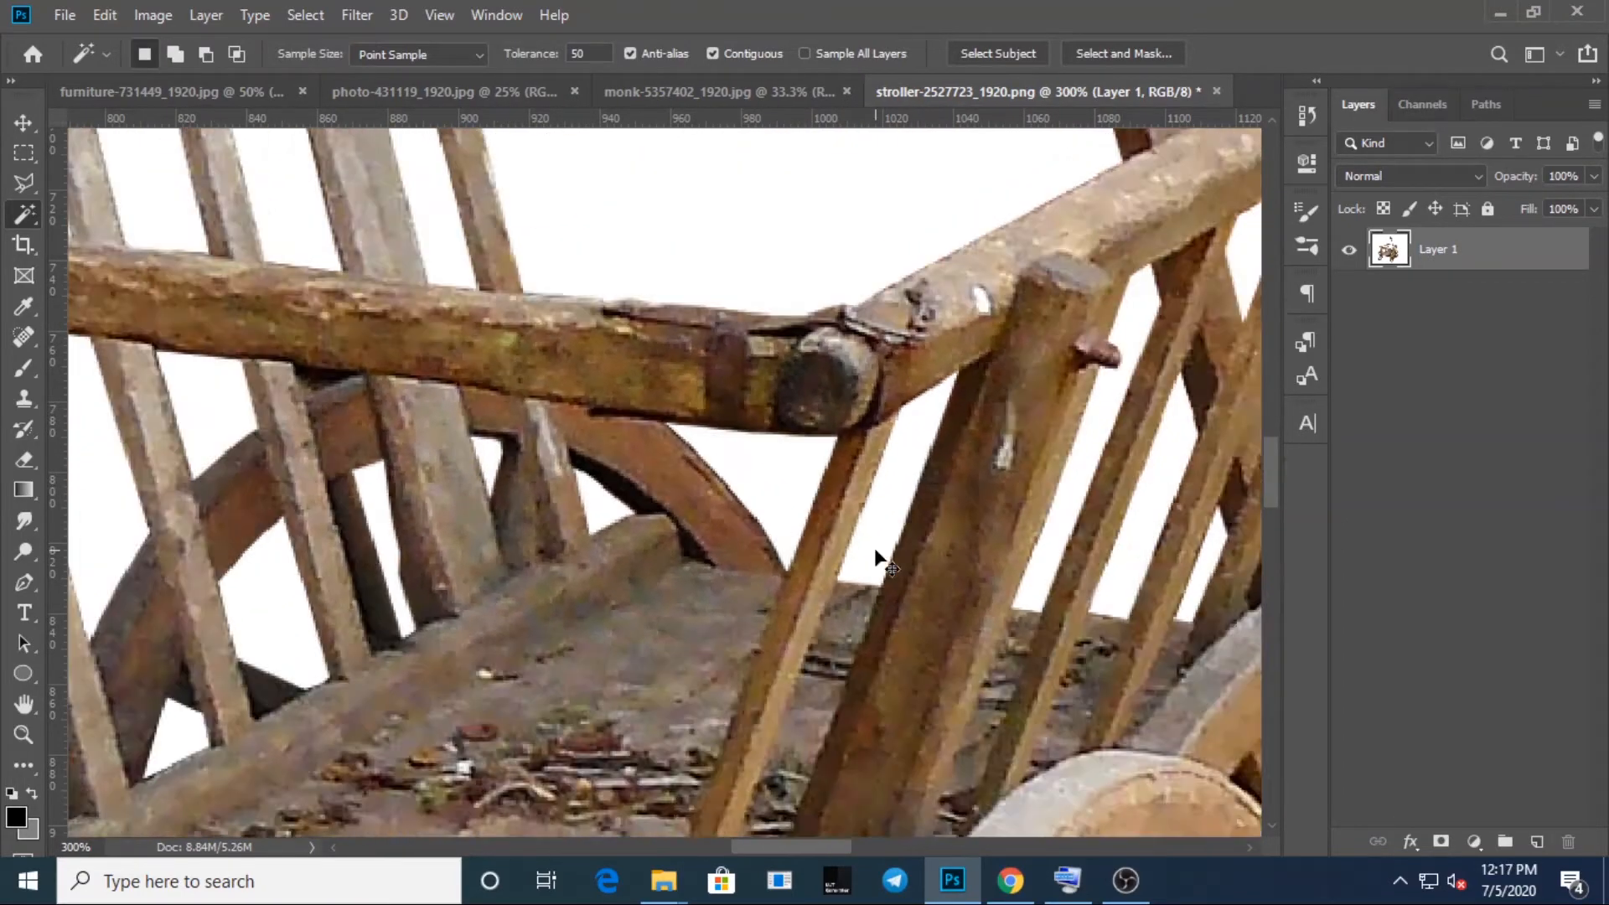
key("ctrl+minus")
key("ctrl+minus")
key("ctrl+minus")
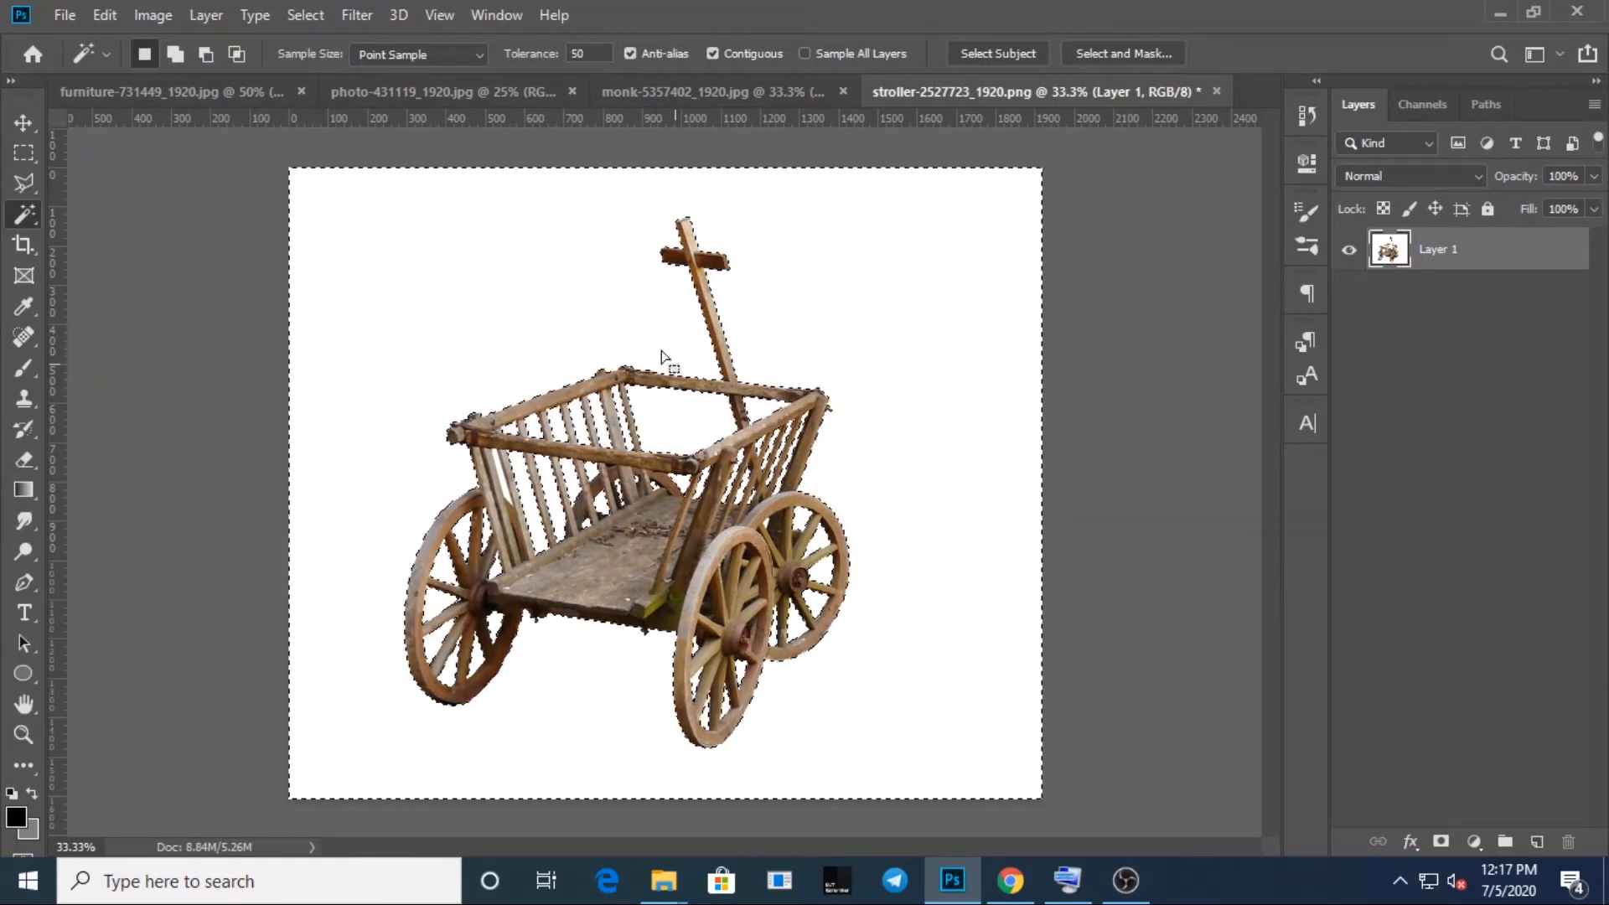
Invert the selection so that the cart is selected instead of the white background
right_click(603, 290)
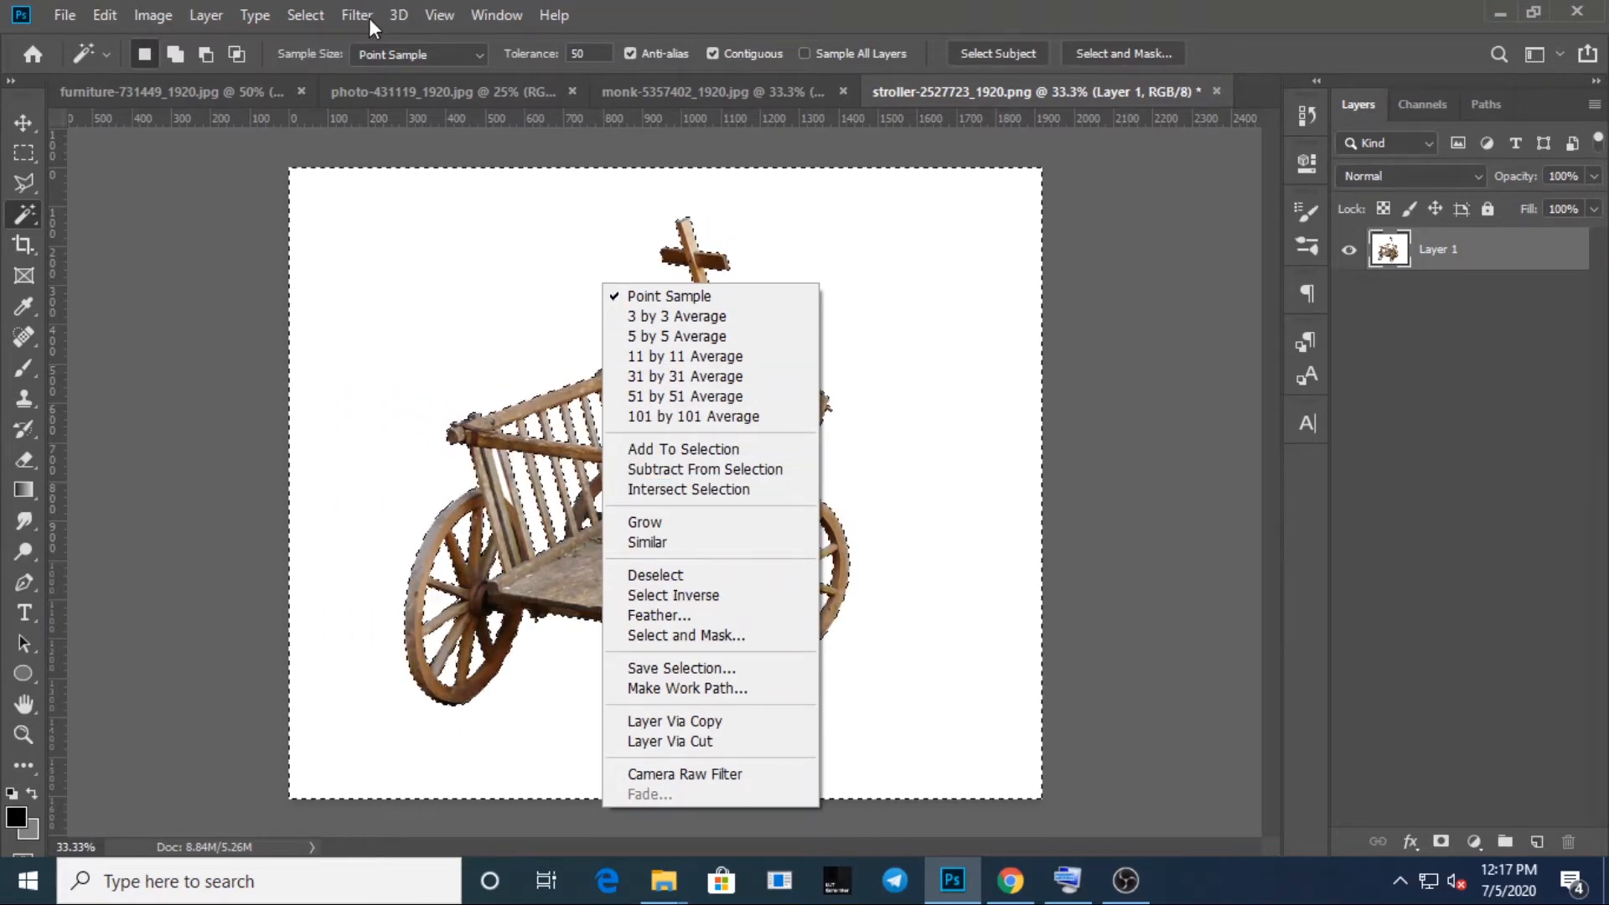
left_click(295, 11)
left_click(304, 14)
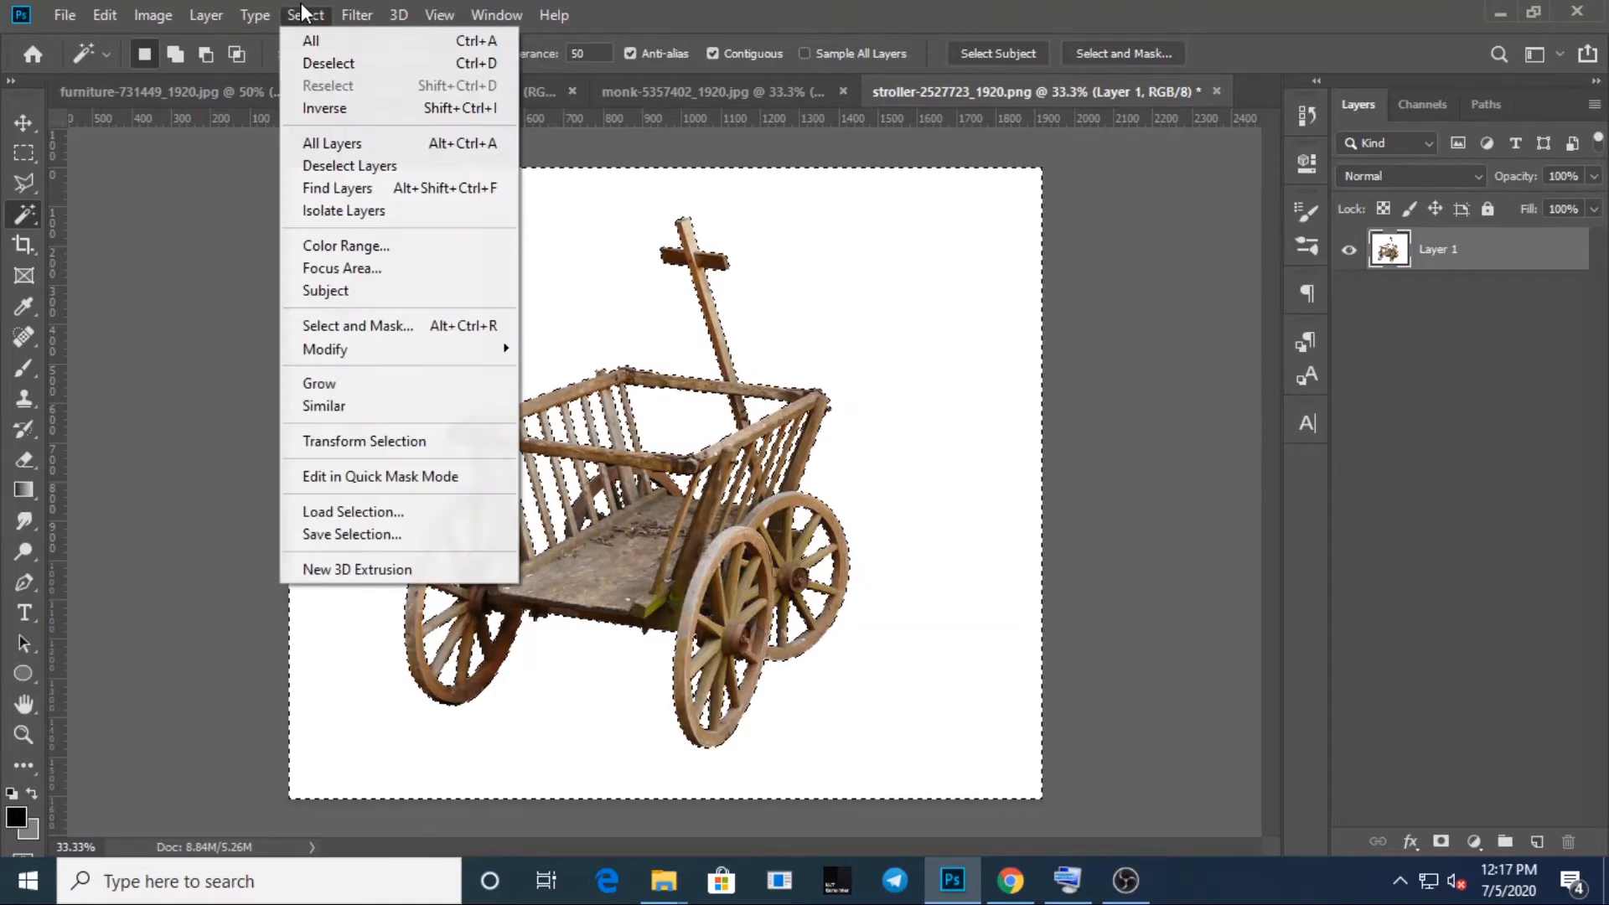
left_click(340, 108)
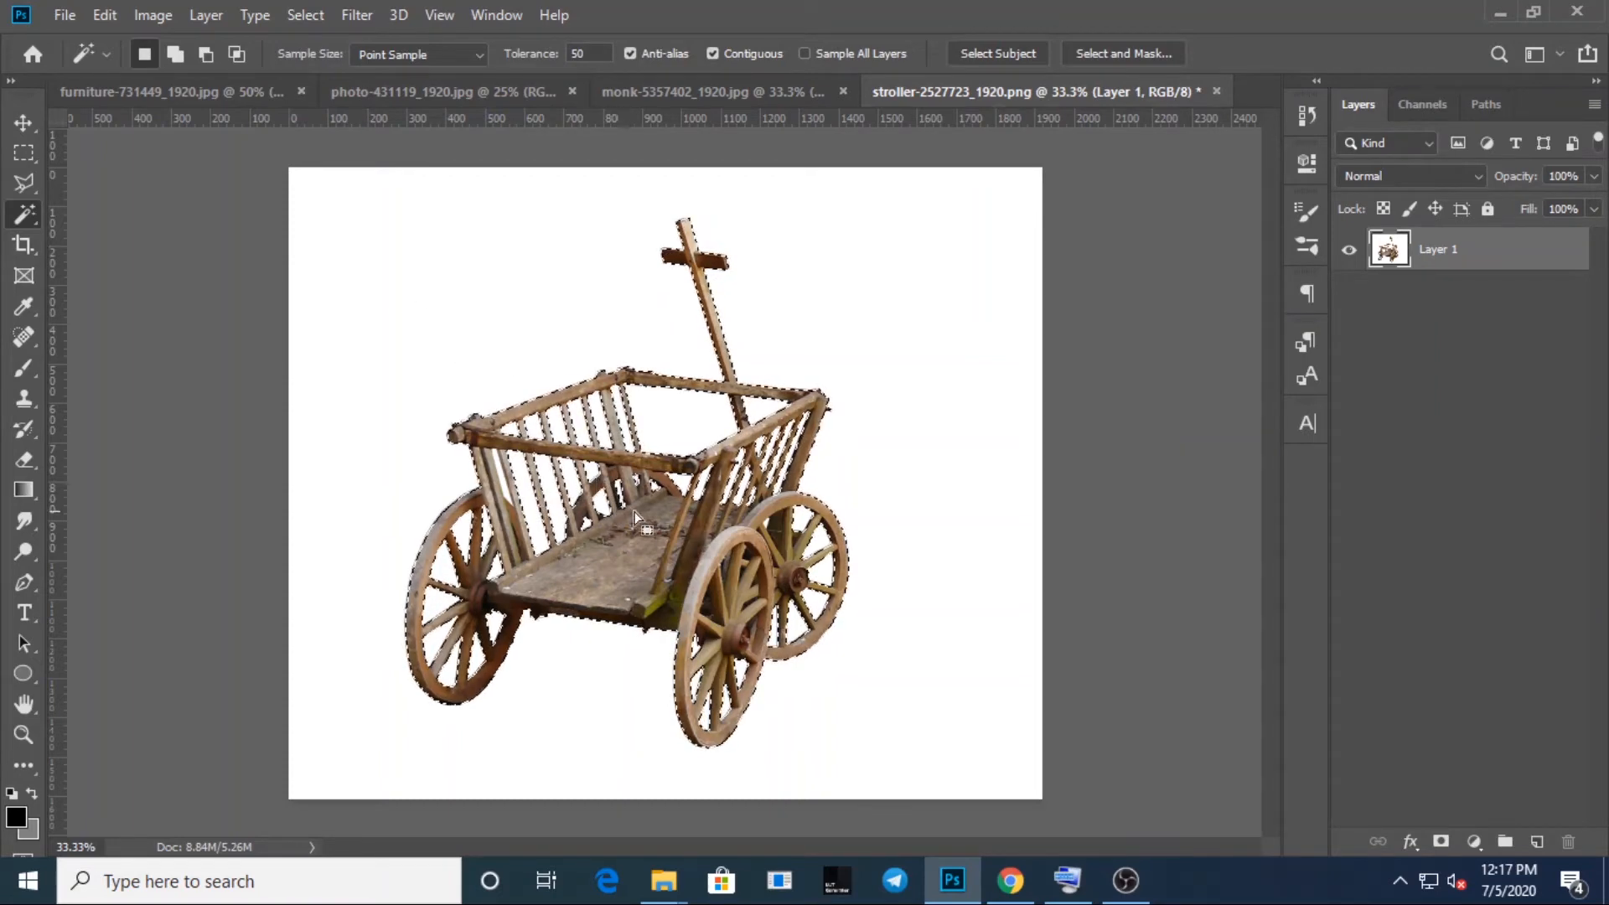
Copy the selected cart into the furniture-731449_1920.jpg document with the Move tool, placing it over the blue table
left_click_drag(638, 516, 207, 94)
key("v")
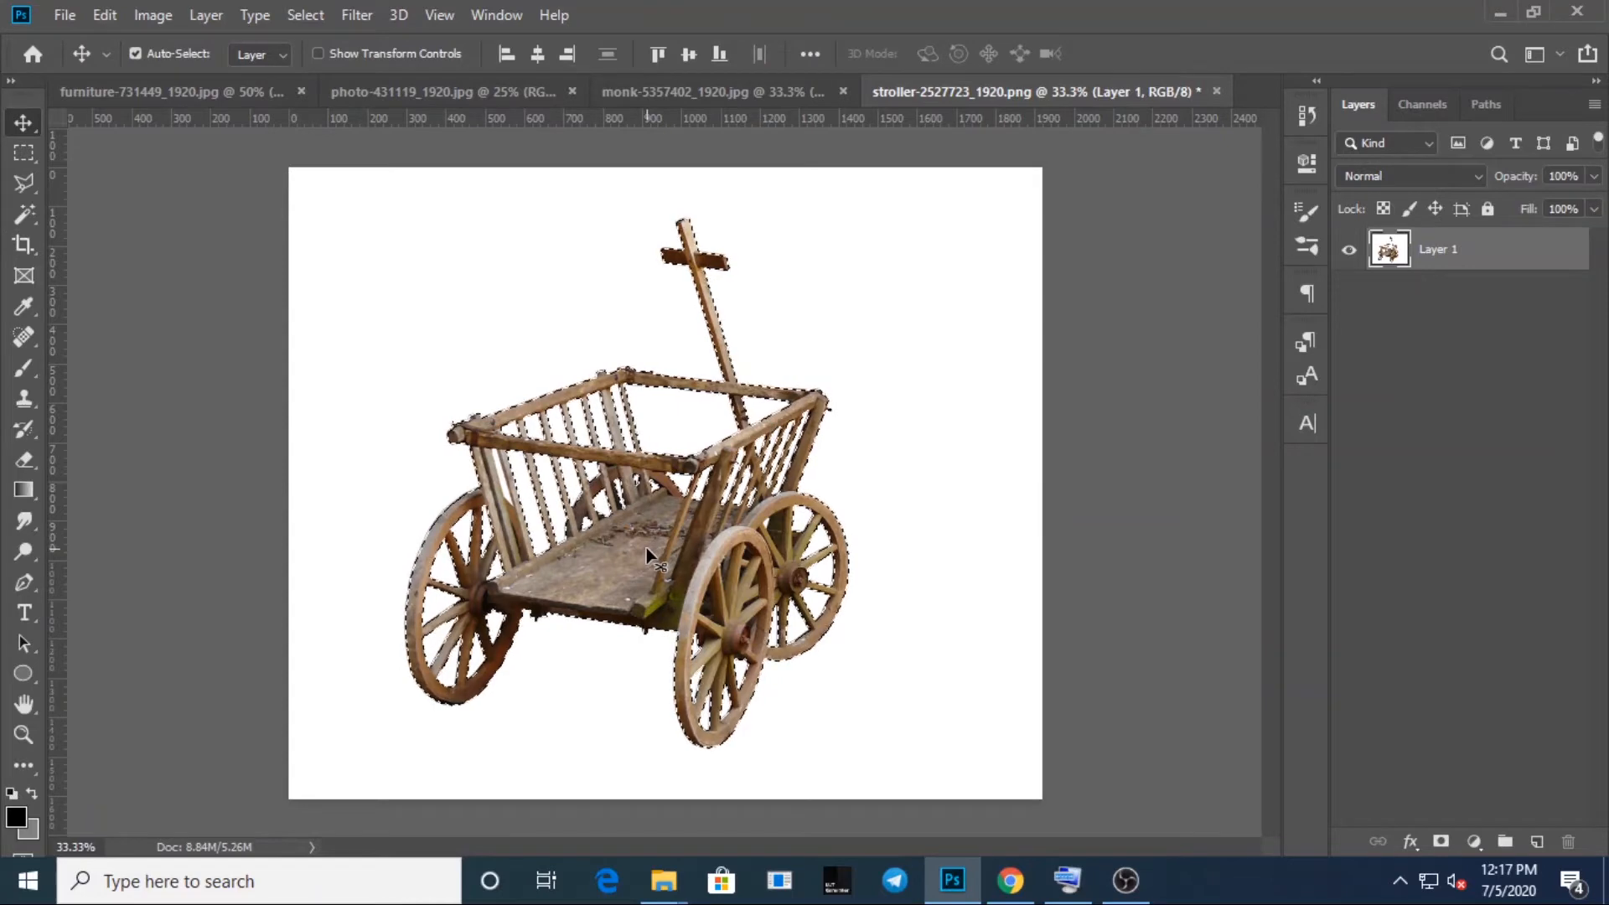
left_click_drag(625, 523, 573, 572)
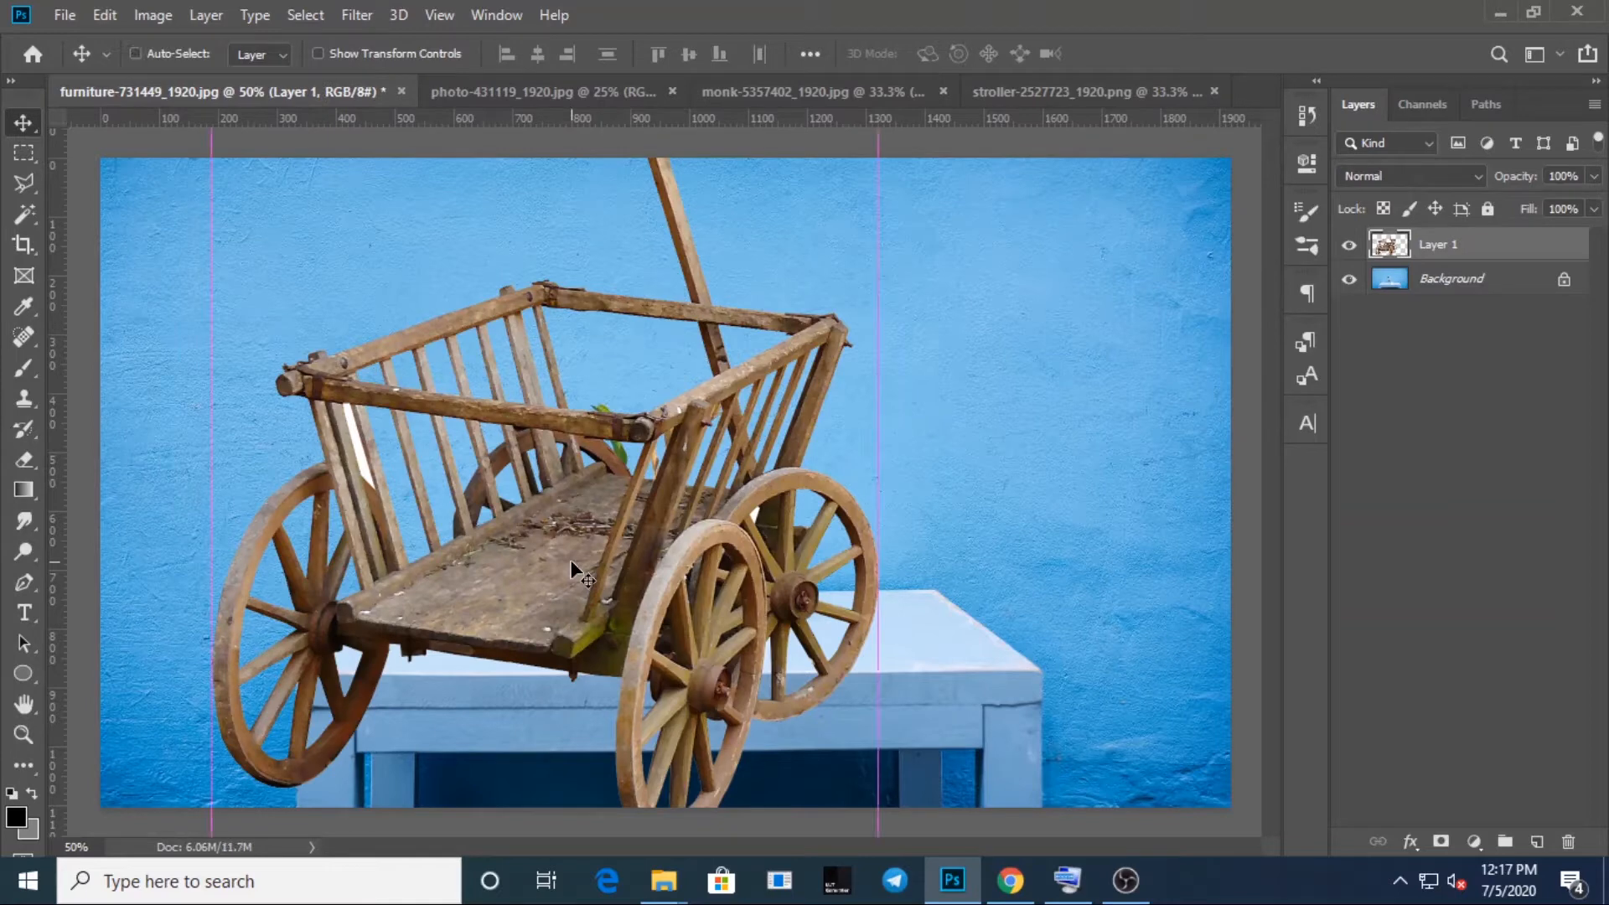
Scale the cart on Layer 1 down to tabletop size and place it on the blue table beside the plant vase
key("ctrl+t")
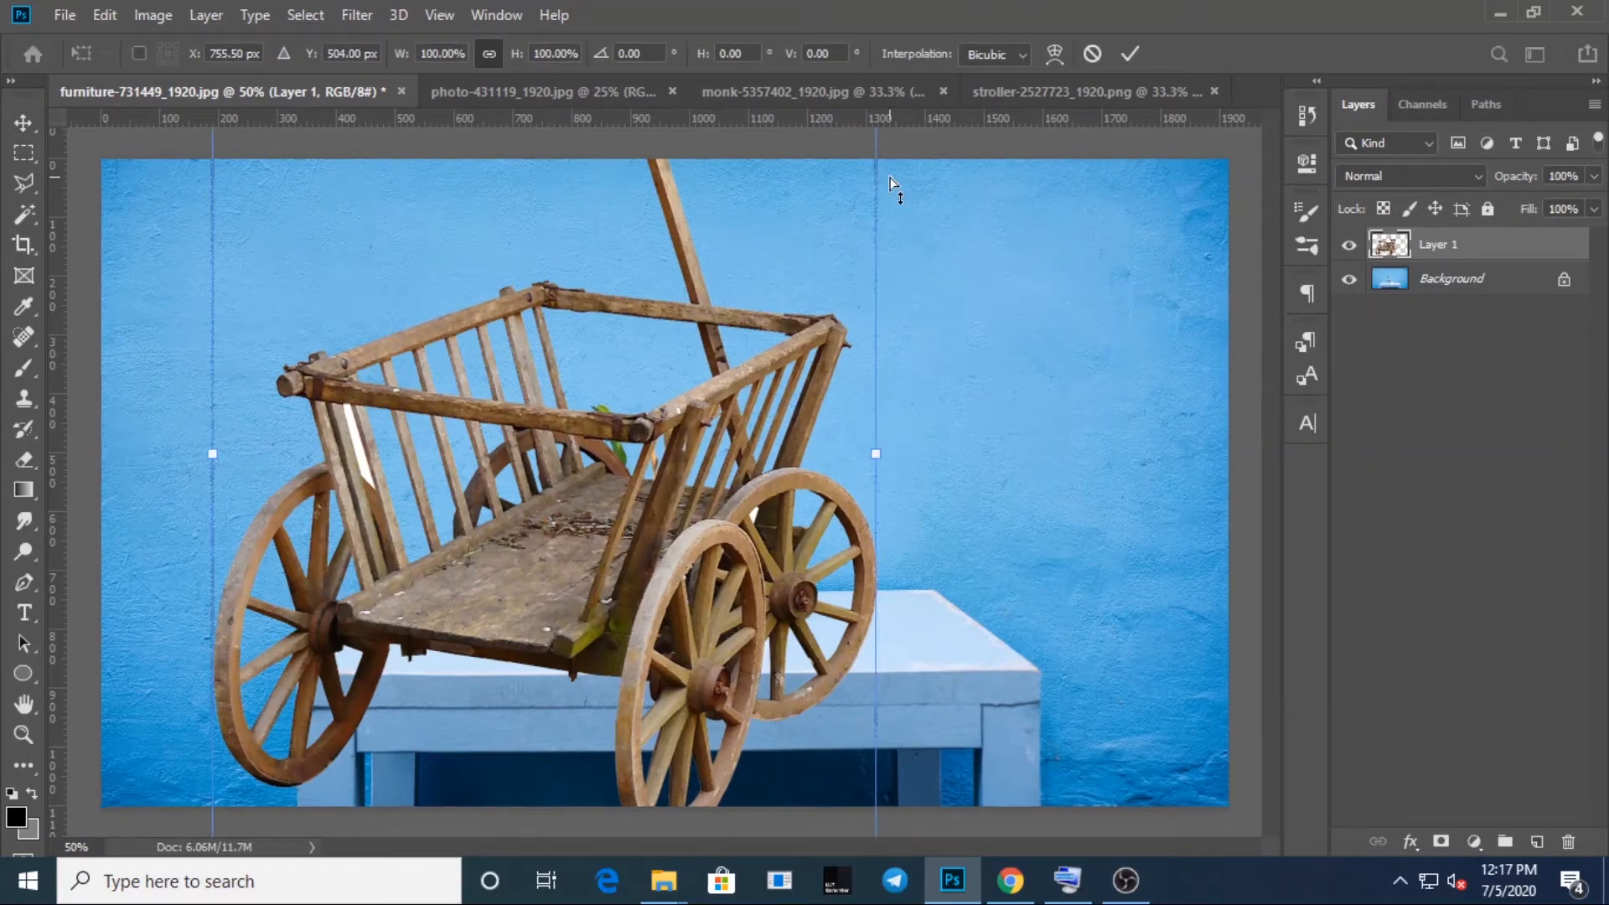
key("ctrl+minus")
key("ctrl+minus")
left_click_drag(769, 270, 647, 419)
left_click_drag(611, 478, 586, 520)
key("Return")
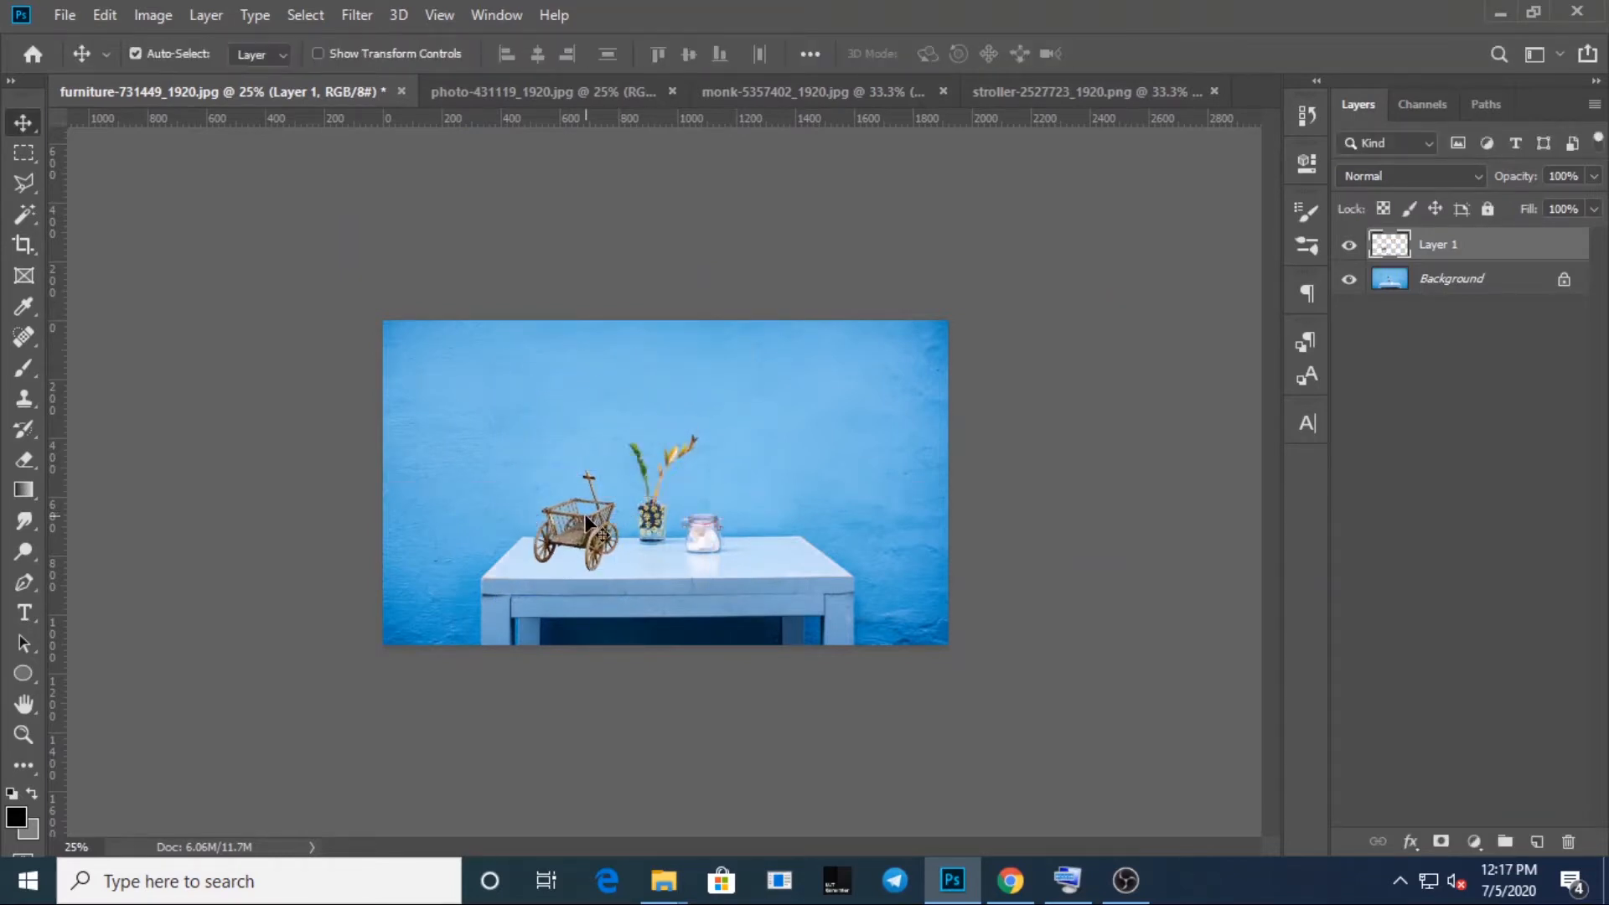
key("ctrl+plus")
key("ctrl+plus")
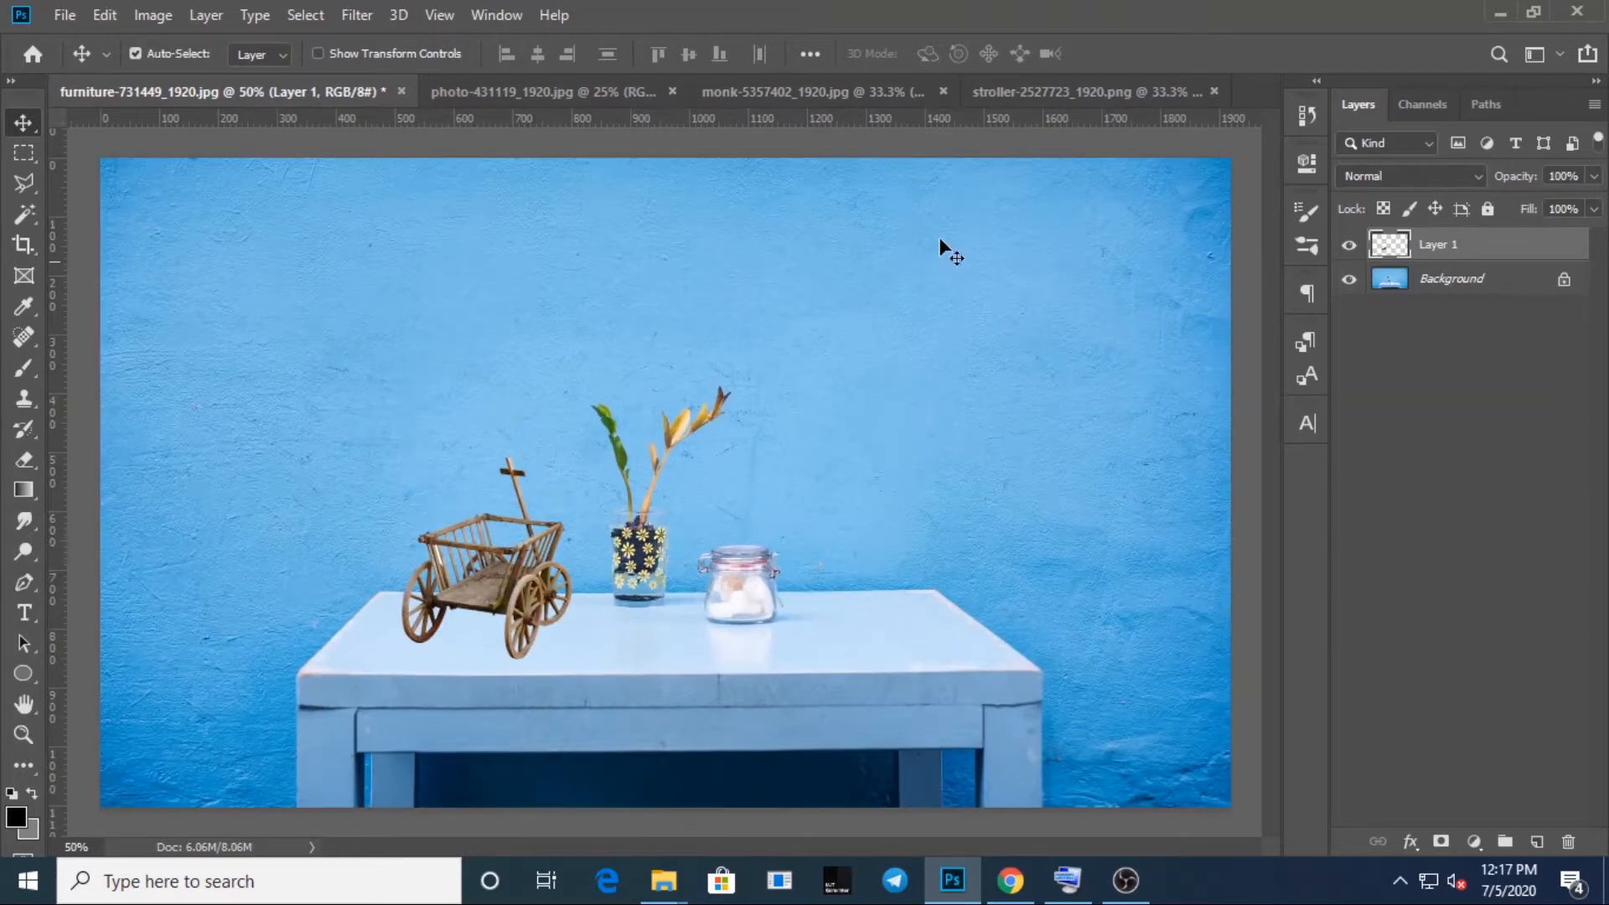
Switch to the stroller-2527723_1920.png document, clear its selection and activate the Magic Wand tool
left_click(1034, 93)
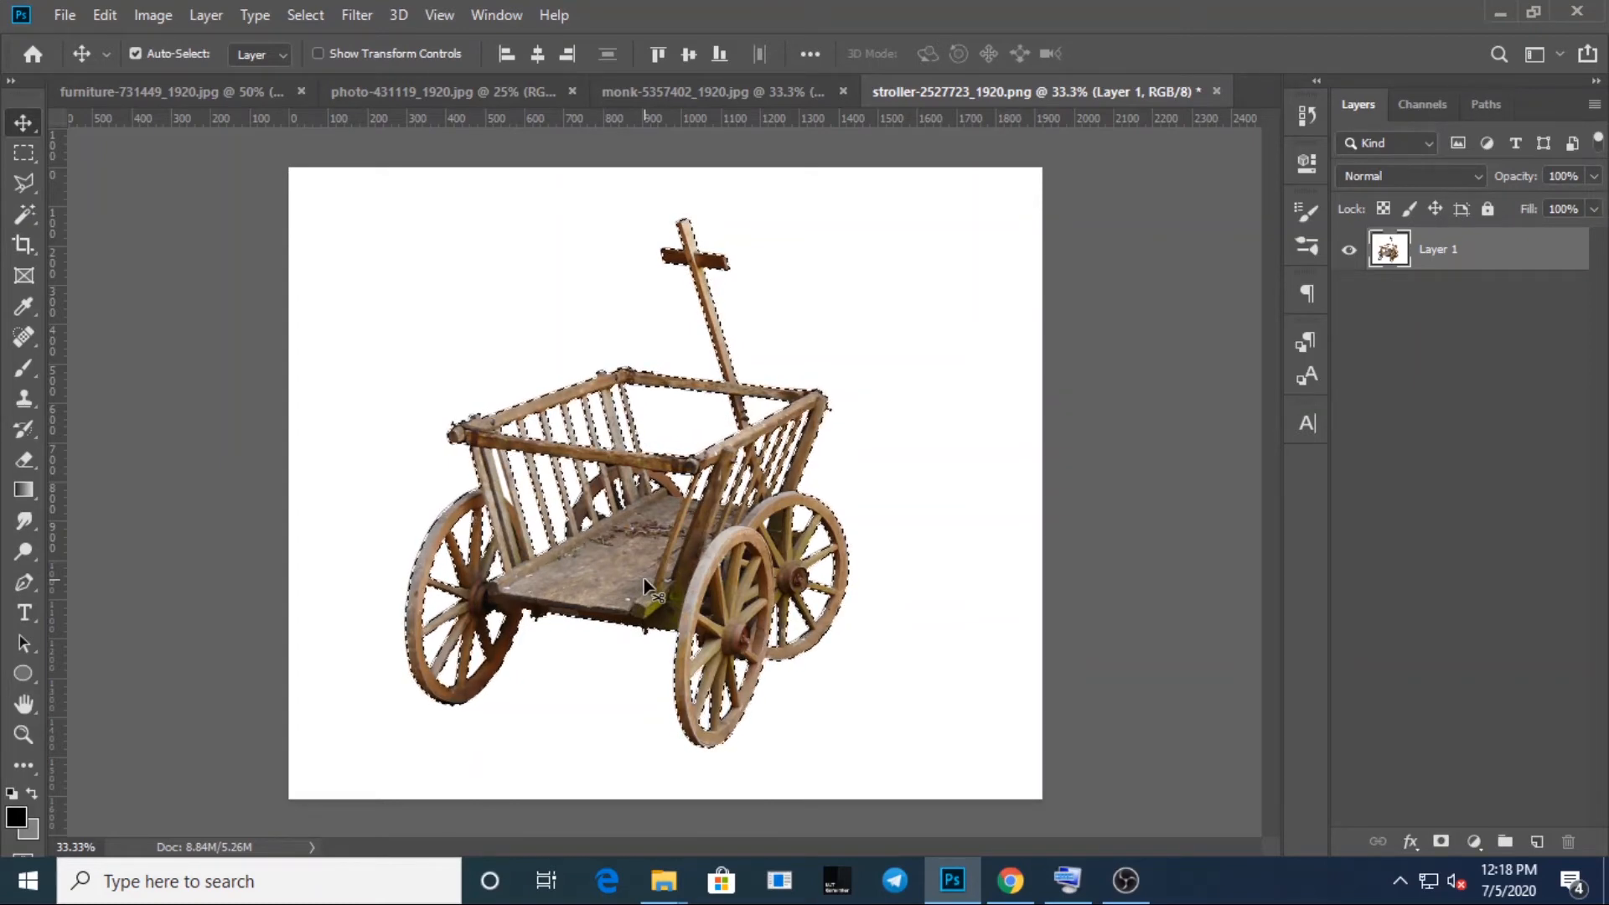
key("ctrl+d")
key("w")
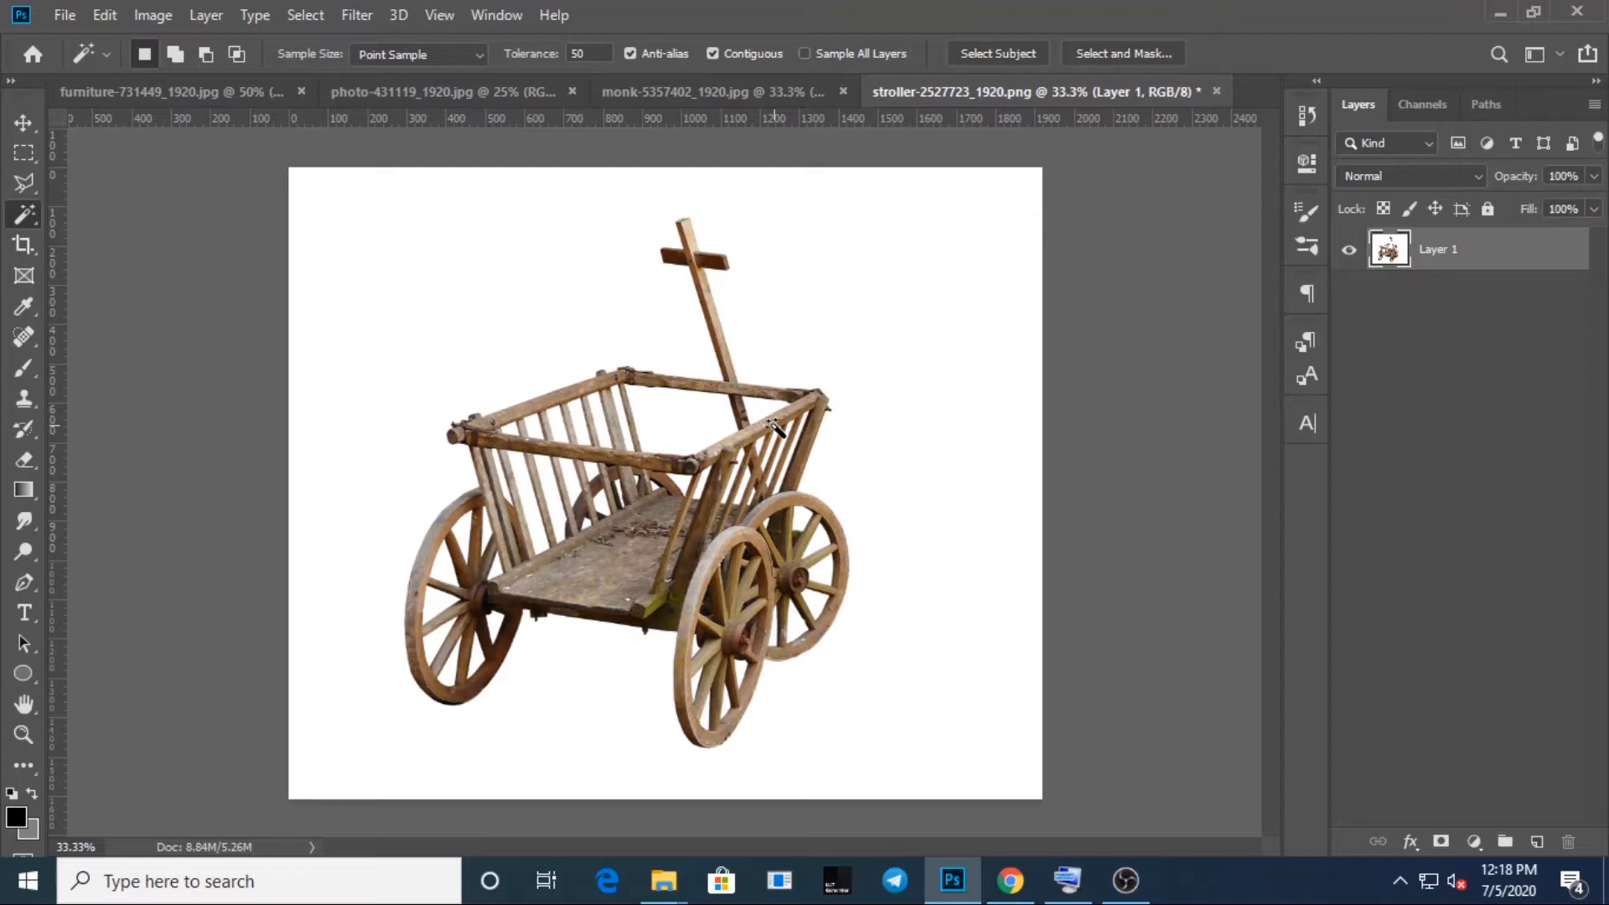
key("ctrl+minus")
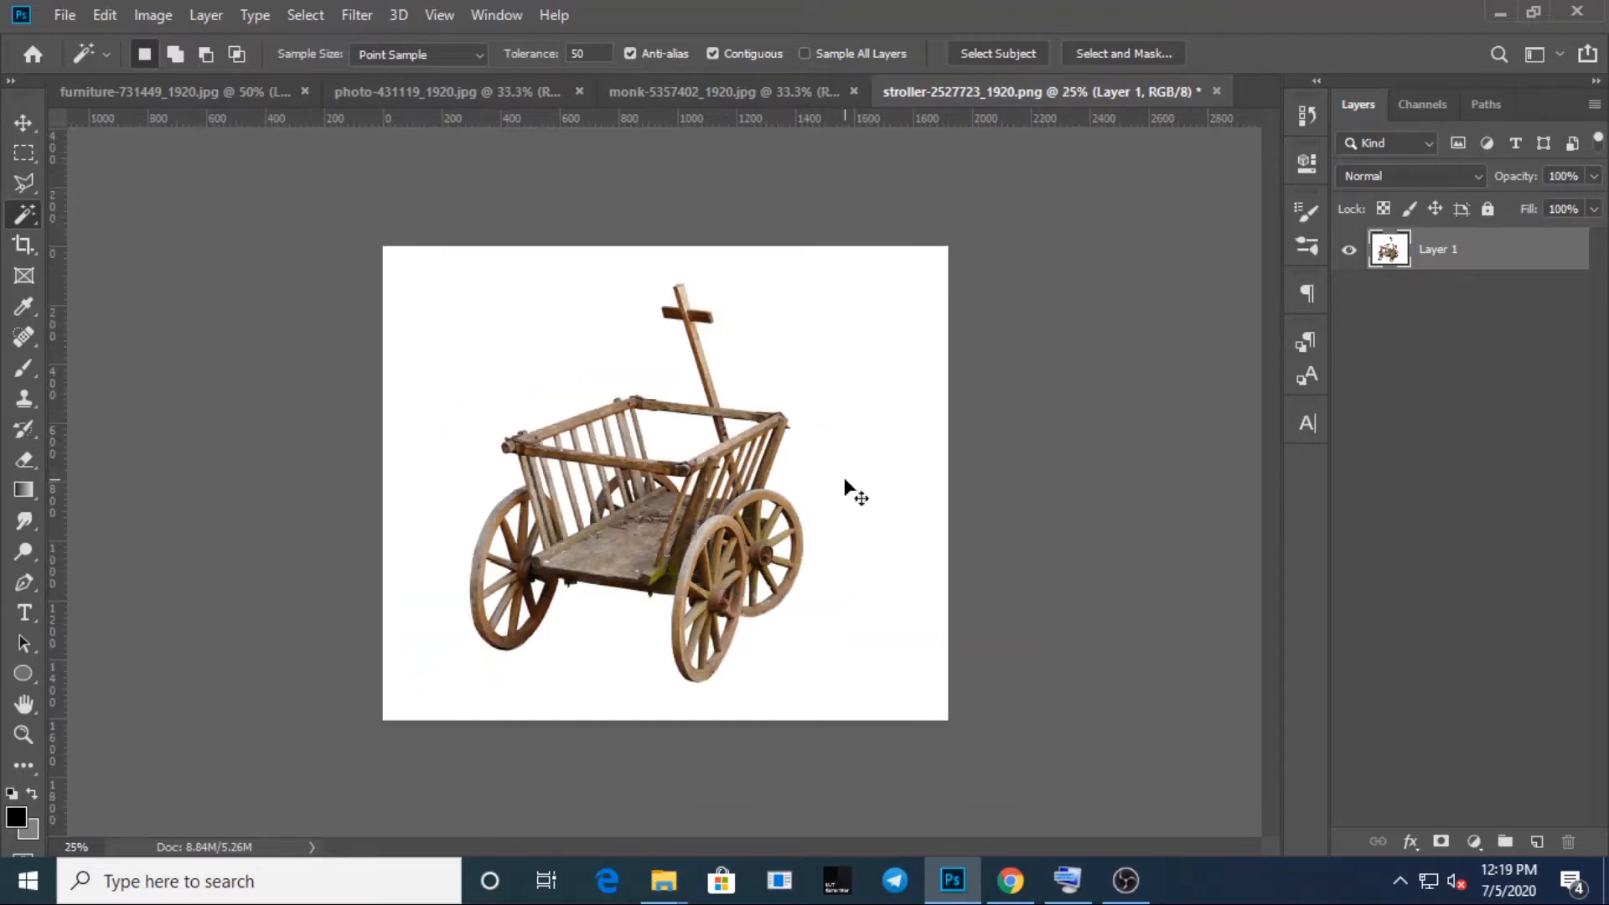
key("ctrl+plus")
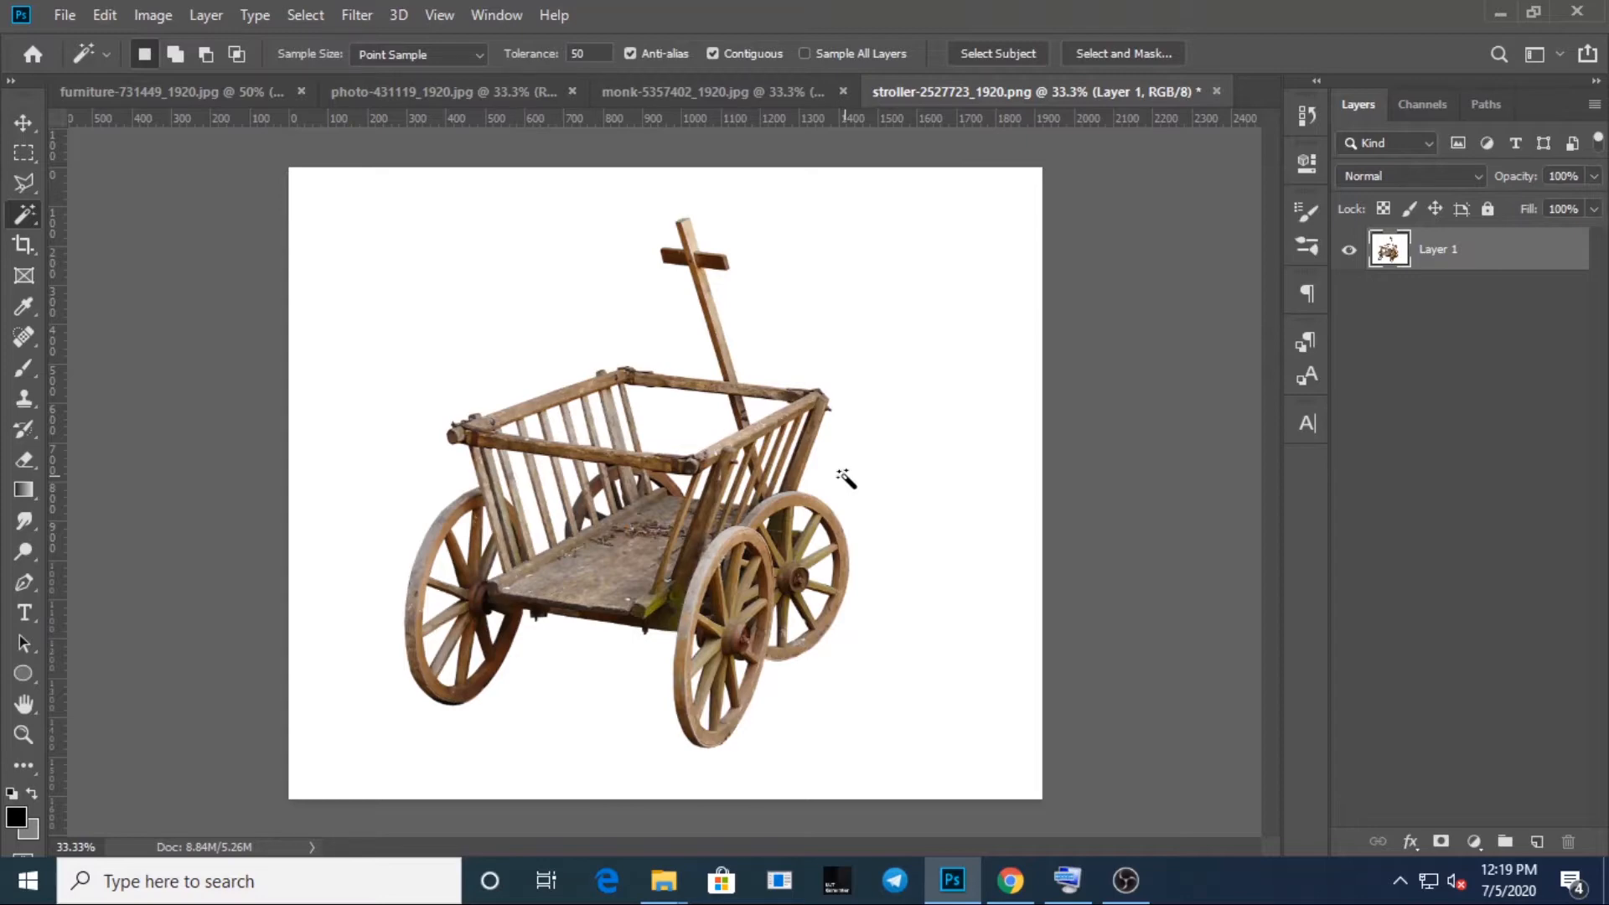
Using the Magic Wand in Add to Selection mode, select the outer white background and the large white opening inside the basket
left_click(176, 56)
left_click(377, 256)
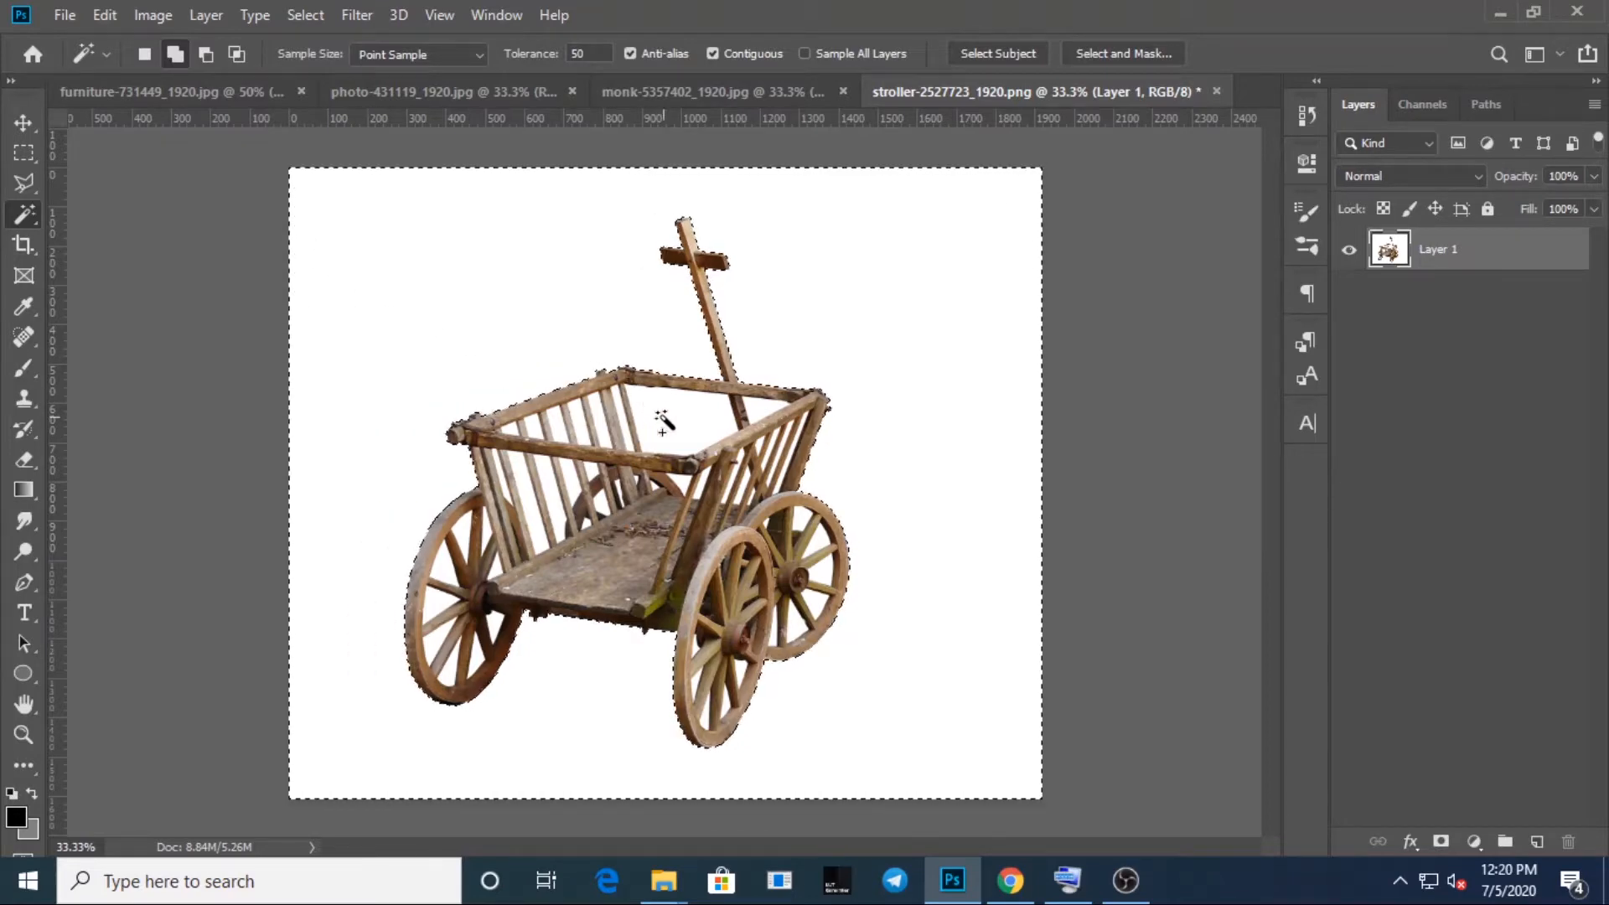
left_click(660, 414)
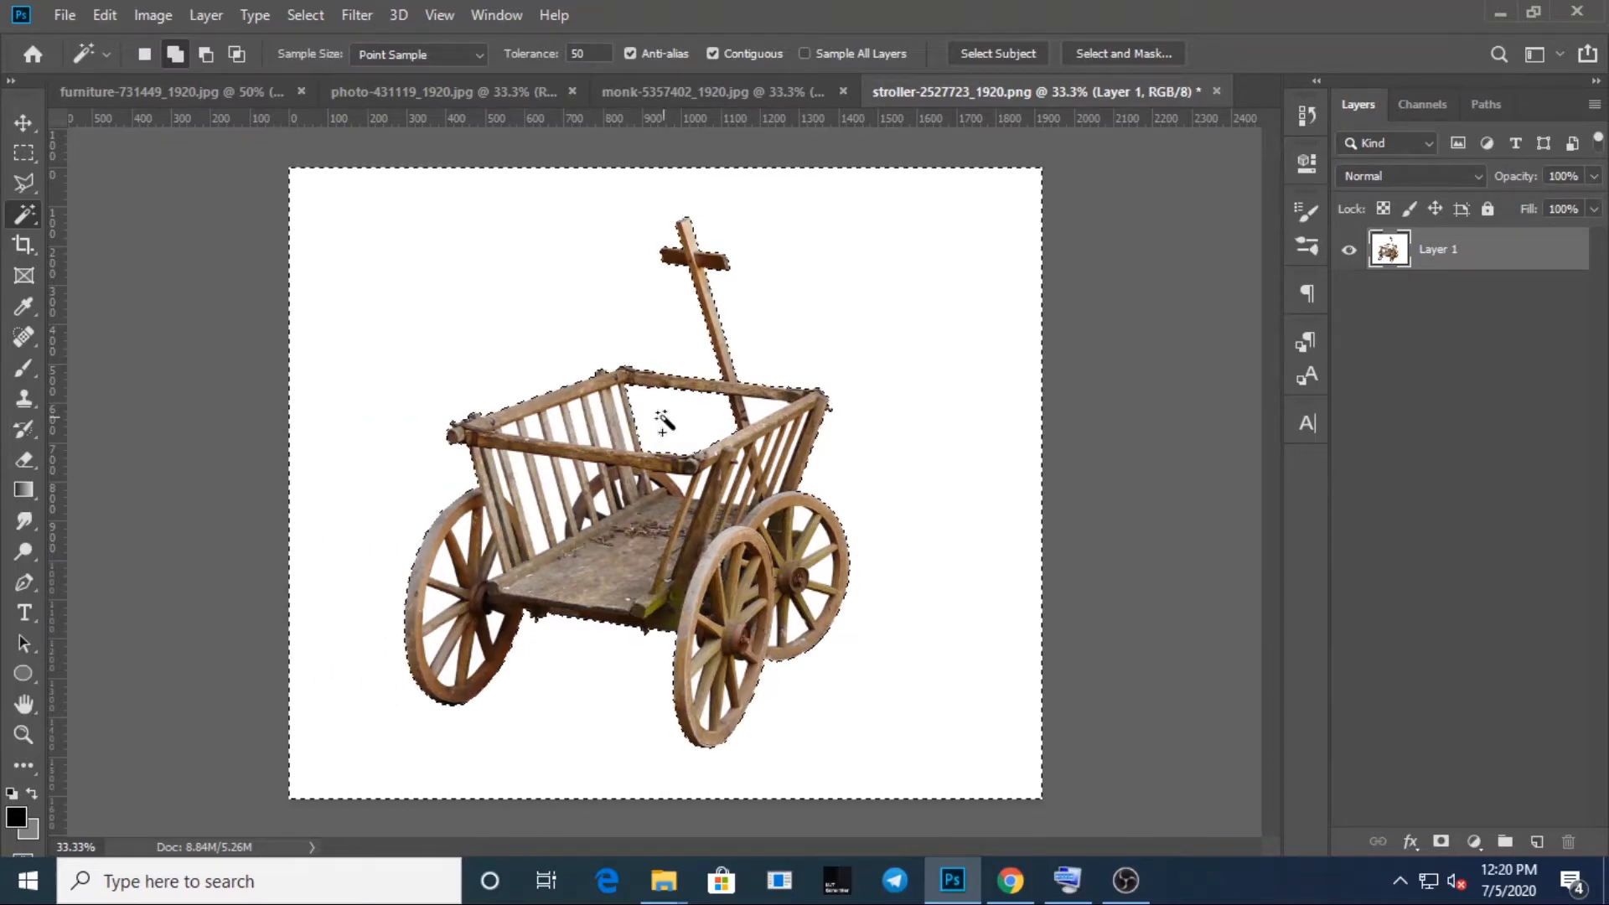
Subtract the outer white background from the selection with the Magic Wand and clear the remaining selection
left_click(209, 55)
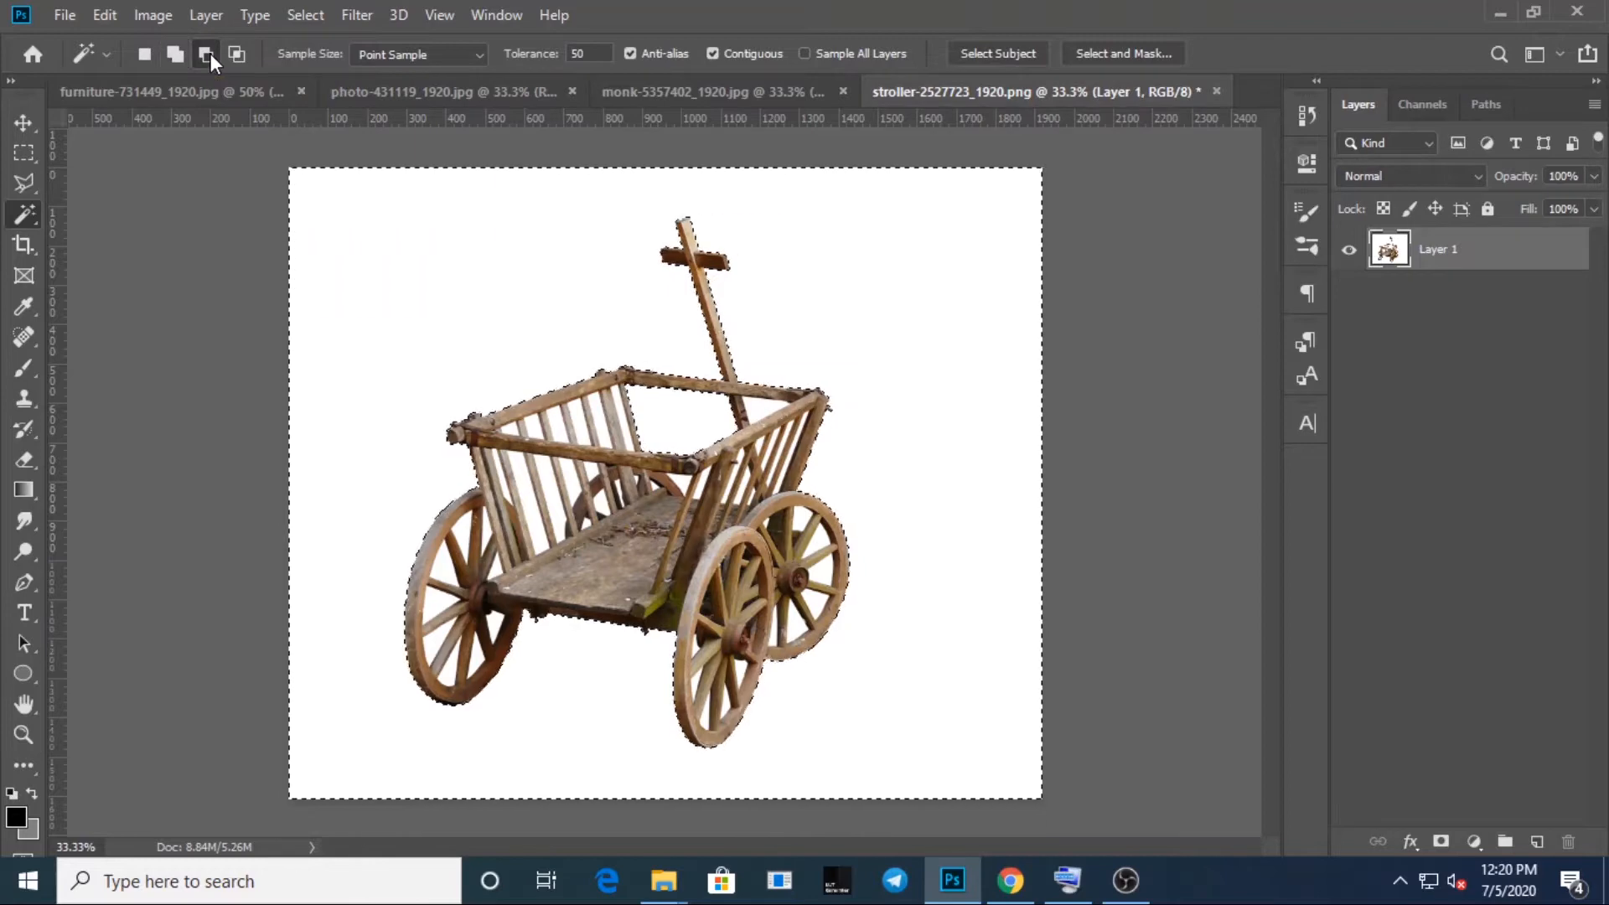
left_click(506, 316)
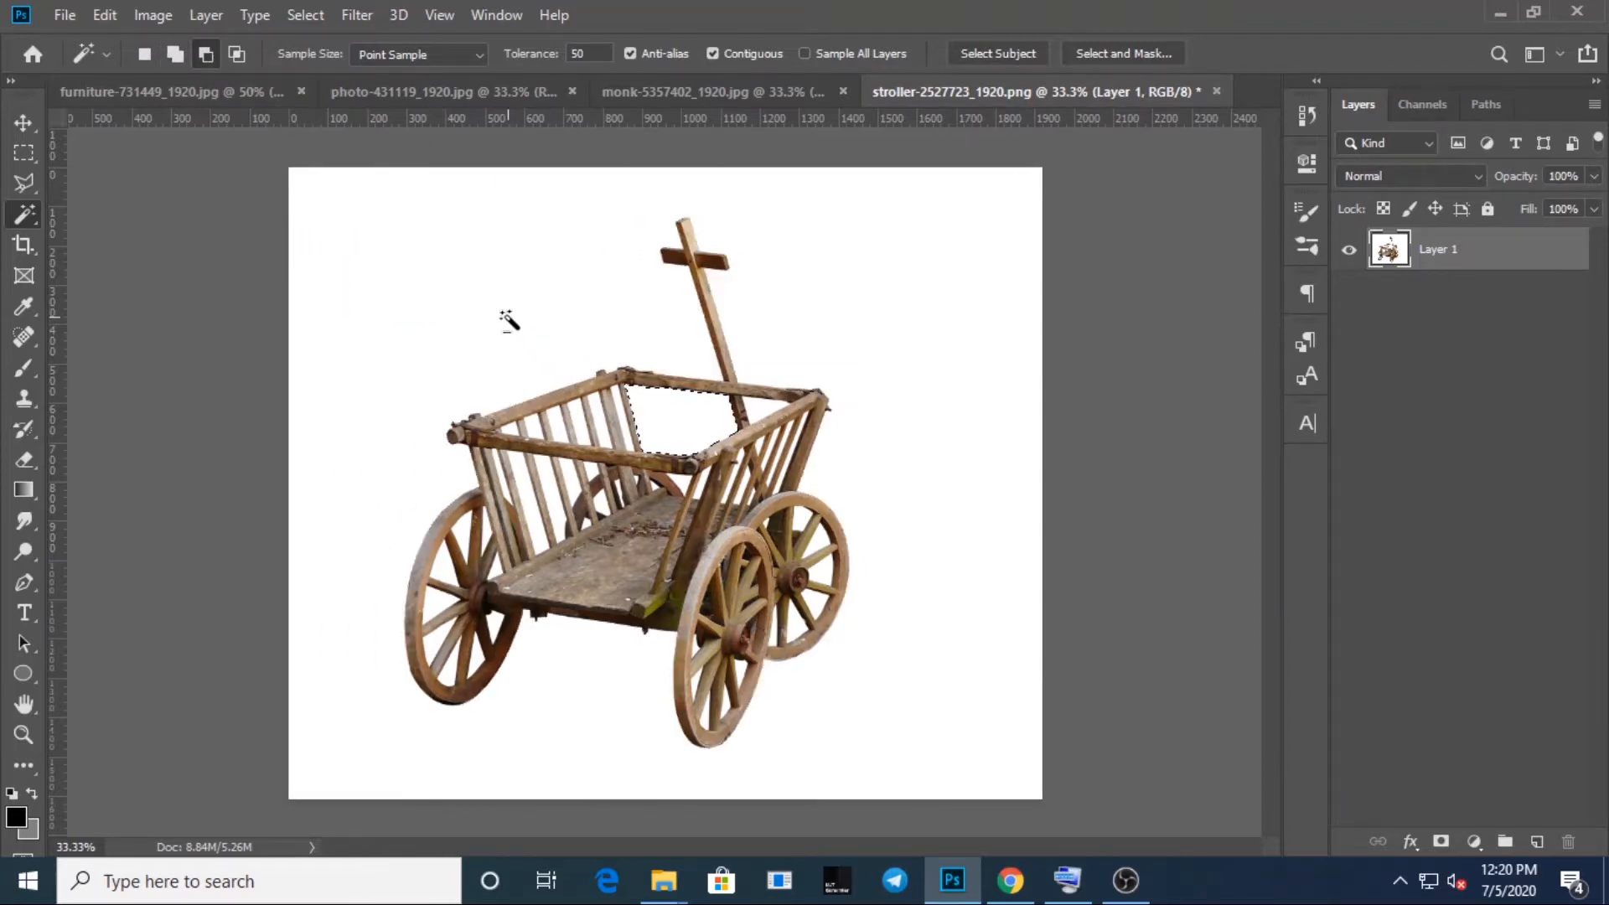
key("ctrl+d")
In photo-431119_1920.jpg, clear the selection and set the Magic Wand tolerance to 0, keeping the Point Sample size
left_click(415, 53)
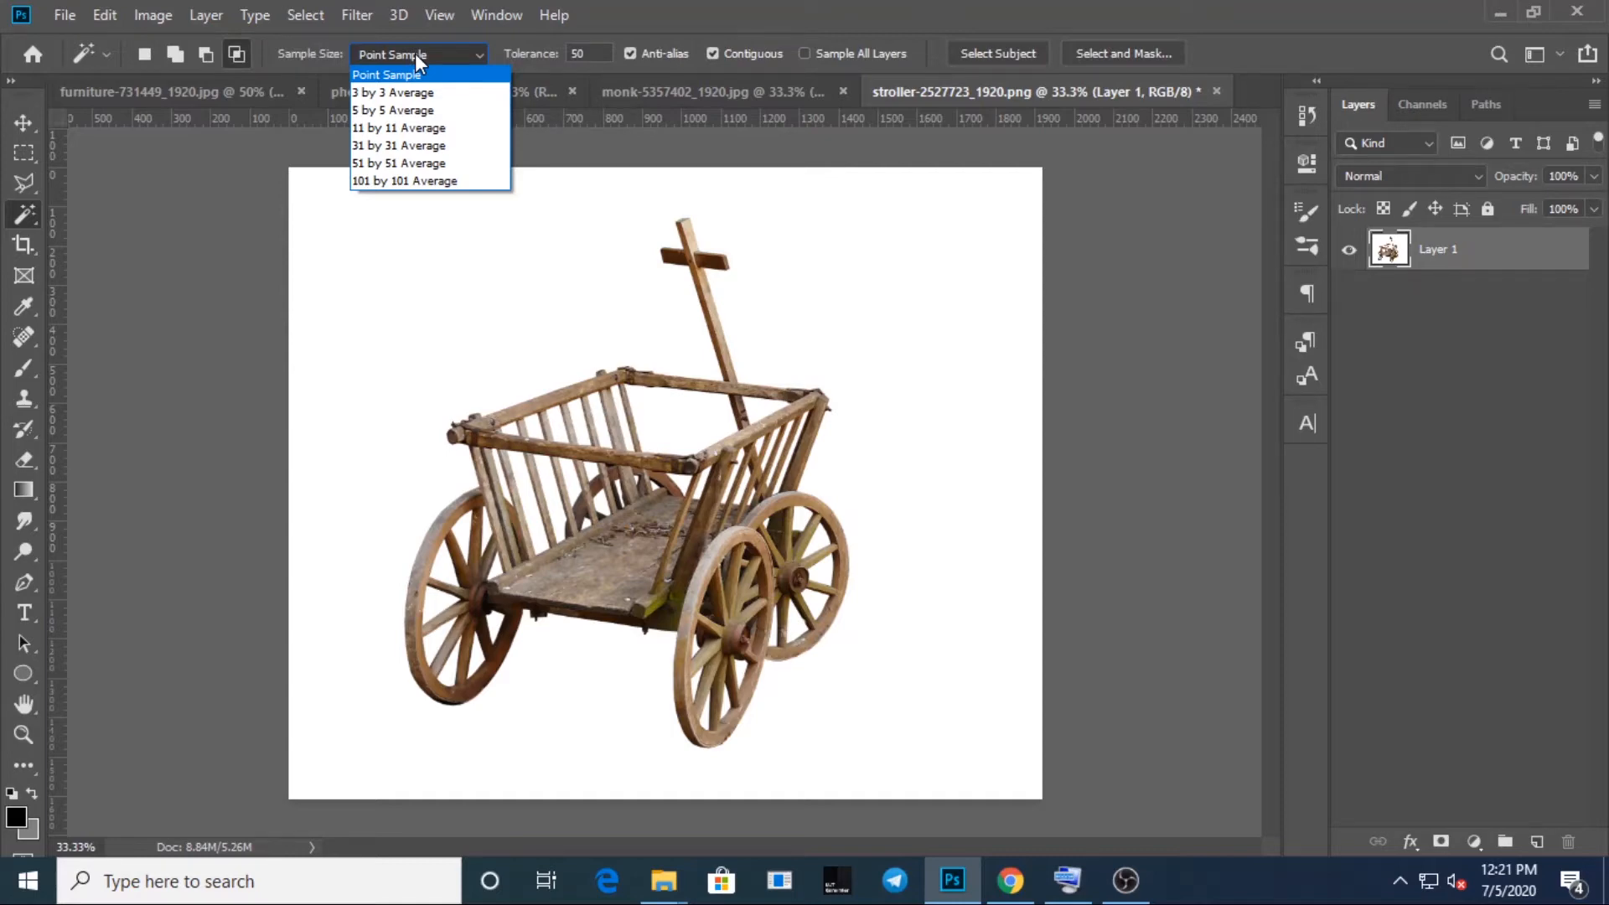
left_click(537, 92)
left_click(513, 93)
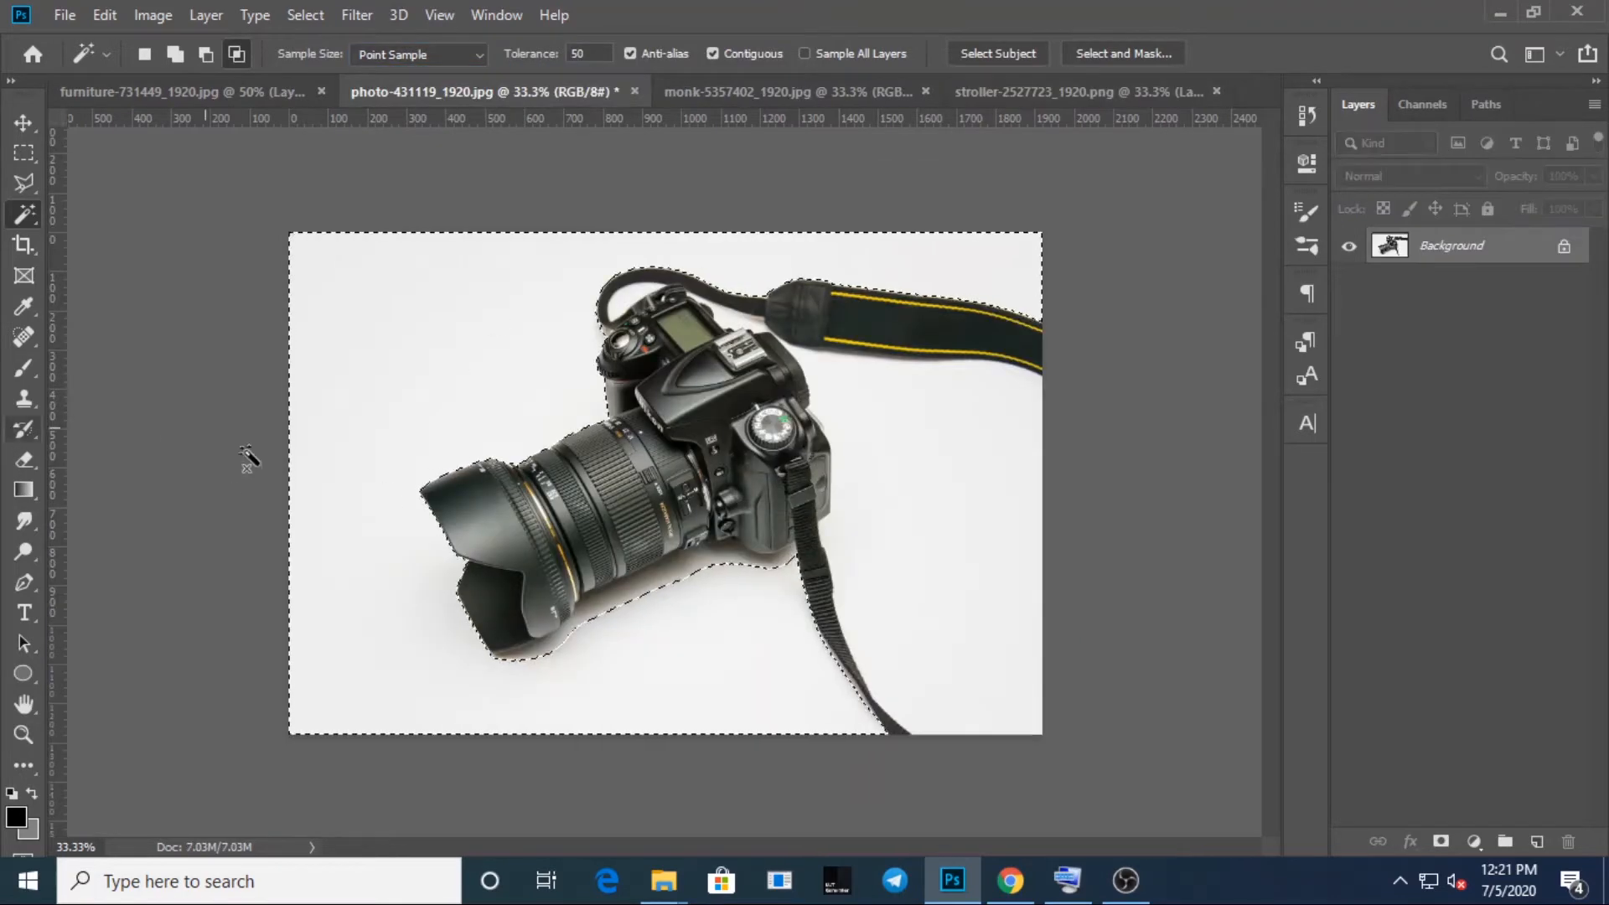
key("ctrl+d")
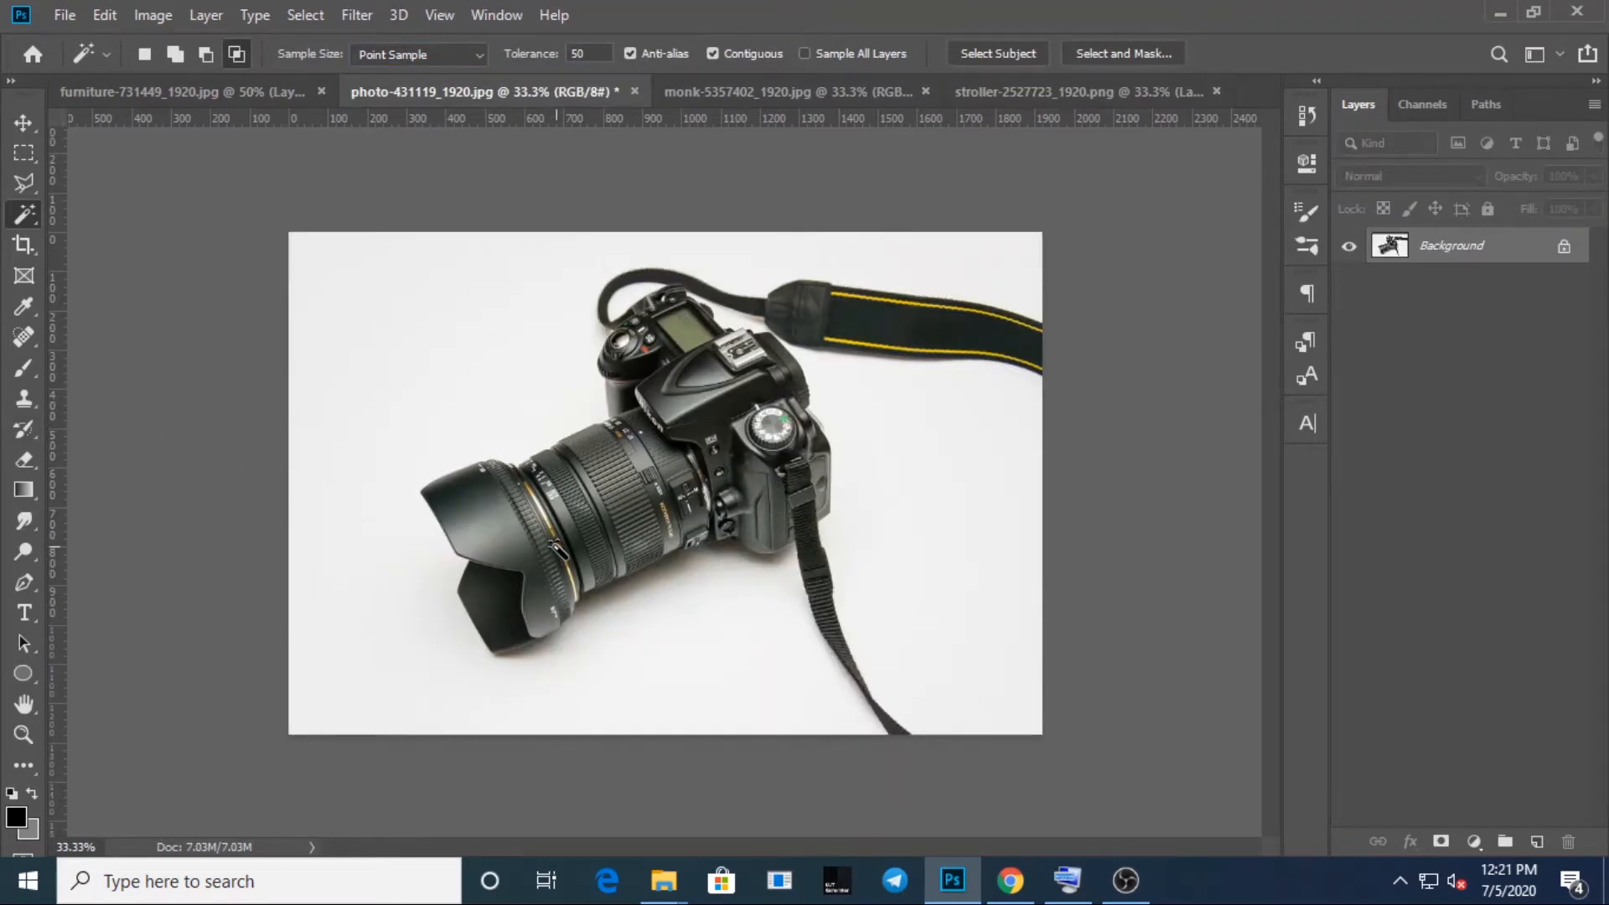
left_click(596, 57)
type("0")
left_click(459, 55)
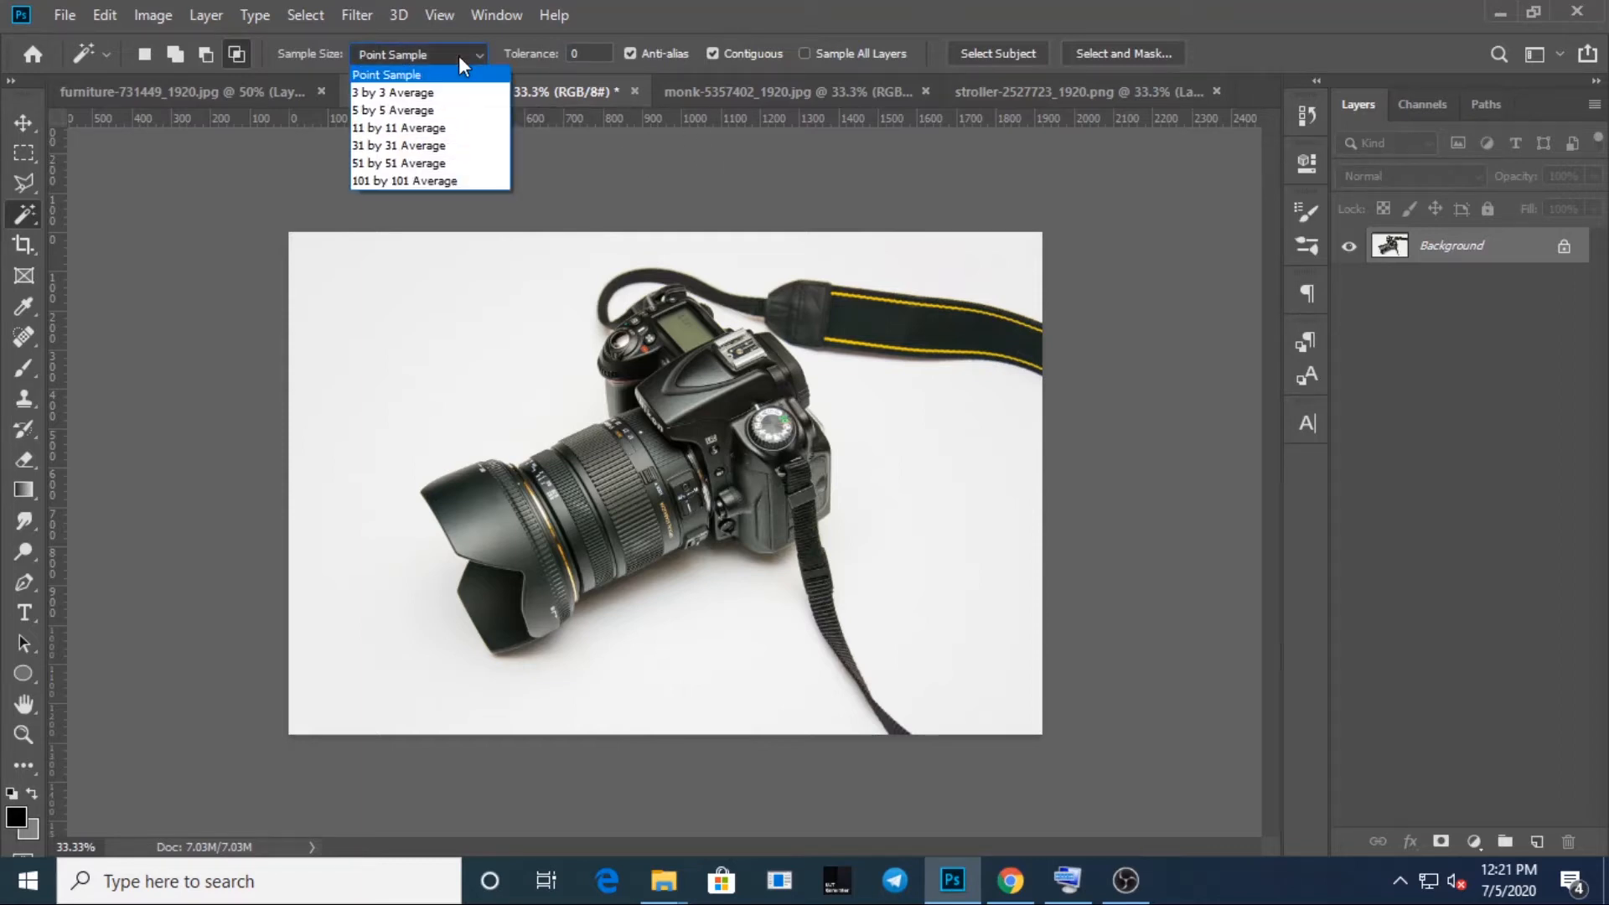
left_click(459, 56)
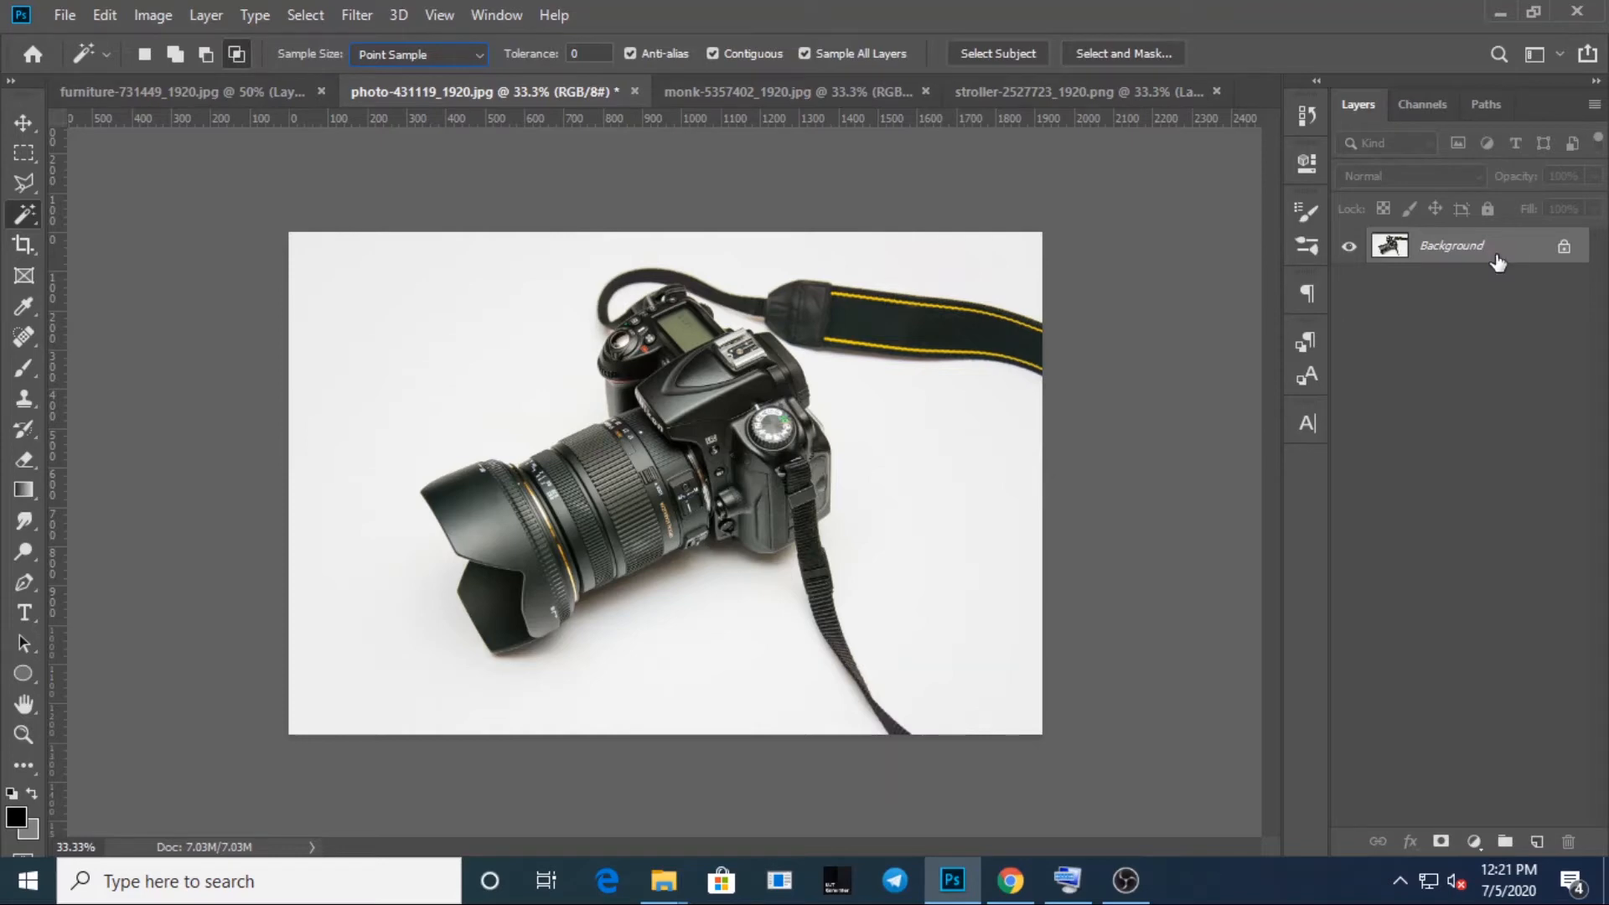
Duplicate the camera's Background layer and convert the original Background into a regular layer named lock
key("ctrl+j")
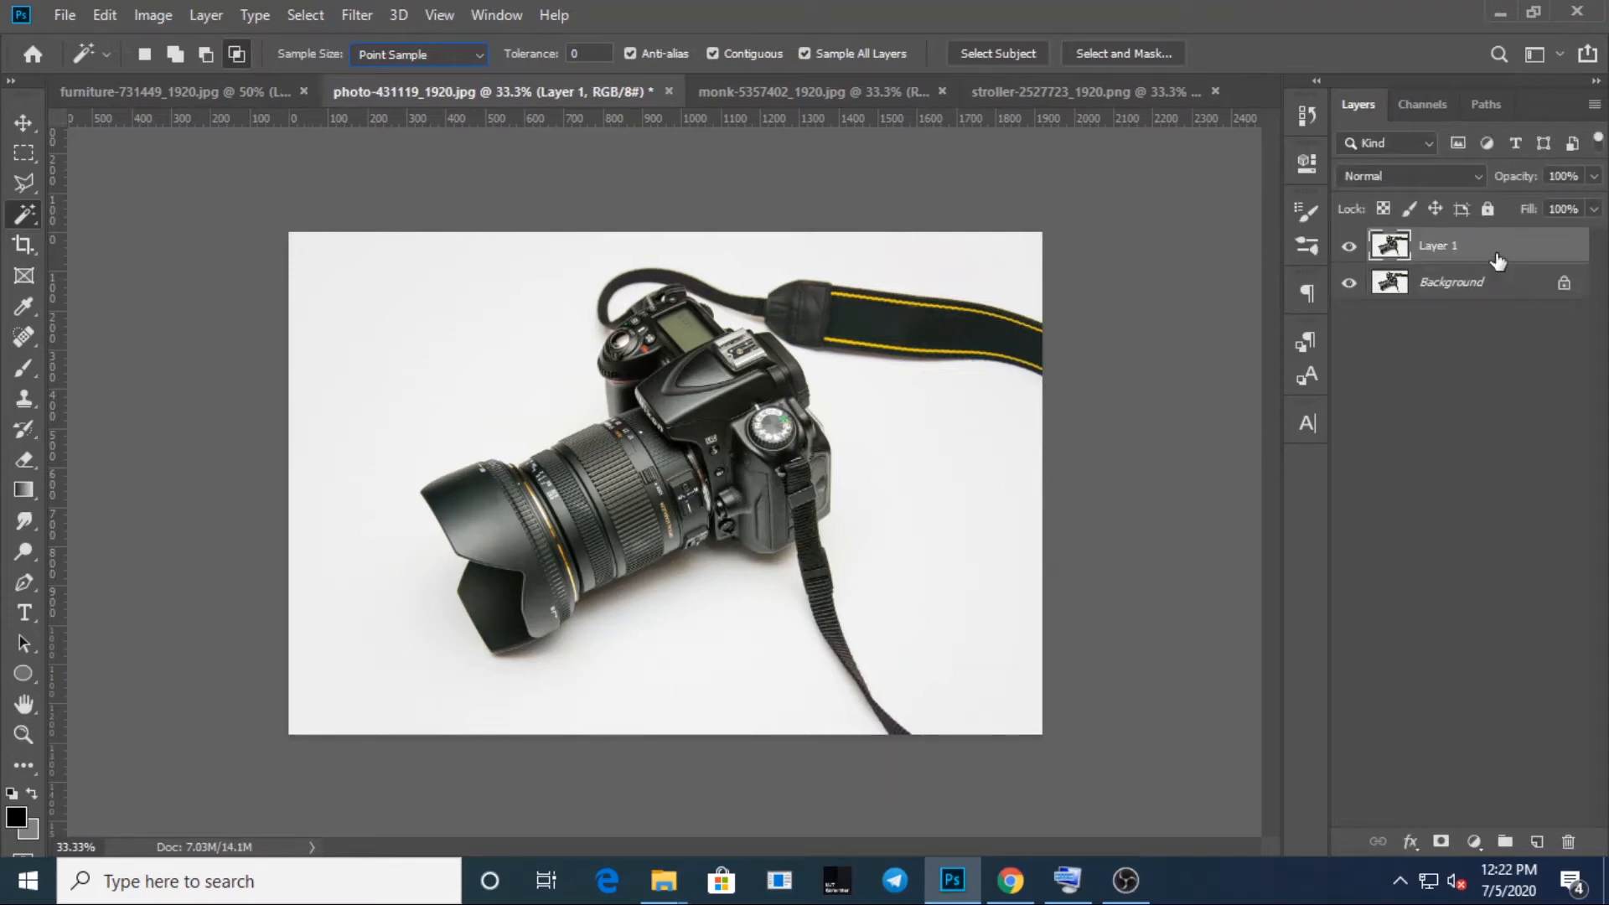
left_click(1391, 285)
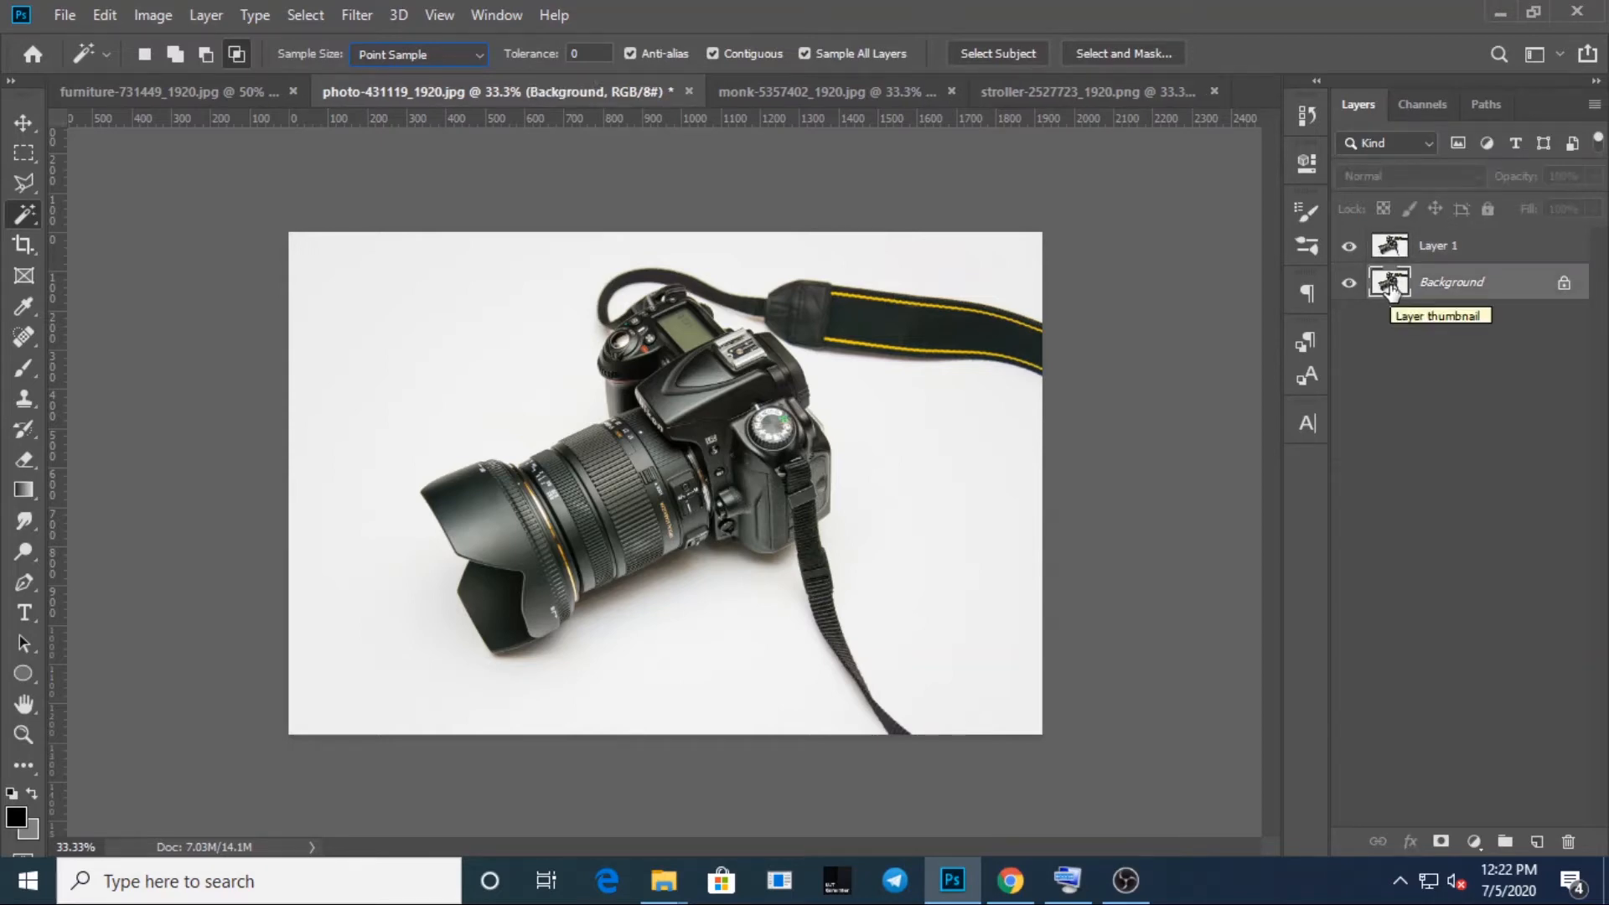
double_click(1448, 289)
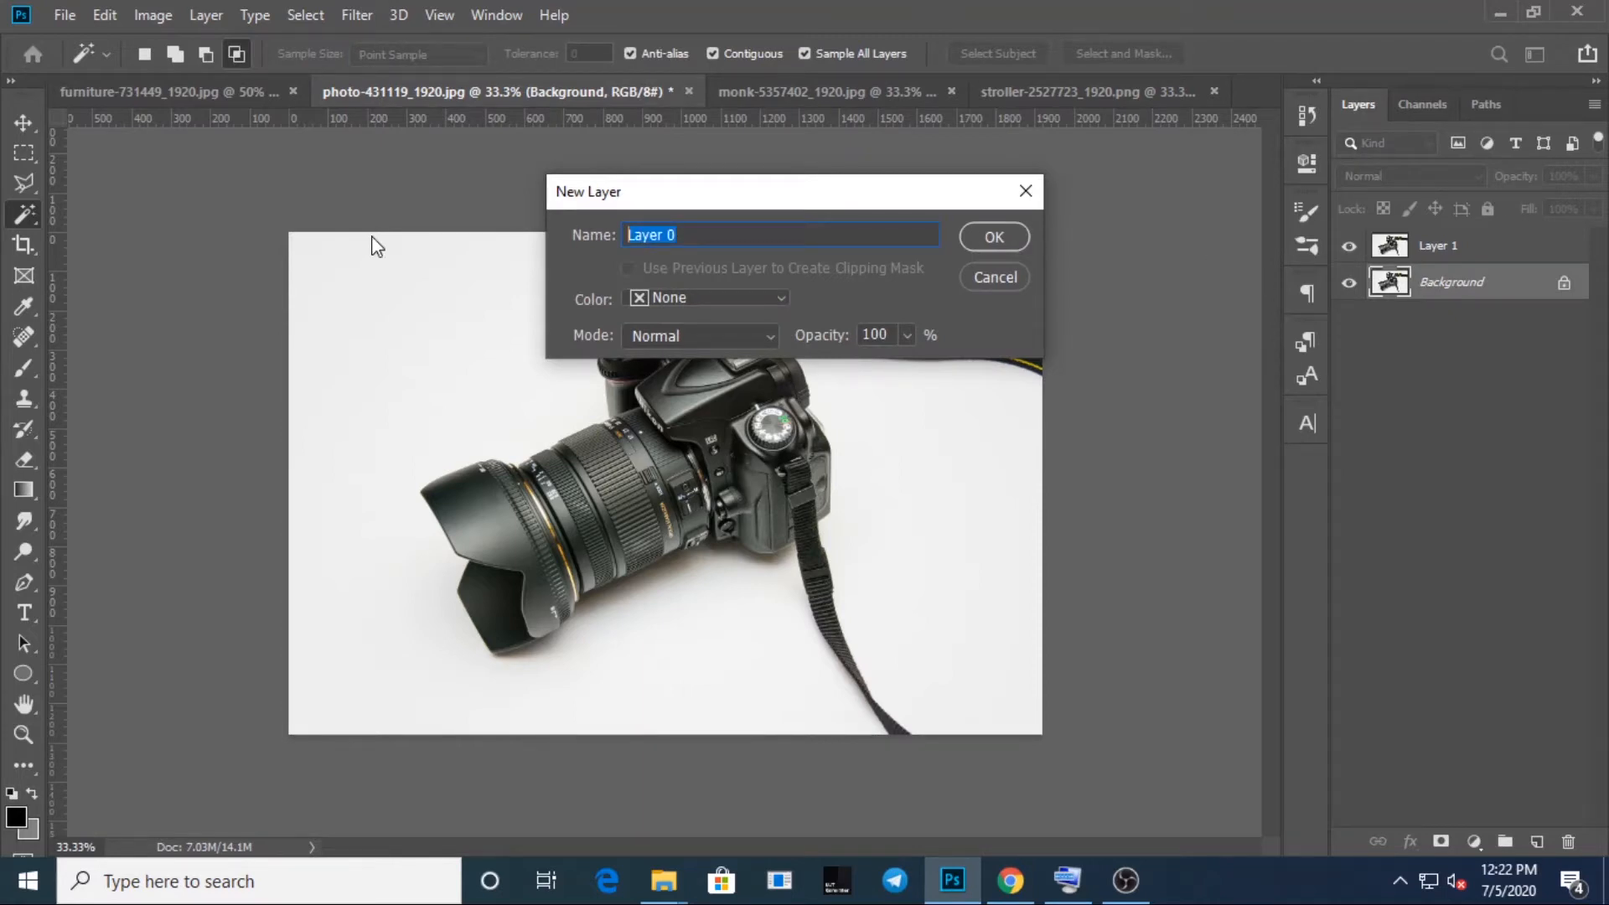
type("lock")
key("Return")
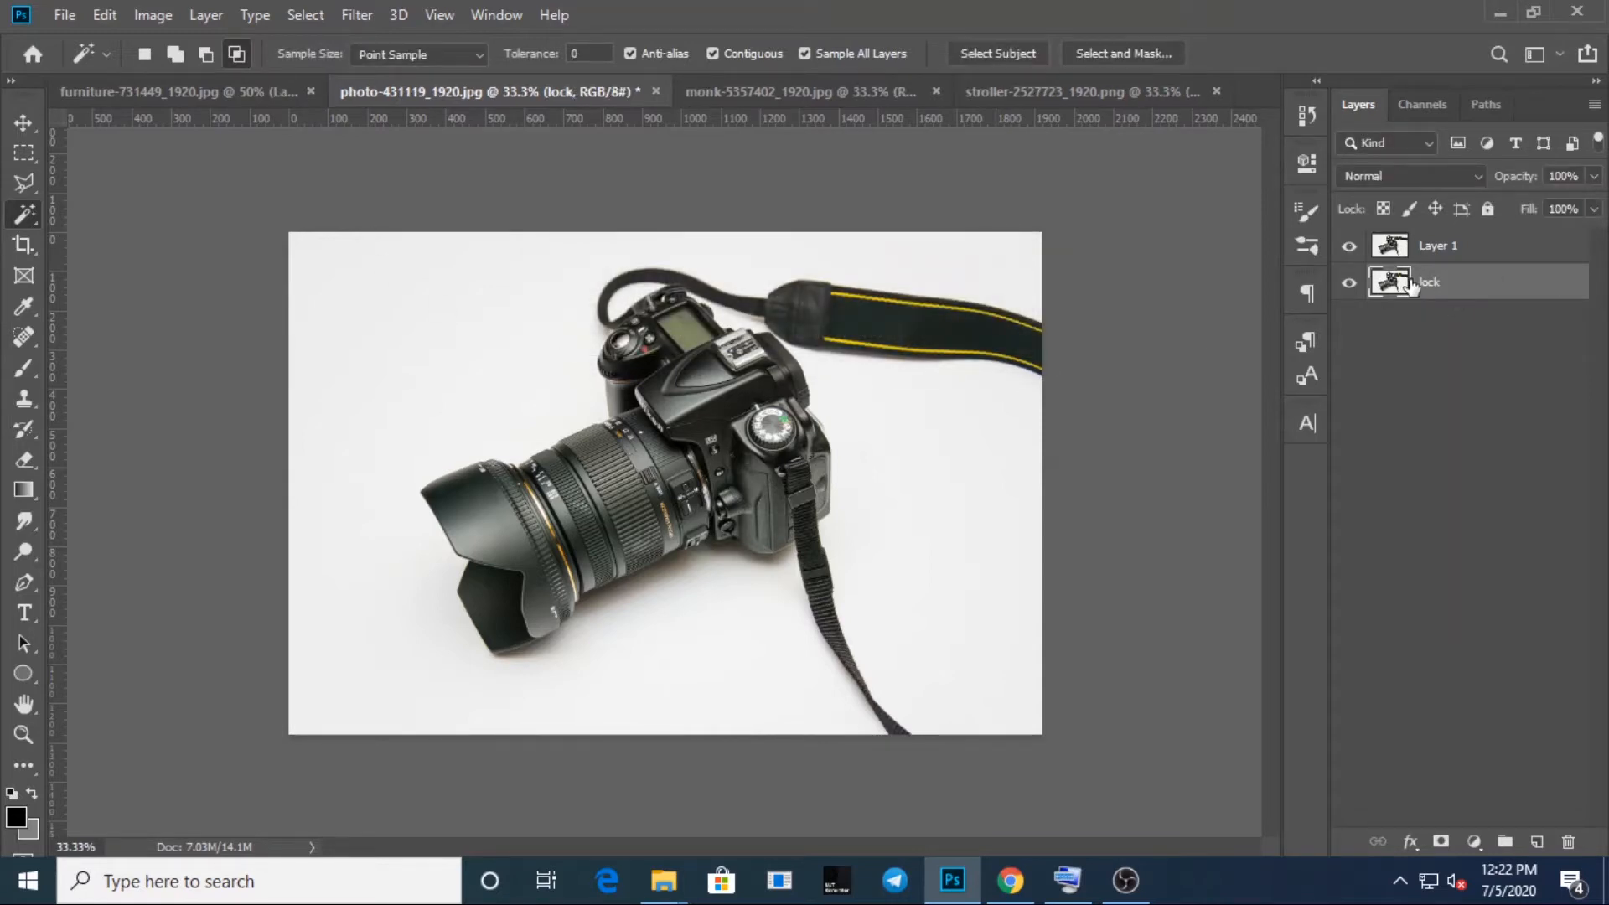
On a new layer above Layer 1, paint one long and two shorter black horizontal strokes with a size 40 brush
left_click(1443, 252)
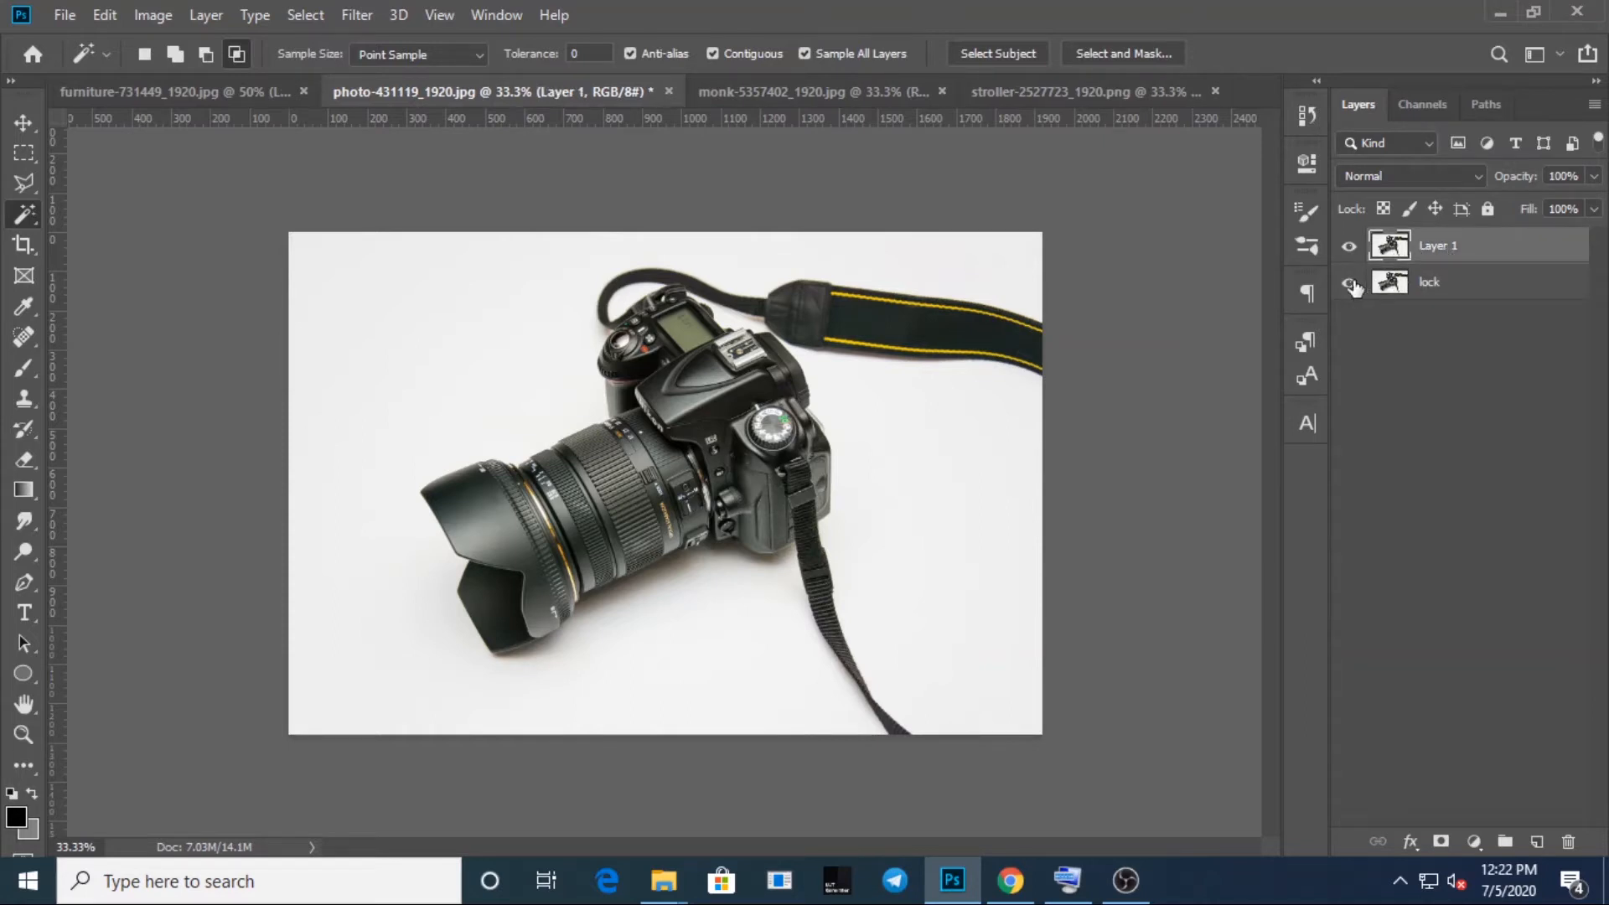
left_click(1414, 293)
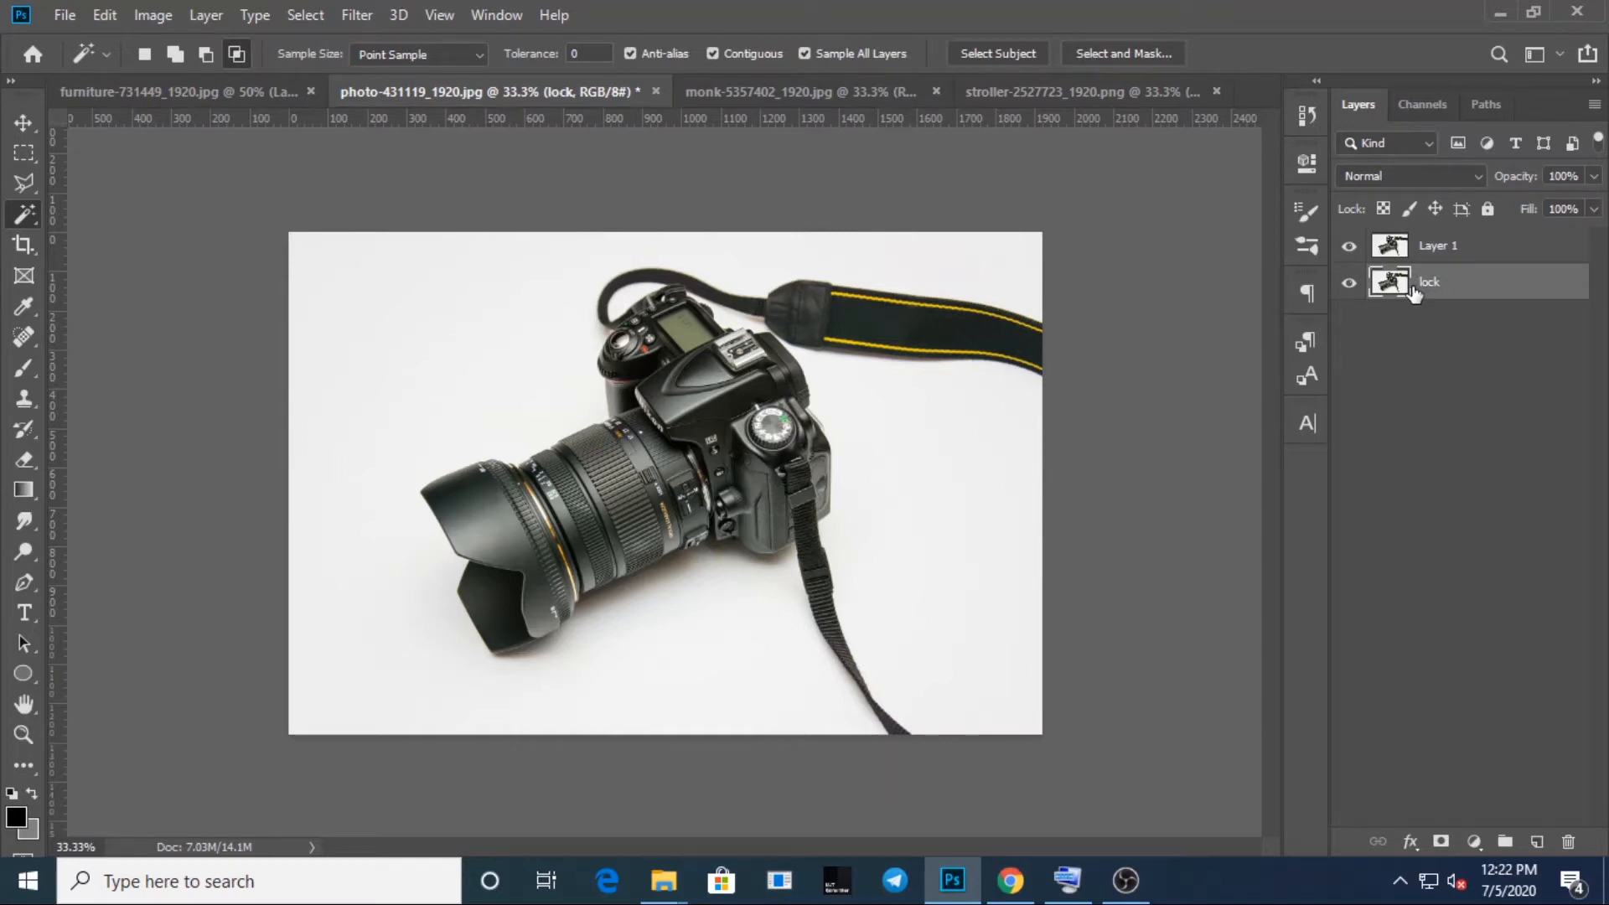
left_click(1394, 249)
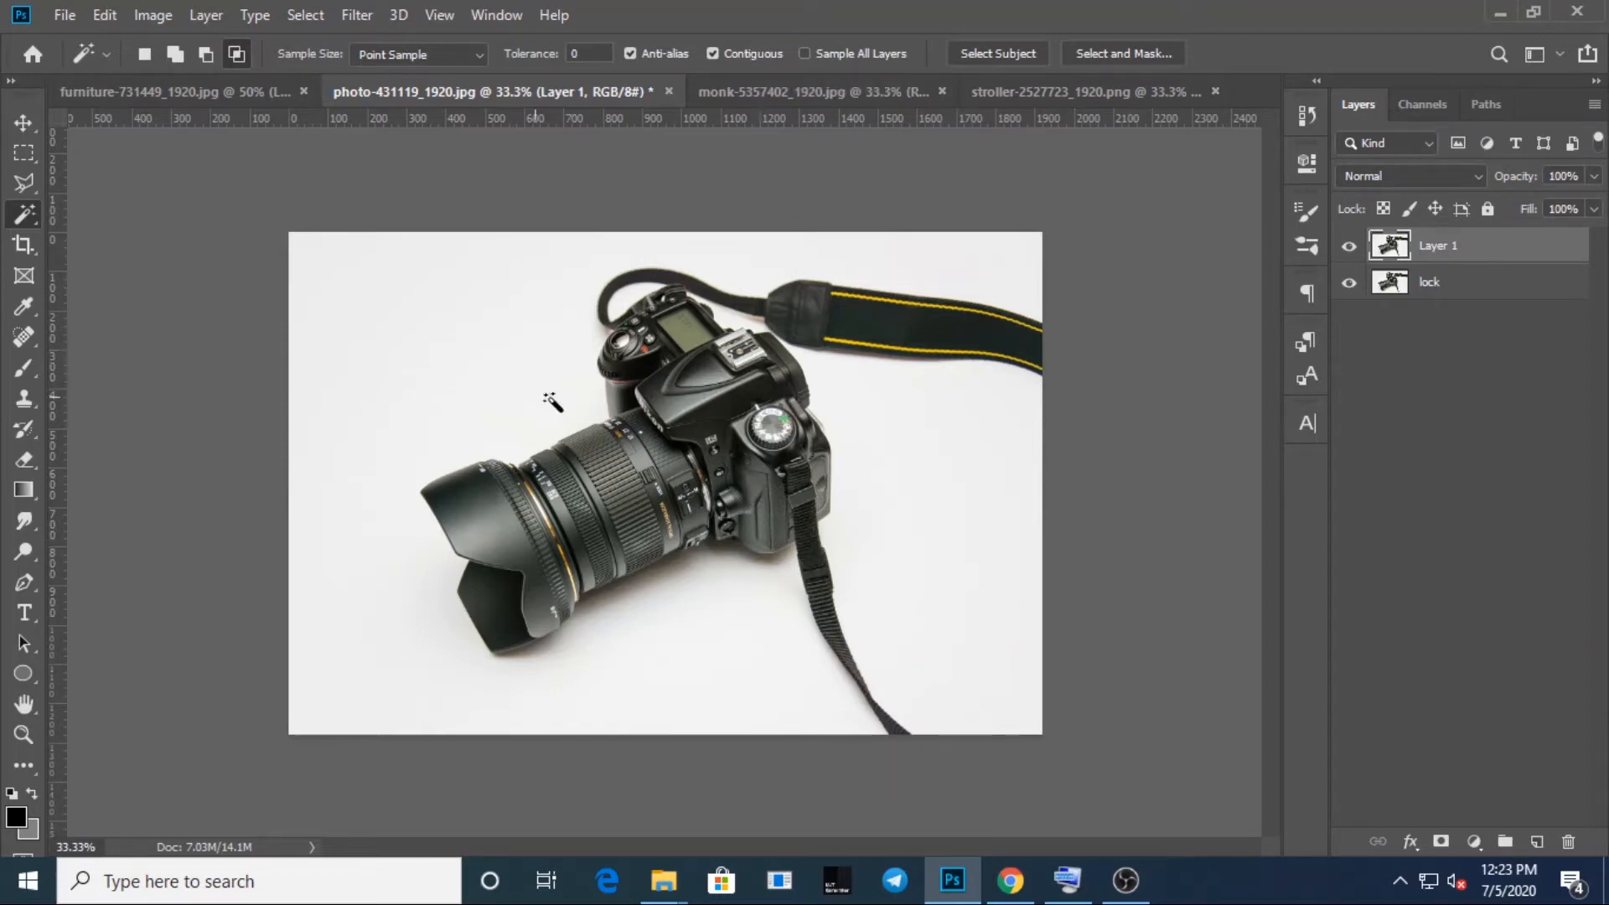
scroll(629, 445, "up", 3)
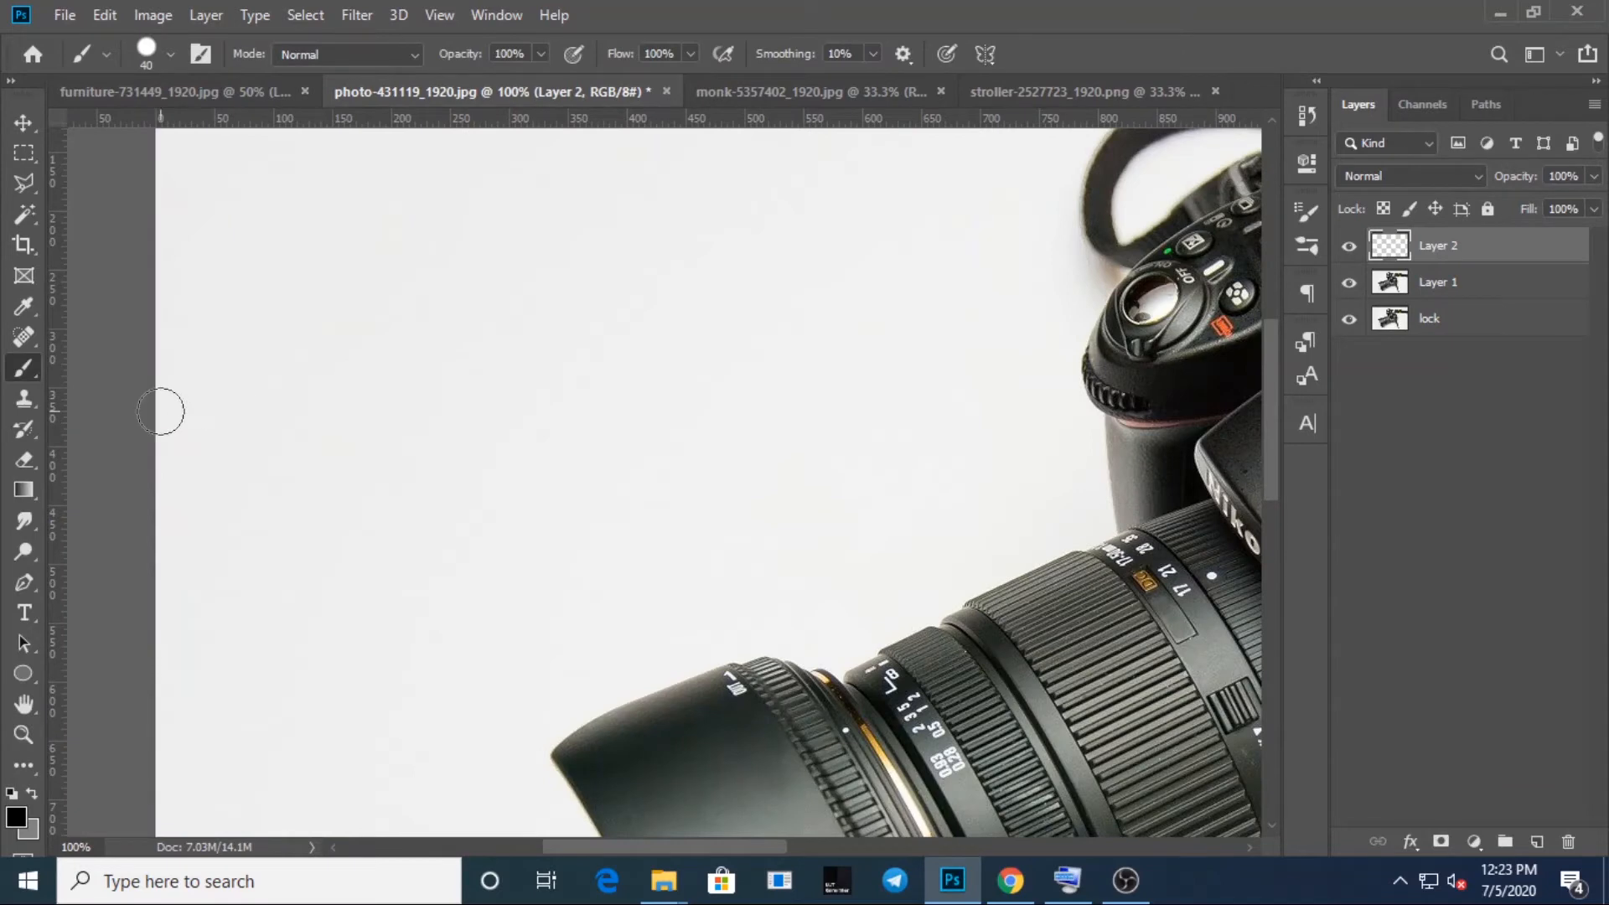
mouse_move(348, 363)
left_mouse_down()
mouse_move(499, 342)
mouse_move(915, 342)
left_mouse_up()
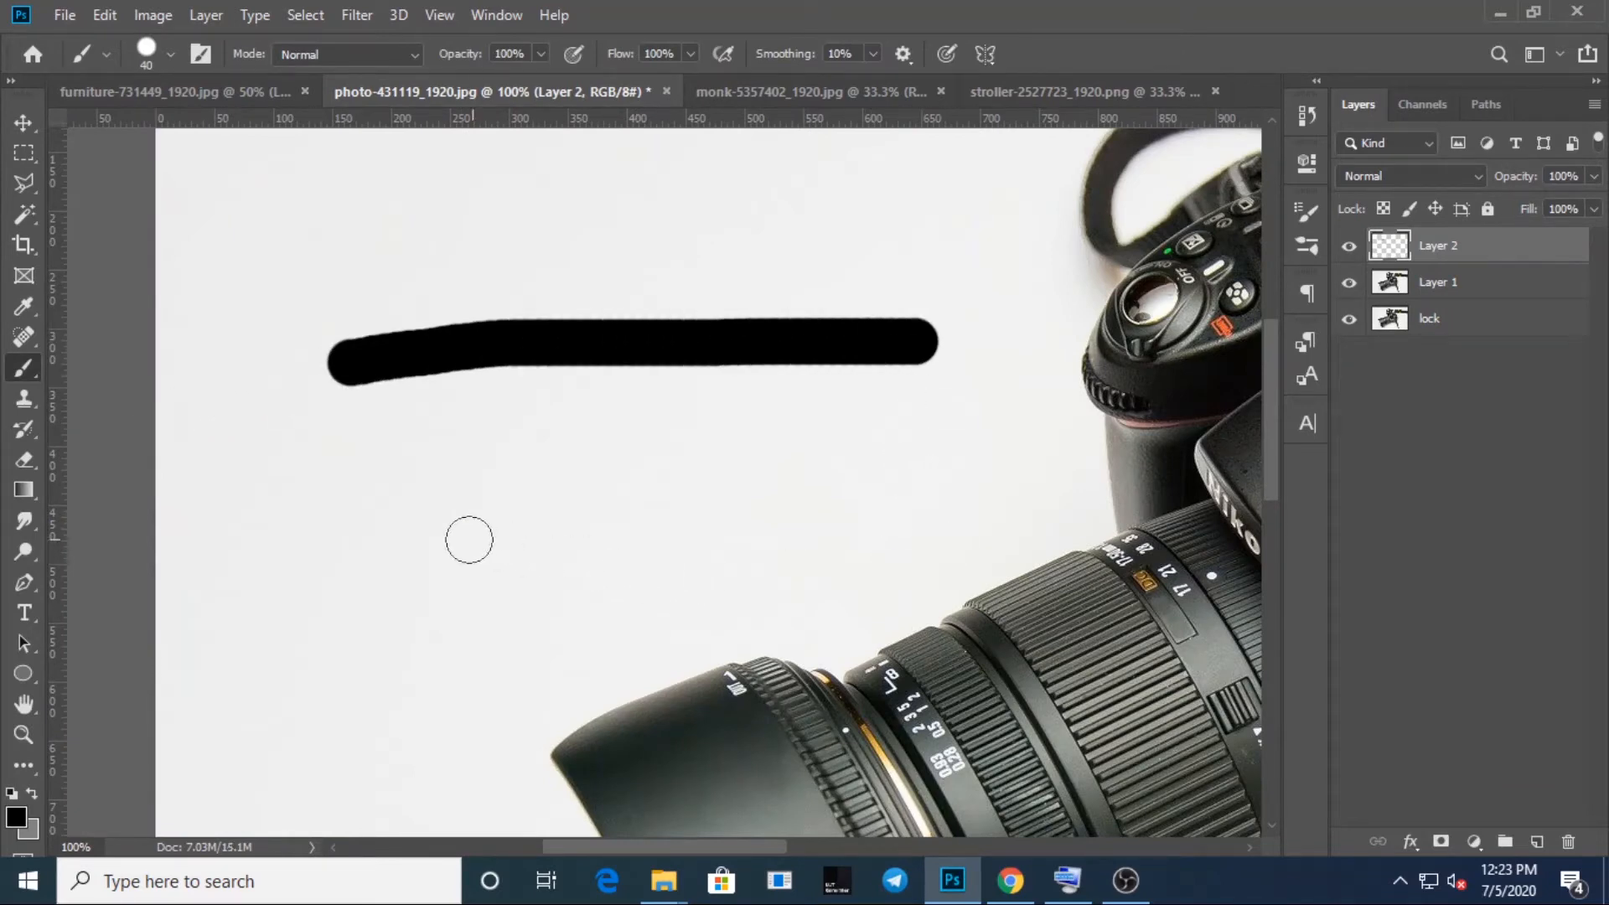
left_click_drag(356, 522, 597, 518)
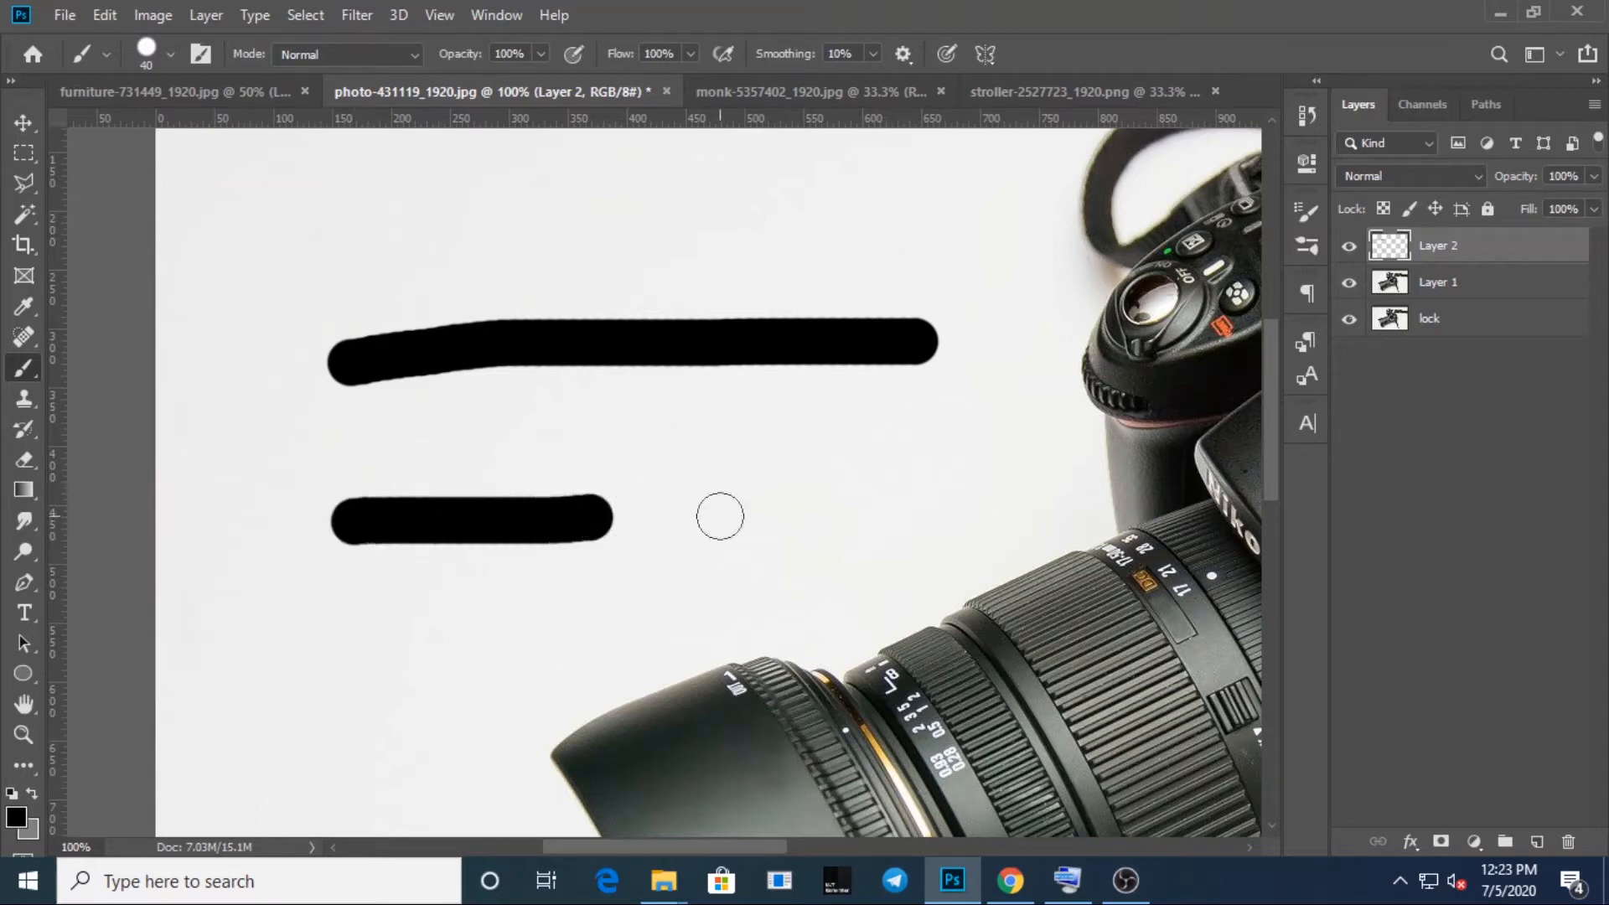
left_click_drag(714, 517, 973, 516)
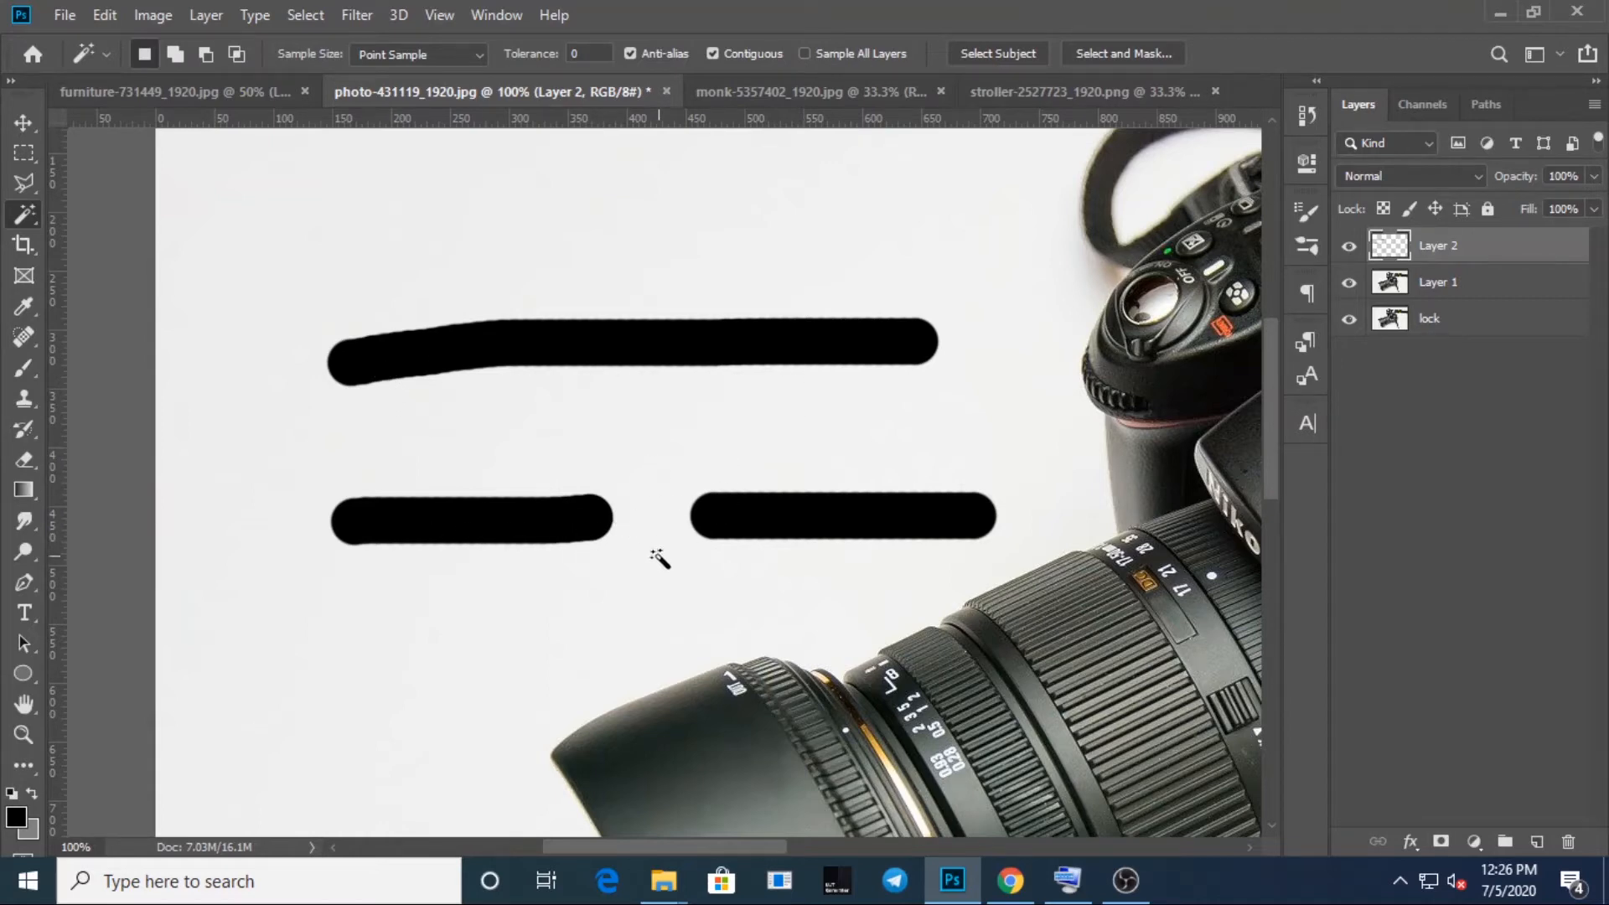
Try the Magic Wand on the black strokes with Contiguous on and with it off, clearing the selection after each try
left_click(657, 355)
key("ctrl+d")
left_click(555, 521)
left_click(712, 53)
left_click(848, 527, "shift")
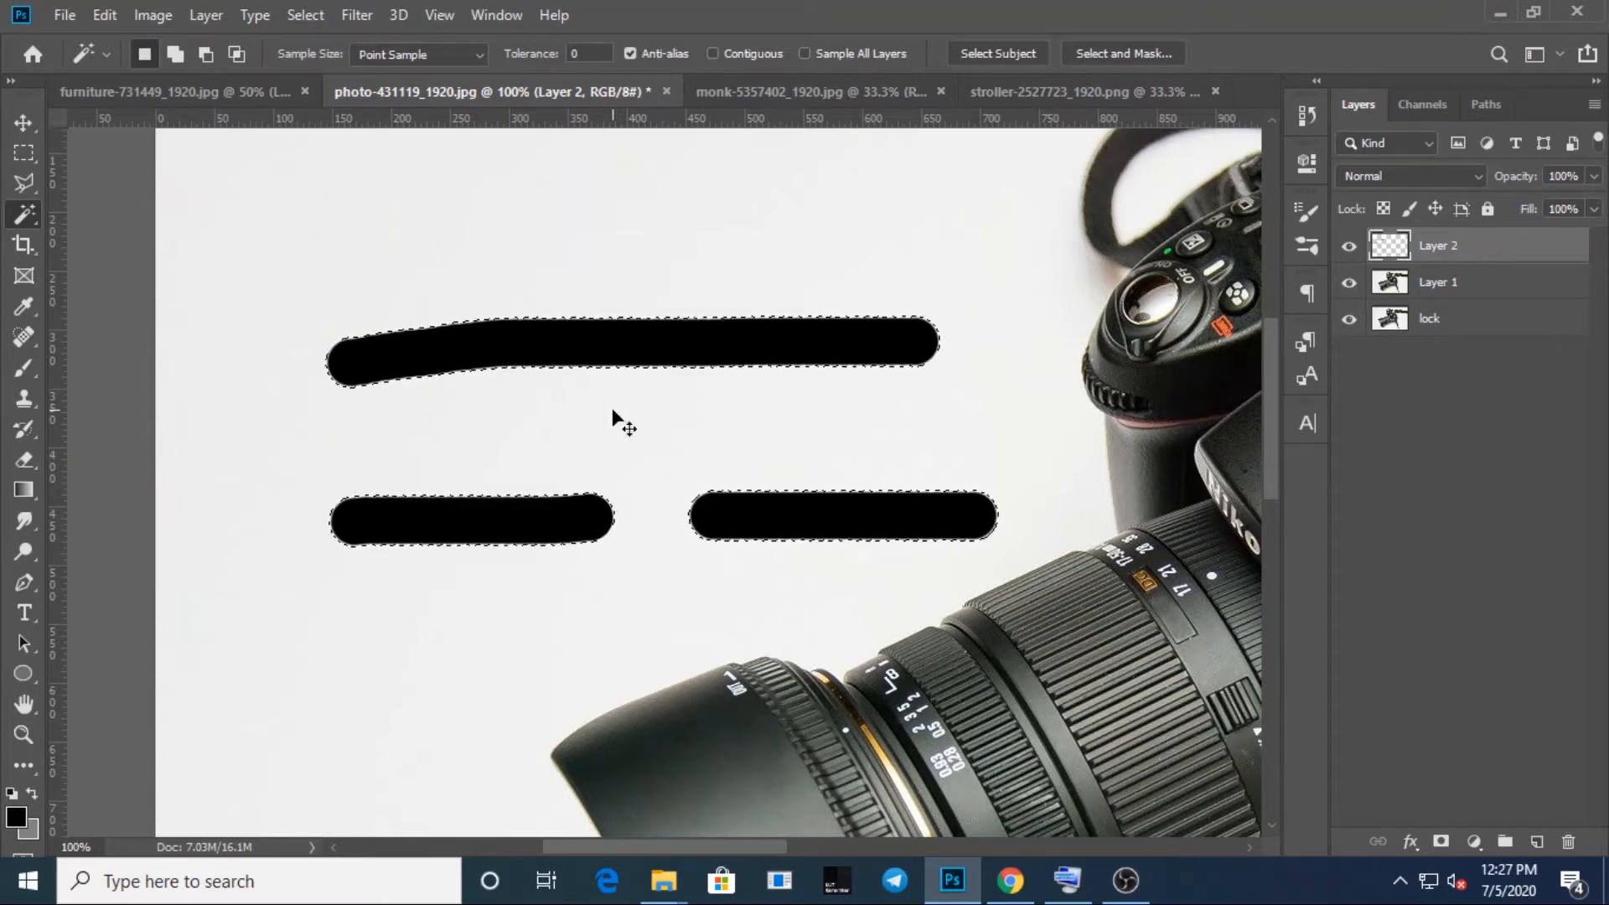
key("ctrl+d")
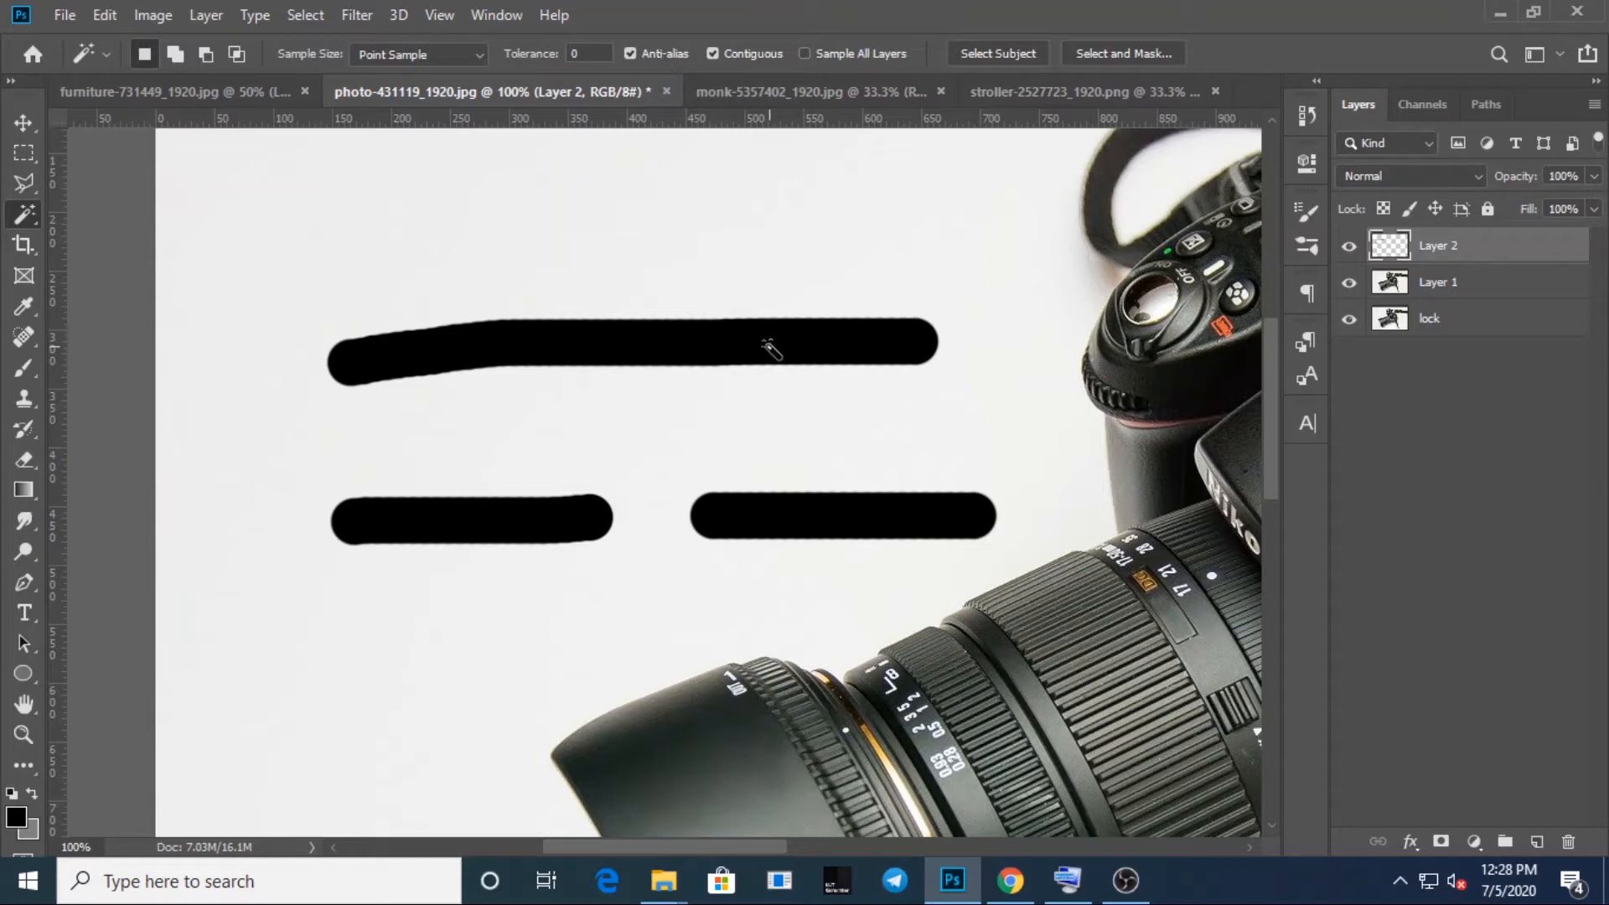
Select only the lower-right black stroke using the Magic Wand with Anti-alias and Contiguous on
key("ctrl+plus")
key("ctrl+plus")
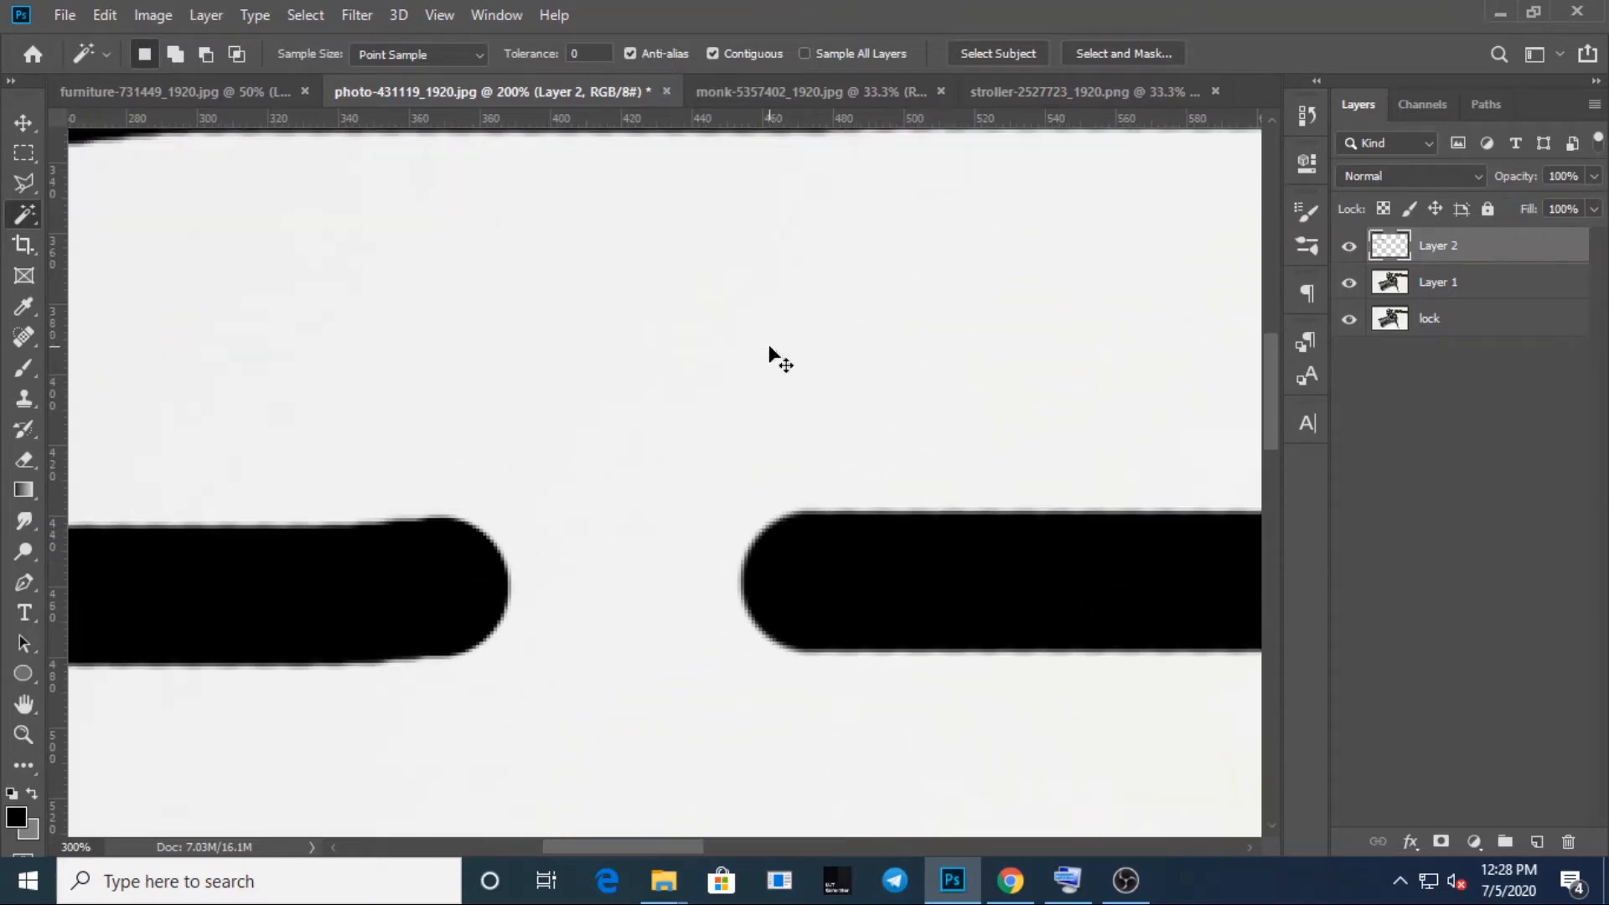
key("ctrl+plus")
key("ctrl+plus")
key("ctrl+plus")
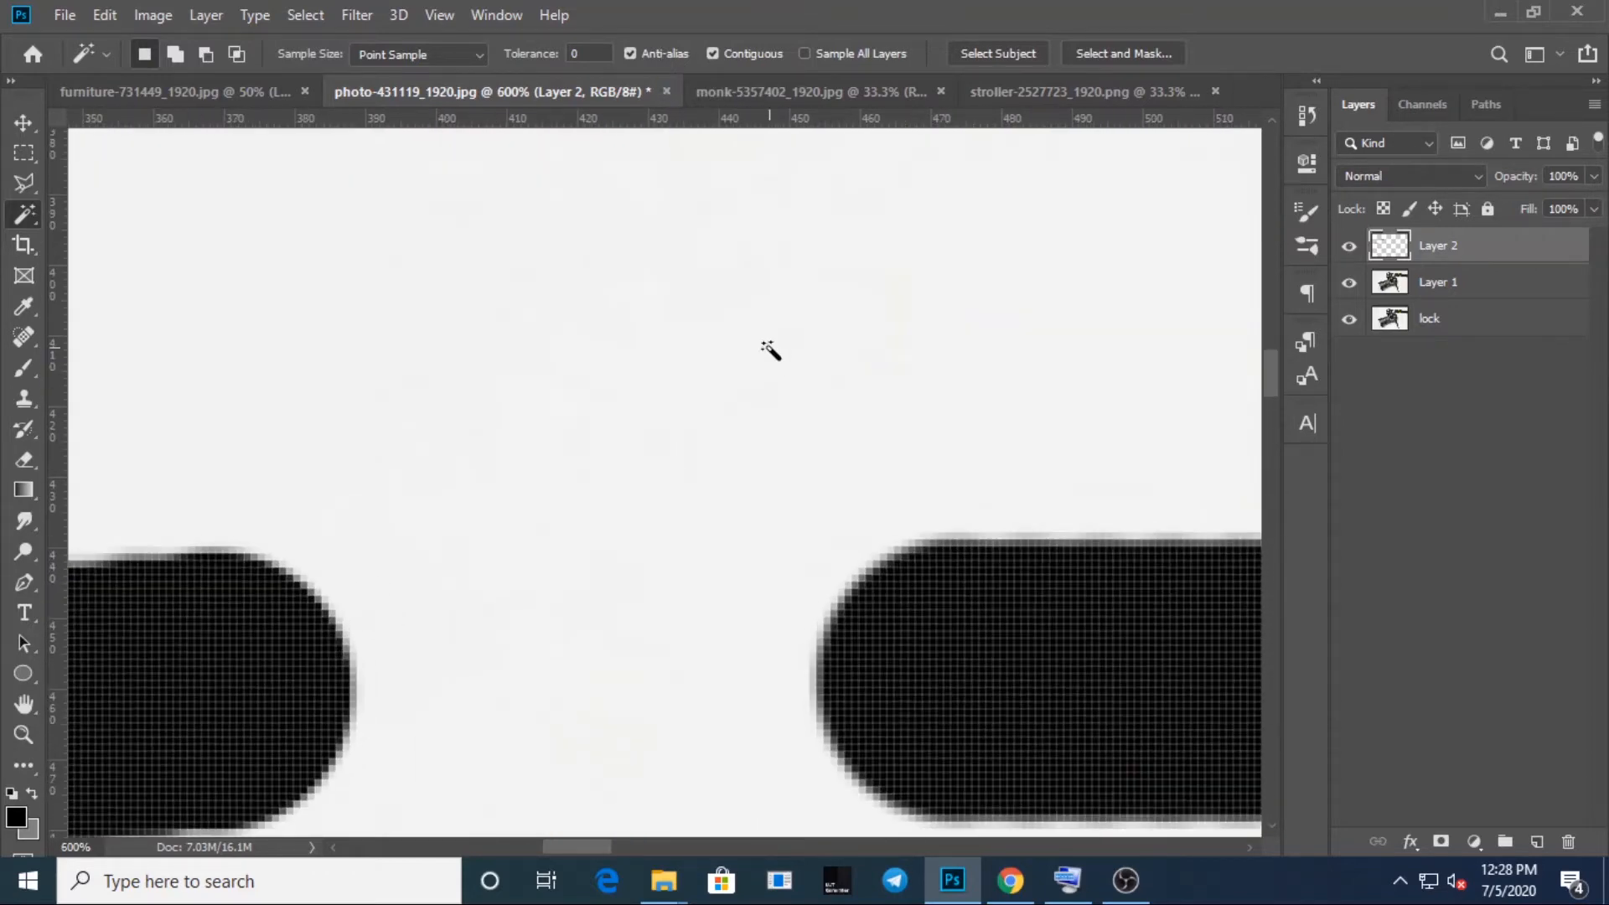
left_click_drag(1265, 381, 1268, 399)
left_click(992, 345)
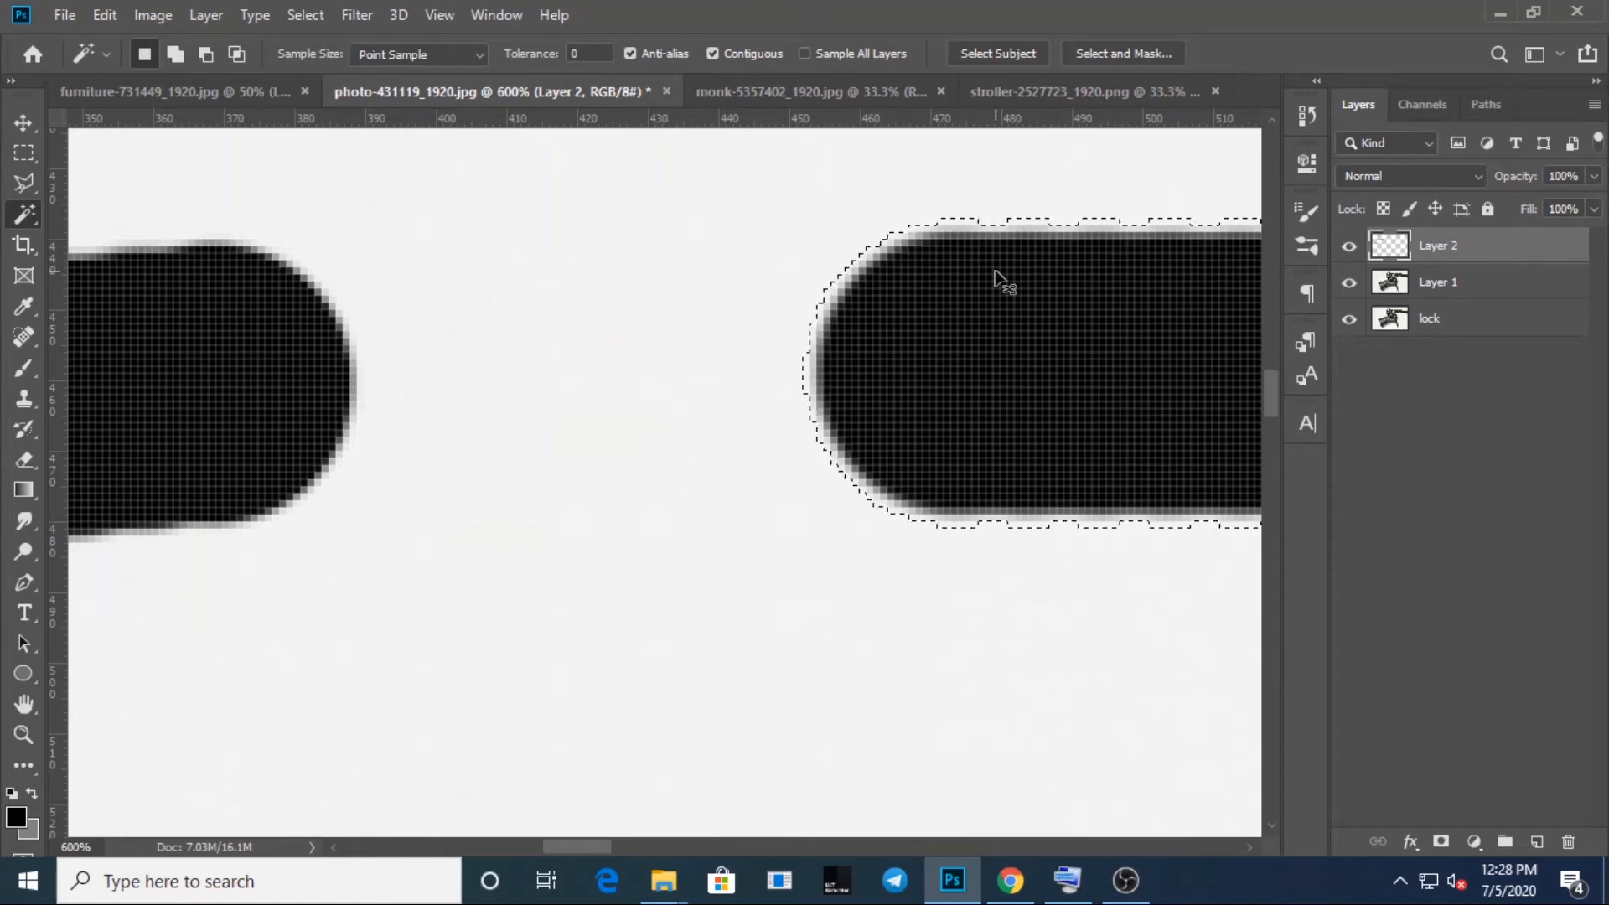
Compare the lower-right stroke's edge with and without its selection at several magnifications, clearing the selection and undoing that
key("ctrl+minus")
key("ctrl+minus")
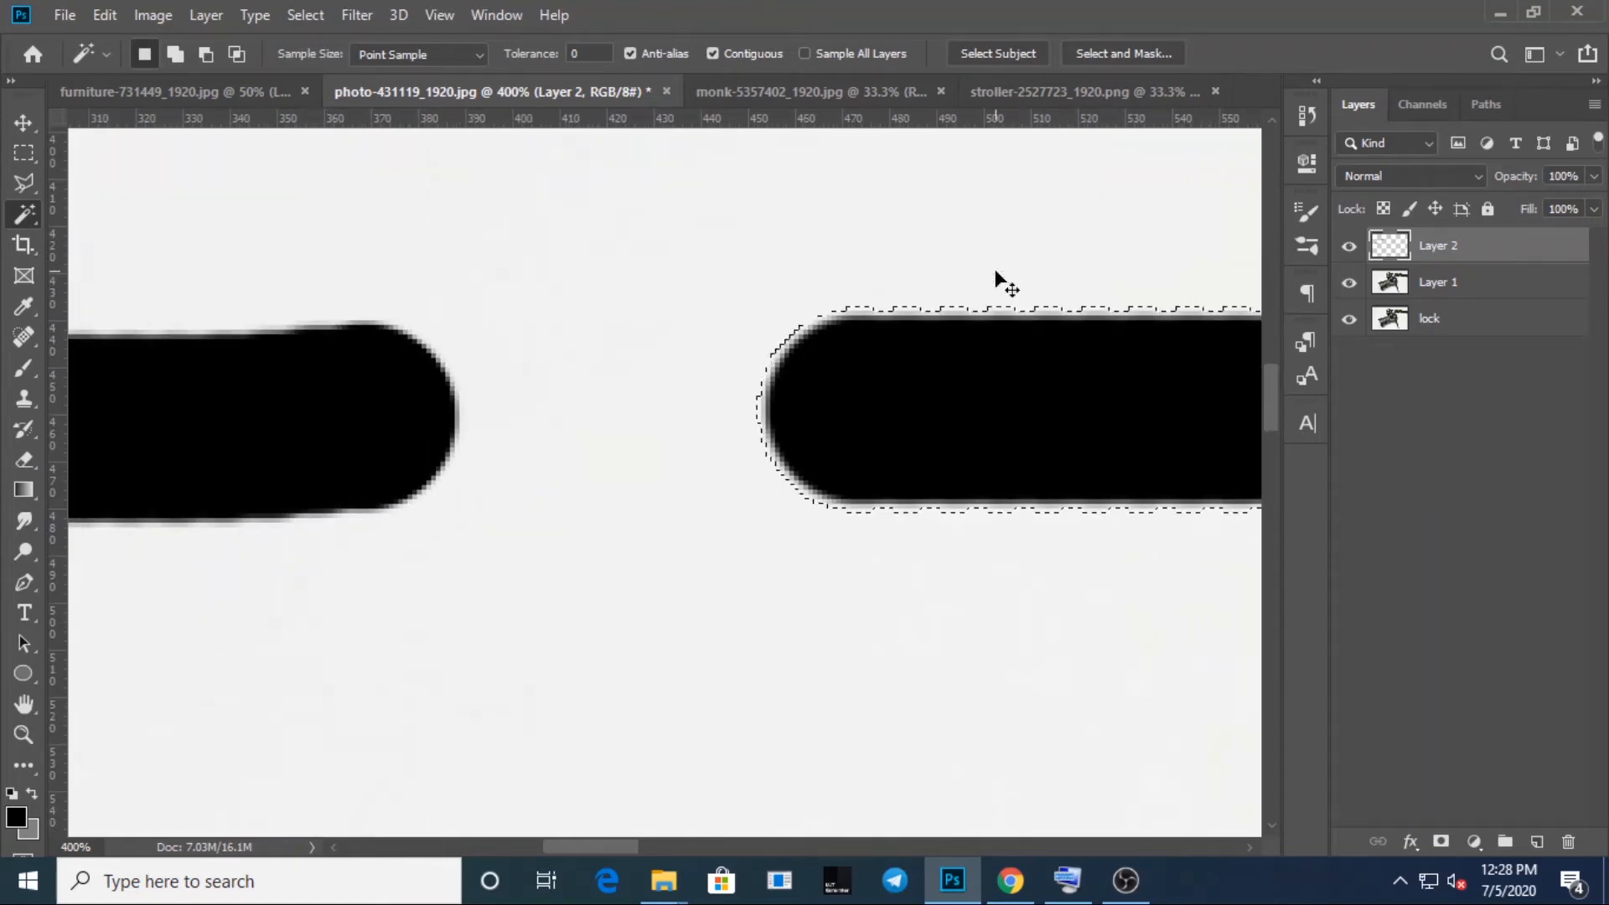
key("ctrl+minus")
key("ctrl+d")
key("ctrl+plus")
key("ctrl+plus")
key("ctrl+z")
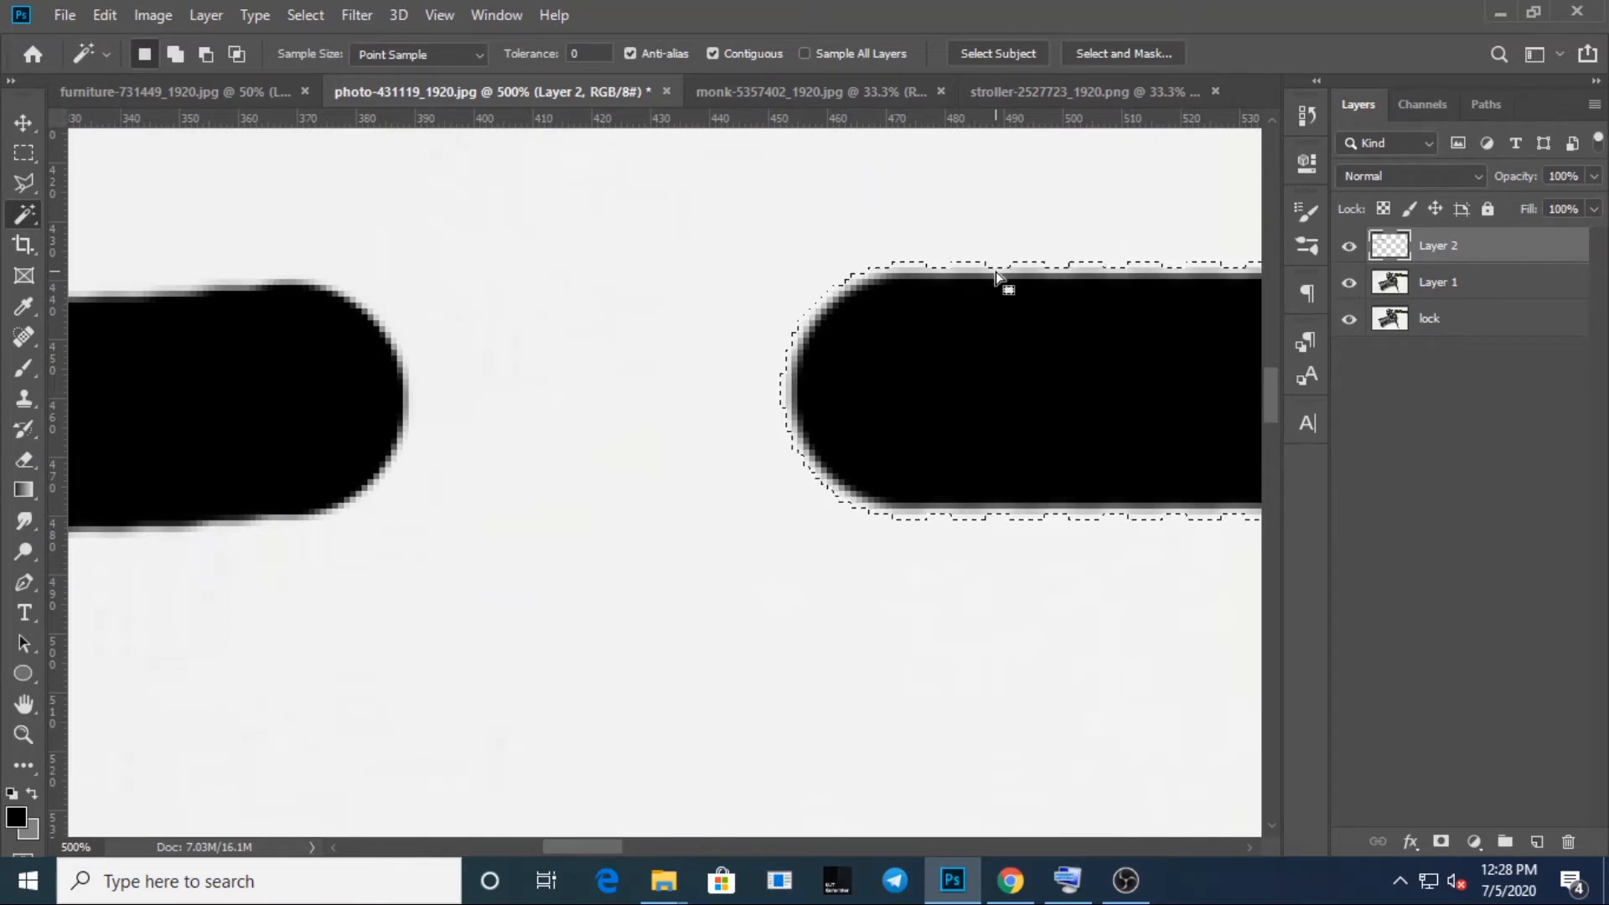
key("ctrl+minus")
key("ctrl+minus")
key("ctrl+minus")
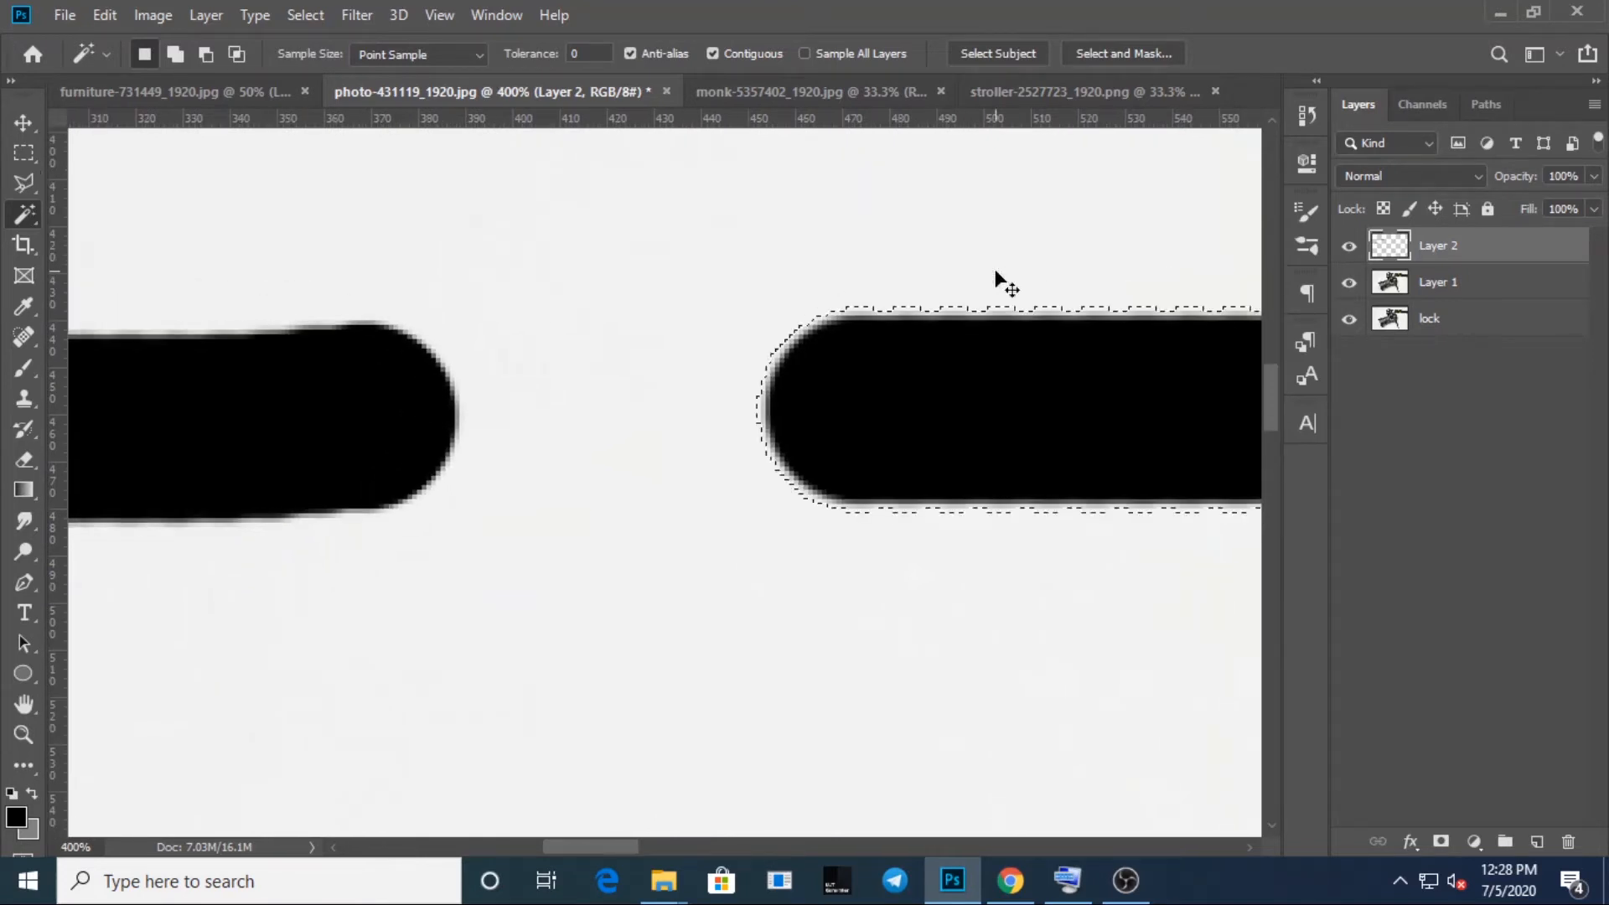
Compare the lower-right stroke with and without its selection down to 100% magnification and leave the selection cleared
key("ctrl+d")
key("ctrl+minus")
key("ctrl+z")
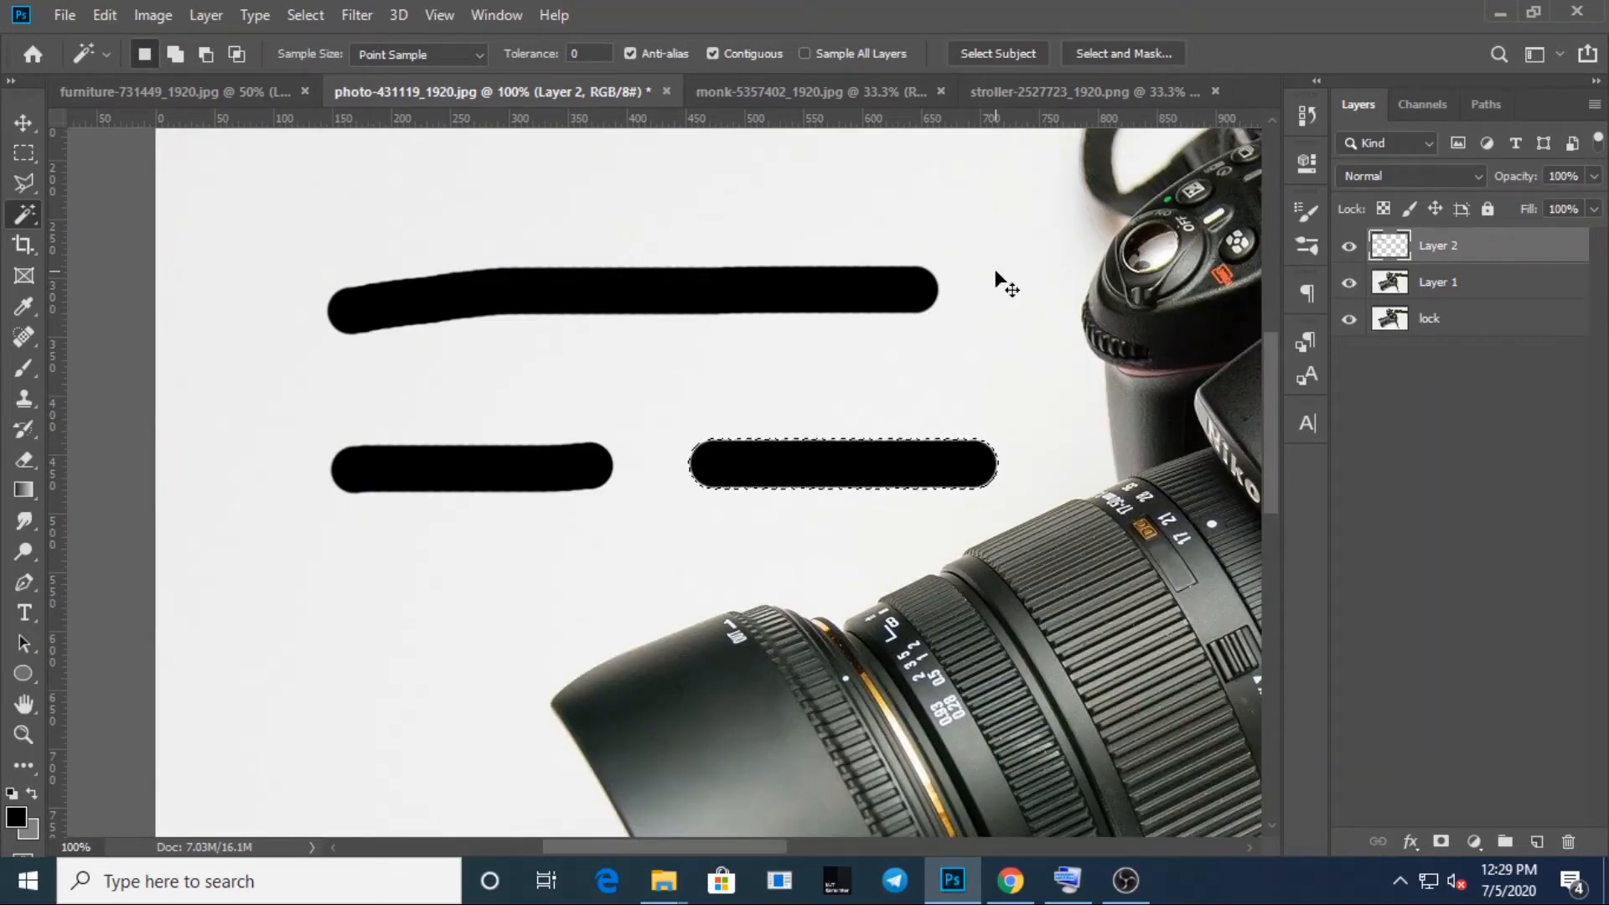
key("ctrl+d")
Review the Magic Wand's Sample Size choices, keep Point Sample, and hide Layer 2
left_click(454, 52)
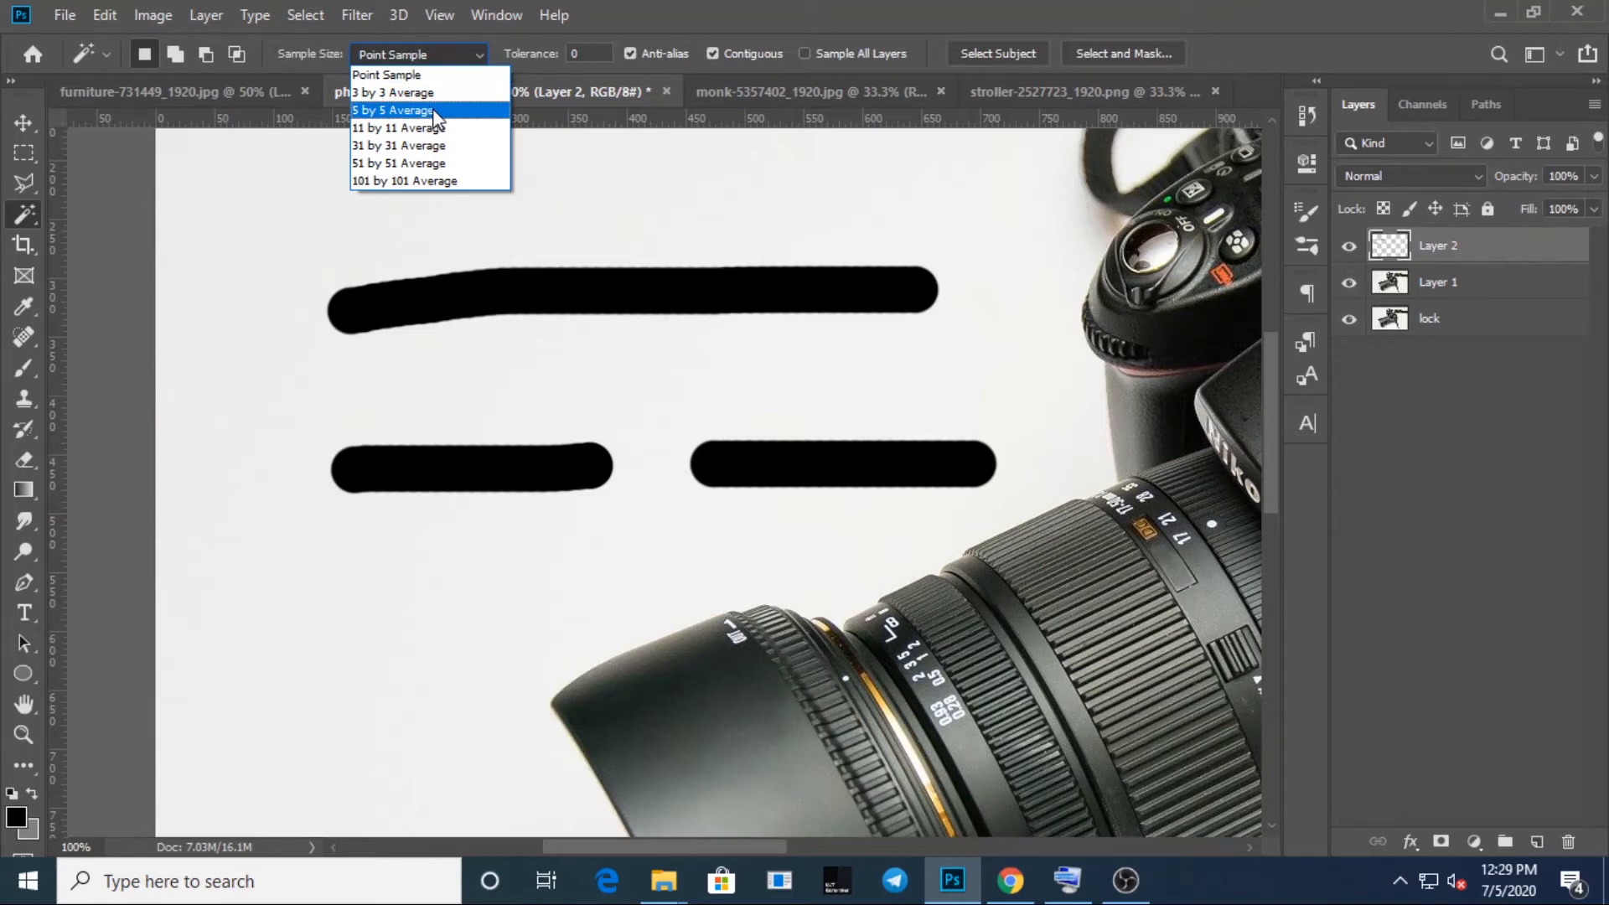
left_click(1501, 498)
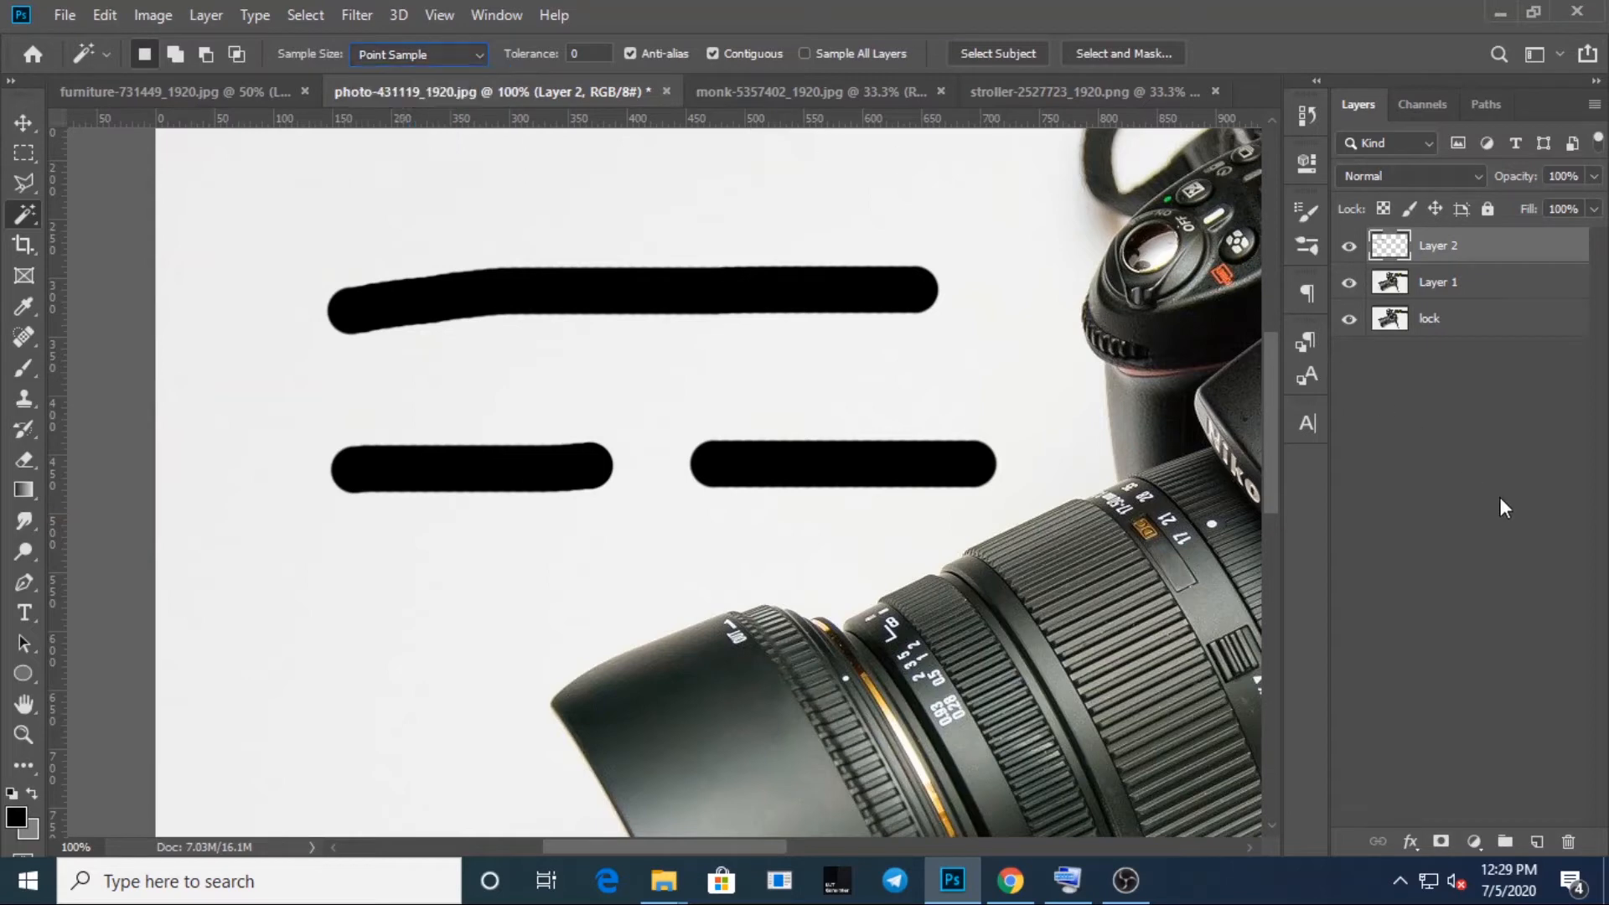
left_click(1351, 247)
key("ctrl+minus")
key("ctrl+minus")
key("ctrl+minus")
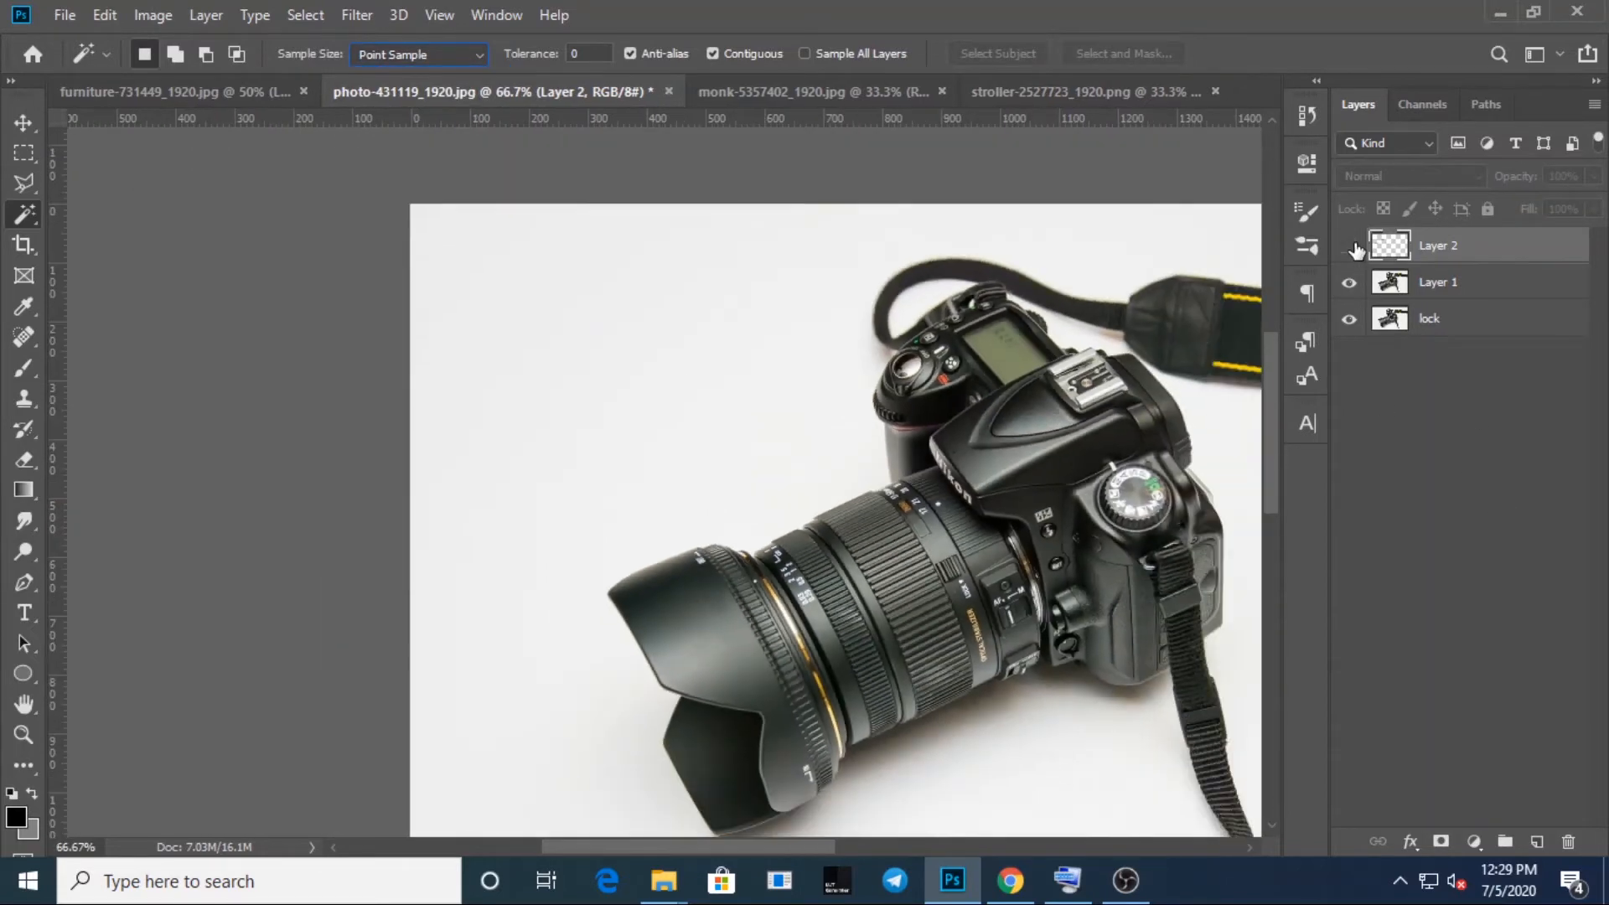
Set the Magic Wand's Sample Size to 3 by 3 Average, try it with hidden Layer 2 active, and clear the selection
left_click(427, 52)
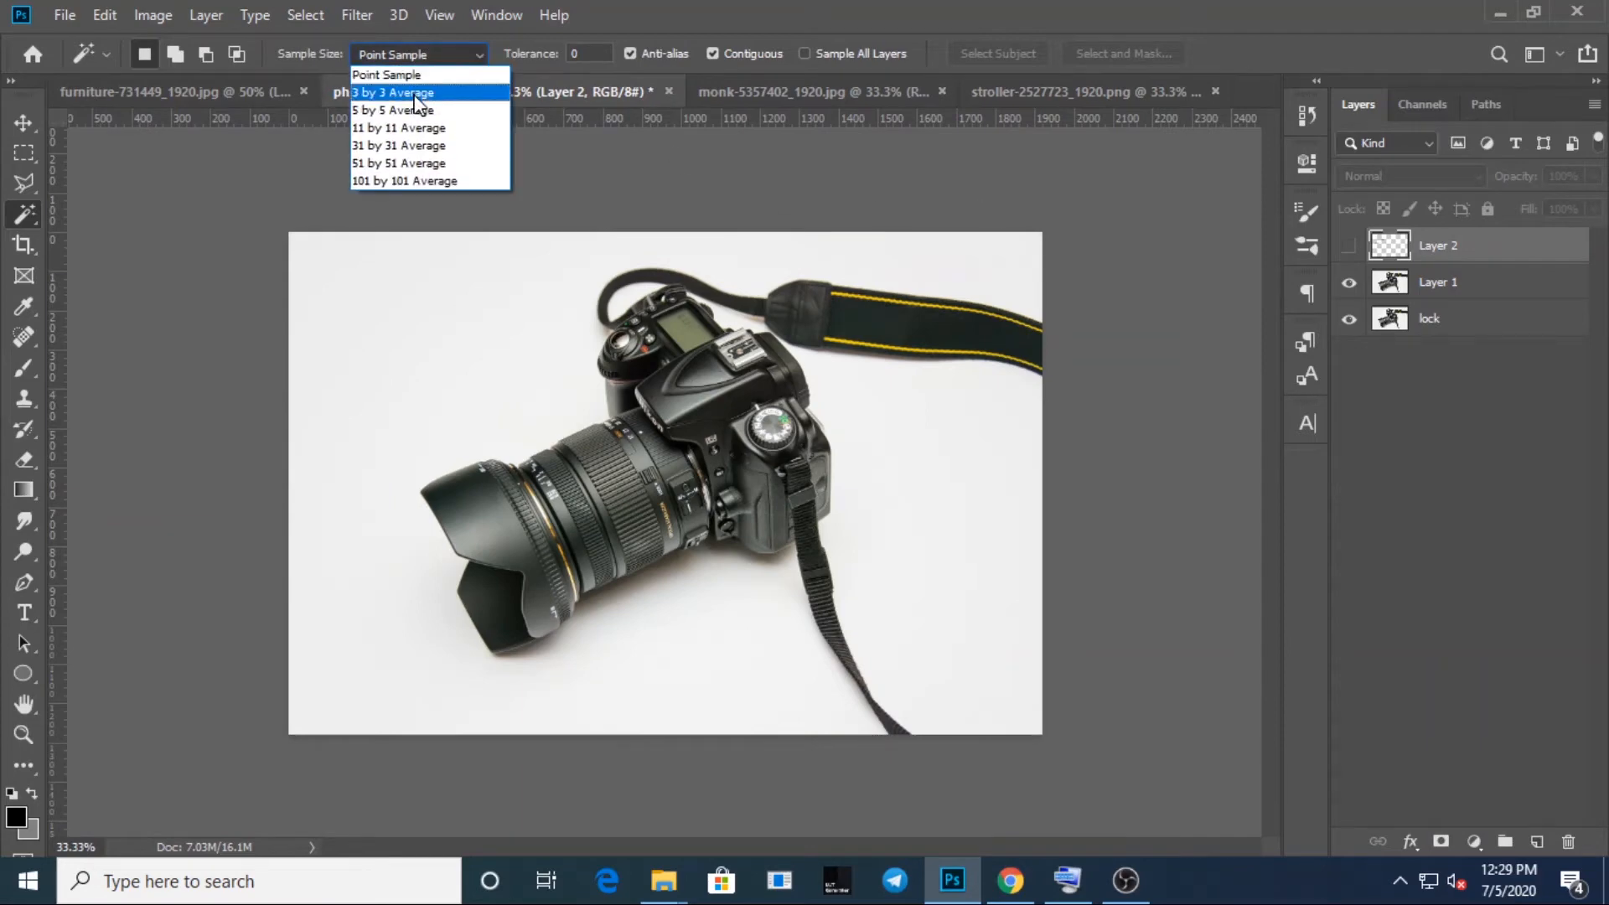
left_click(417, 101)
left_click(394, 340)
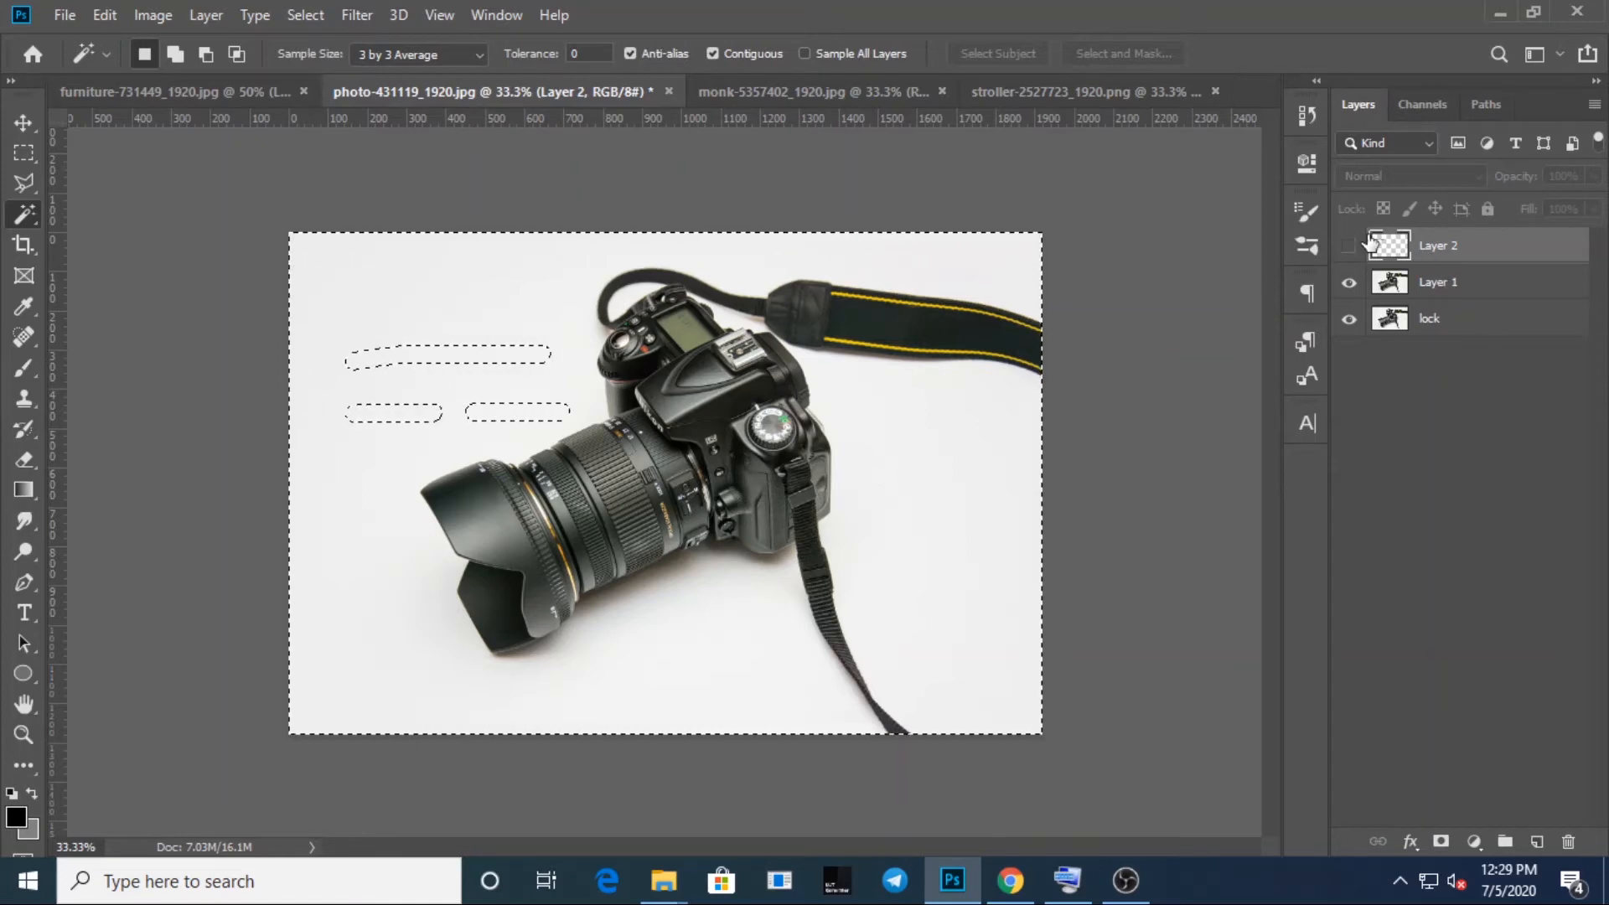
key("ctrl+d")
On Layer 1, try the Magic Wand on the white background with Contiguous on and off, clearing each selection and leaving Contiguous on
left_click(1415, 285)
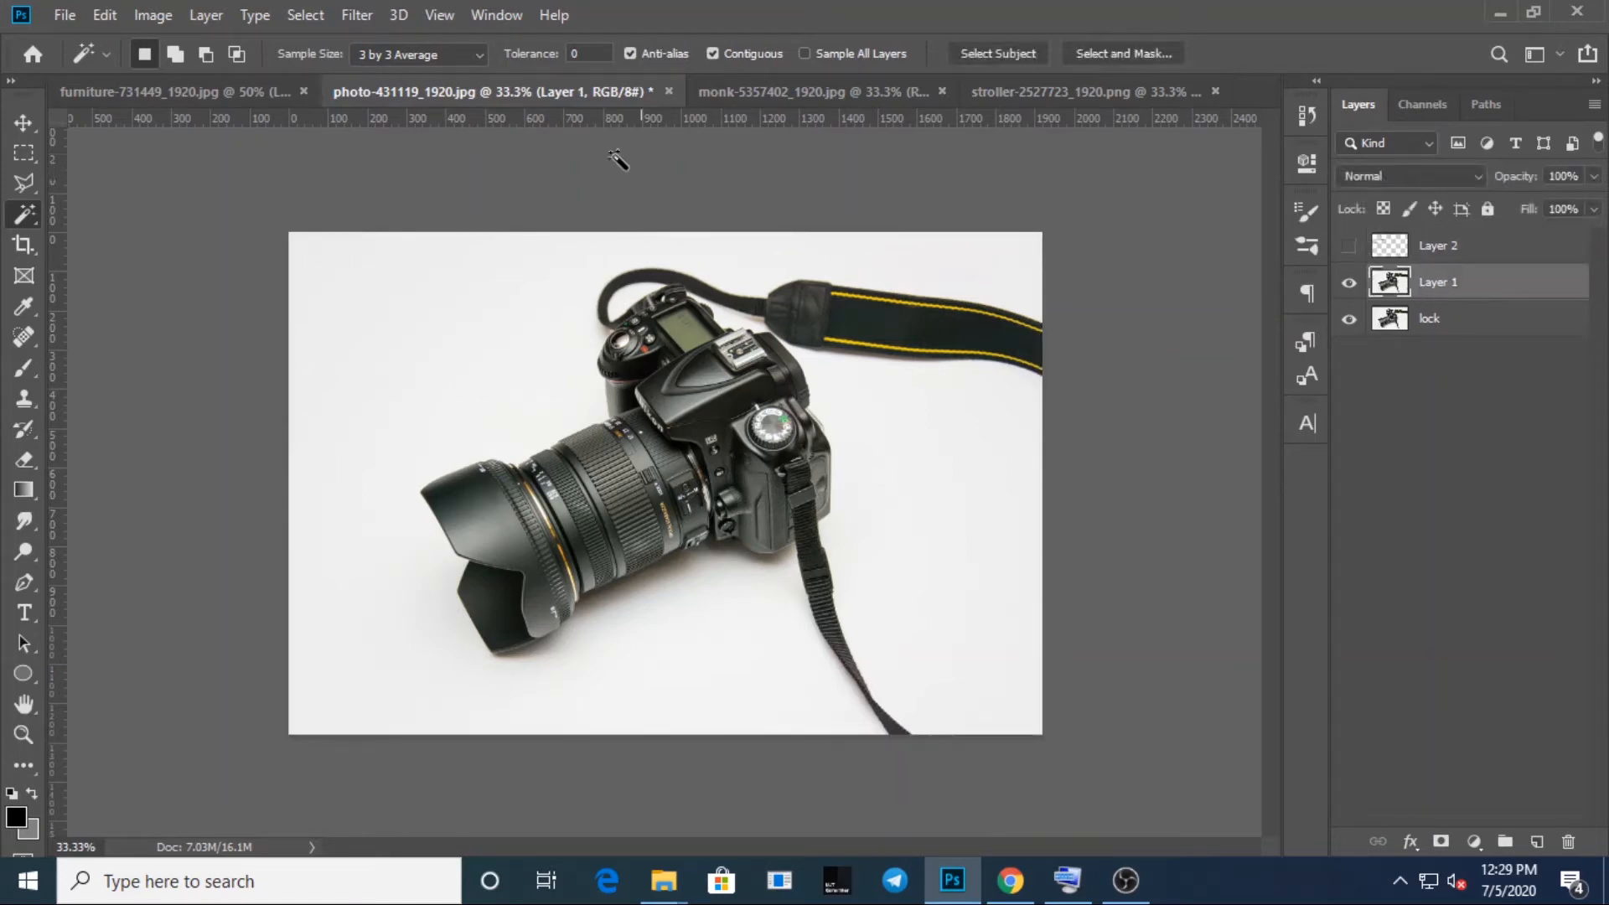
left_click(399, 327)
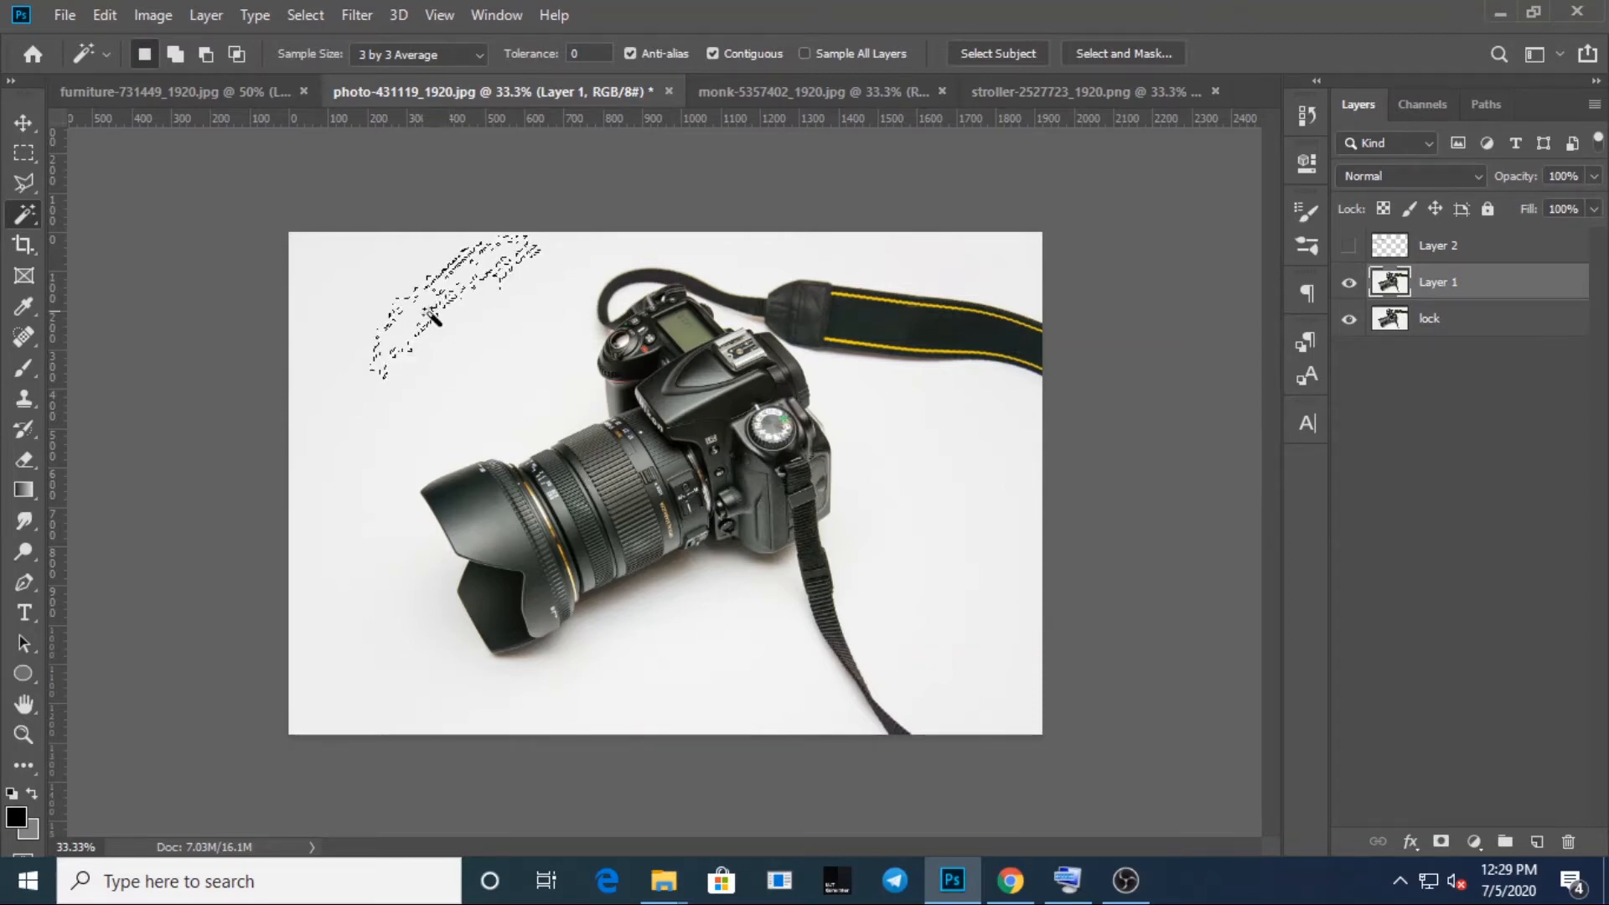
left_click(710, 52)
key("ctrl+d")
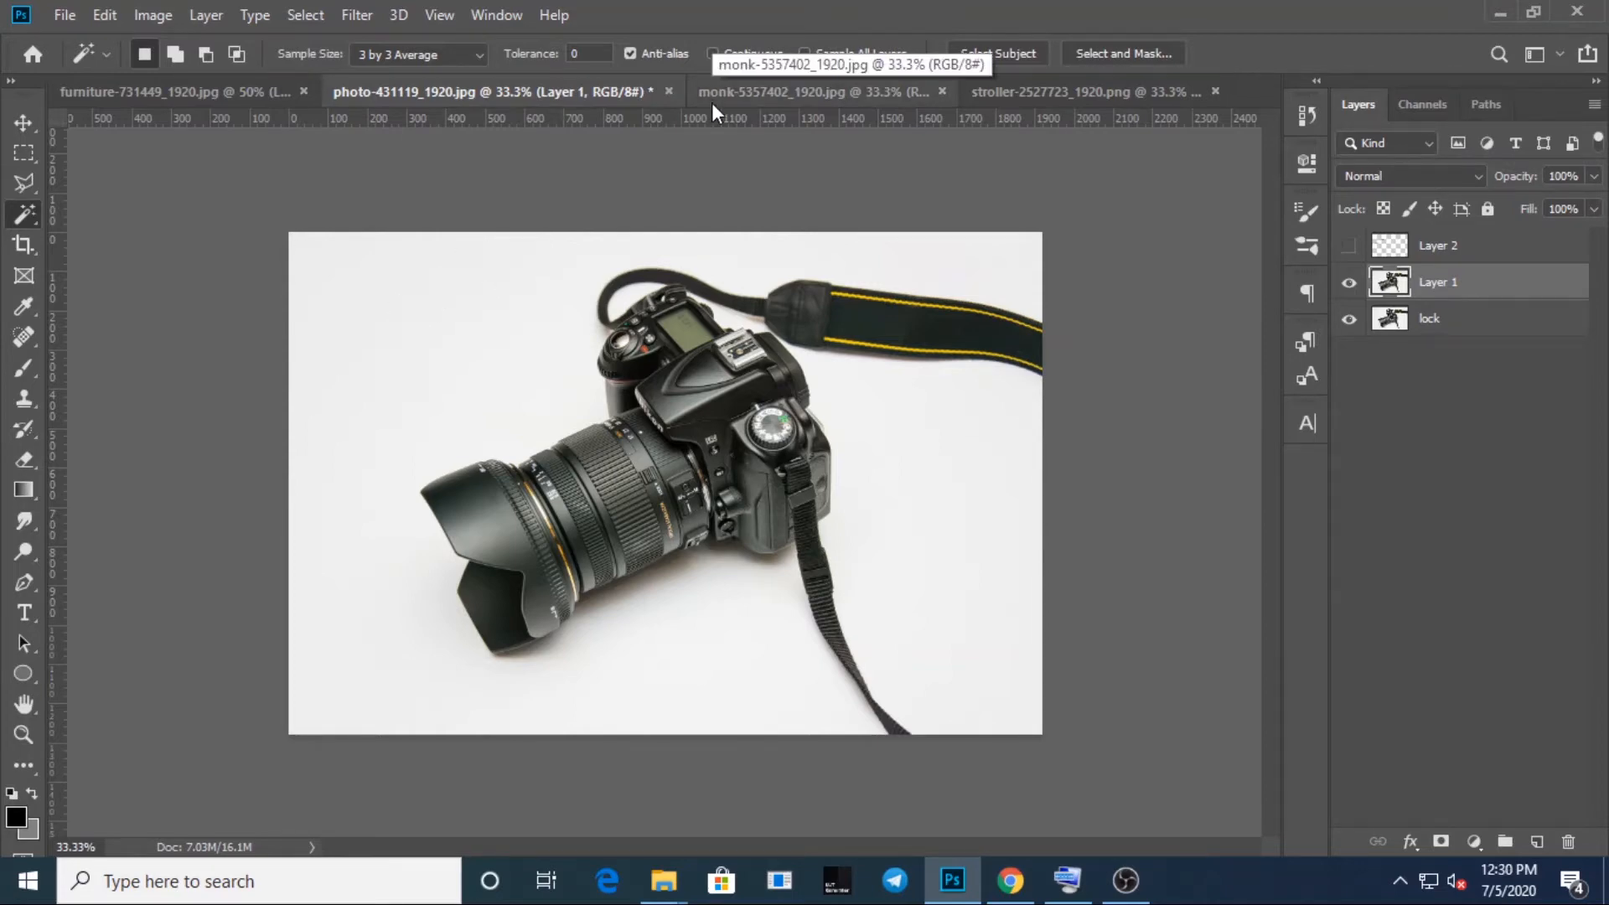
left_click(428, 314)
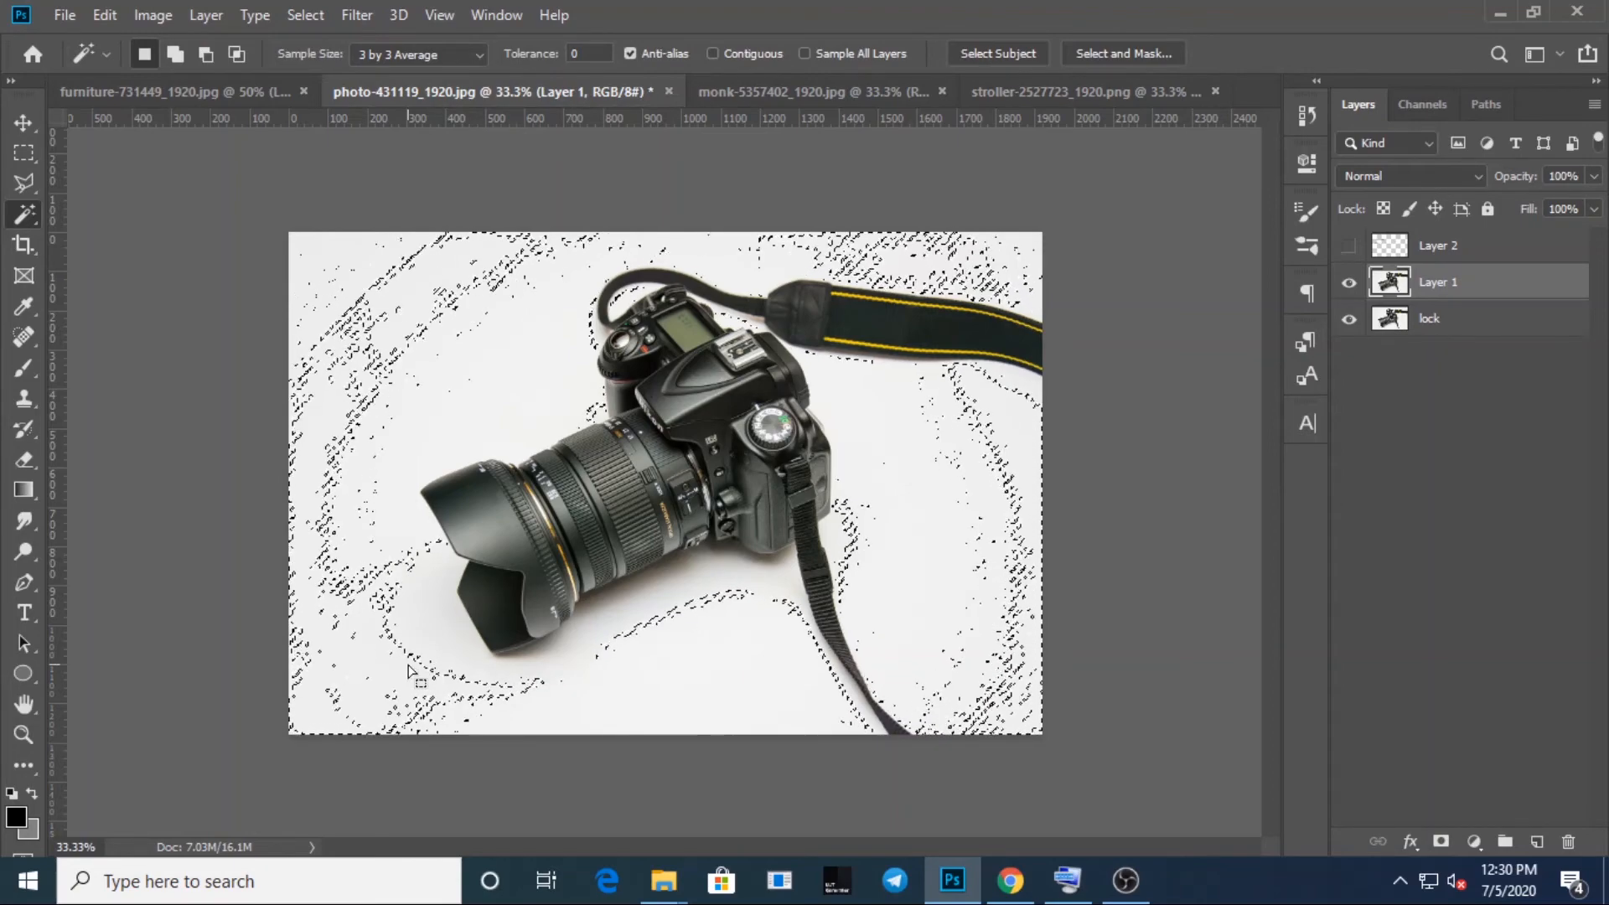
left_click(718, 55)
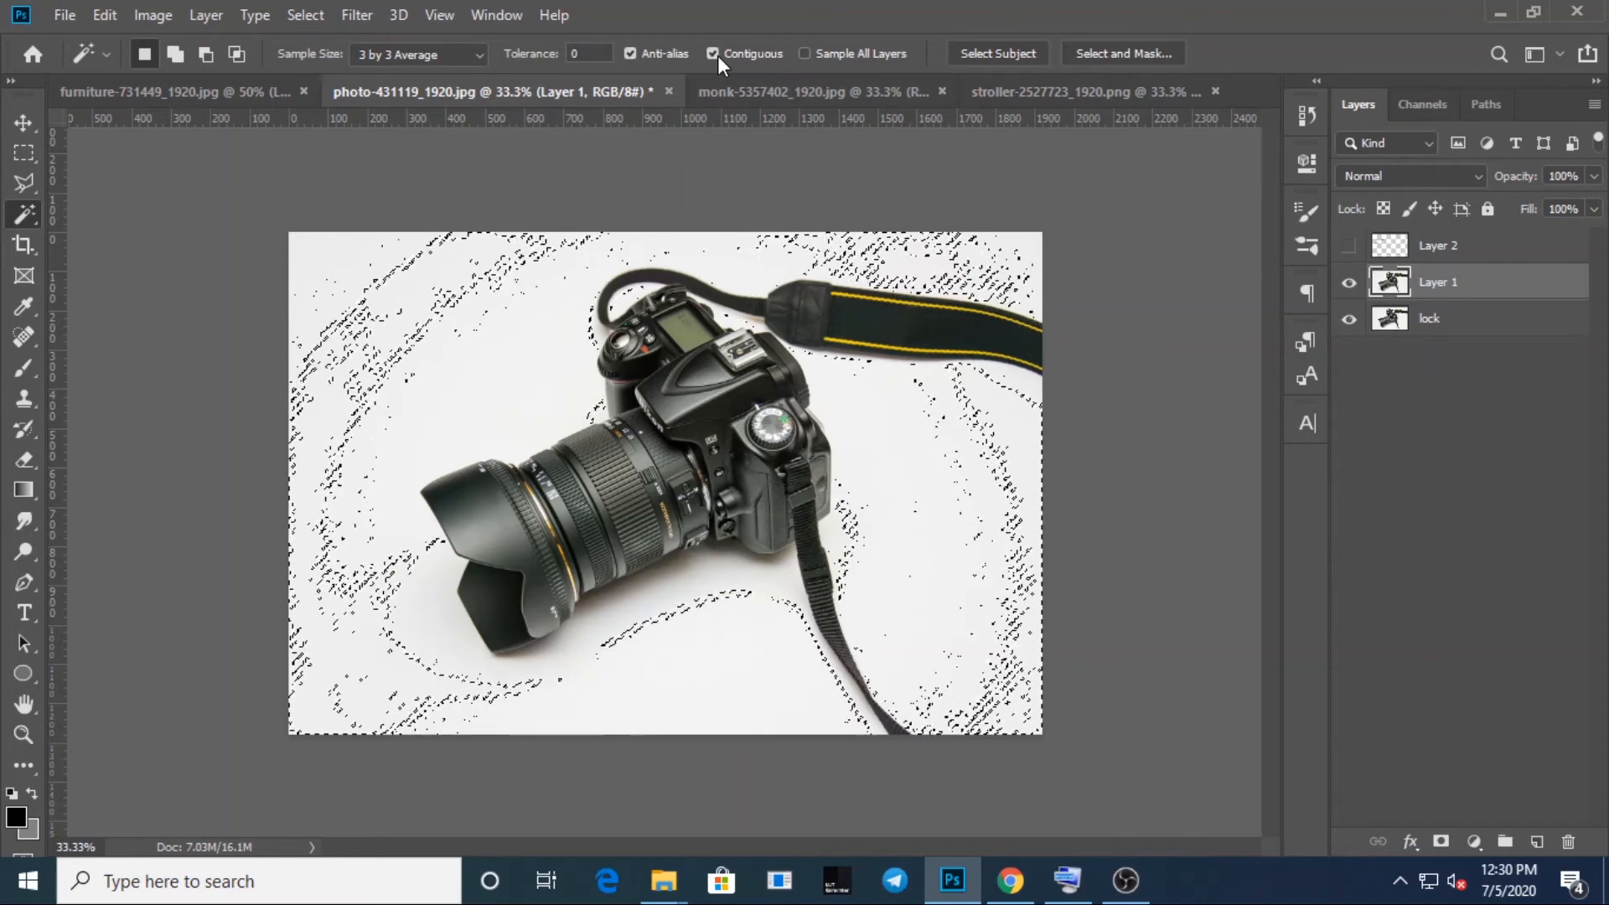
key("ctrl+d")
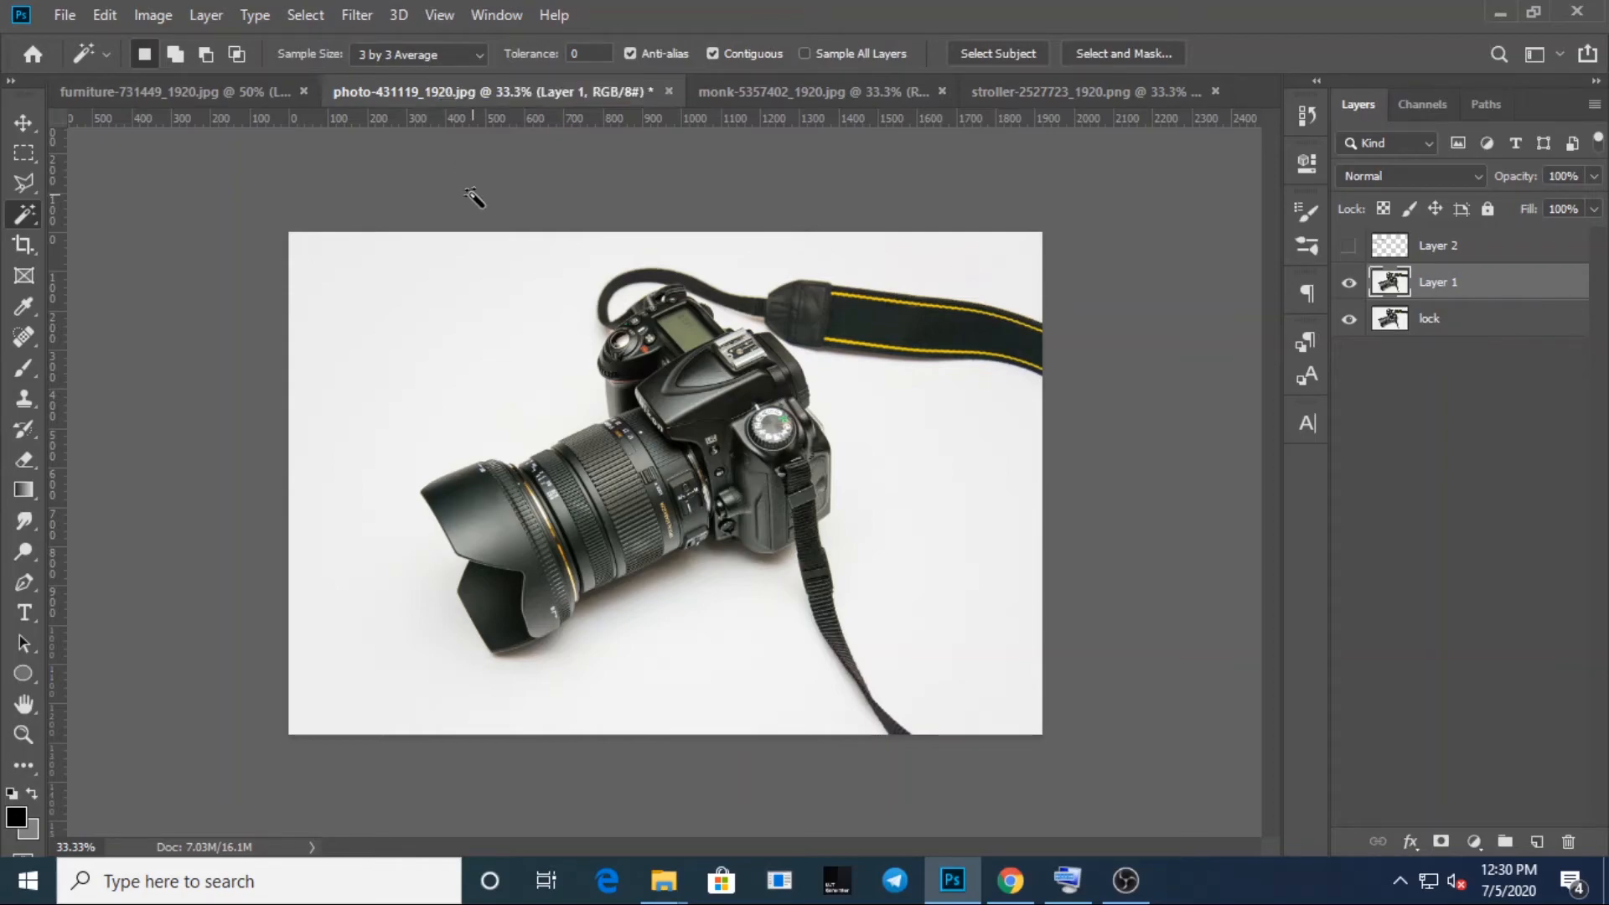
Examine the individual pixels of the camera's lens barrel at magnifications up to 12800%
key("ctrl+plus")
key("ctrl+plus")
key("ctrl+plus")
key("ctrl+plus")
key("ctrl+plus")
key("ctrl+plus")
key("ctrl+plus")
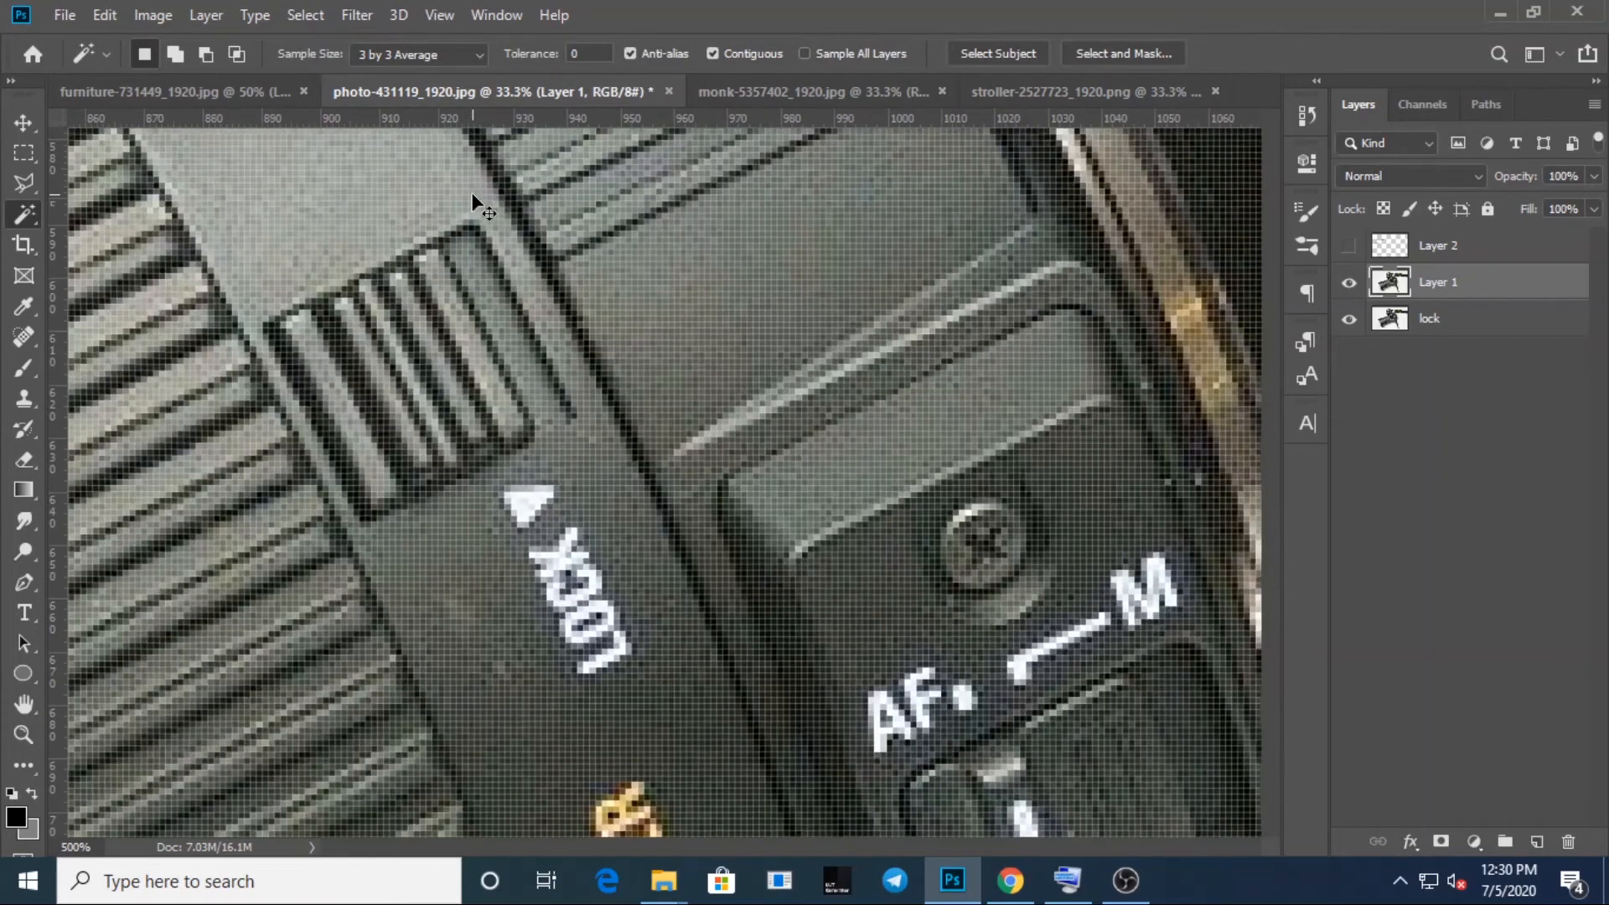
key("ctrl+plus")
key("ctrl+plus")
key("ctrl+plus")
key("ctrl+plus")
key("ctrl+plus")
key("ctrl+plus")
key("ctrl+plus")
key("ctrl+plus")
key("ctrl+plus")
key("ctrl+plus")
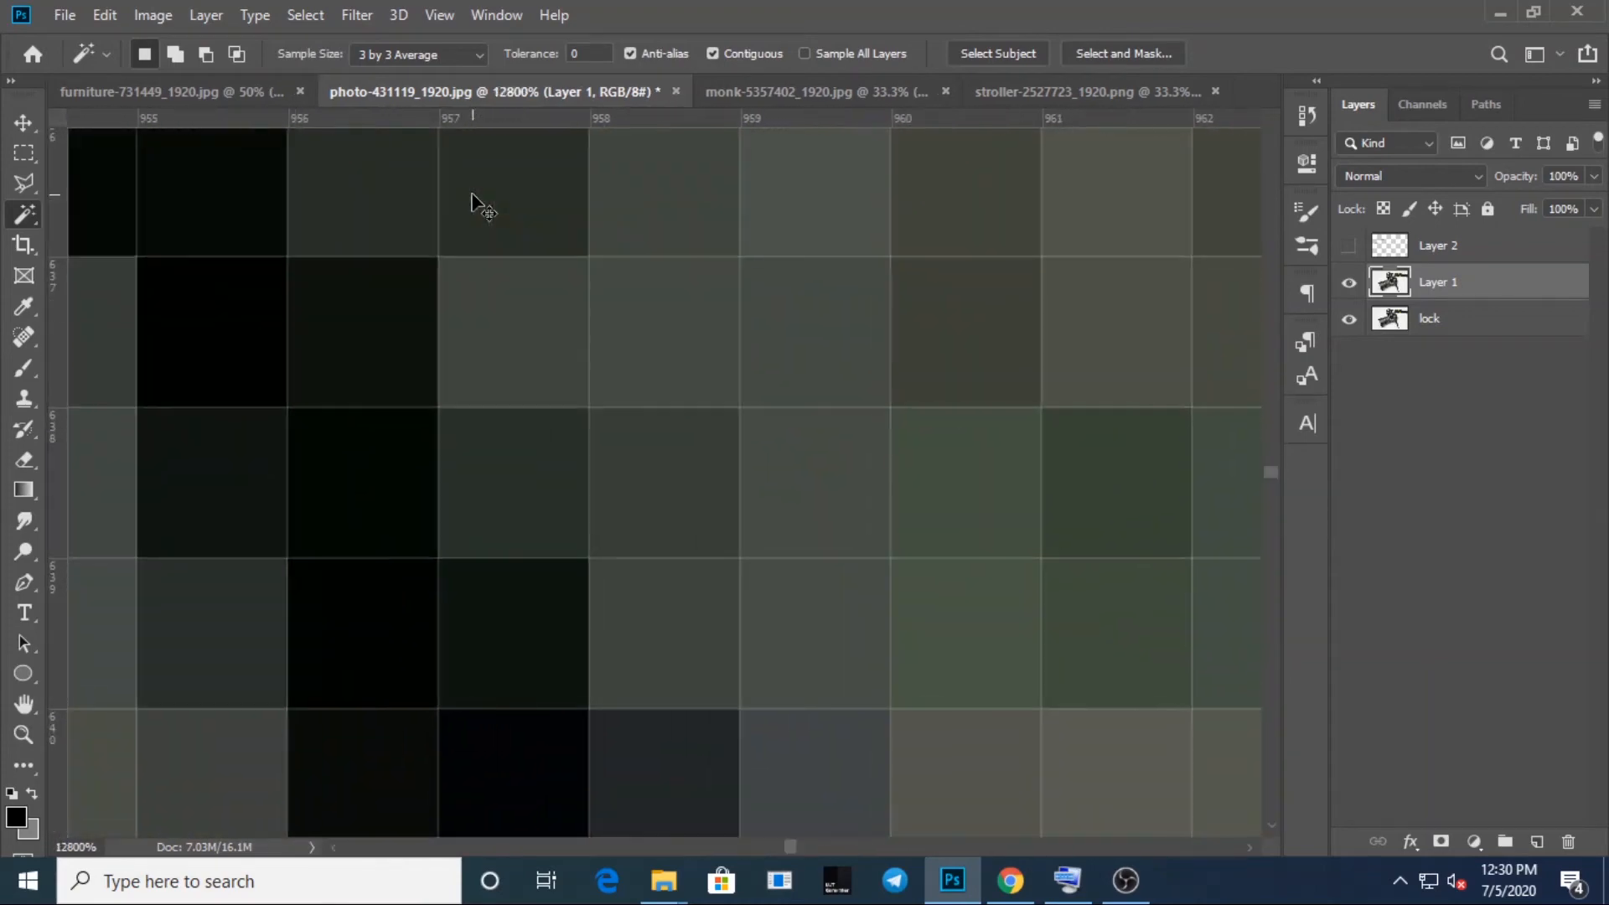
key("ctrl+minus")
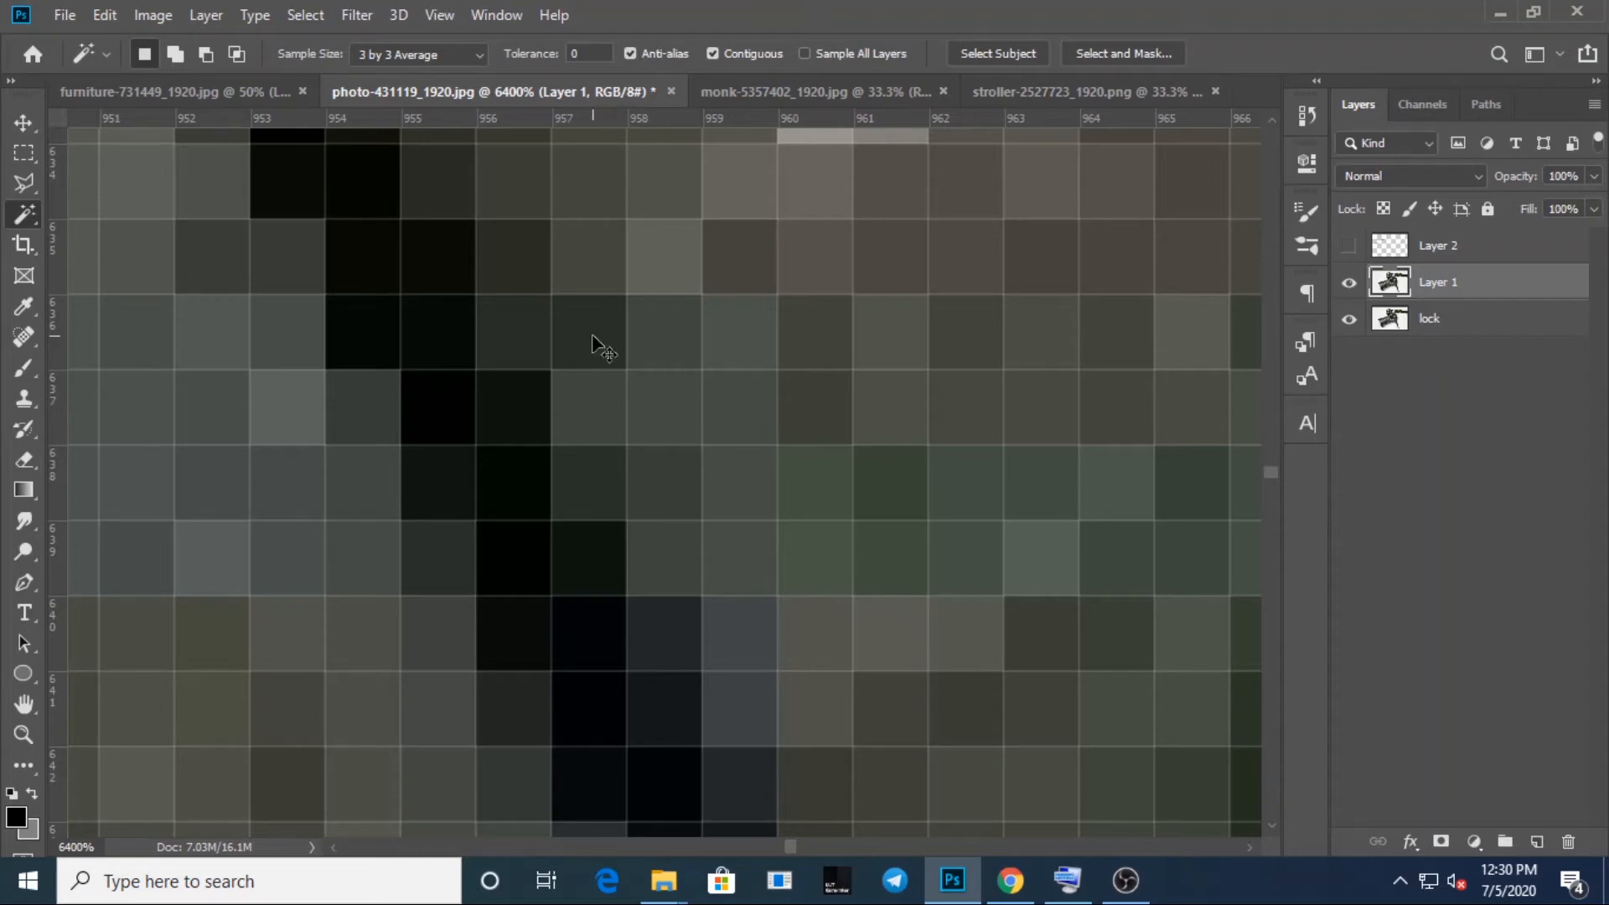
scroll(592, 333, "down", 5)
scroll(591, 334, "up", 4)
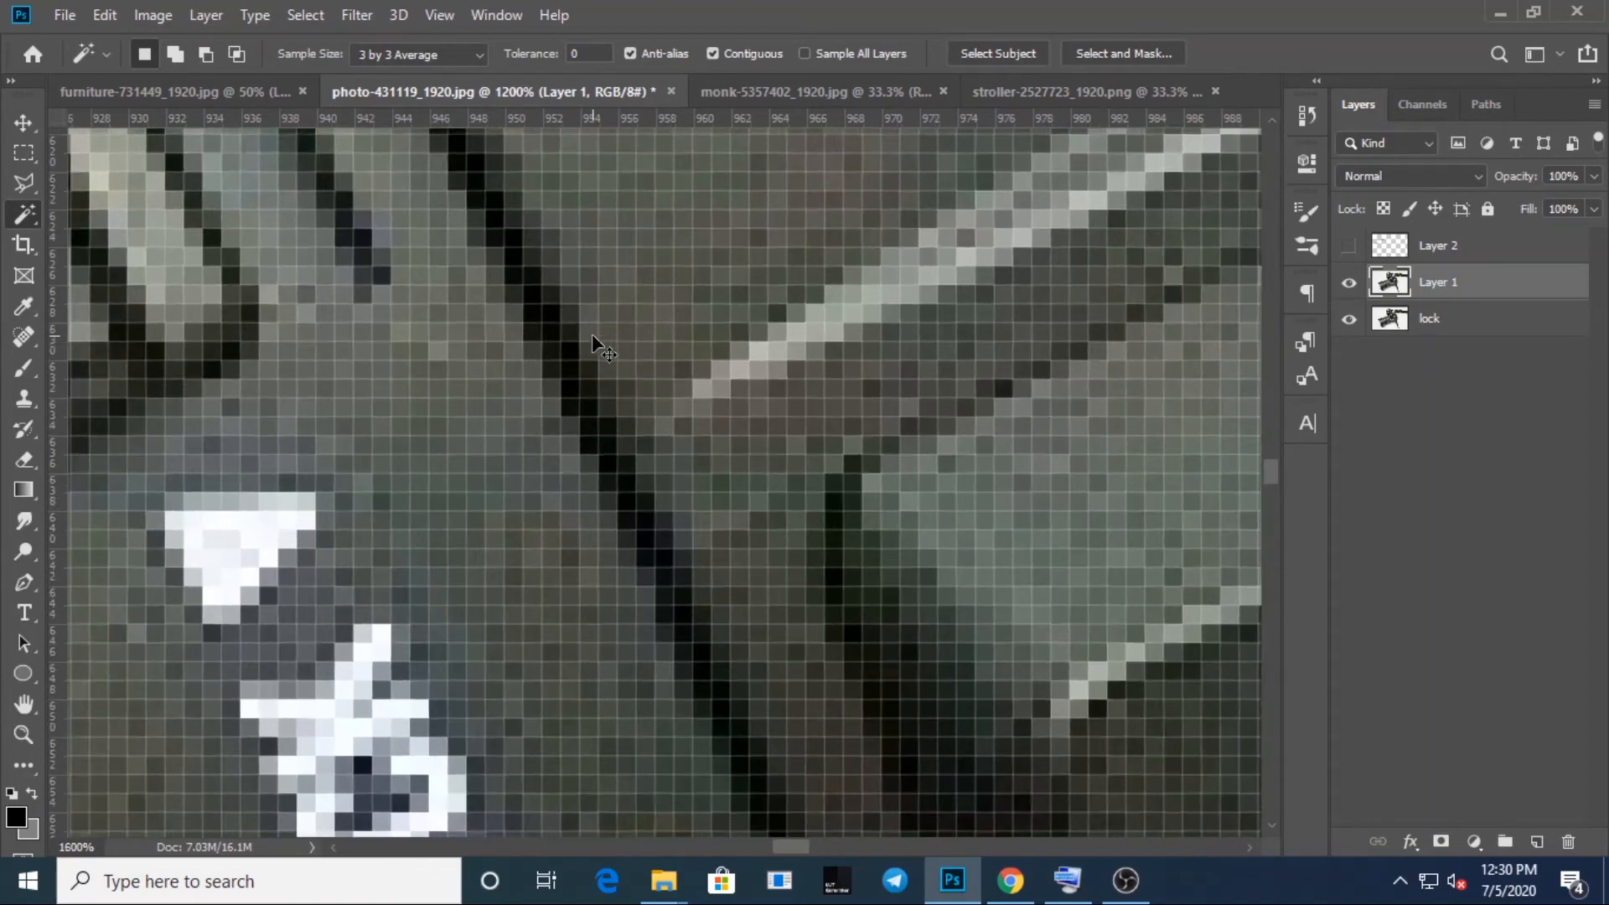
scroll(592, 333, "up", 2)
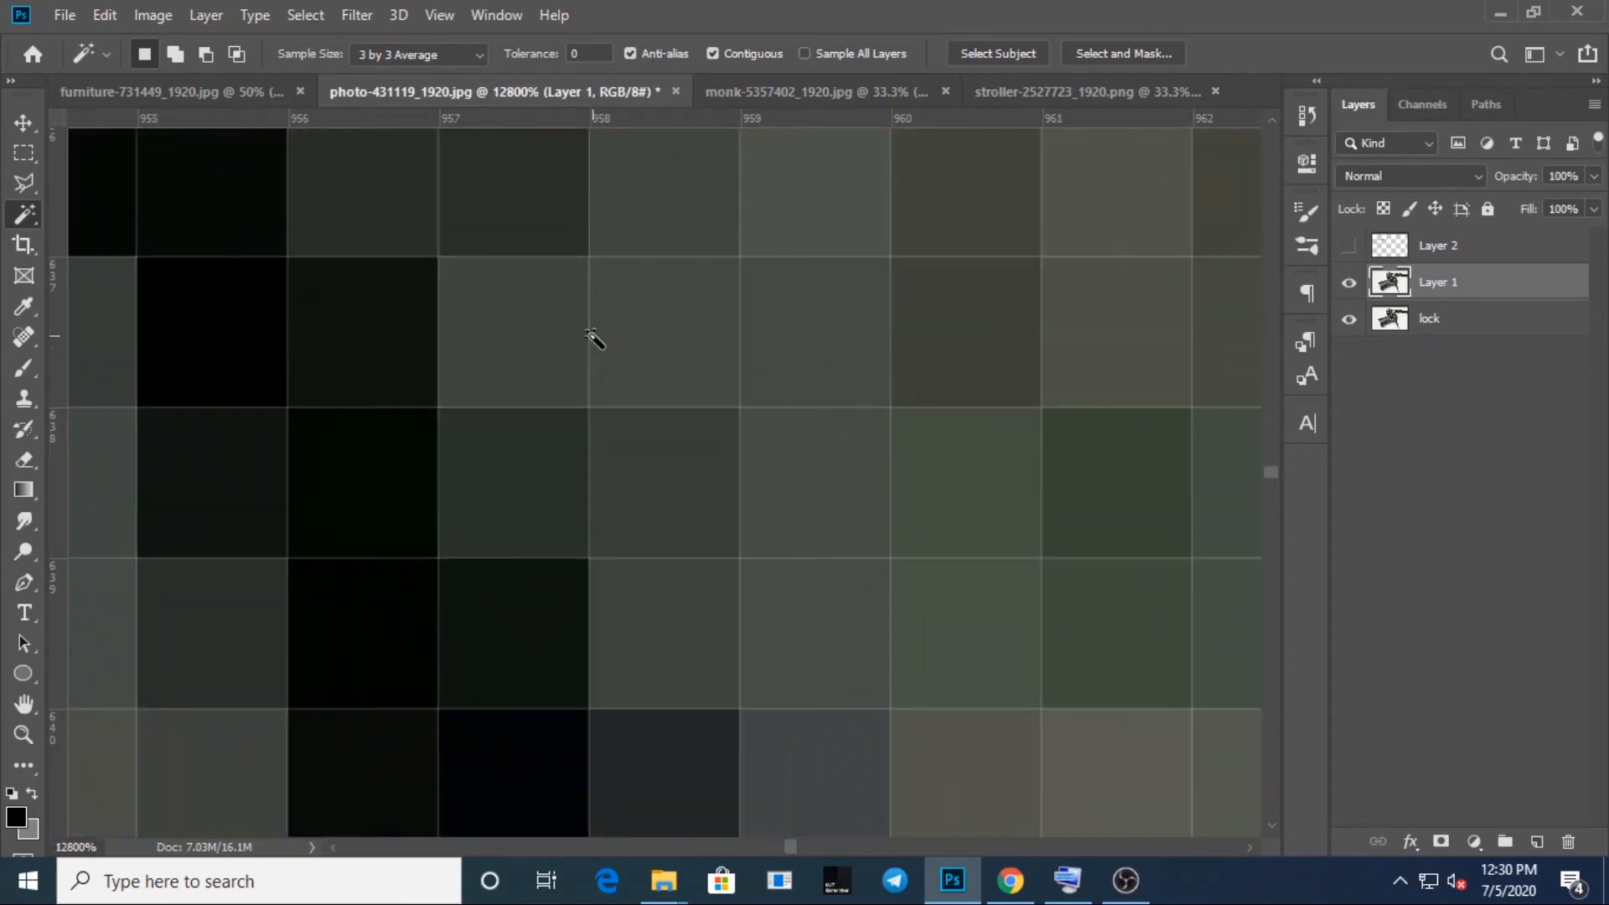
Reduce the Brush tool's size to 1 pixel for marking single pixels on the lens barrel
left_click(23, 368)
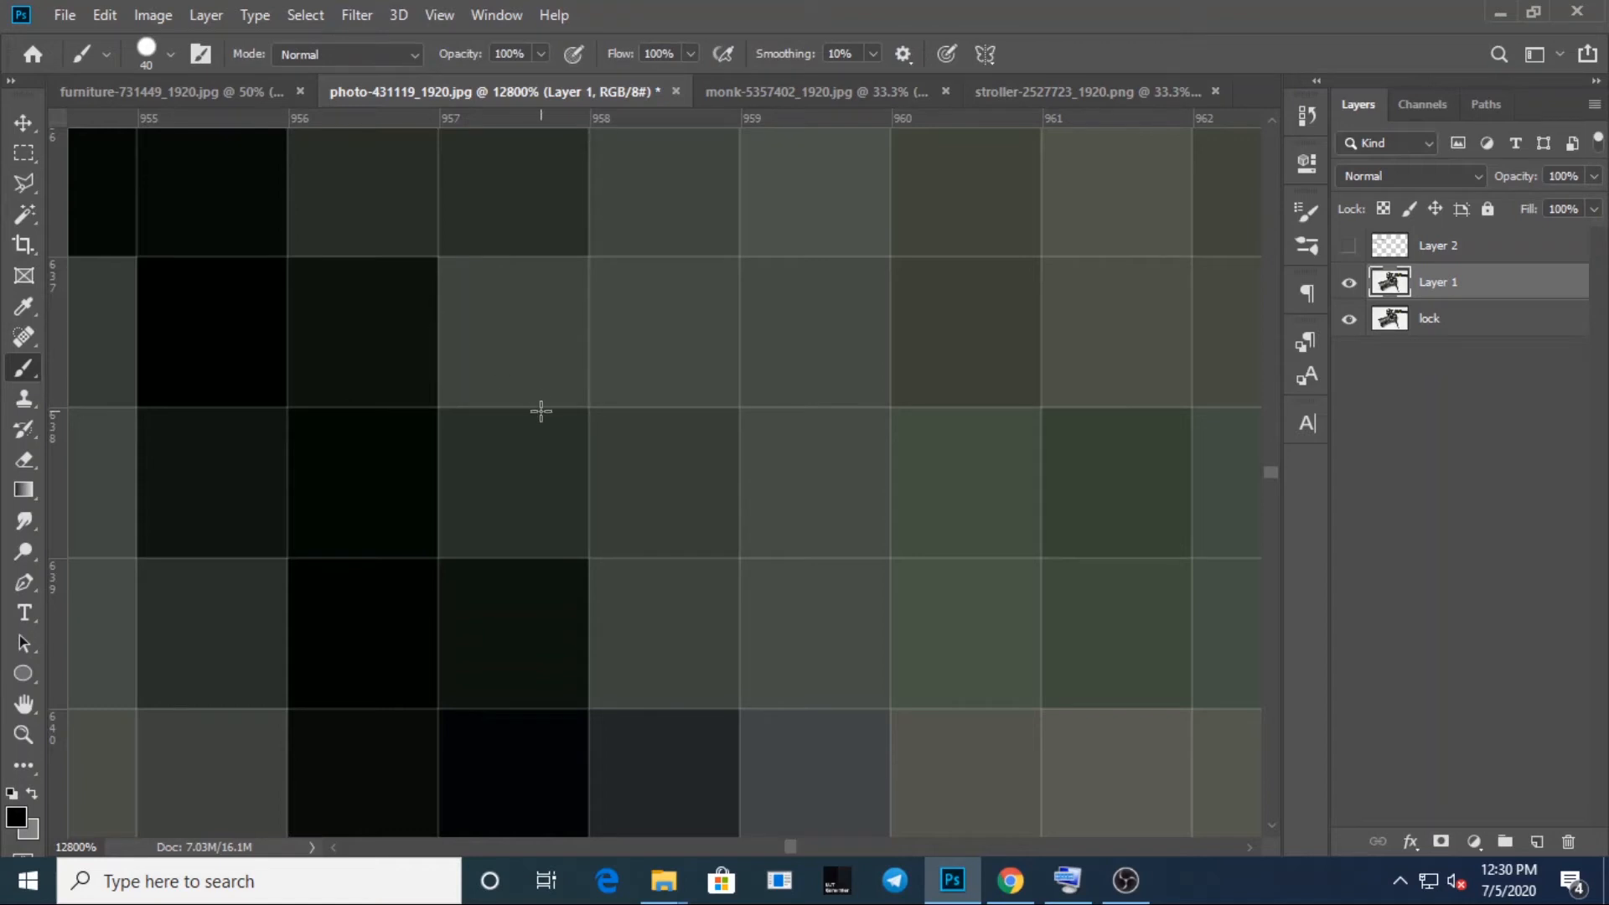
key("bracketleft")
key("bracketleft")
key("bracketleft")
key("bracketleft")
key("bracketleft")
key("bracketleft")
key("bracketleft")
key("bracketleft")
key("bracketleft")
key("bracketleft")
key("bracketleft")
key("bracketleft")
left_click(21, 216)
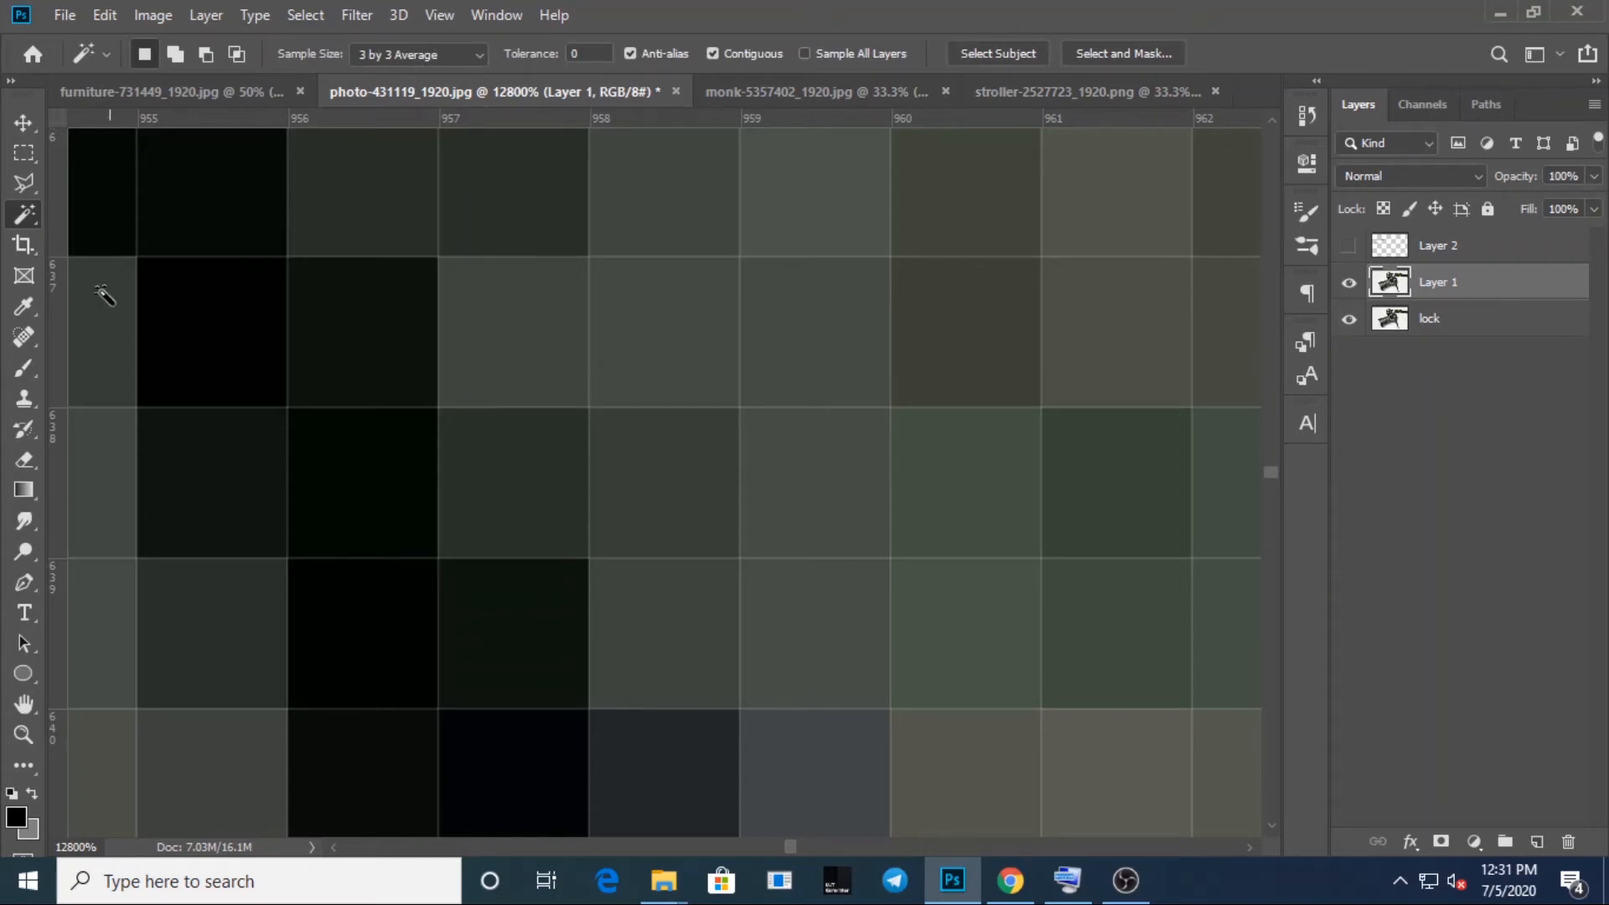
left_click(25, 366)
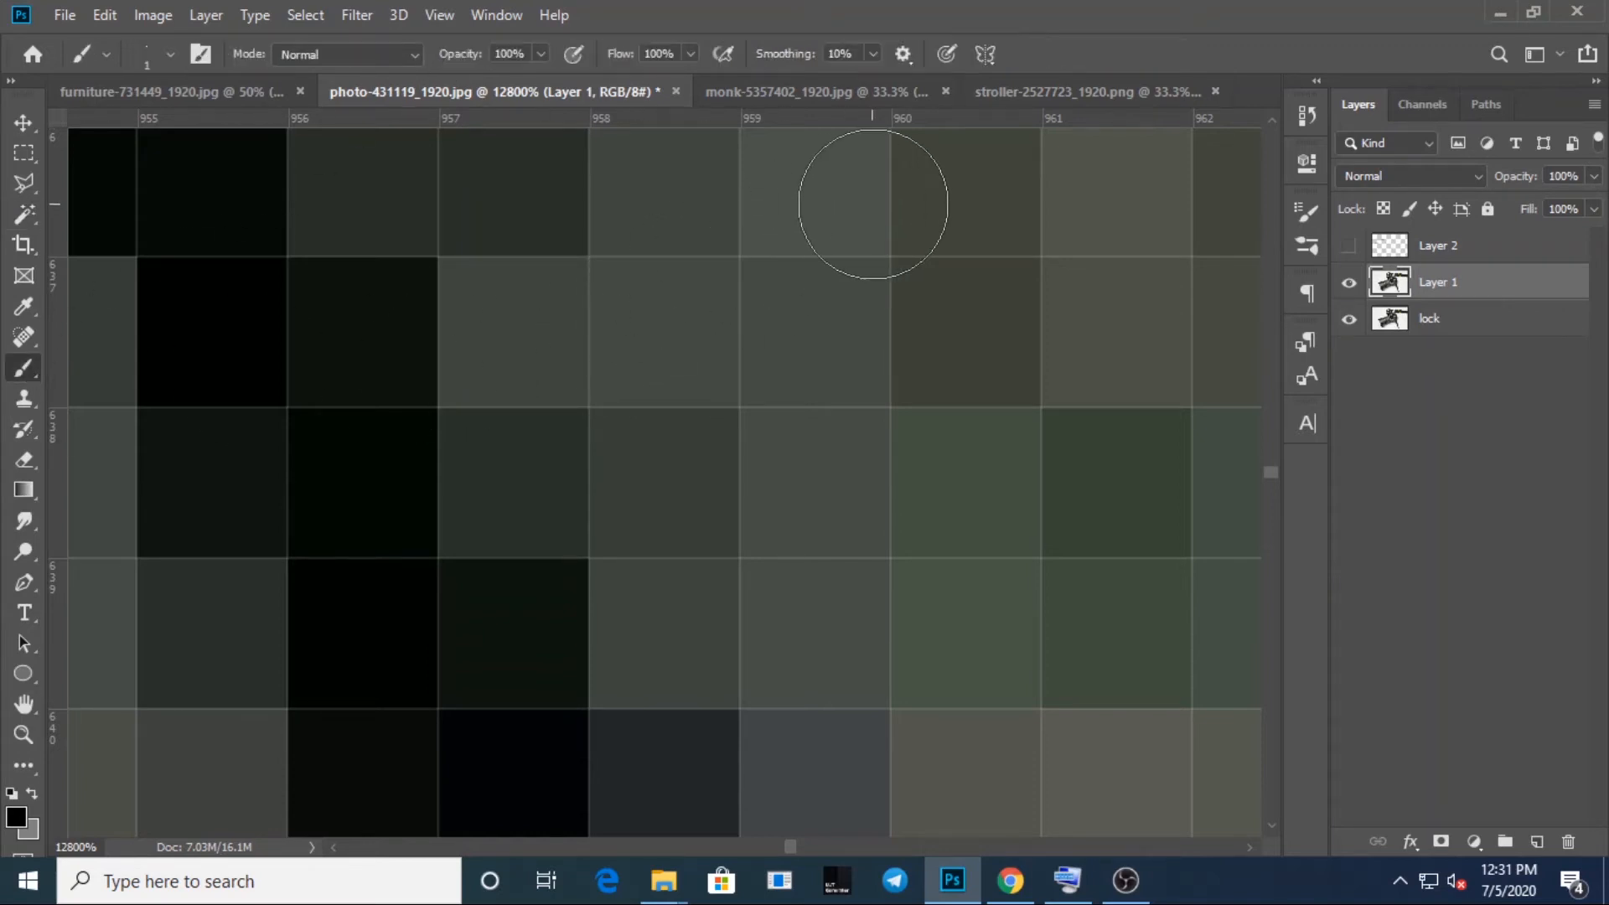
Paint six neighbouring lens pixels black with the 1-pixel brush, four in a row and one below each end
left_click(666, 330)
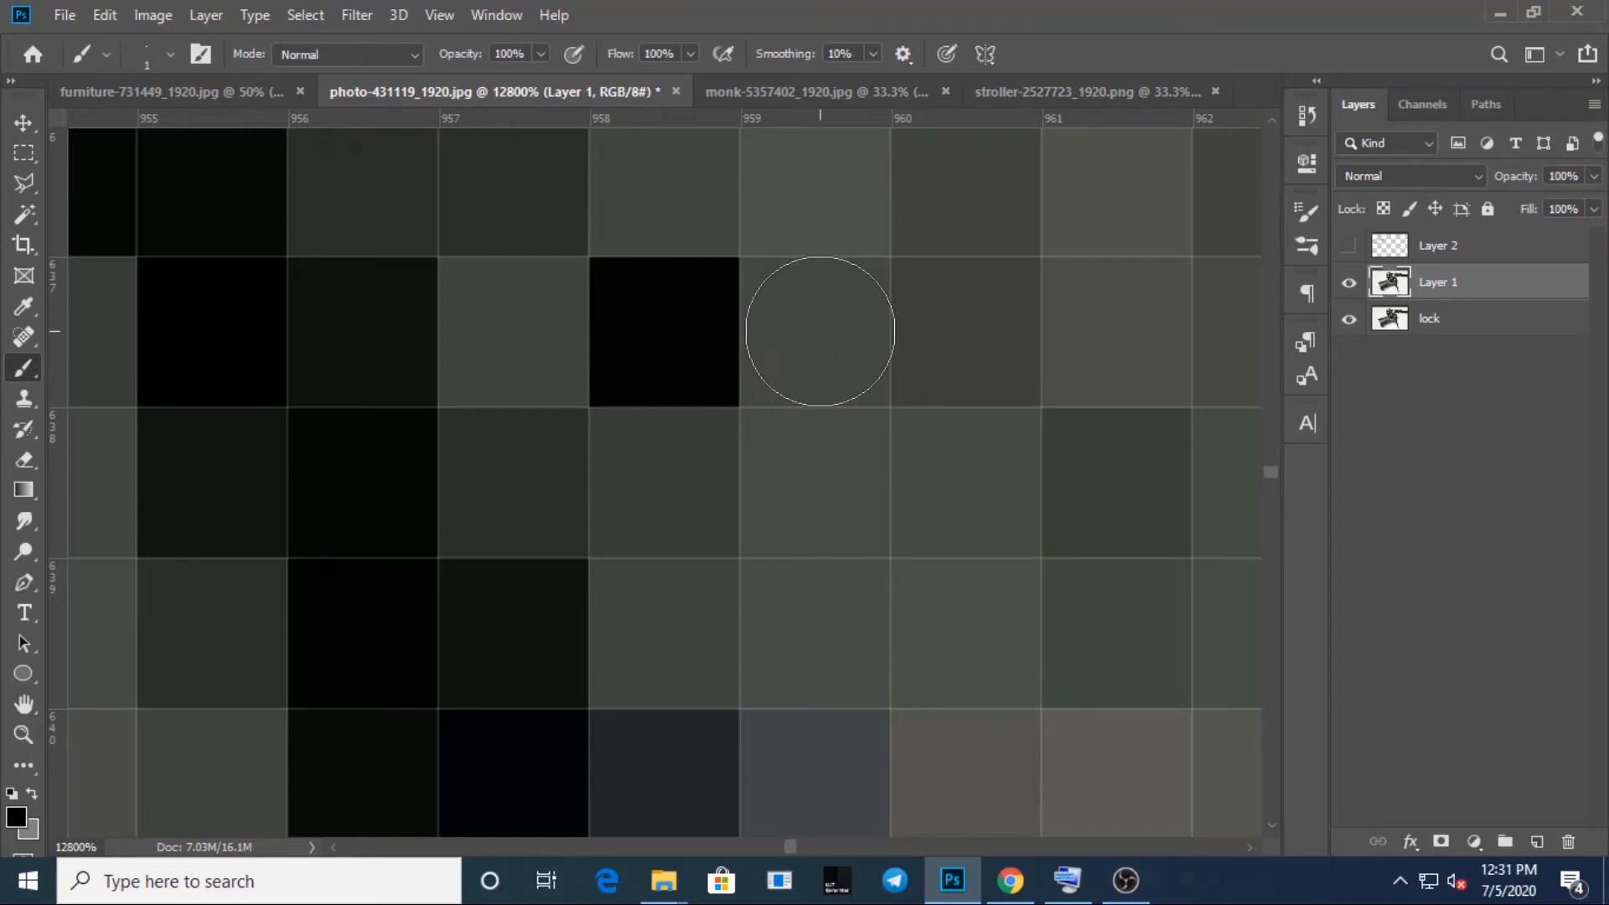
left_click(815, 332)
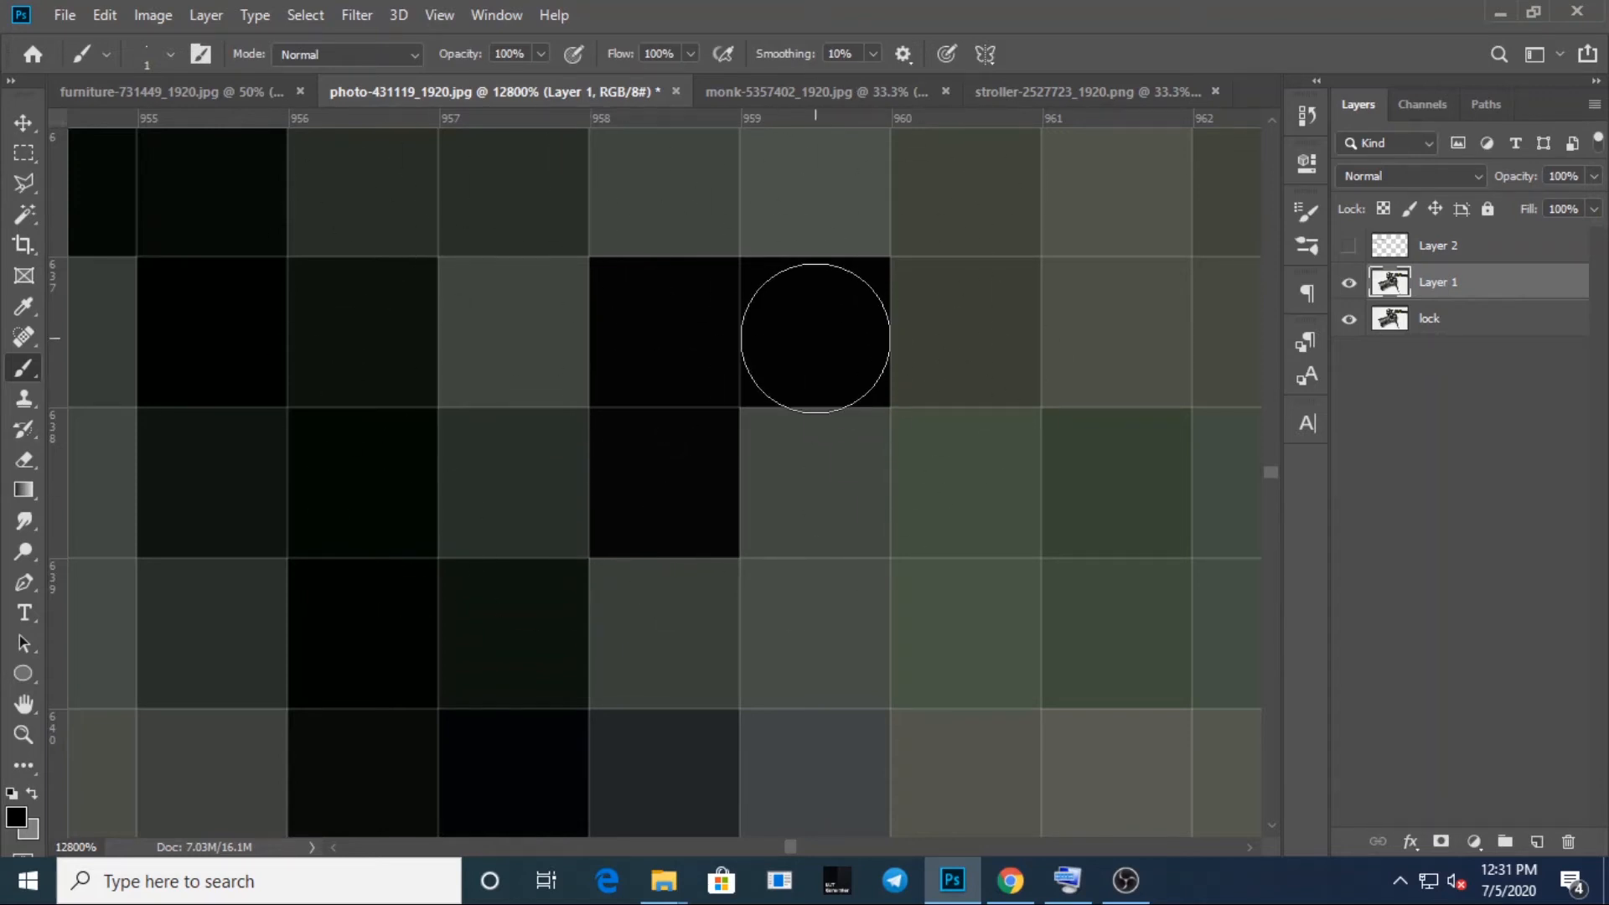
left_click(971, 330)
left_click(1089, 326)
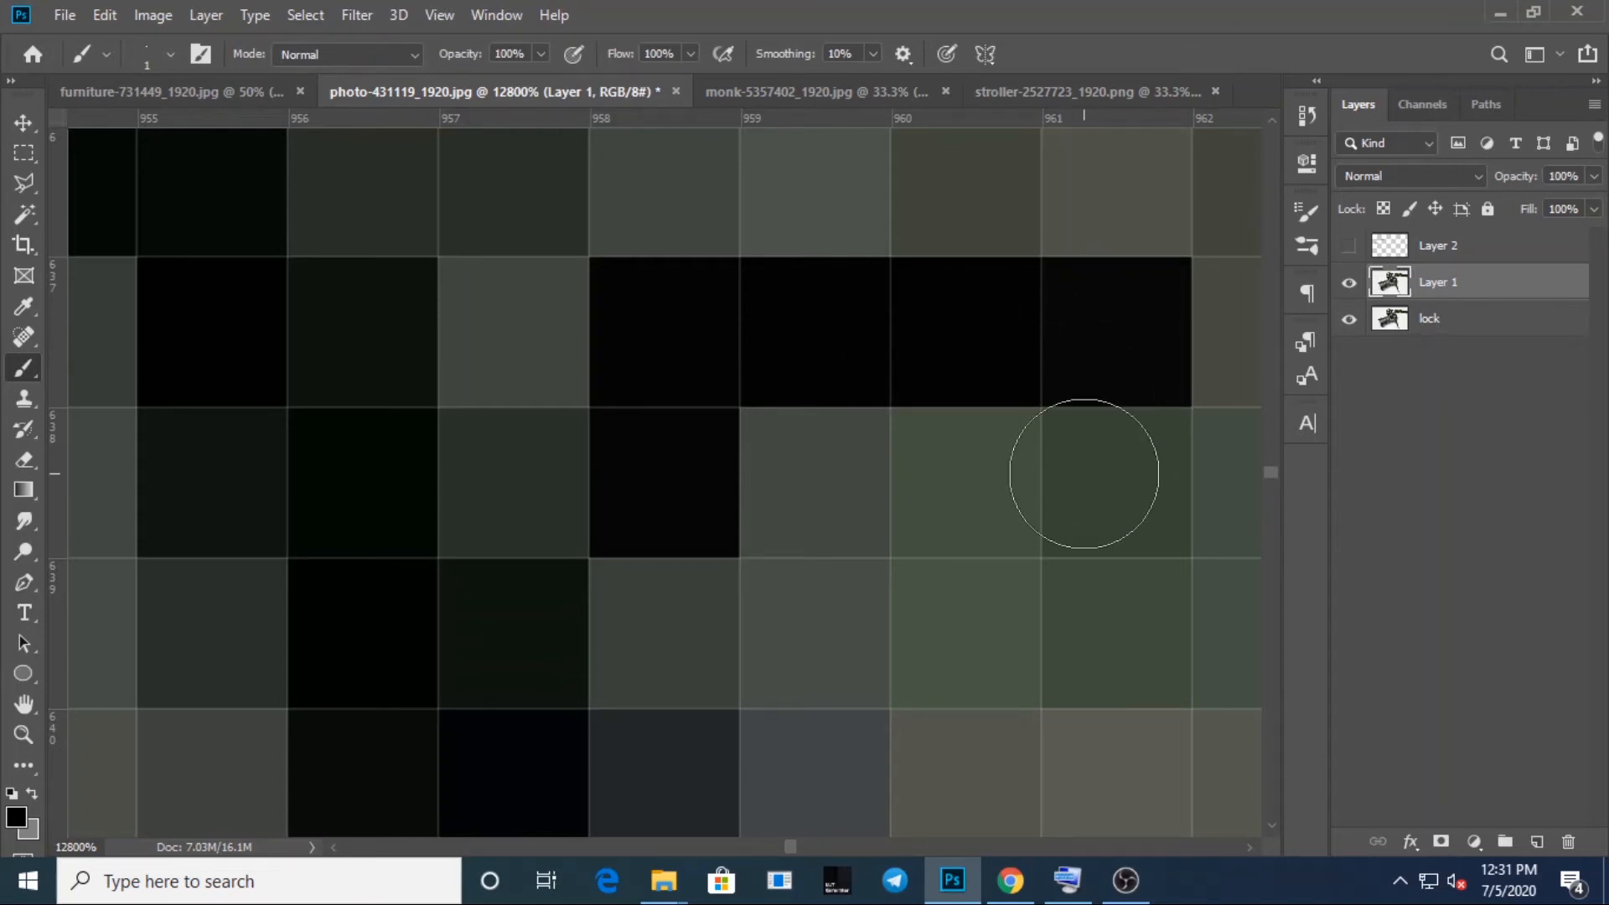
left_click(1114, 474)
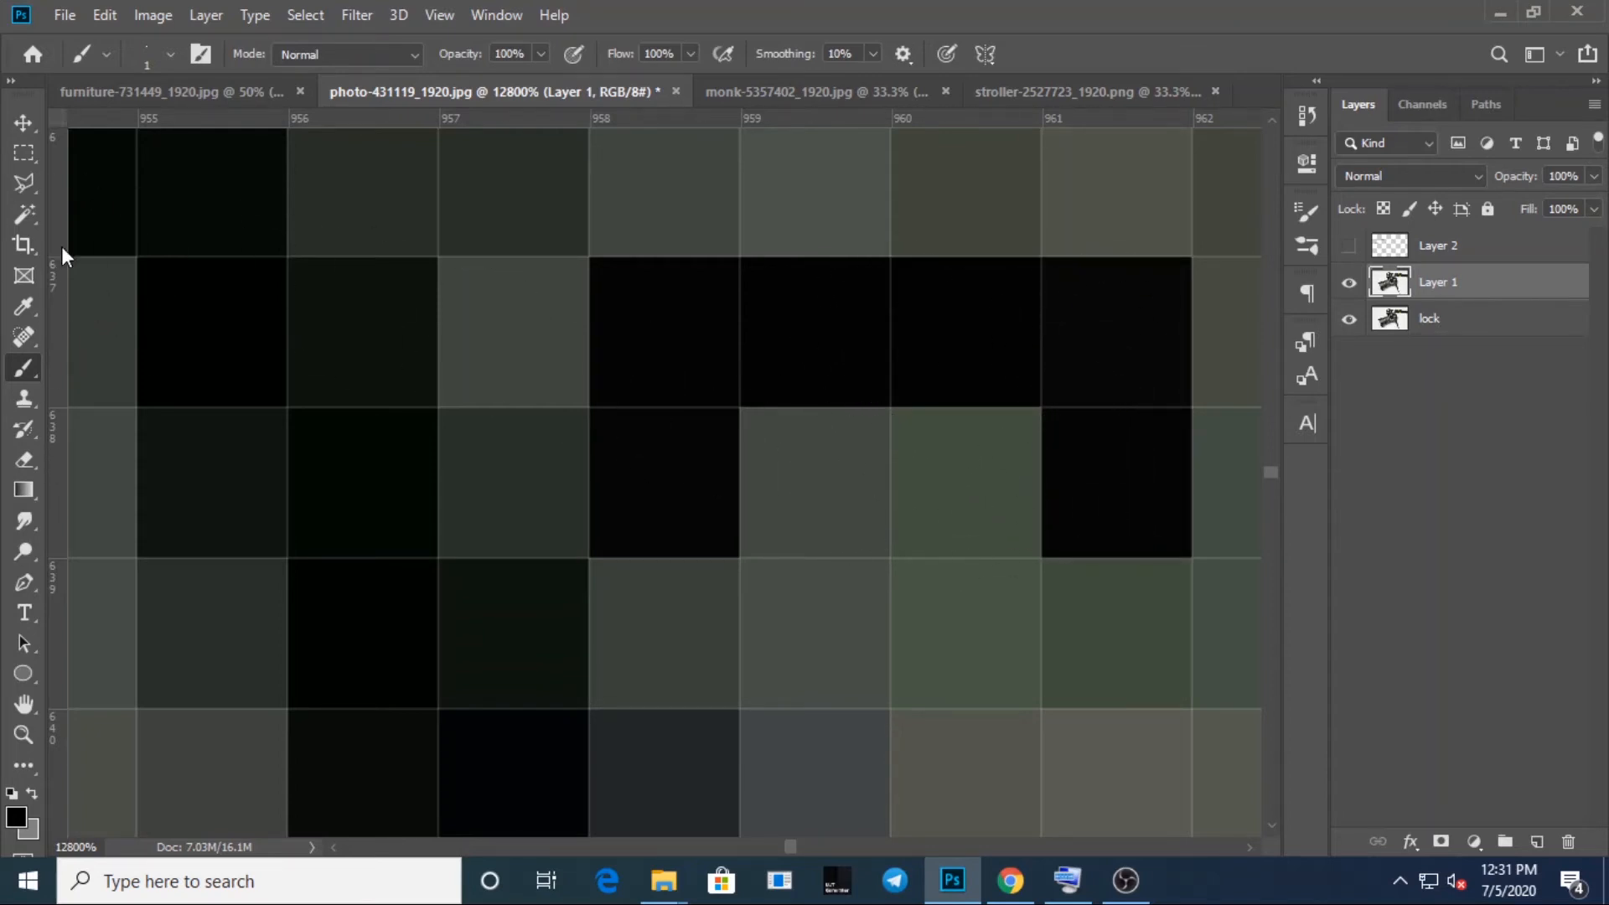
Return to the Magic Wand and undo all the black pixels painted on the lens barrel
left_click(27, 216)
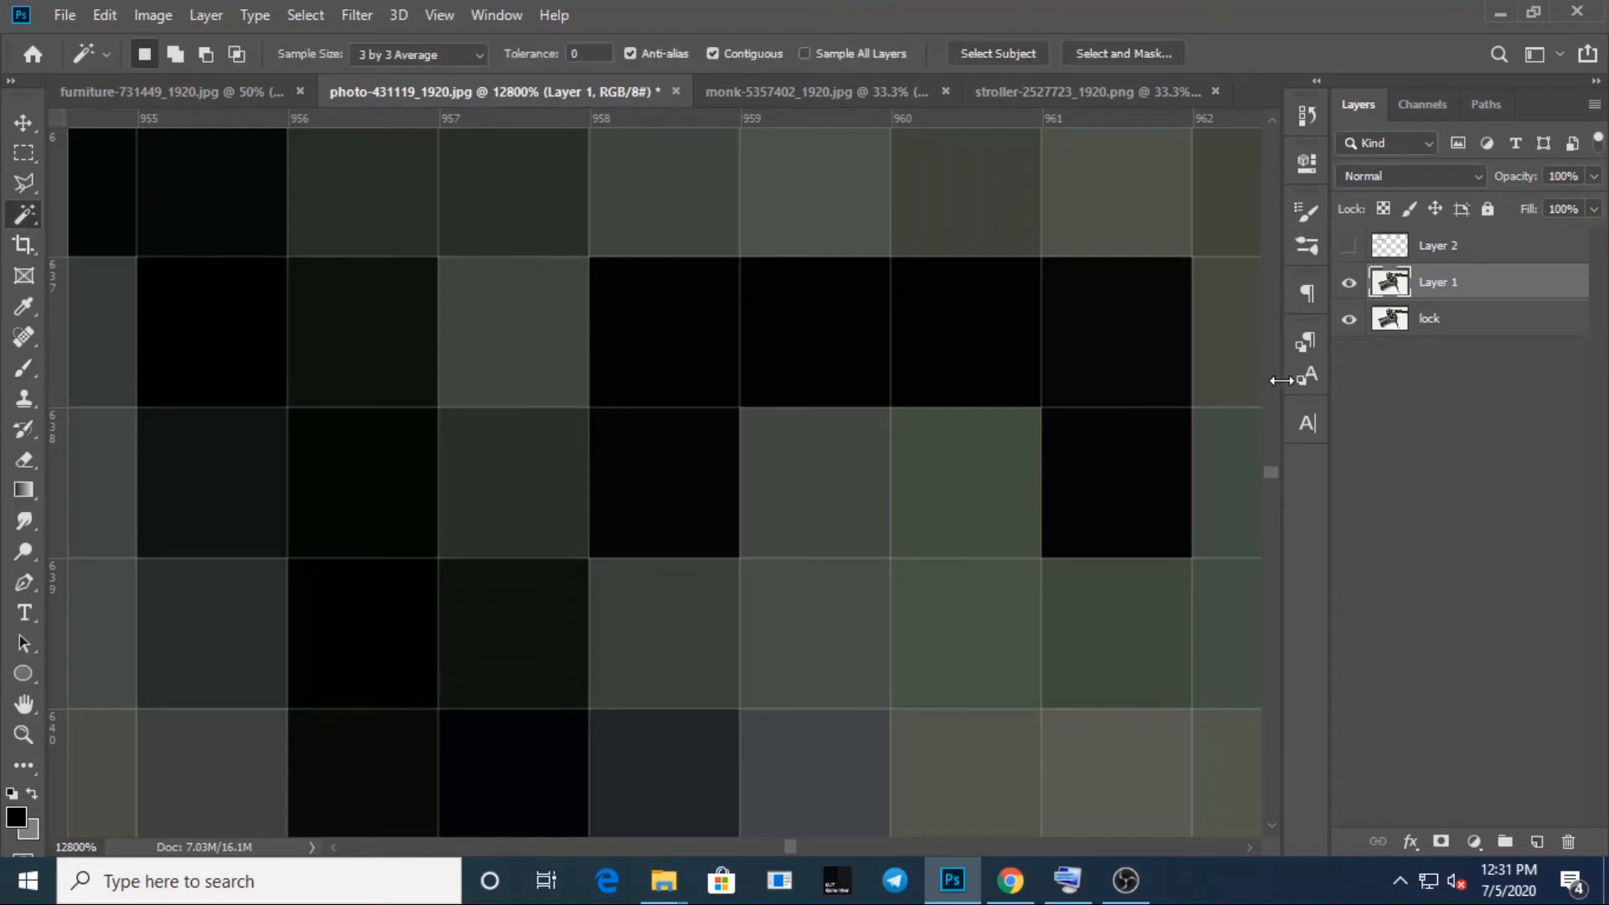
key("ctrl+z")
key("ctrl+z")
key("ctrl+z")
key("ctrl+z")
key("ctrl+z")
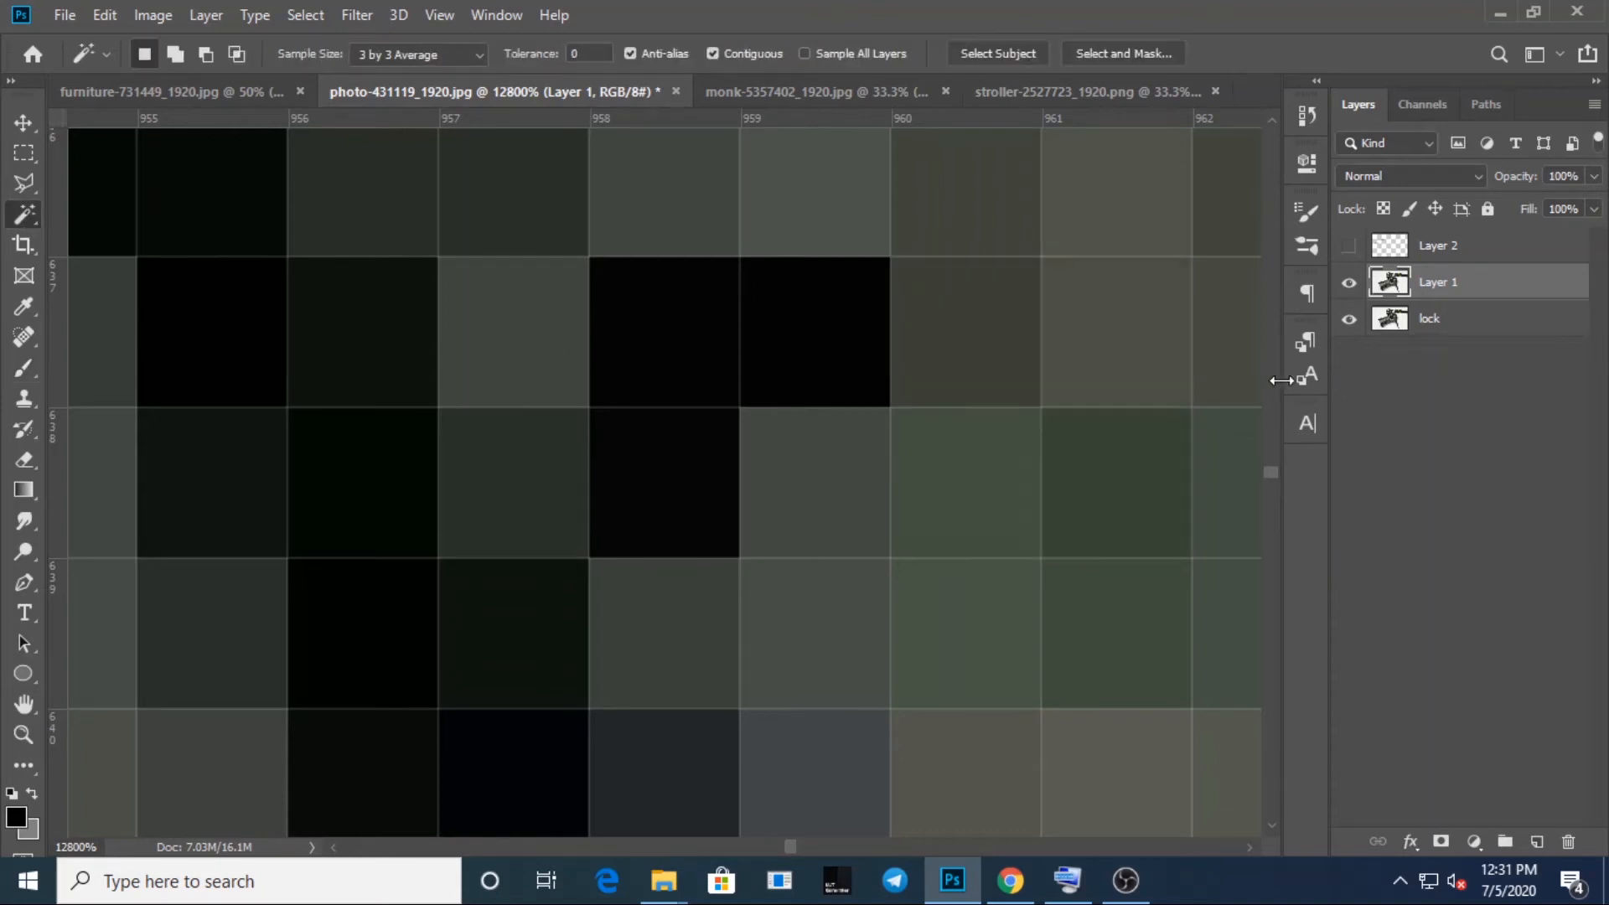
key("ctrl+z")
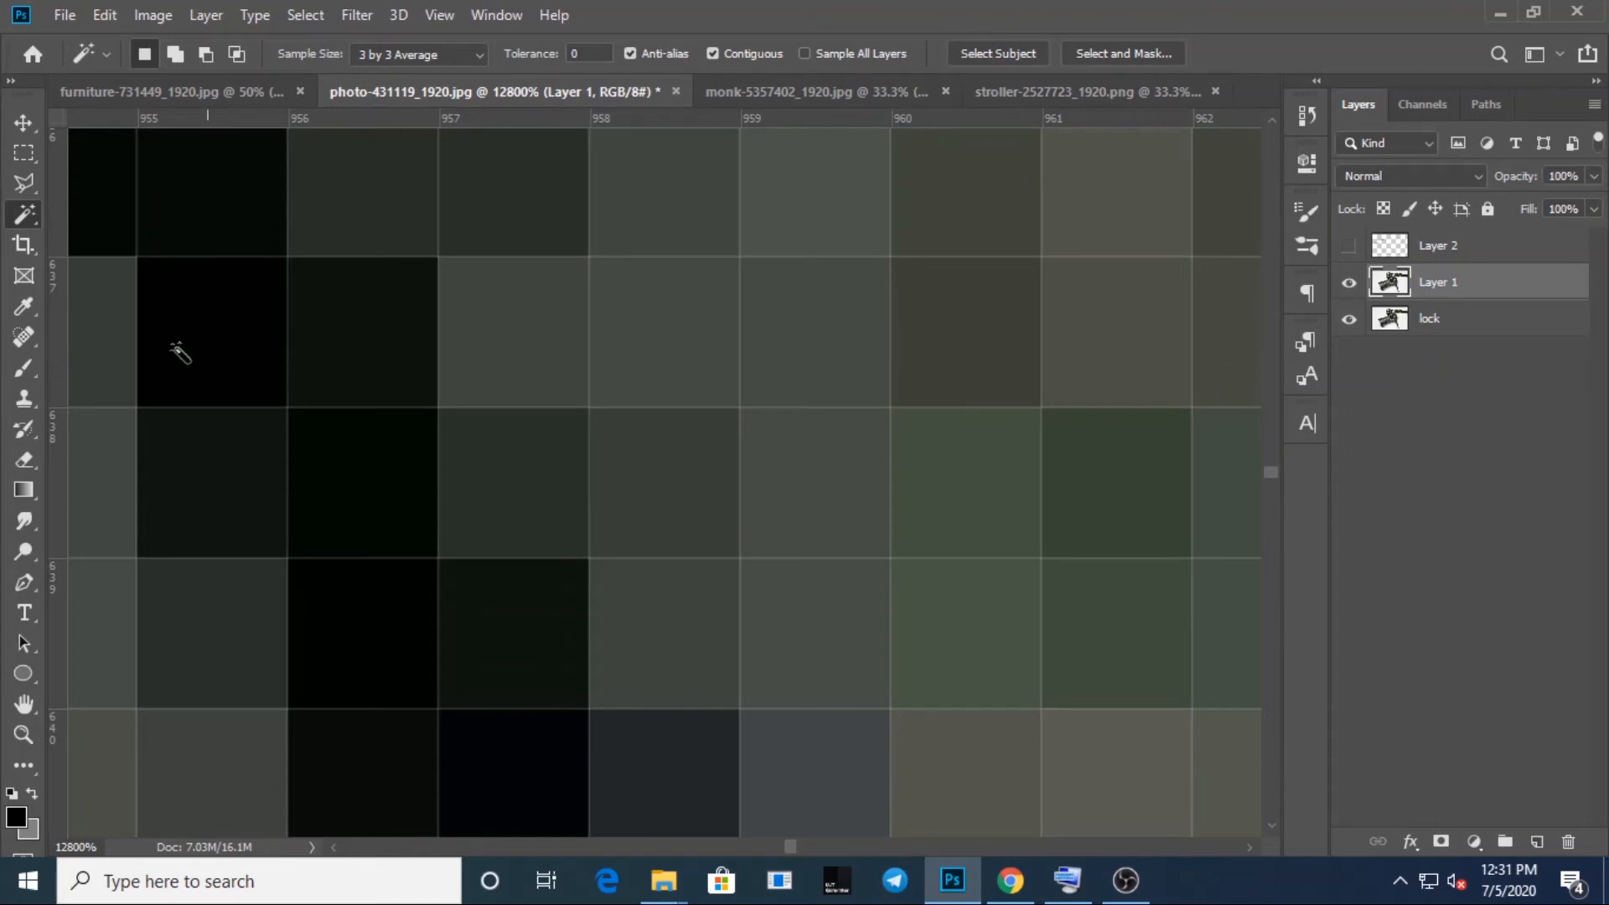
Try the Magic Wand at 3 by 3 Average on the grey lens pixels and examine the selection at decreasing magnifications
left_click(686, 352)
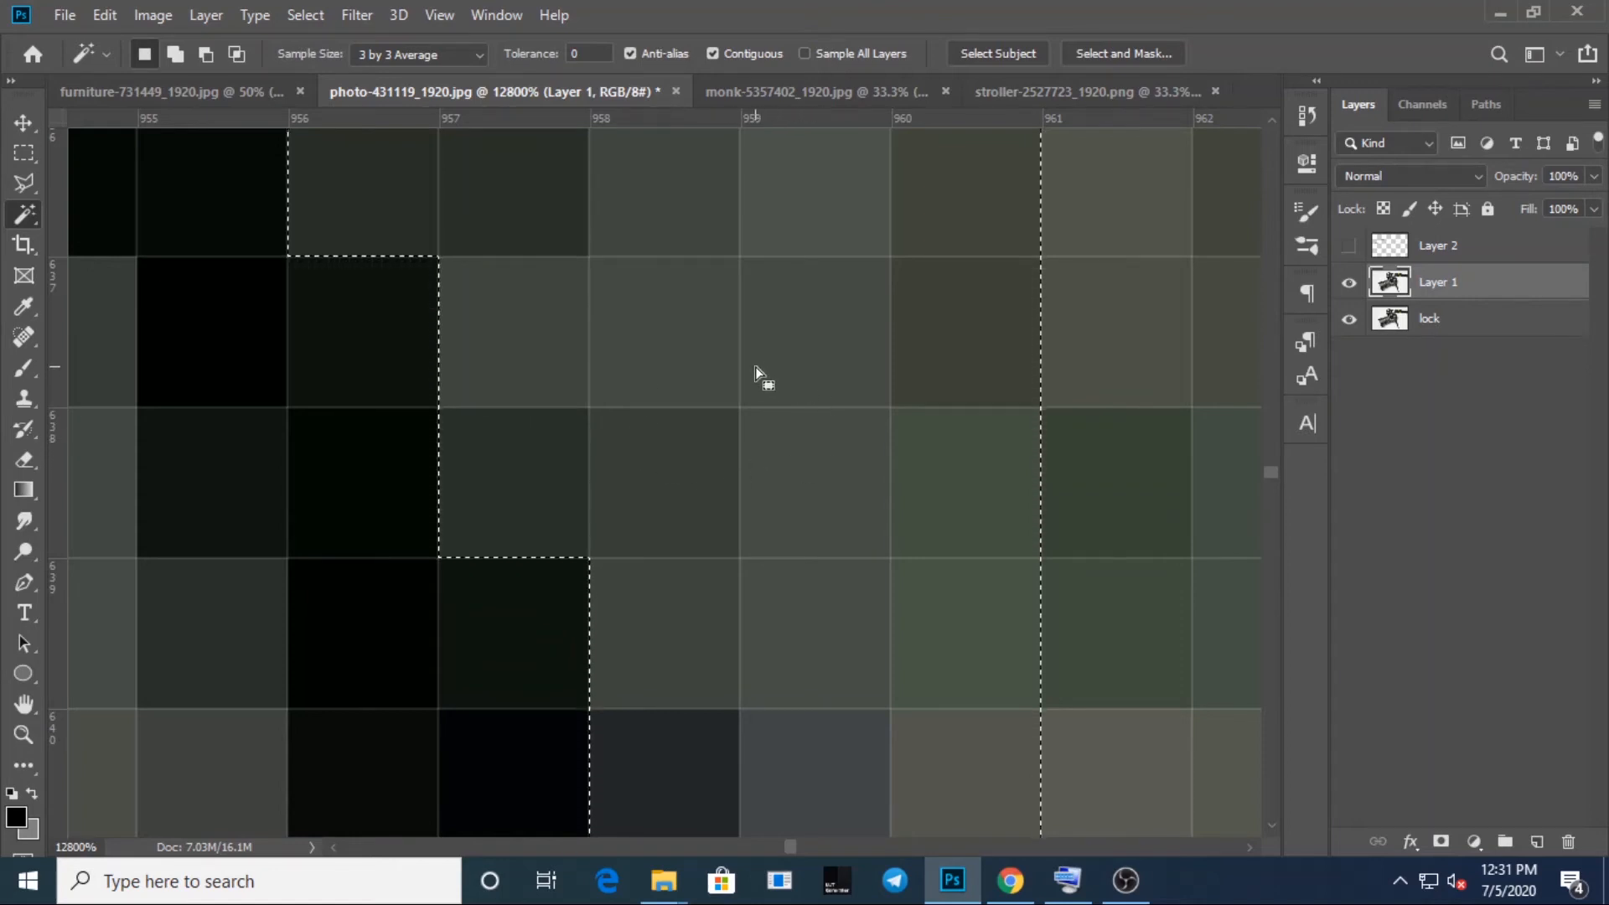
key("ctrl+minus")
key("ctrl+minus")
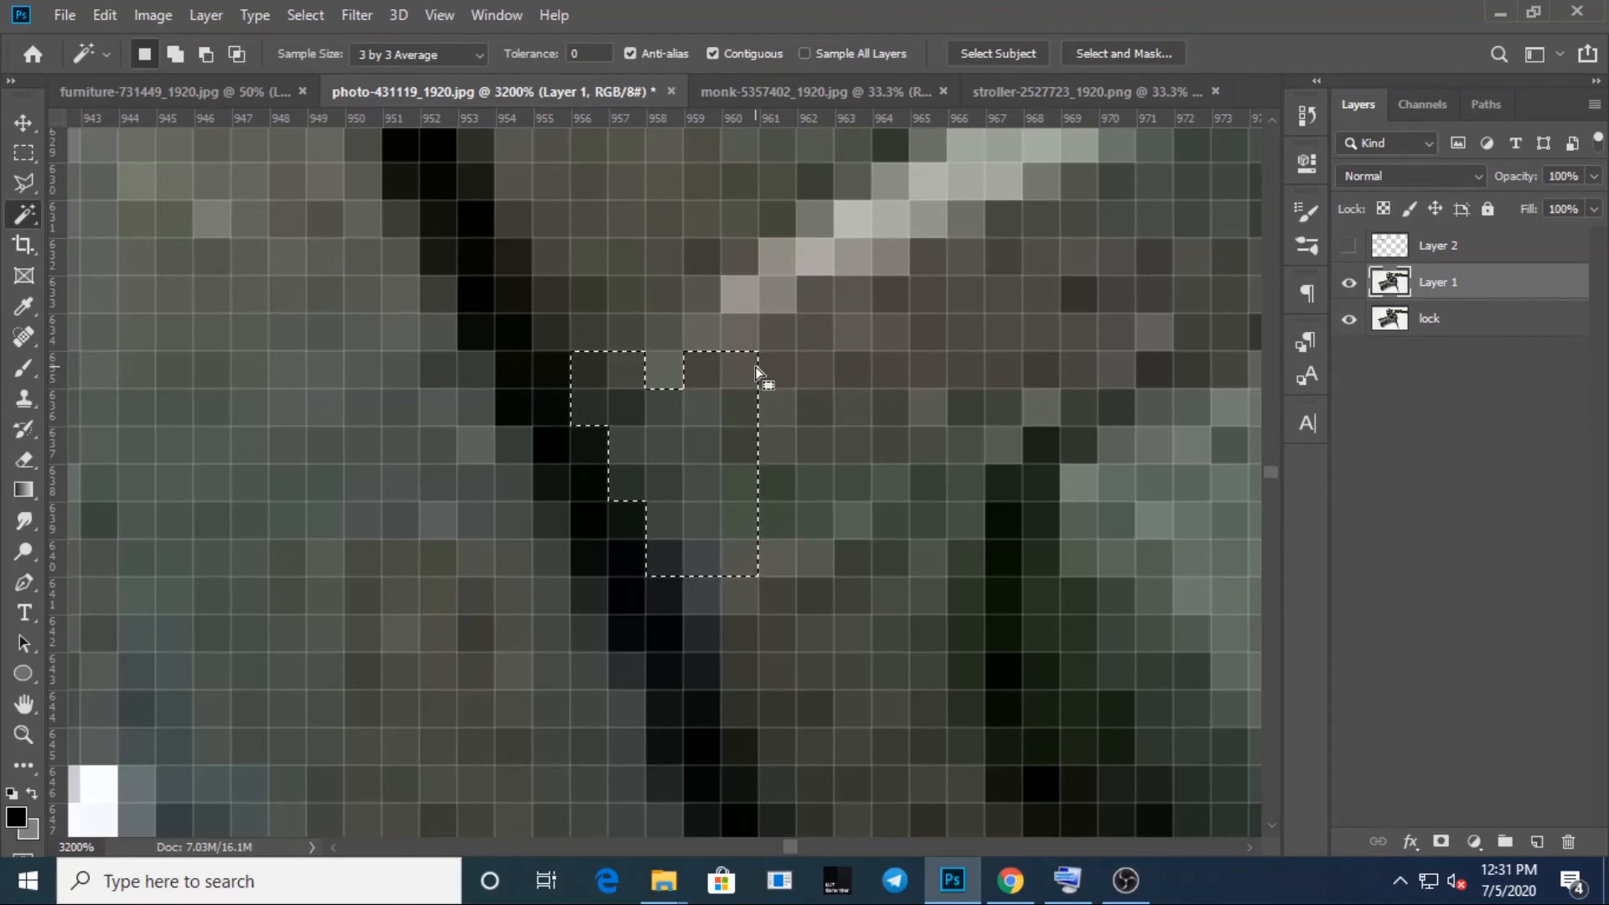
key("ctrl+minus")
key("ctrl+minus")
key("ctrl+minus")
key("ctrl+minus")
key("ctrl+minus")
key("ctrl+minus")
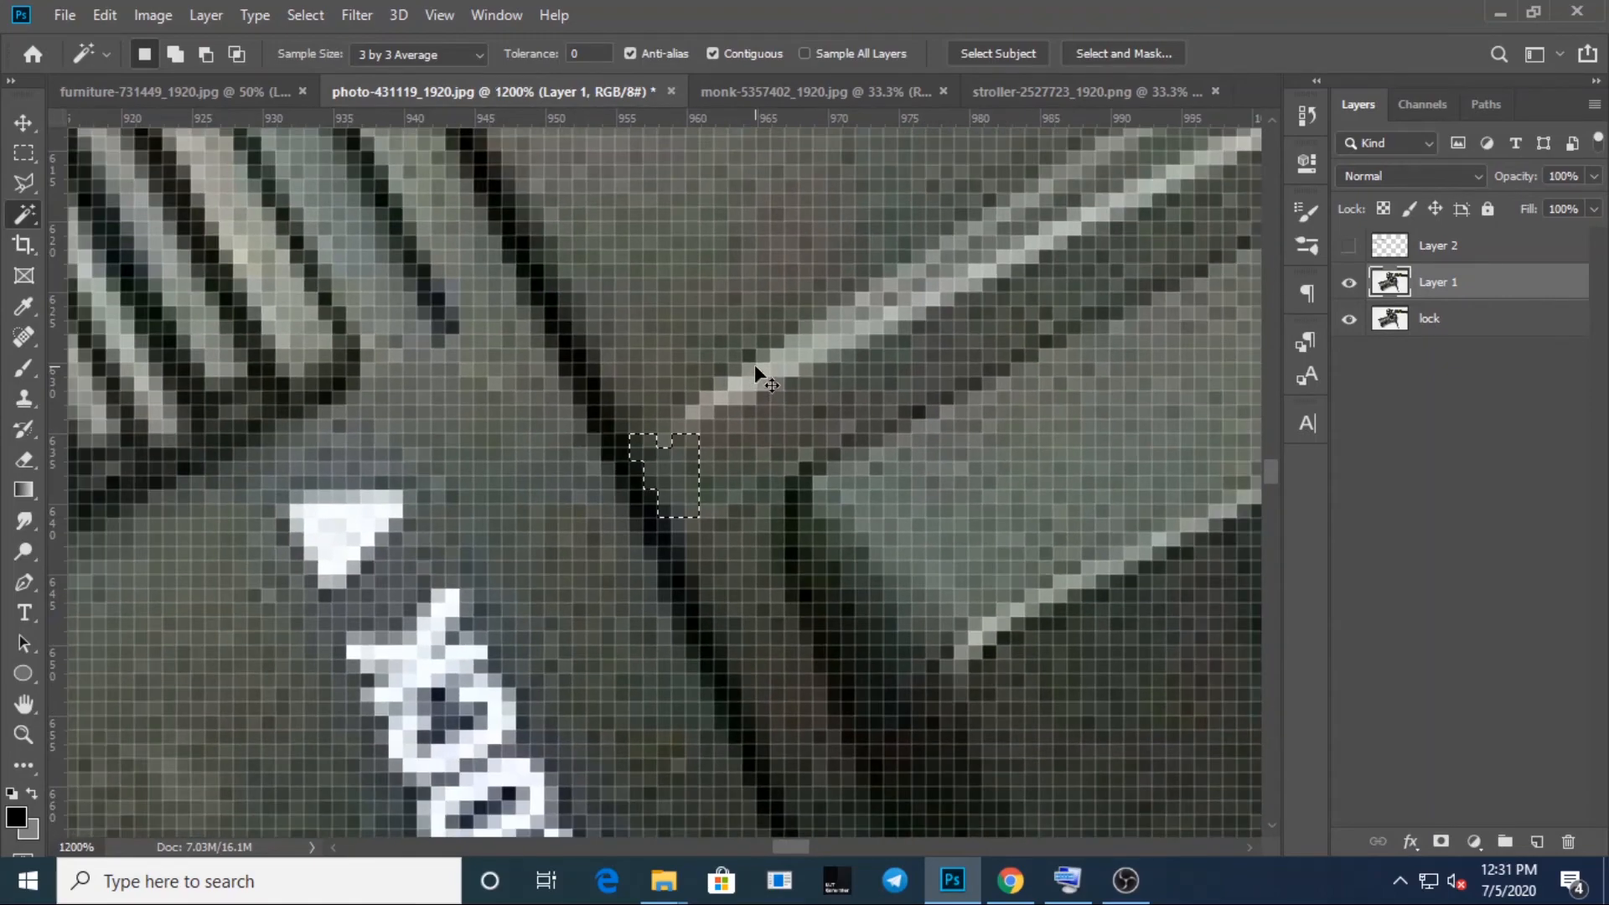
key("ctrl+minus")
key("ctrl+minus")
key("ctrl+minus")
key("ctrl+minus")
key("ctrl+minus")
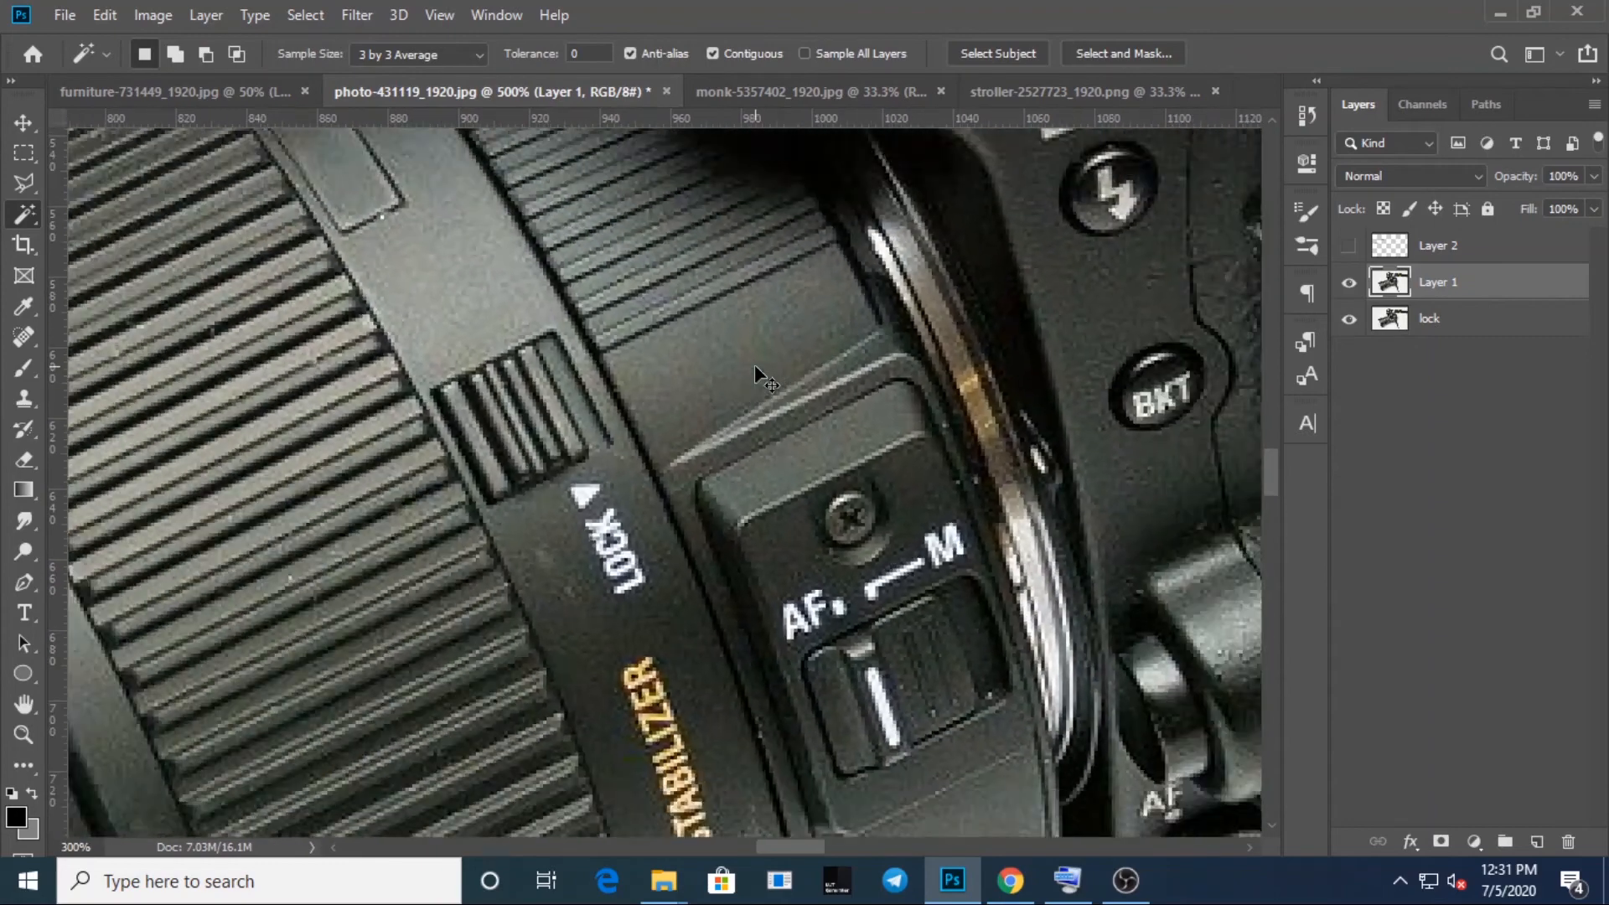
key("ctrl+minus")
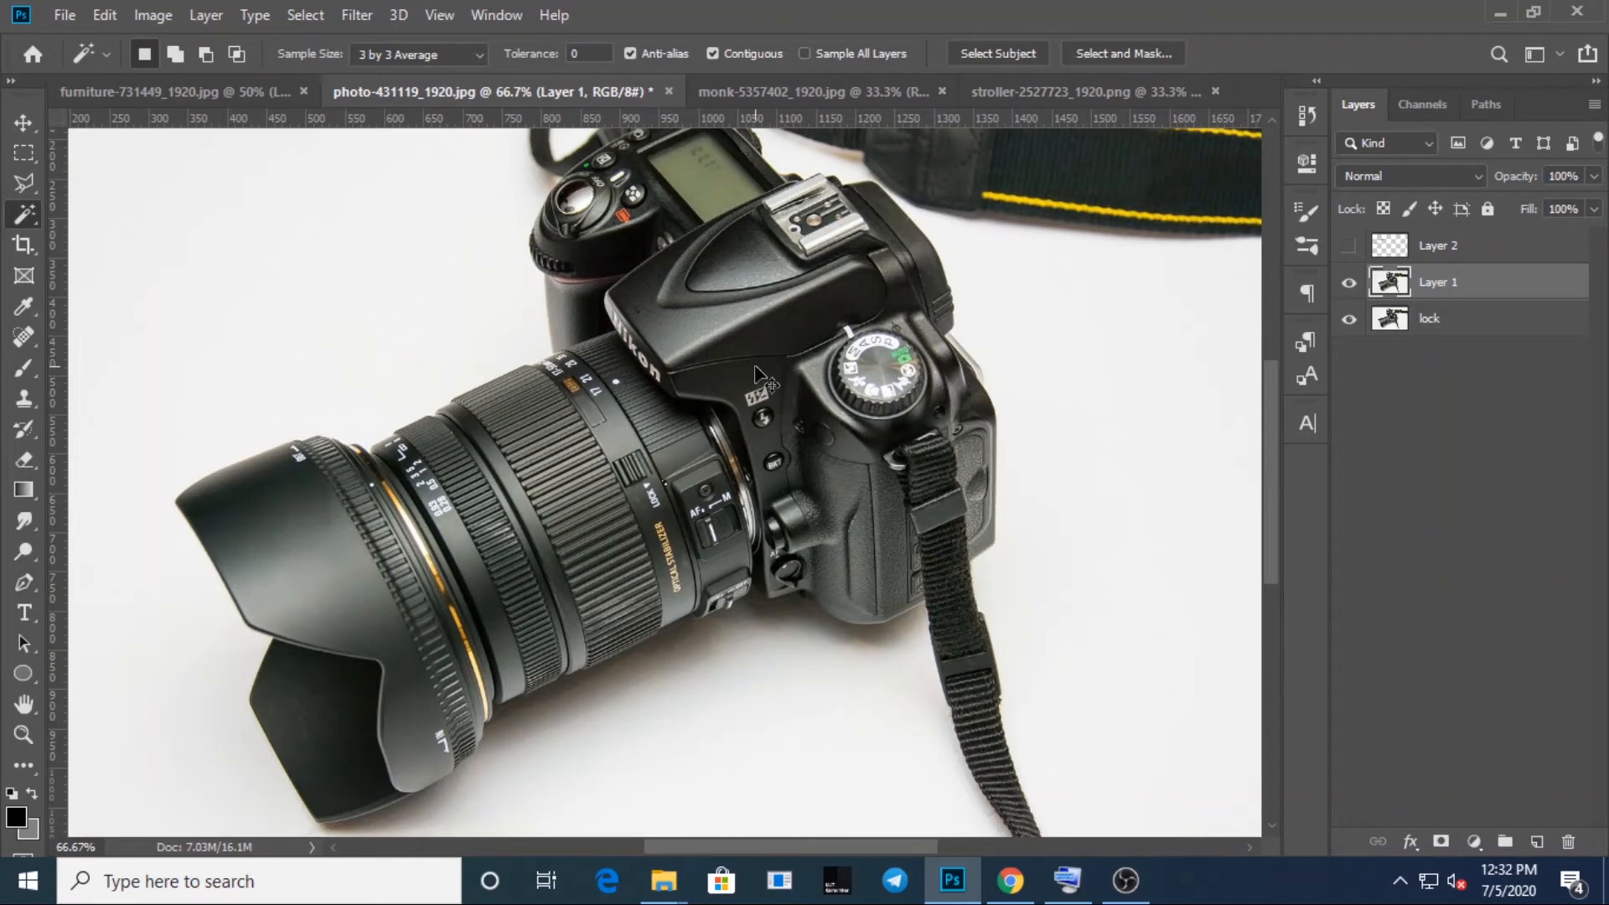
Set the Sample Size to 5 by 5 Average, try the Magic Wand on the white background above the lens, and clear the selection
left_click(459, 54)
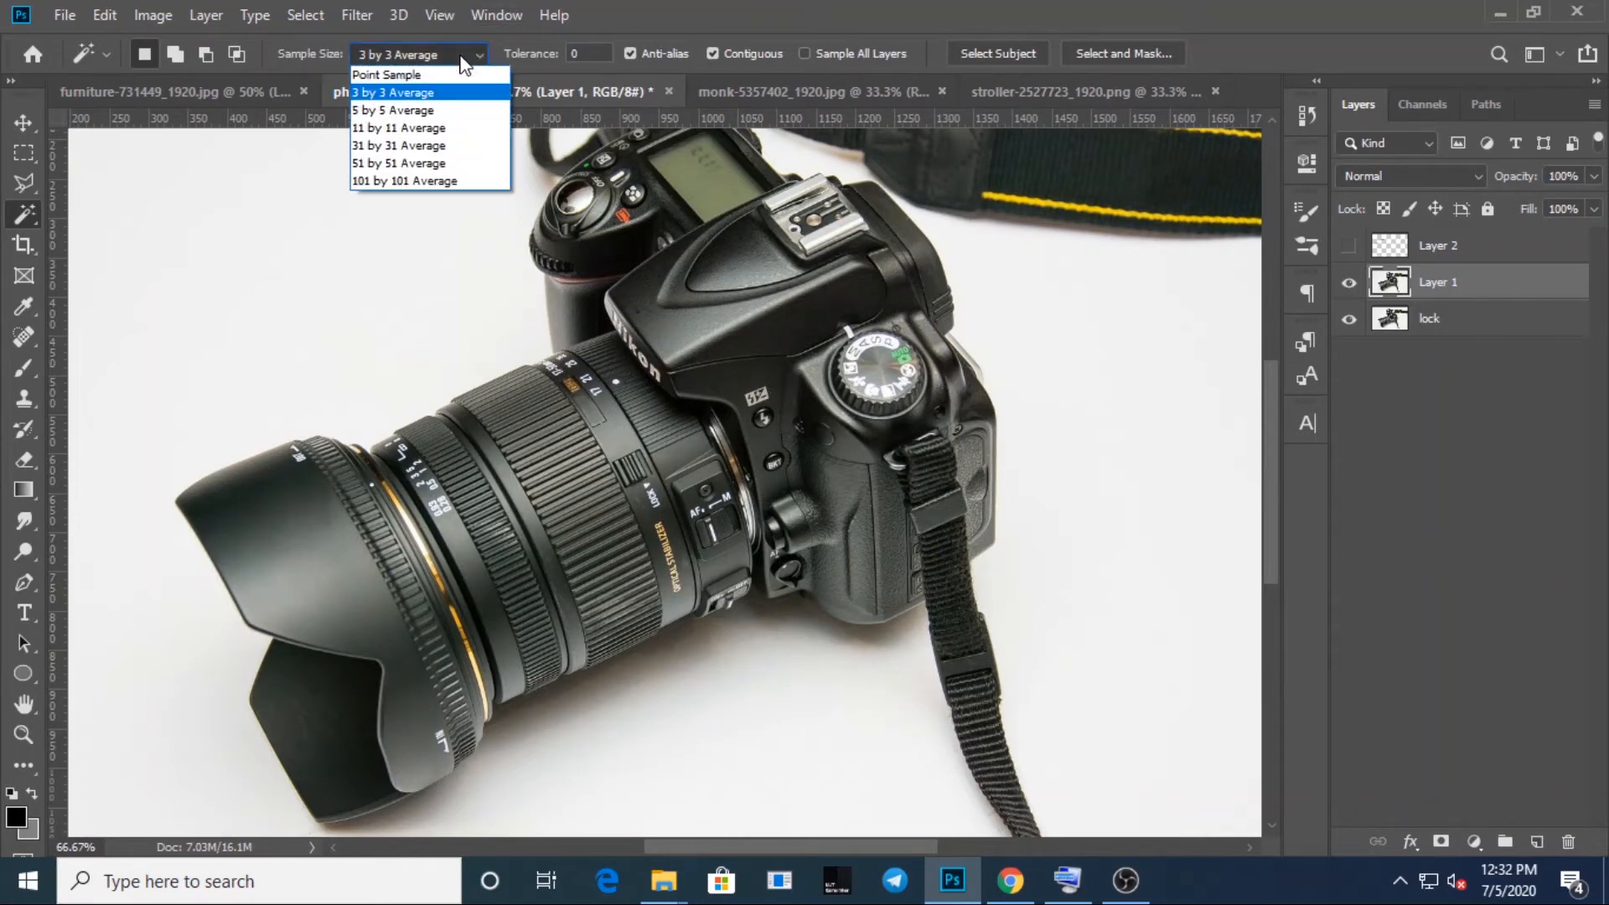
left_click(417, 102)
left_click(299, 248)
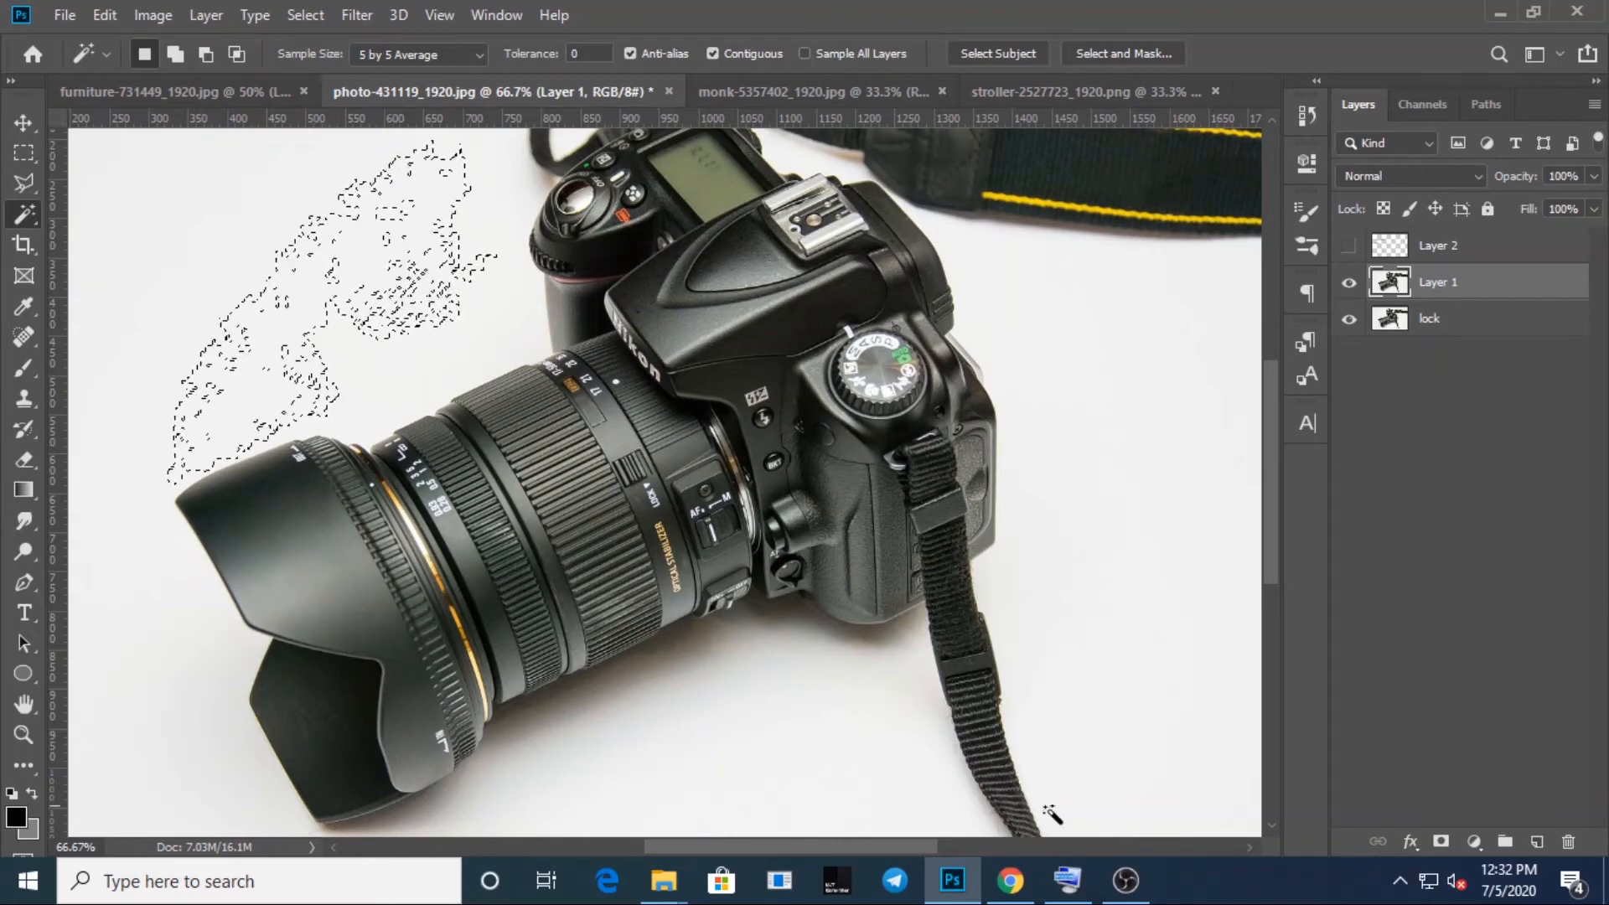
key("ctrl+d")
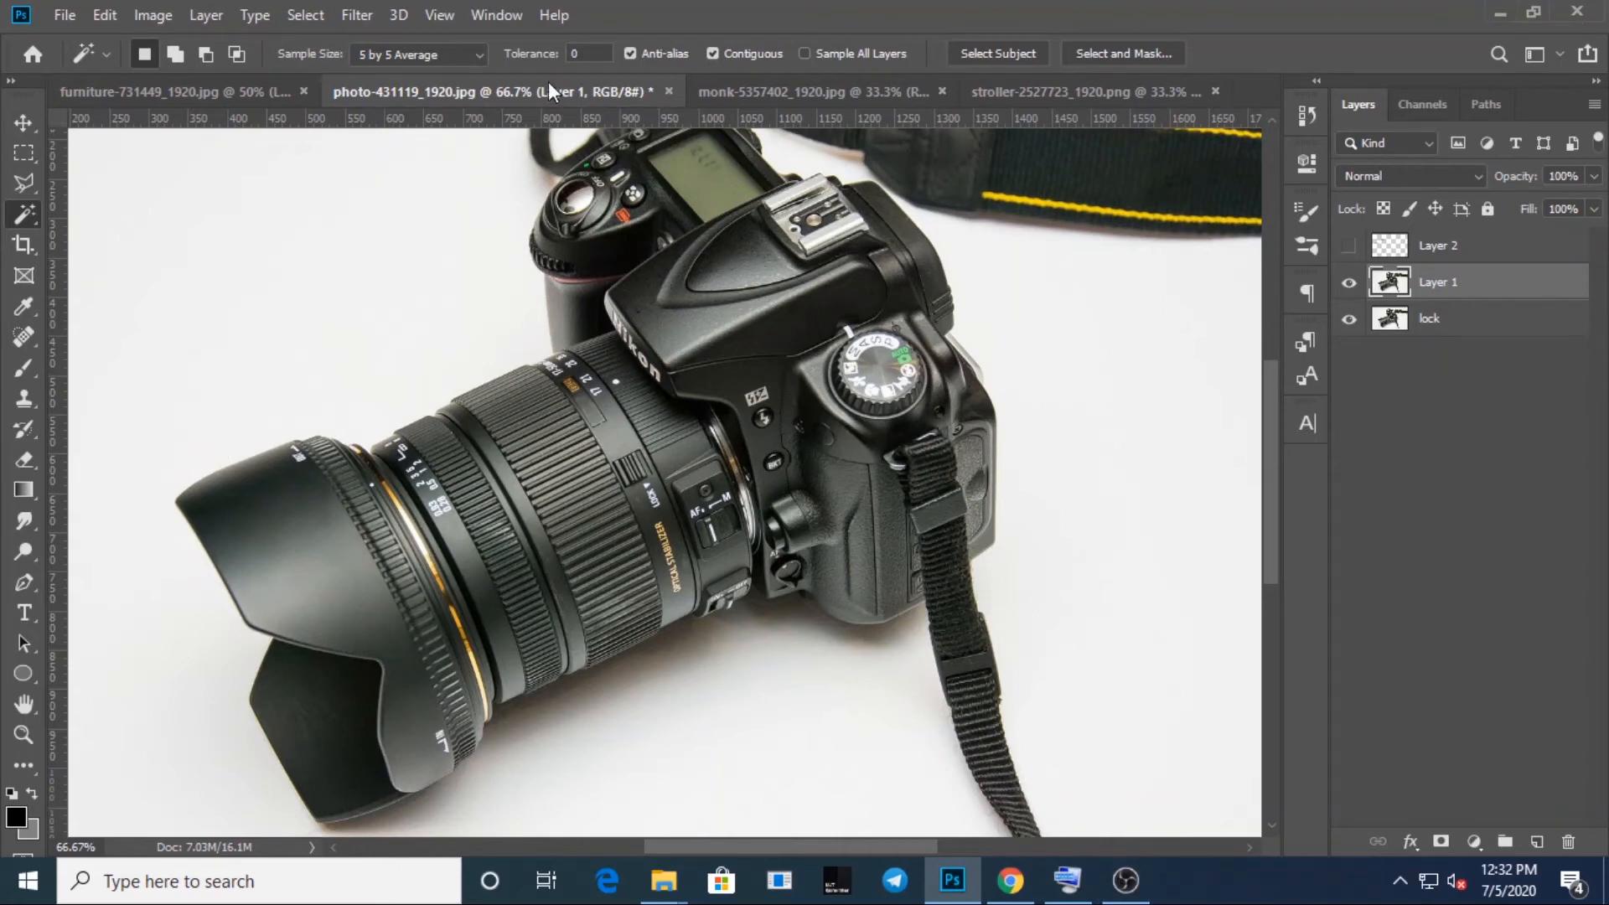
Set the Tolerance to 50, try the Magic Wand on the white background above the lens, and clear the selection
left_click(467, 54)
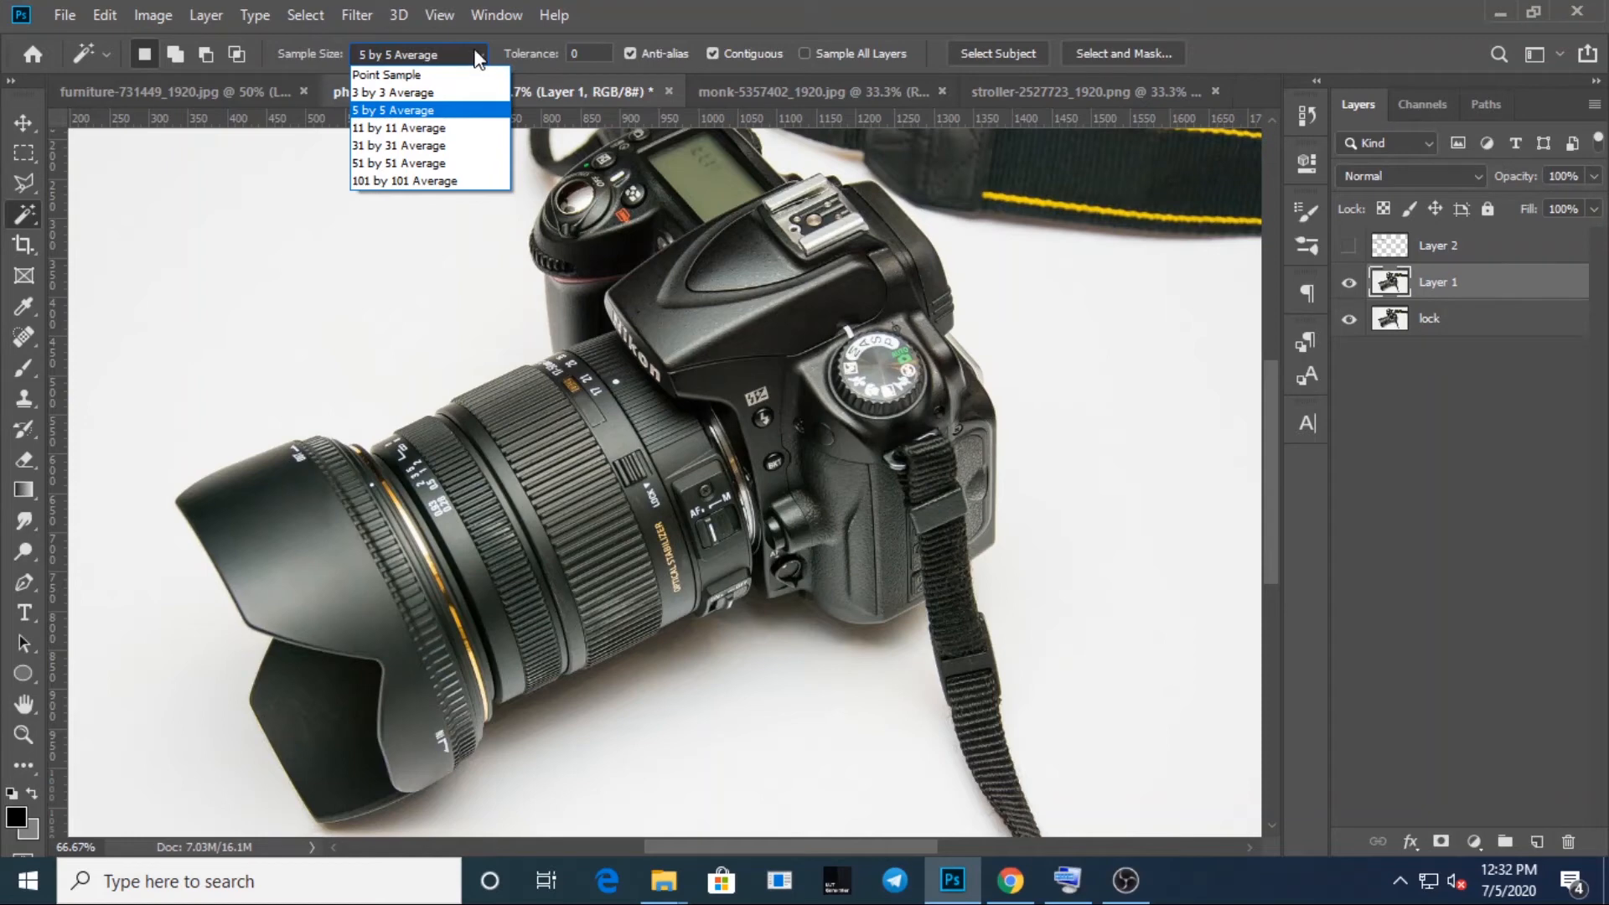
left_click(657, 23)
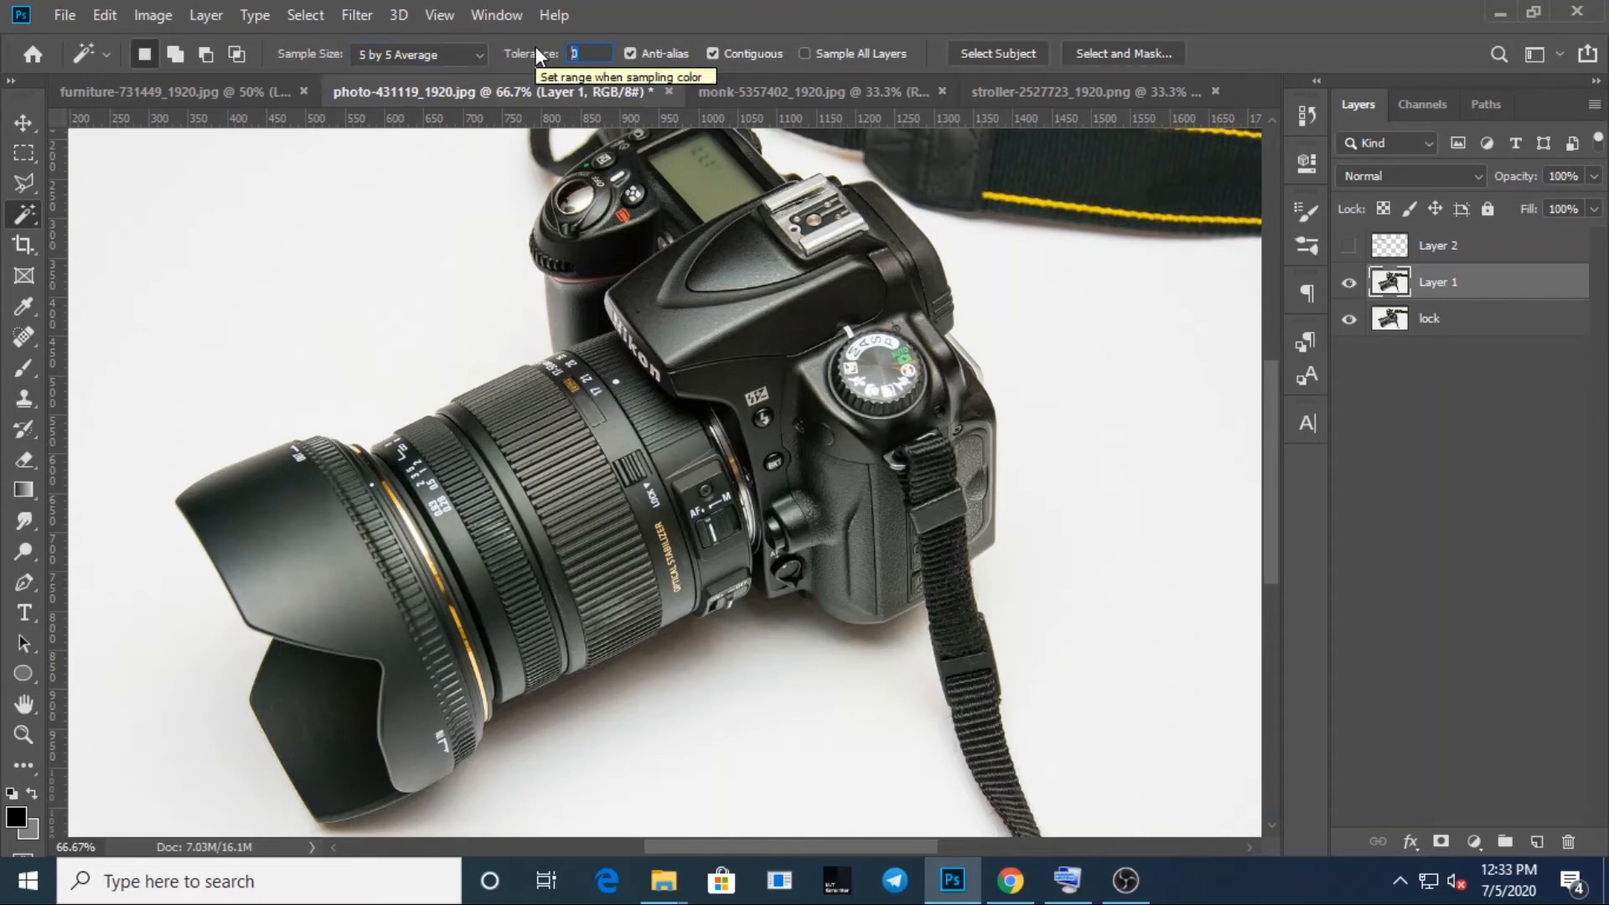
type("5550")
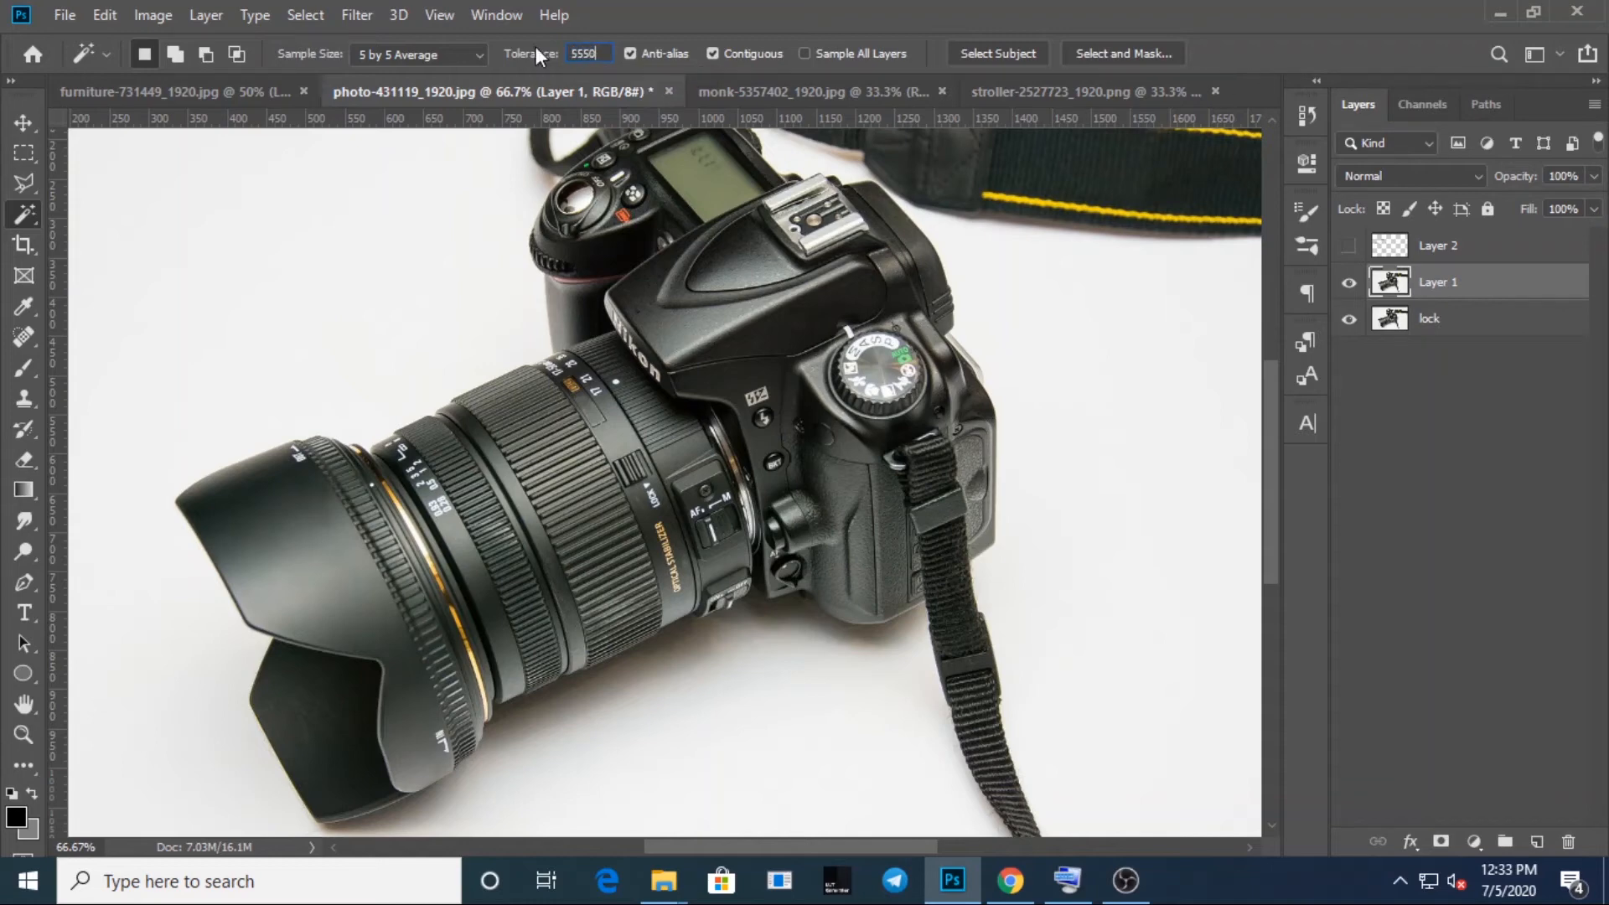
key("BackSpace")
key("BackSpace")
key("BackSpace")
left_click(350, 238)
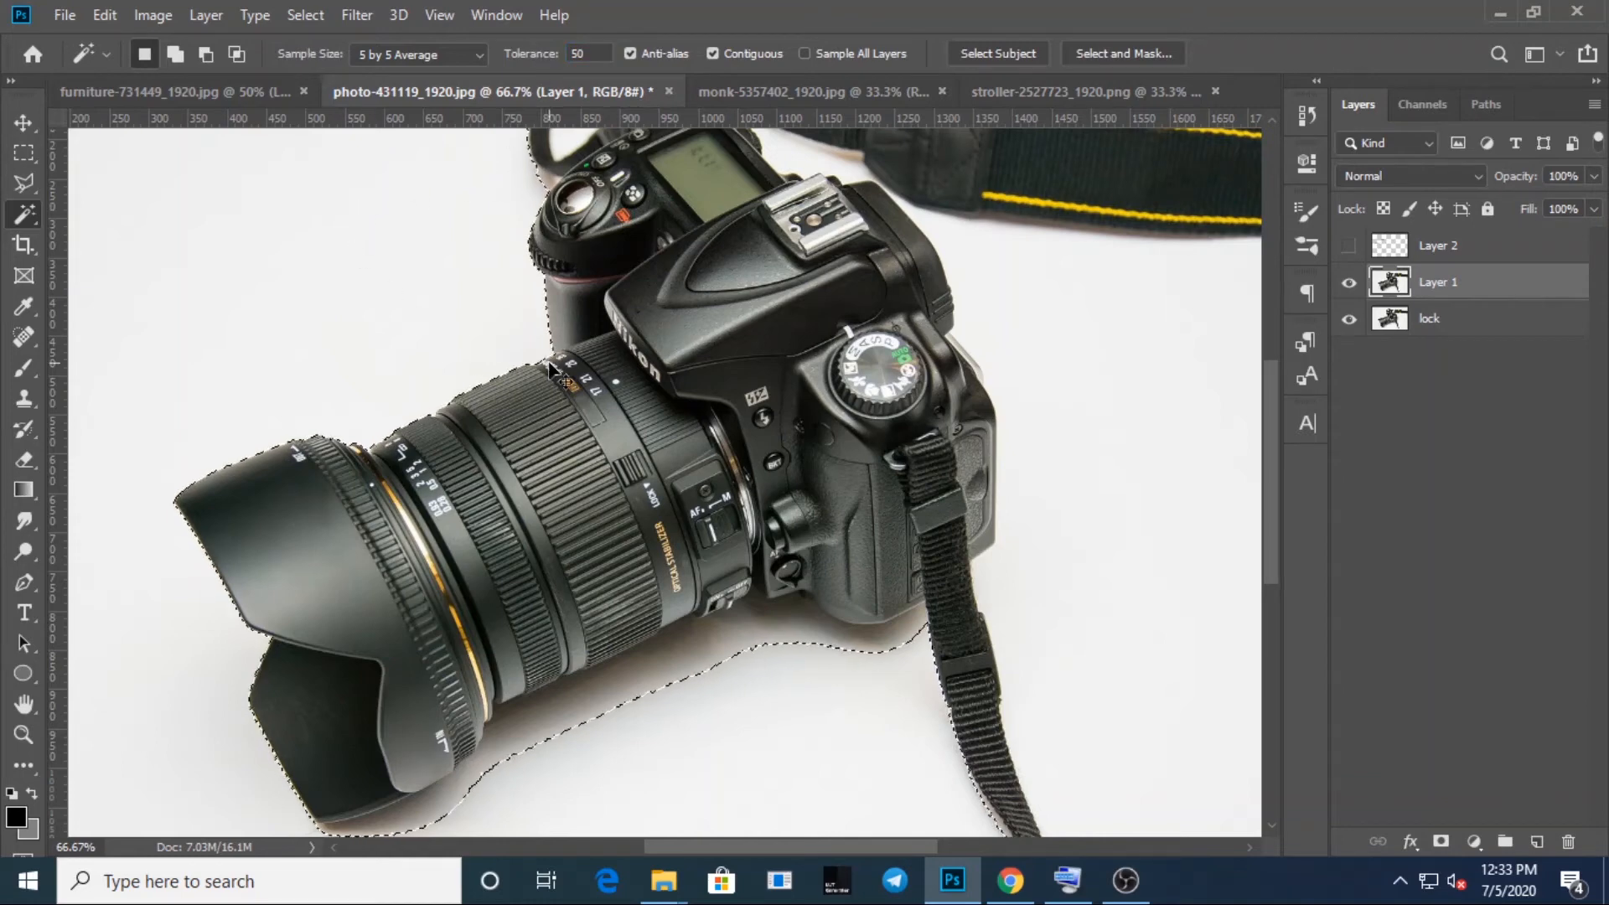
key("ctrl+minus")
key("ctrl+minus")
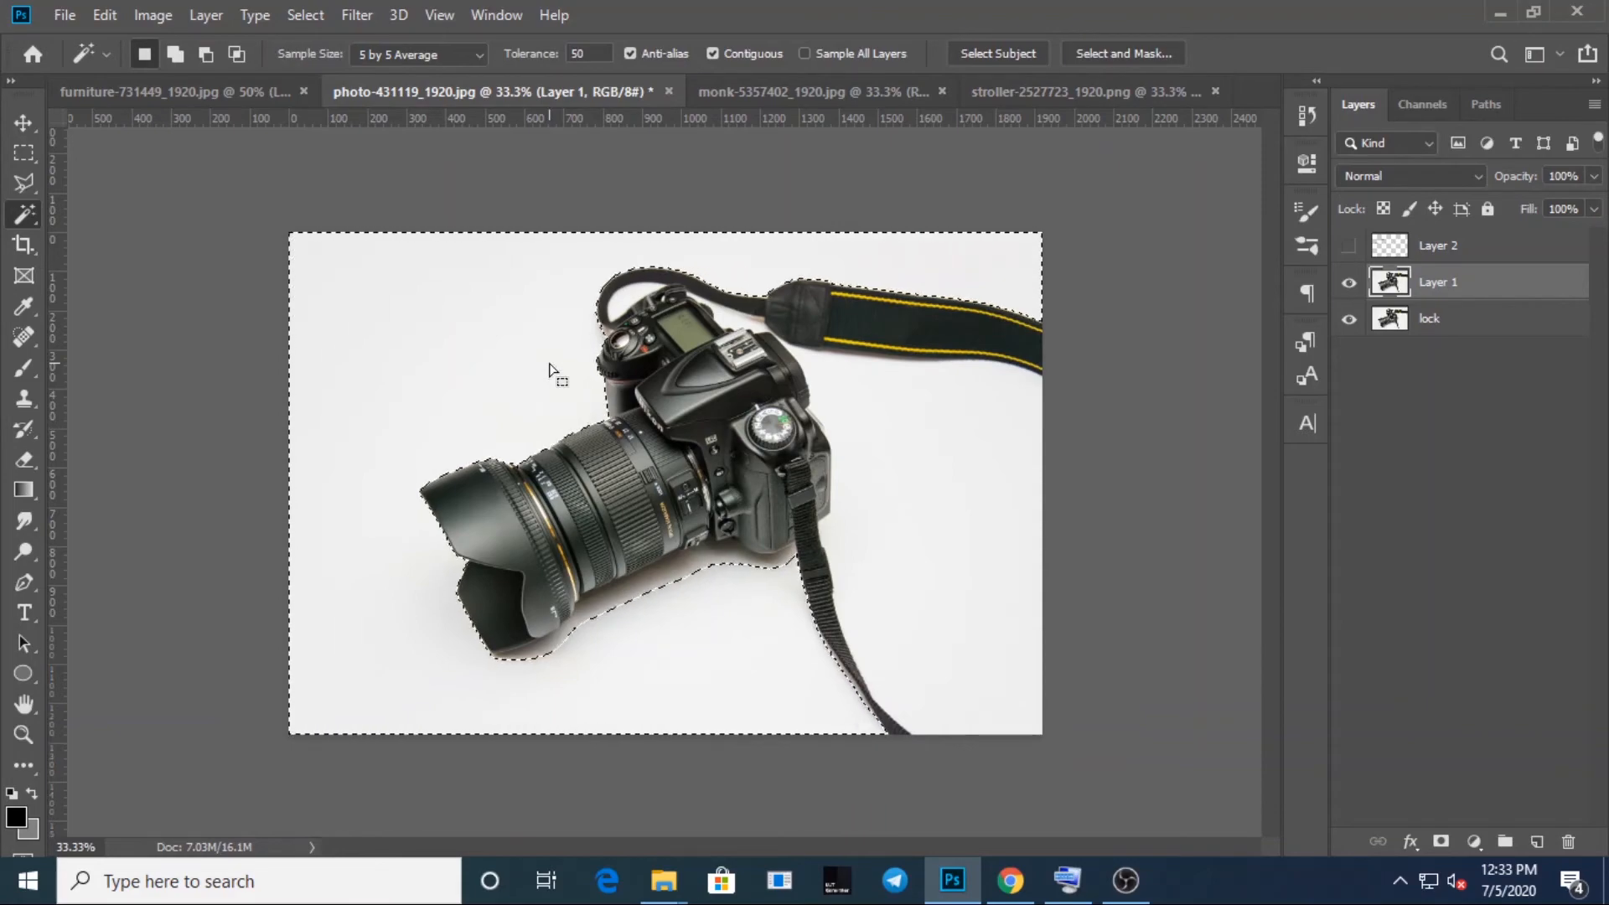
key("ctrl+d")
Reselect the white background around the camera with the Magic Wand at Tolerance 50 and examine the selection edge
key("ctrl+plus")
key("ctrl+plus")
key("ctrl+plus")
key("ctrl+plus")
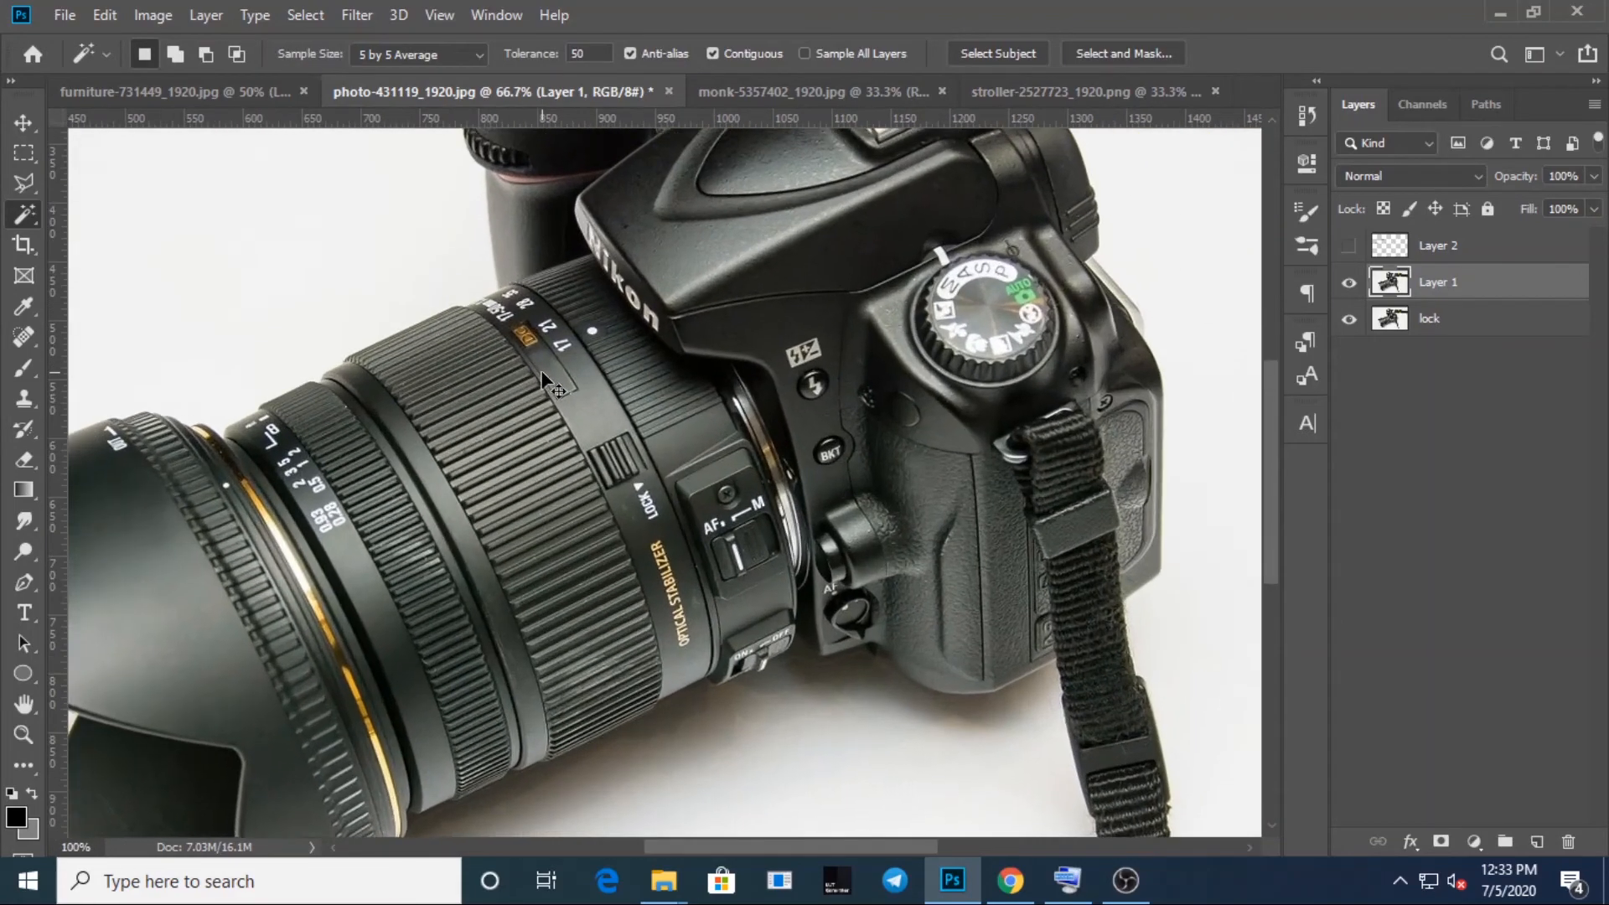
left_click_drag(1266, 461, 1274, 591)
key("ctrl+minus")
key("ctrl+minus")
key("ctrl+minus")
key("ctrl+minus")
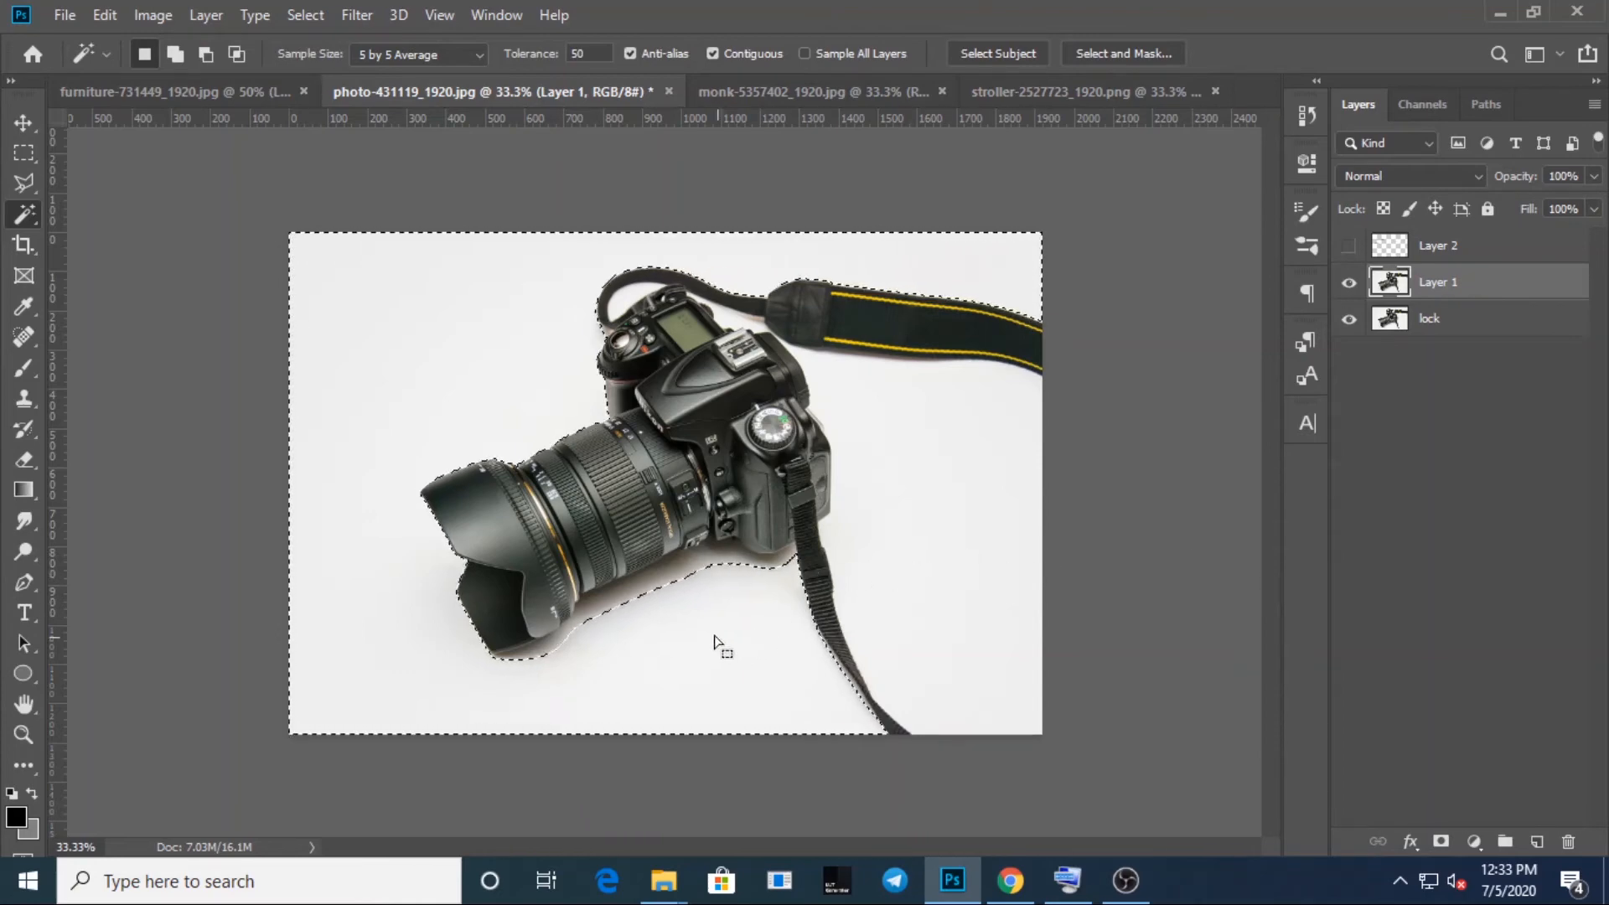
Set the Tolerance to 10, select the white background with the Magic Wand, and examine the edge around the lens hood
left_click(589, 53)
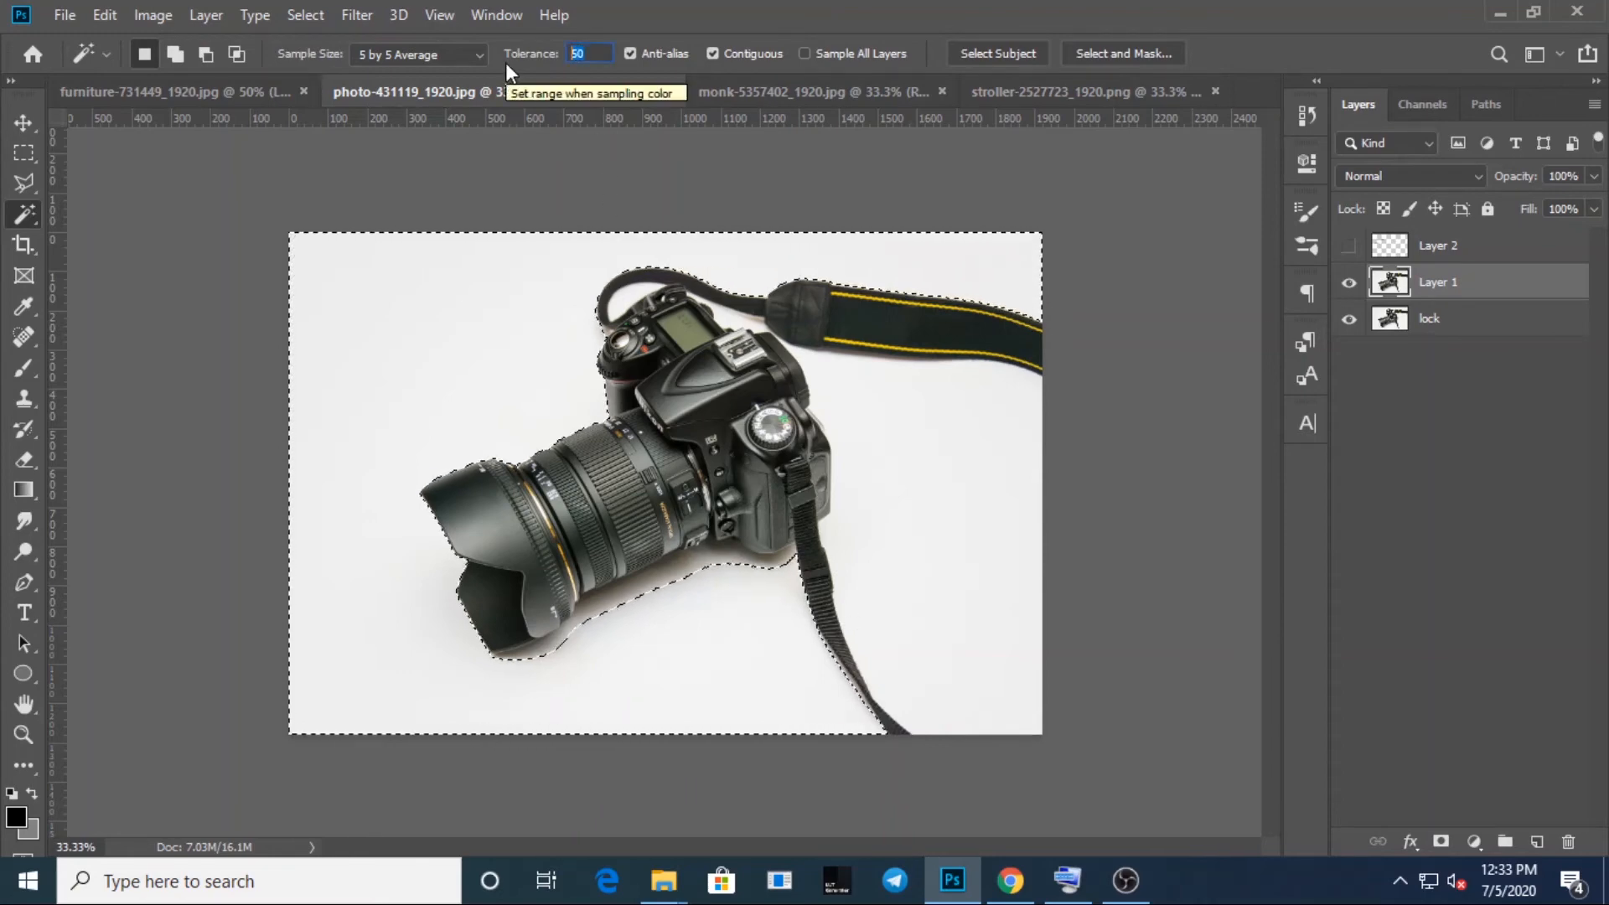
type("10")
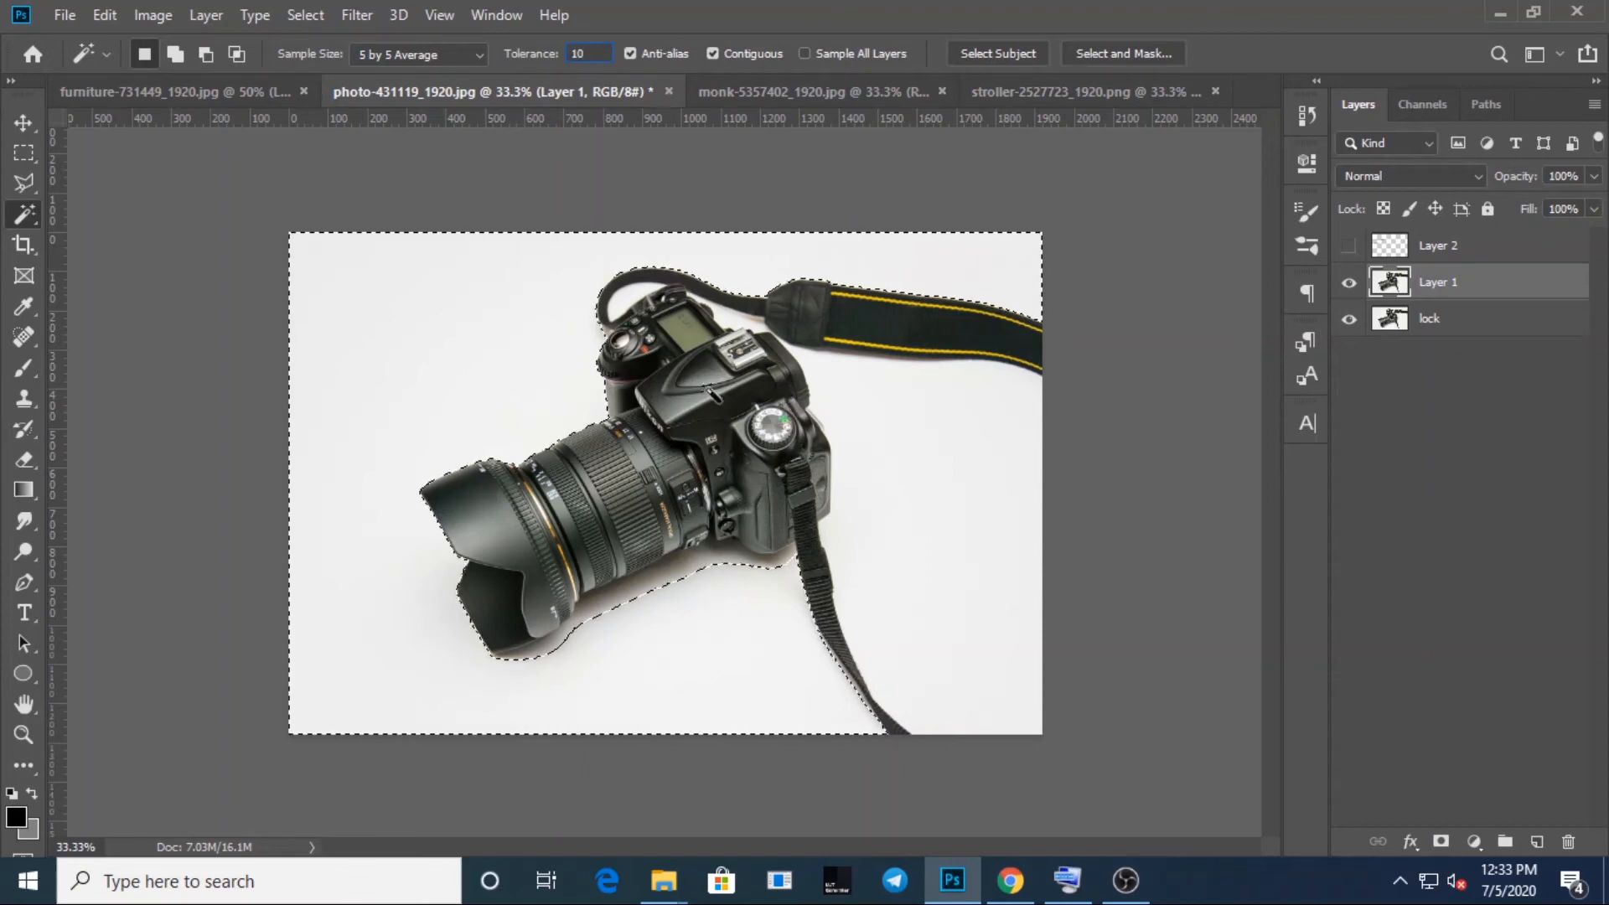
left_click(489, 352)
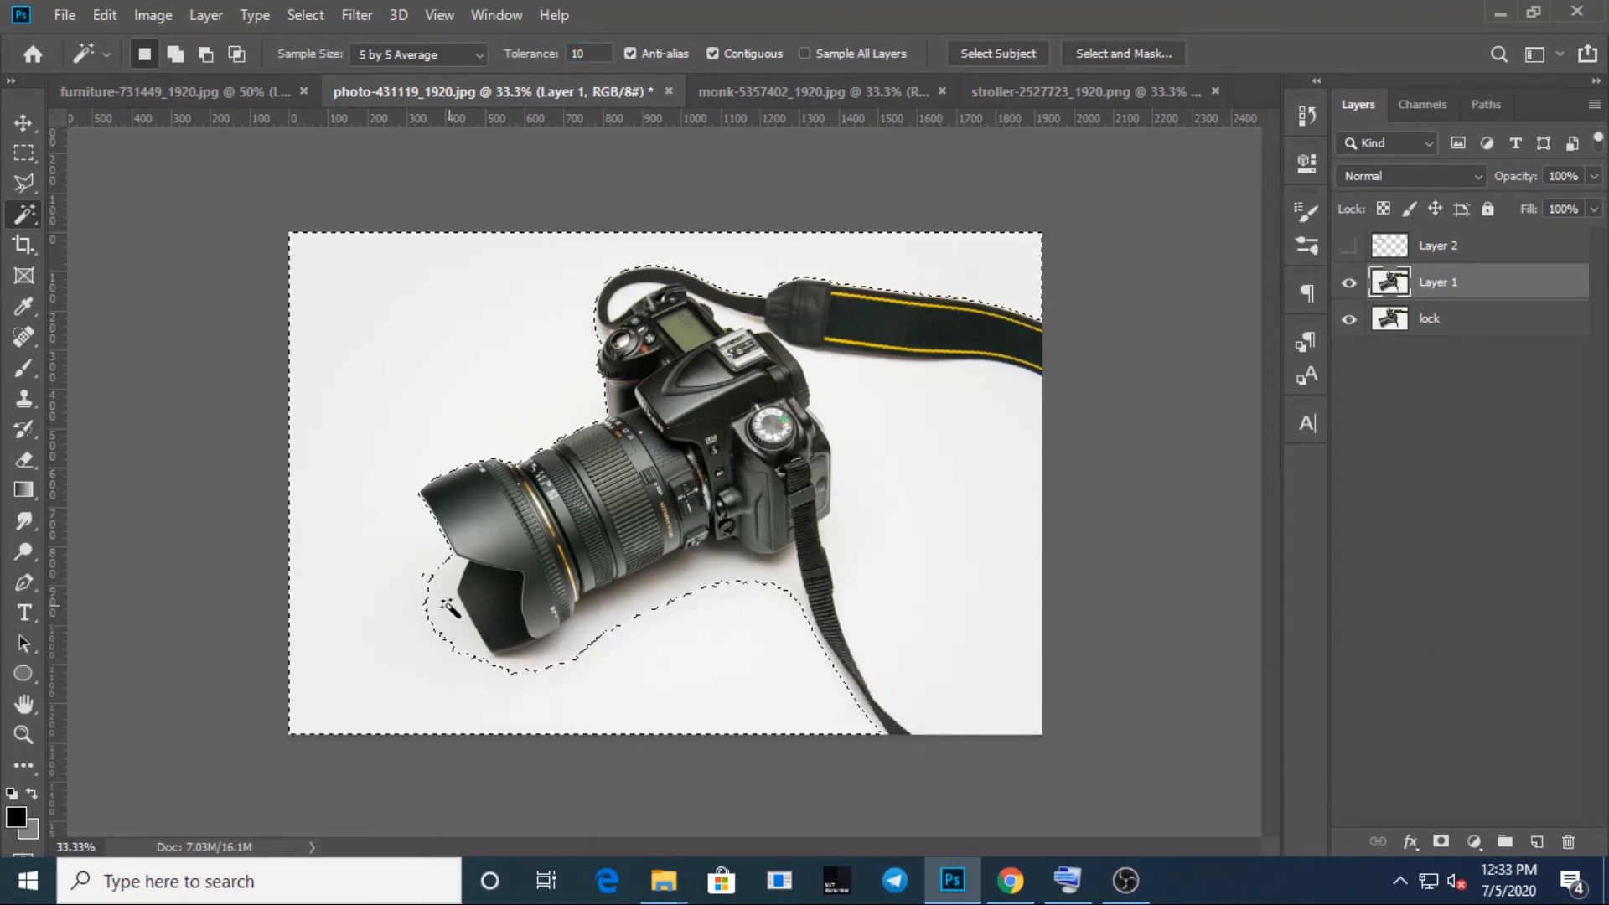
key("ctrl+plus")
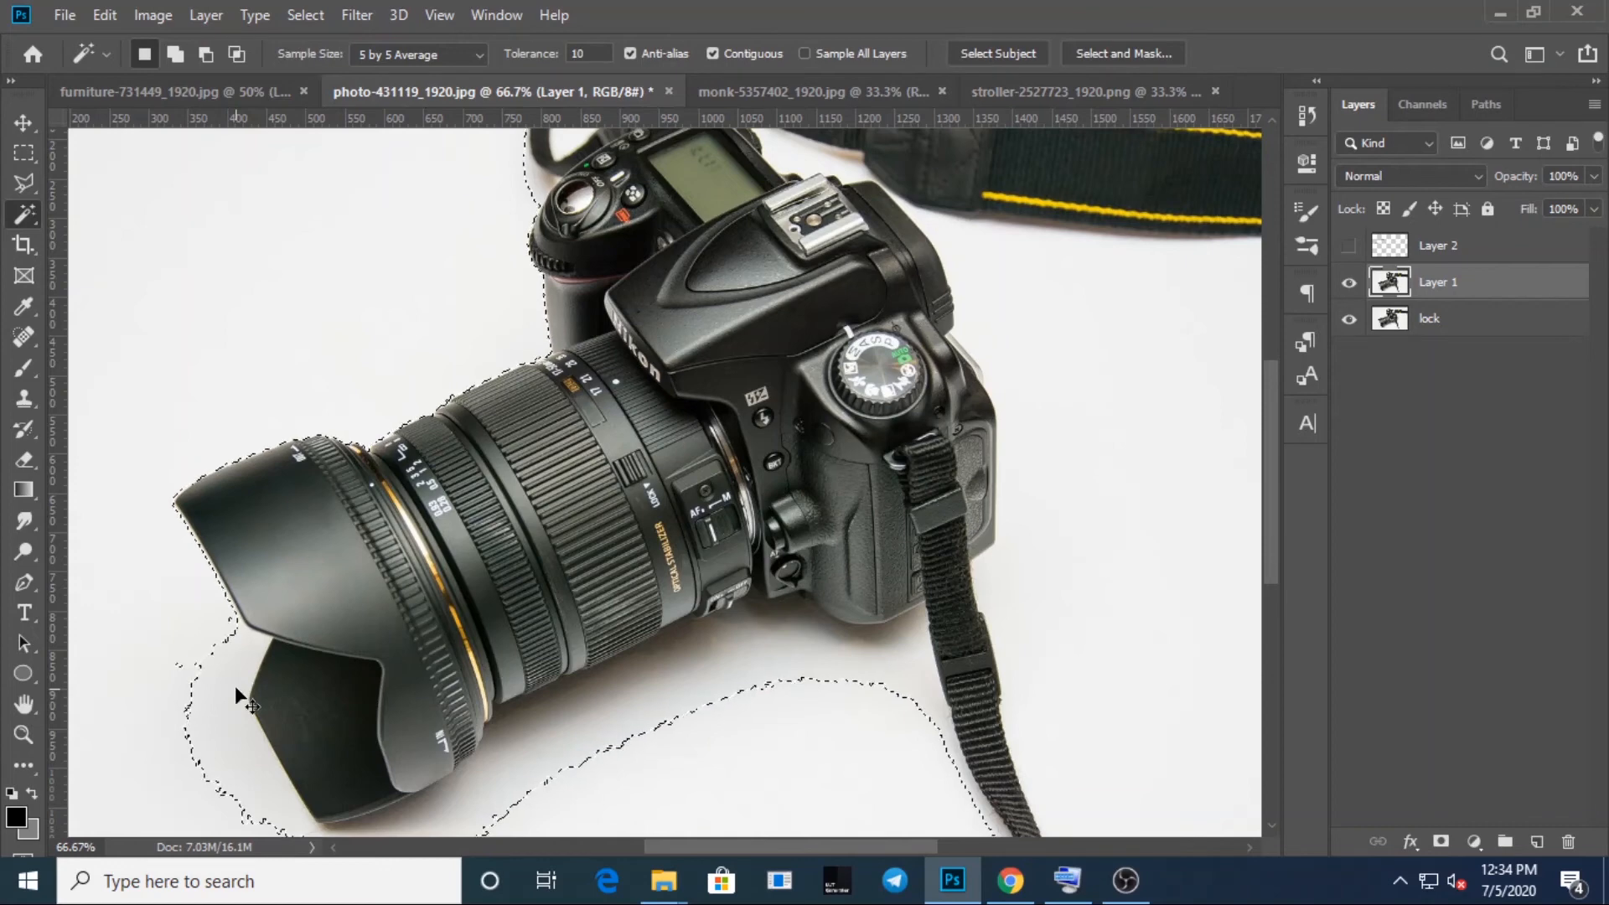
key("ctrl+minus")
key("ctrl+minus")
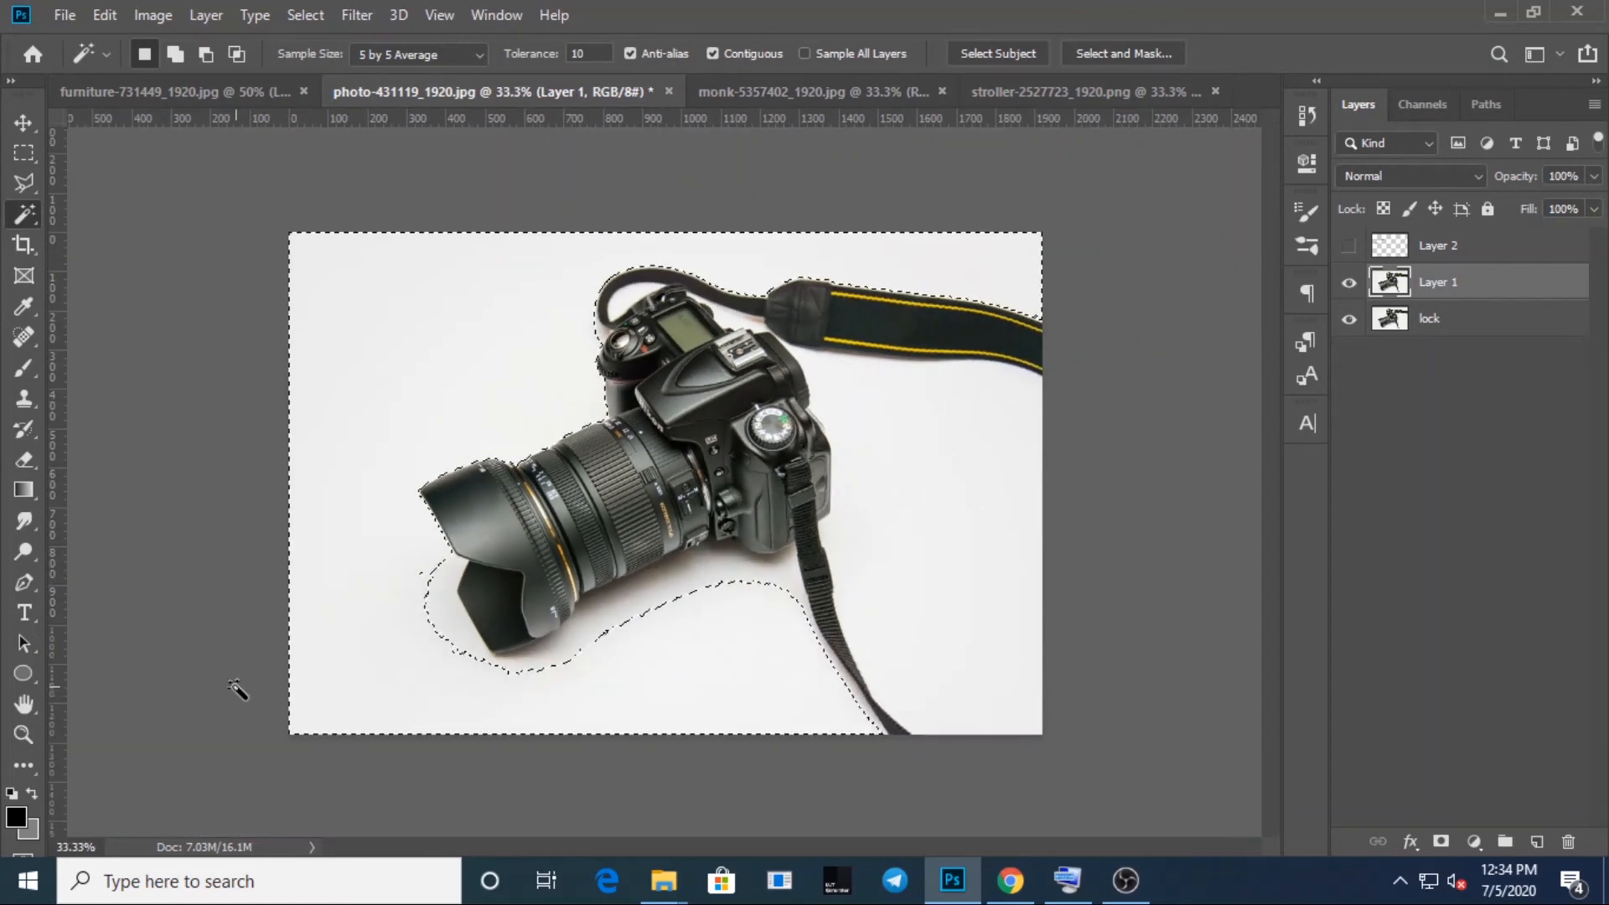
Set the Magic Wand to Point Sample with Tolerance 32 and make a fresh selection of the white background
left_click(466, 47)
left_click(429, 68)
left_click(577, 53)
type("3")
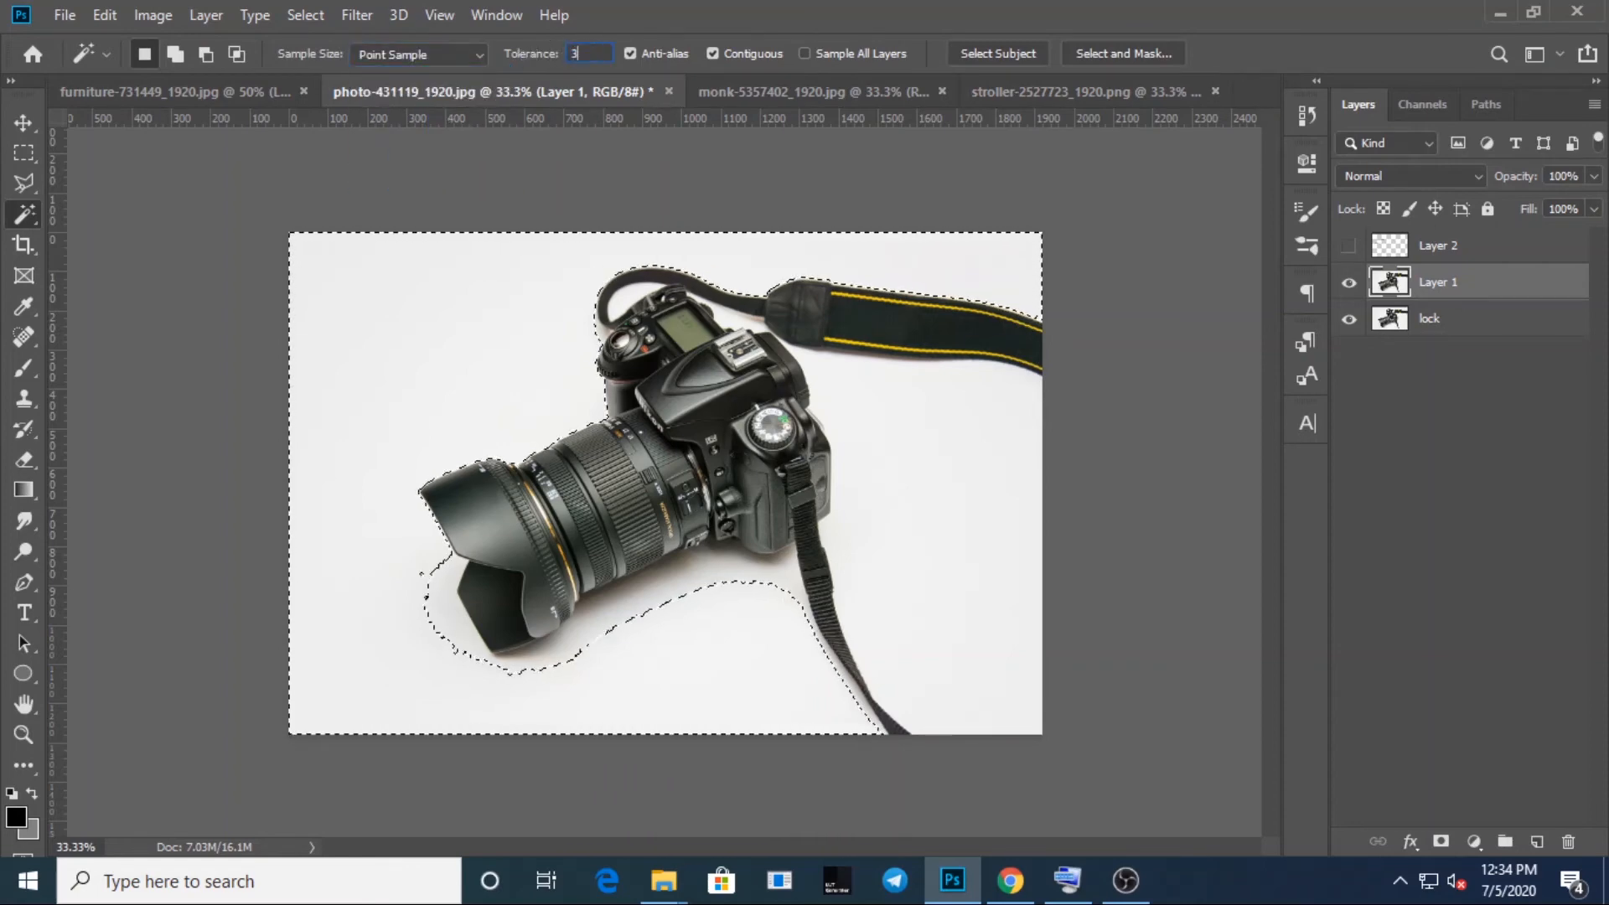
type("2")
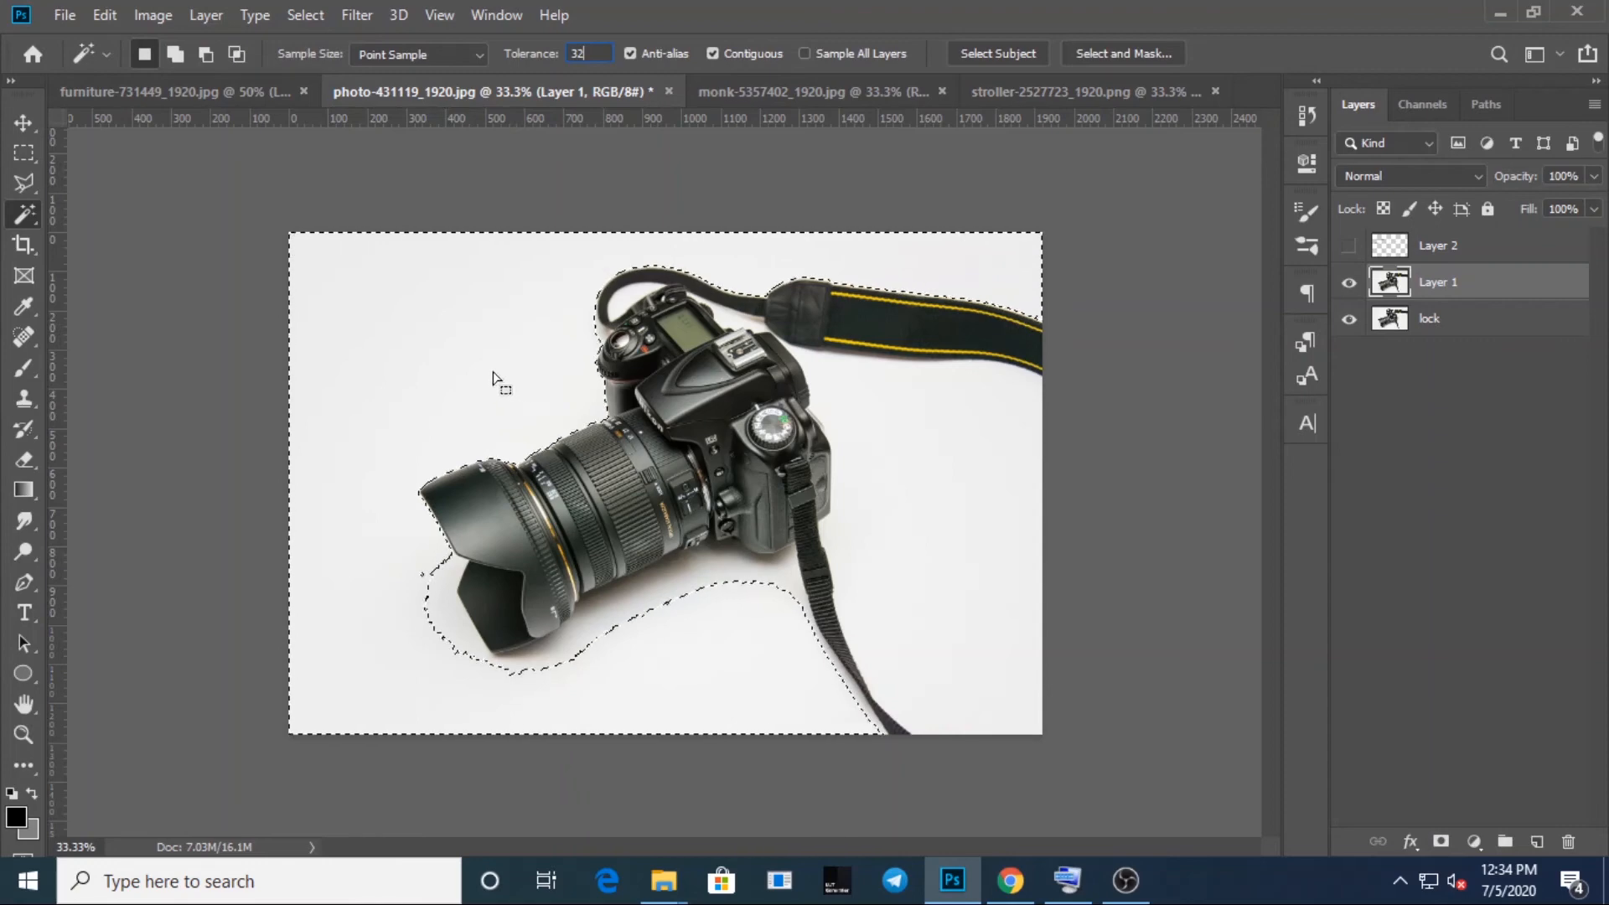
left_click(1511, 287)
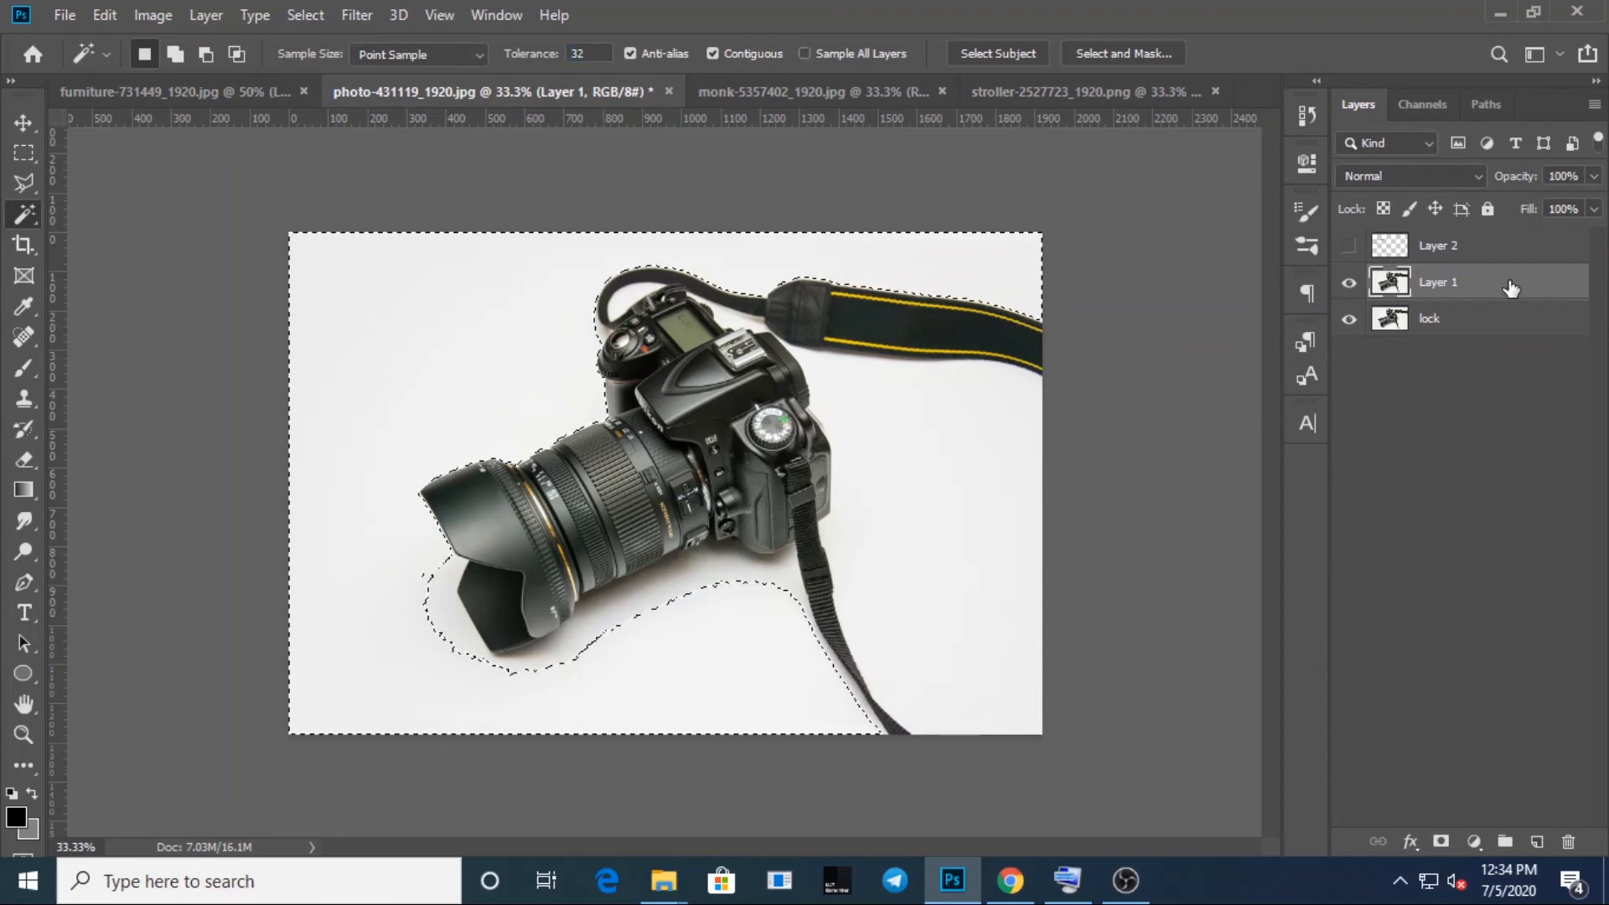
key("ctrl+d")
left_click(437, 356)
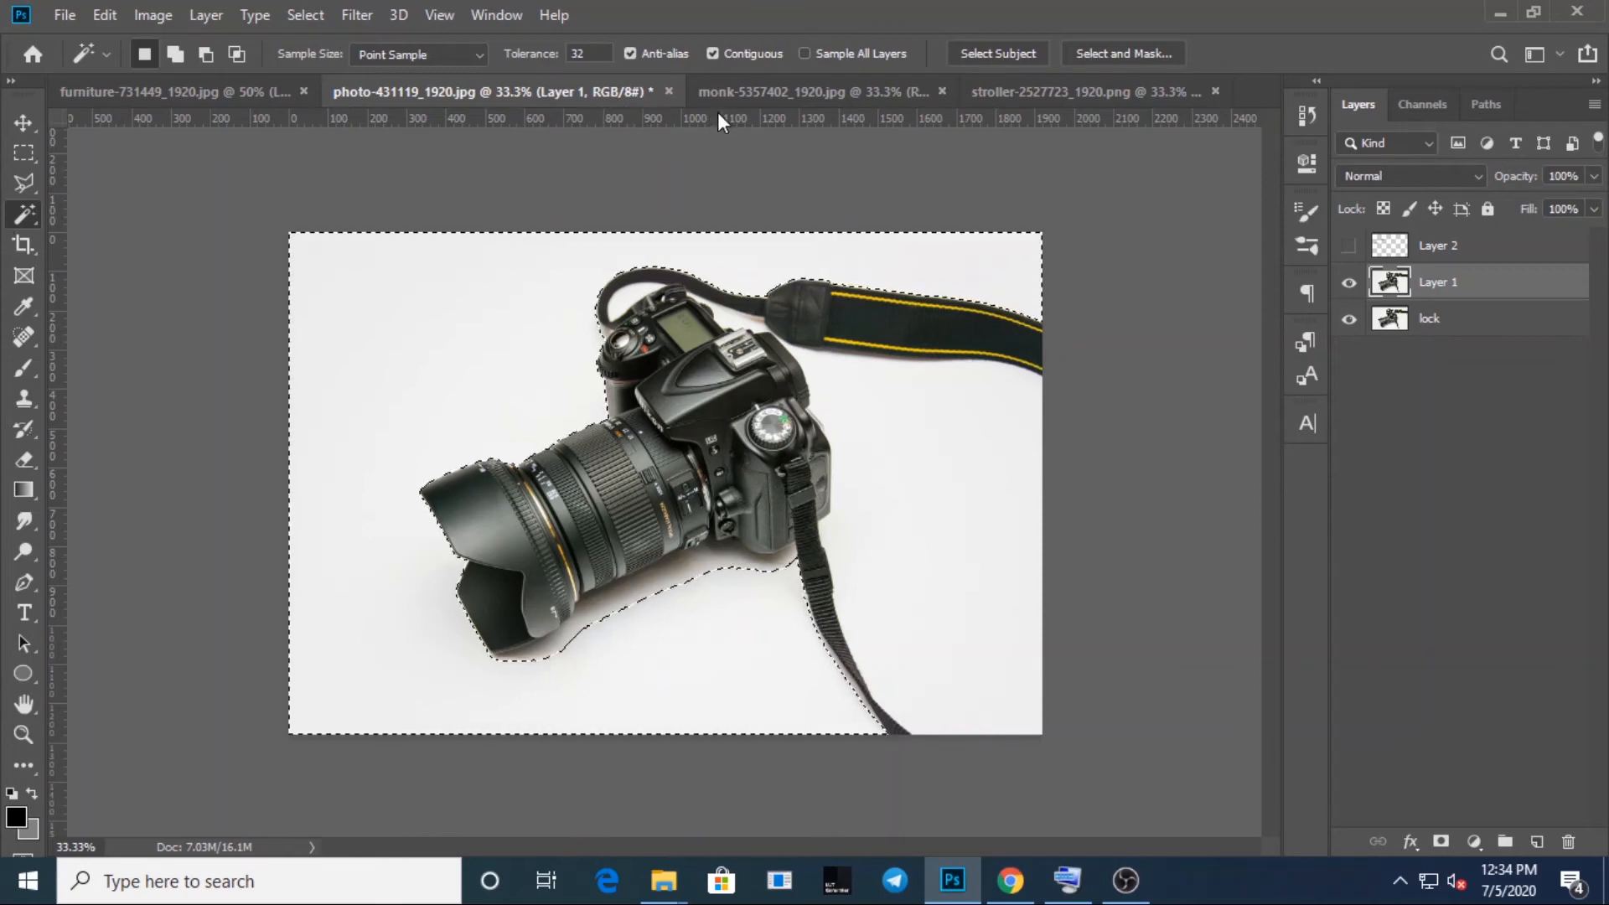
Switch to the monk image and turn on Auto-Enhance for the Quick Selection tool, after reviewing its brush settings
left_click(751, 99)
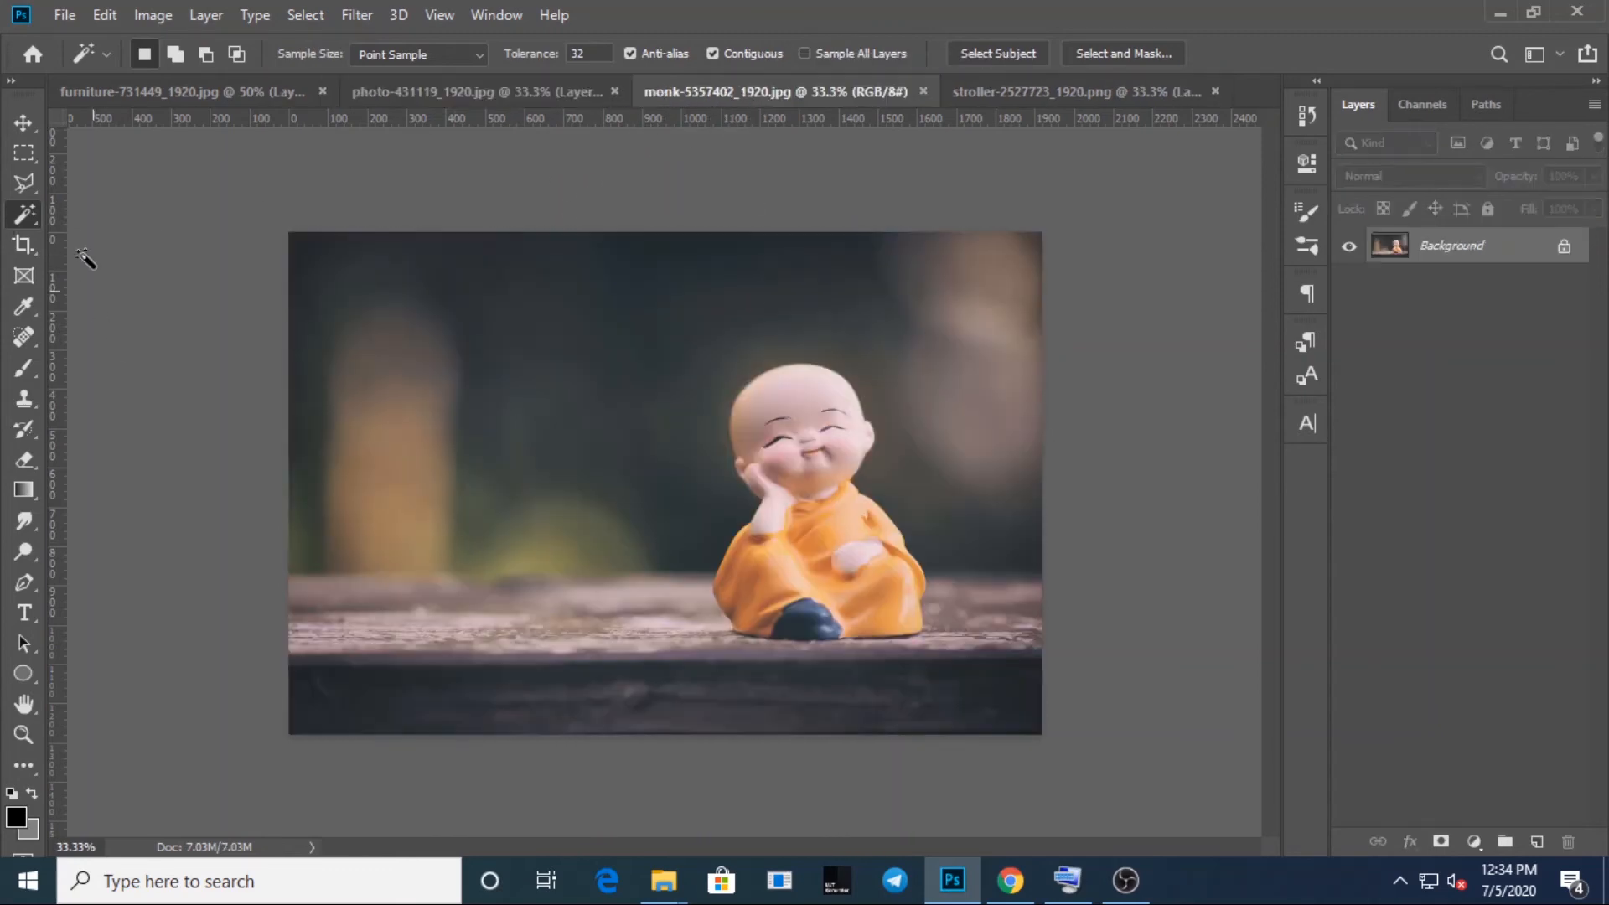
right_click(18, 218)
left_click(104, 213)
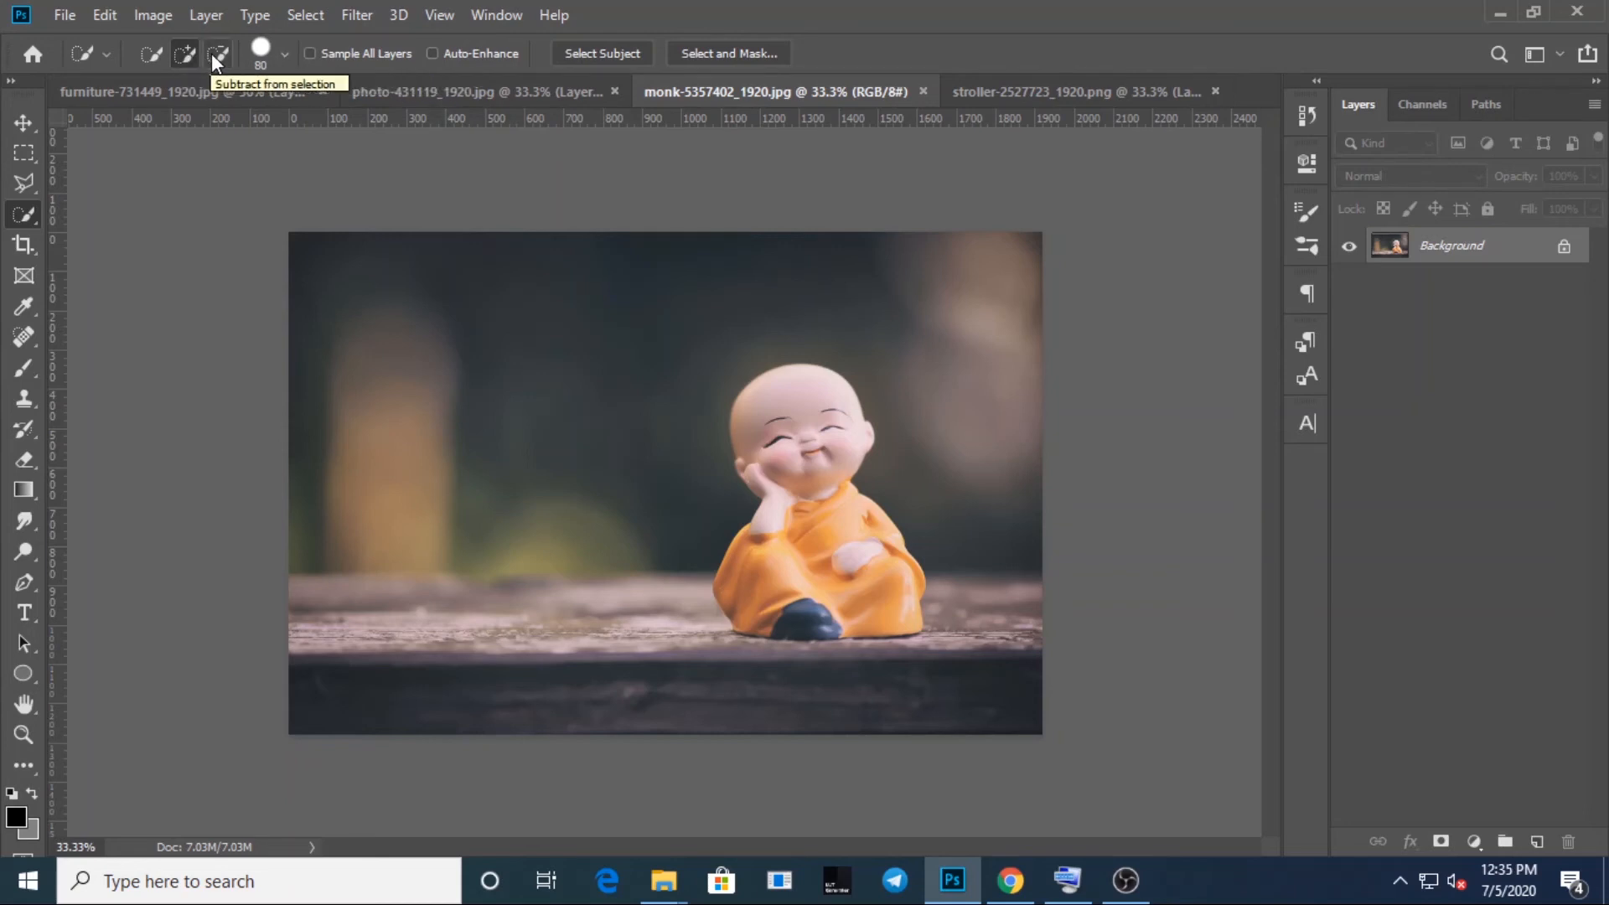
left_click(279, 63)
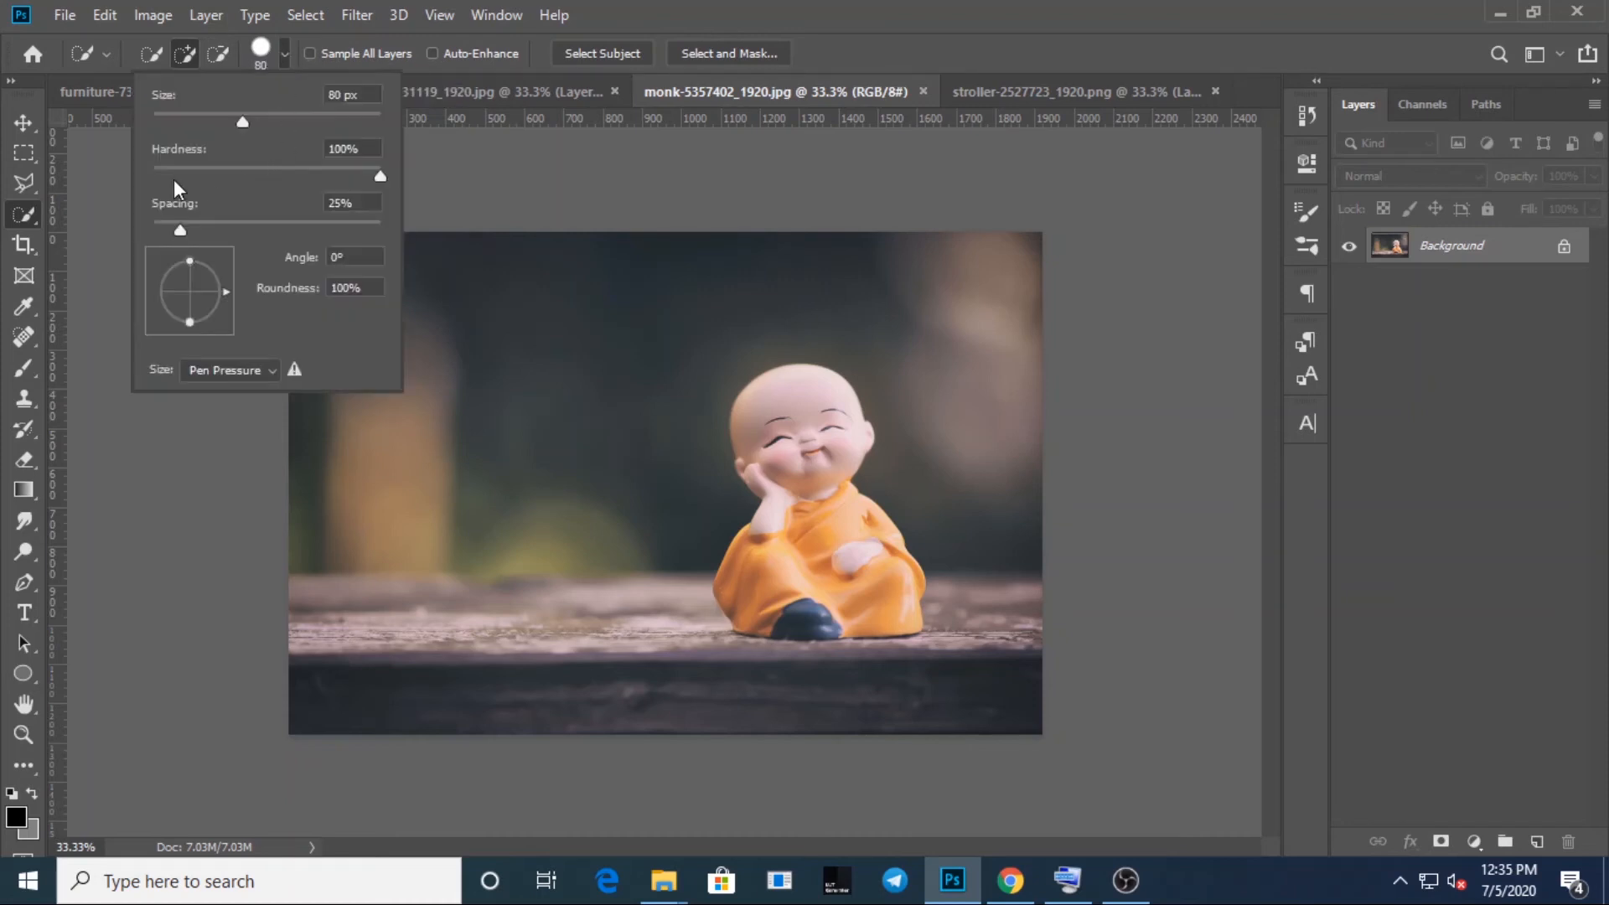
mouse_move(173, 178)
left_mouse_down()
mouse_move(126, 171)
mouse_move(488, 180)
left_mouse_up()
left_click(284, 53)
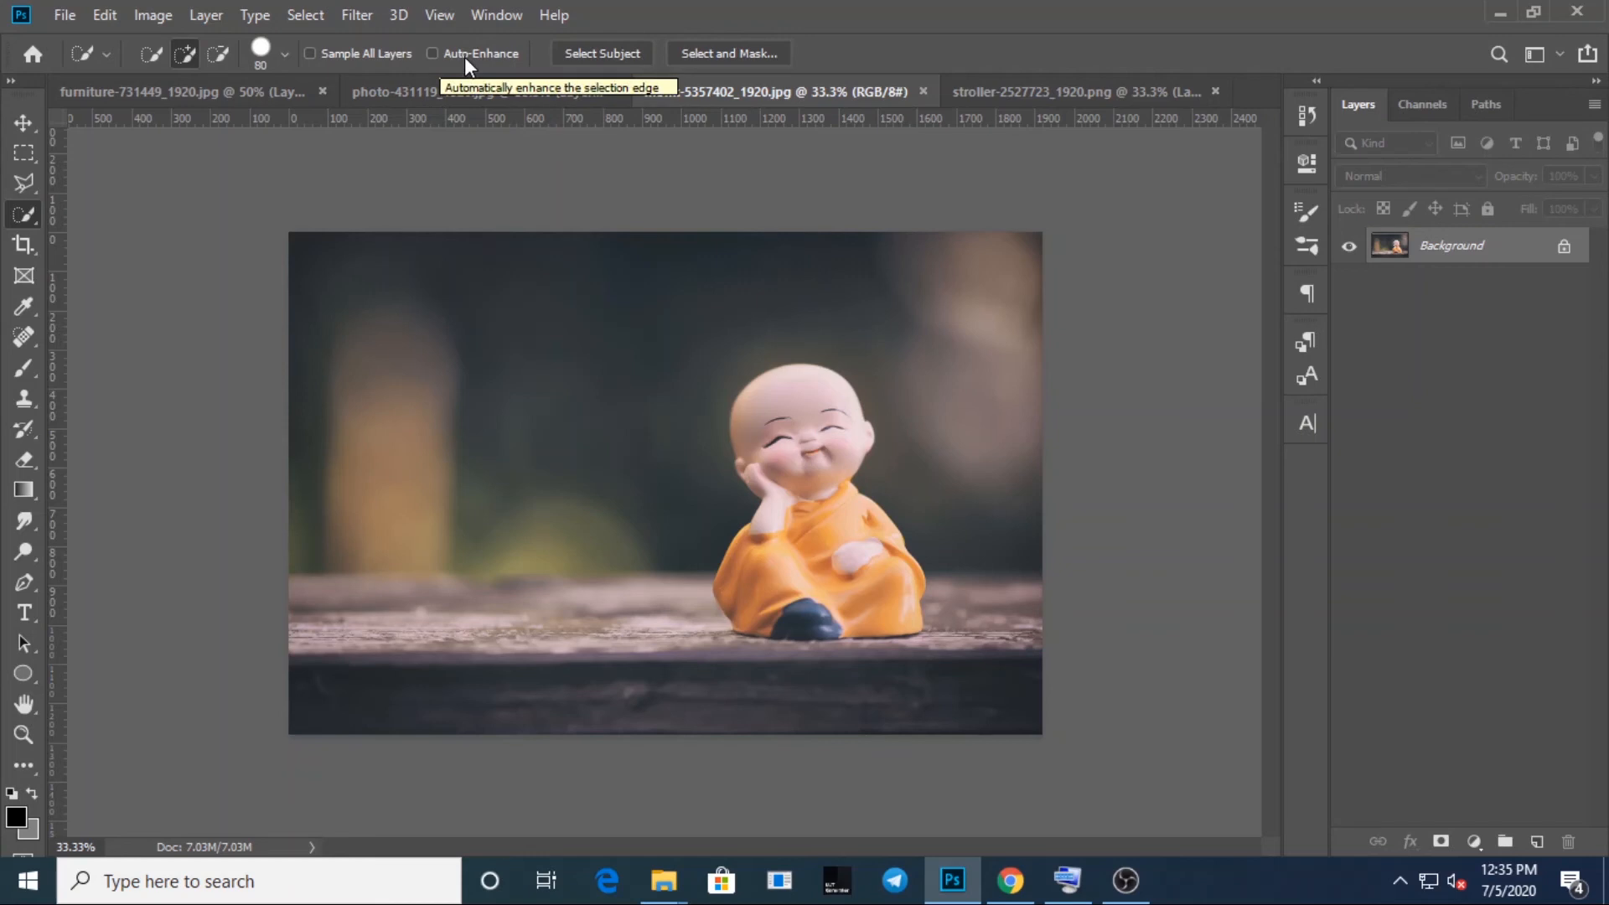
left_click(433, 52)
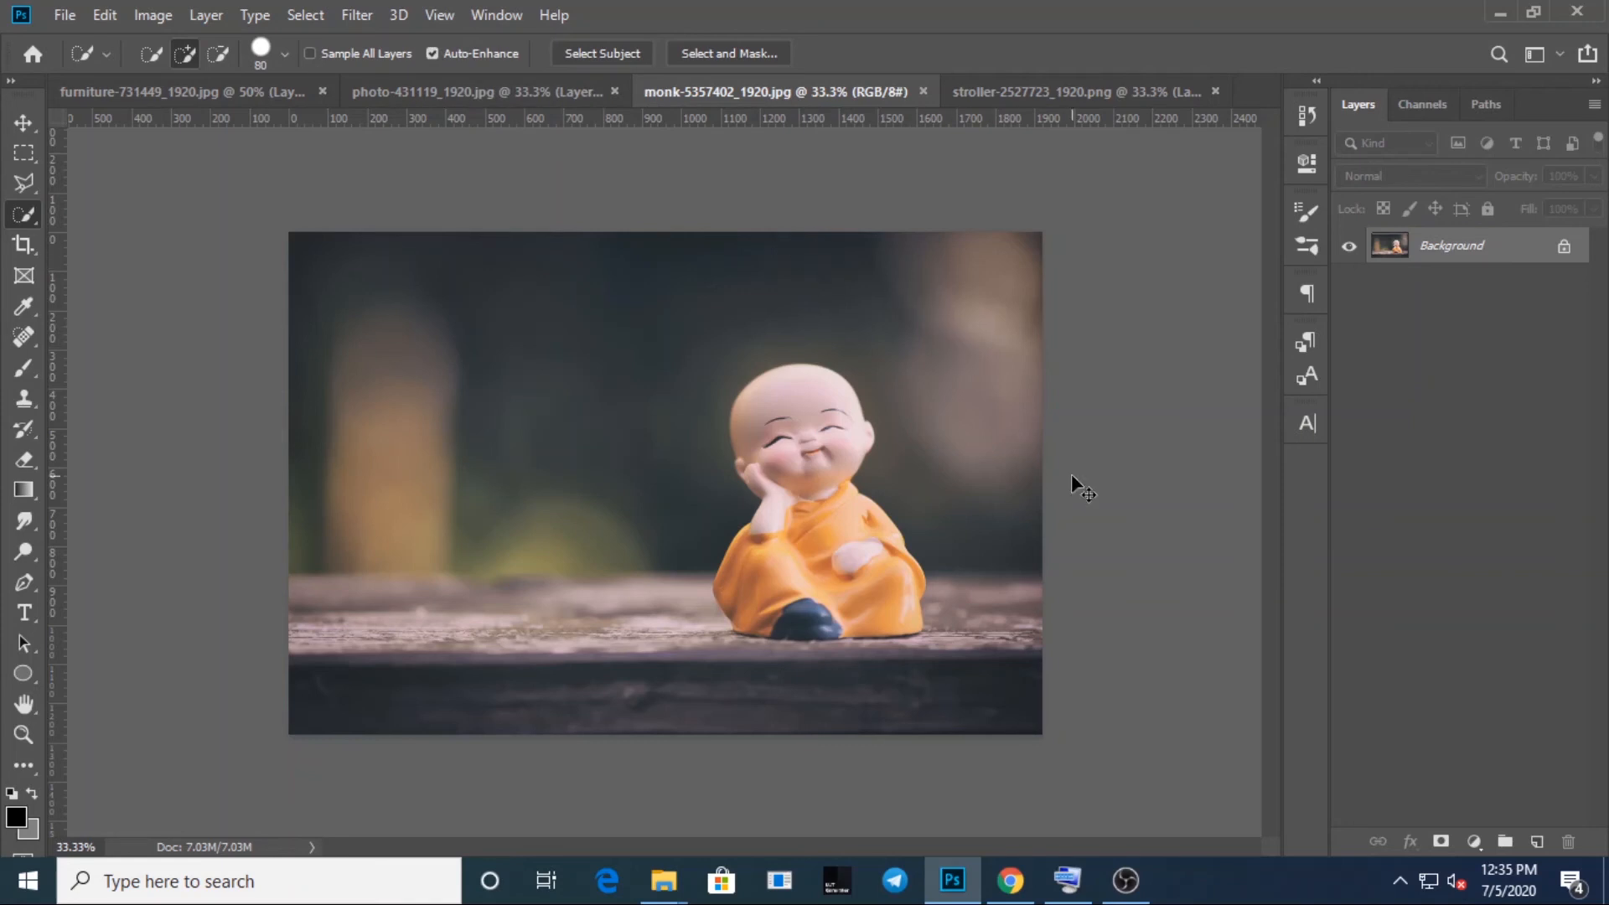
Try the Quick Selection tool on the blurred background and wooden ledge around the monk, and clear the selection
key("ctrl+plus")
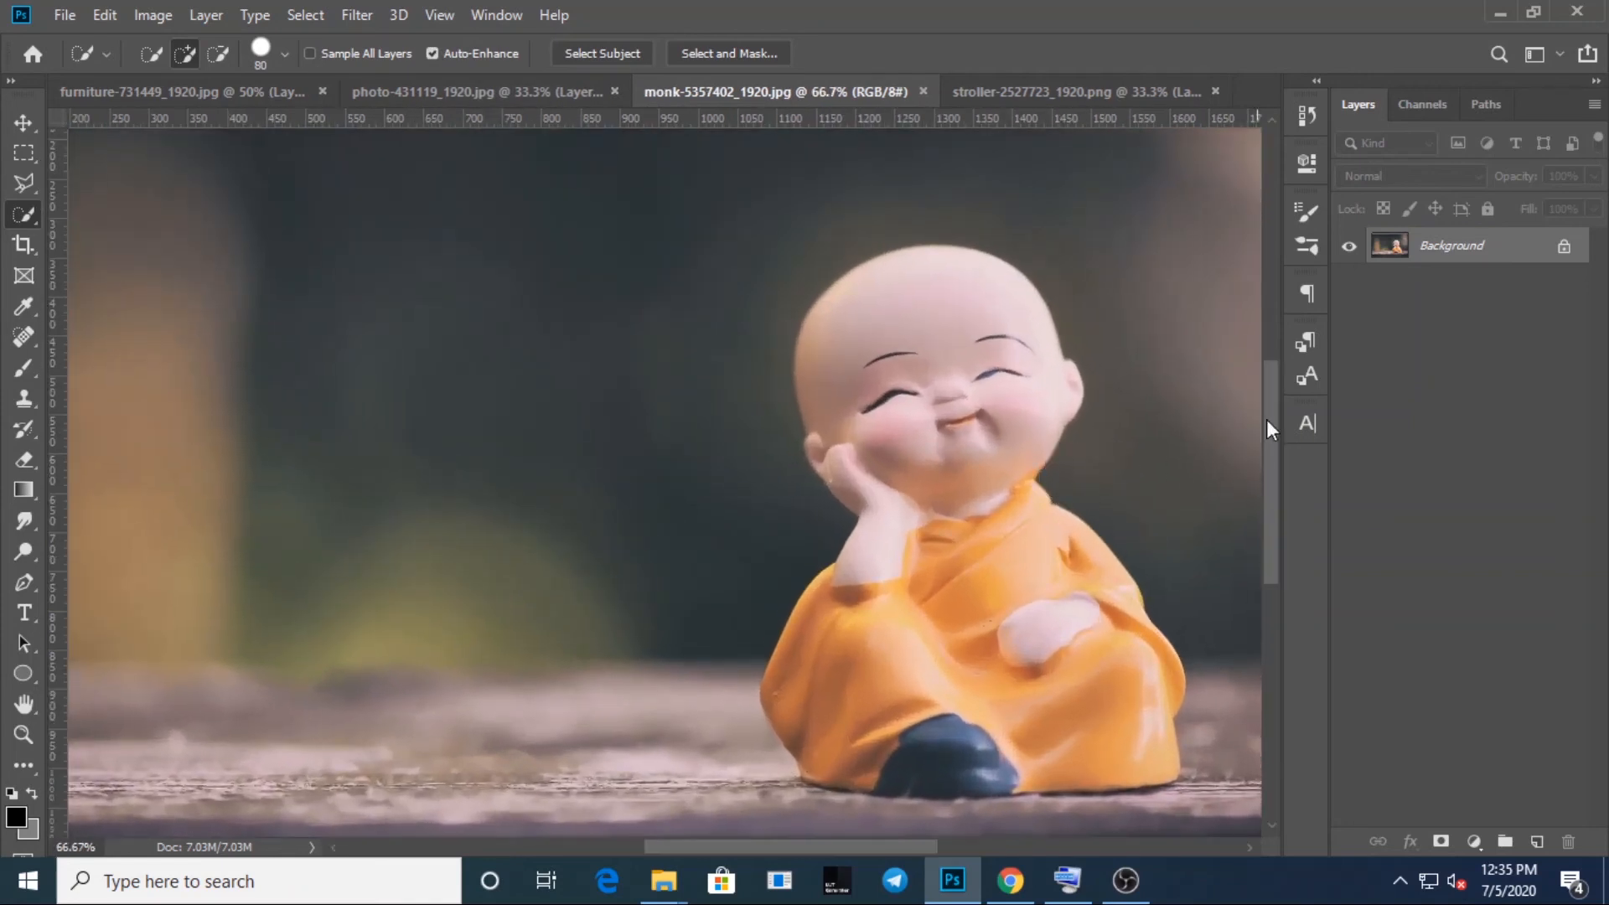
left_click_drag(1270, 434, 1271, 483)
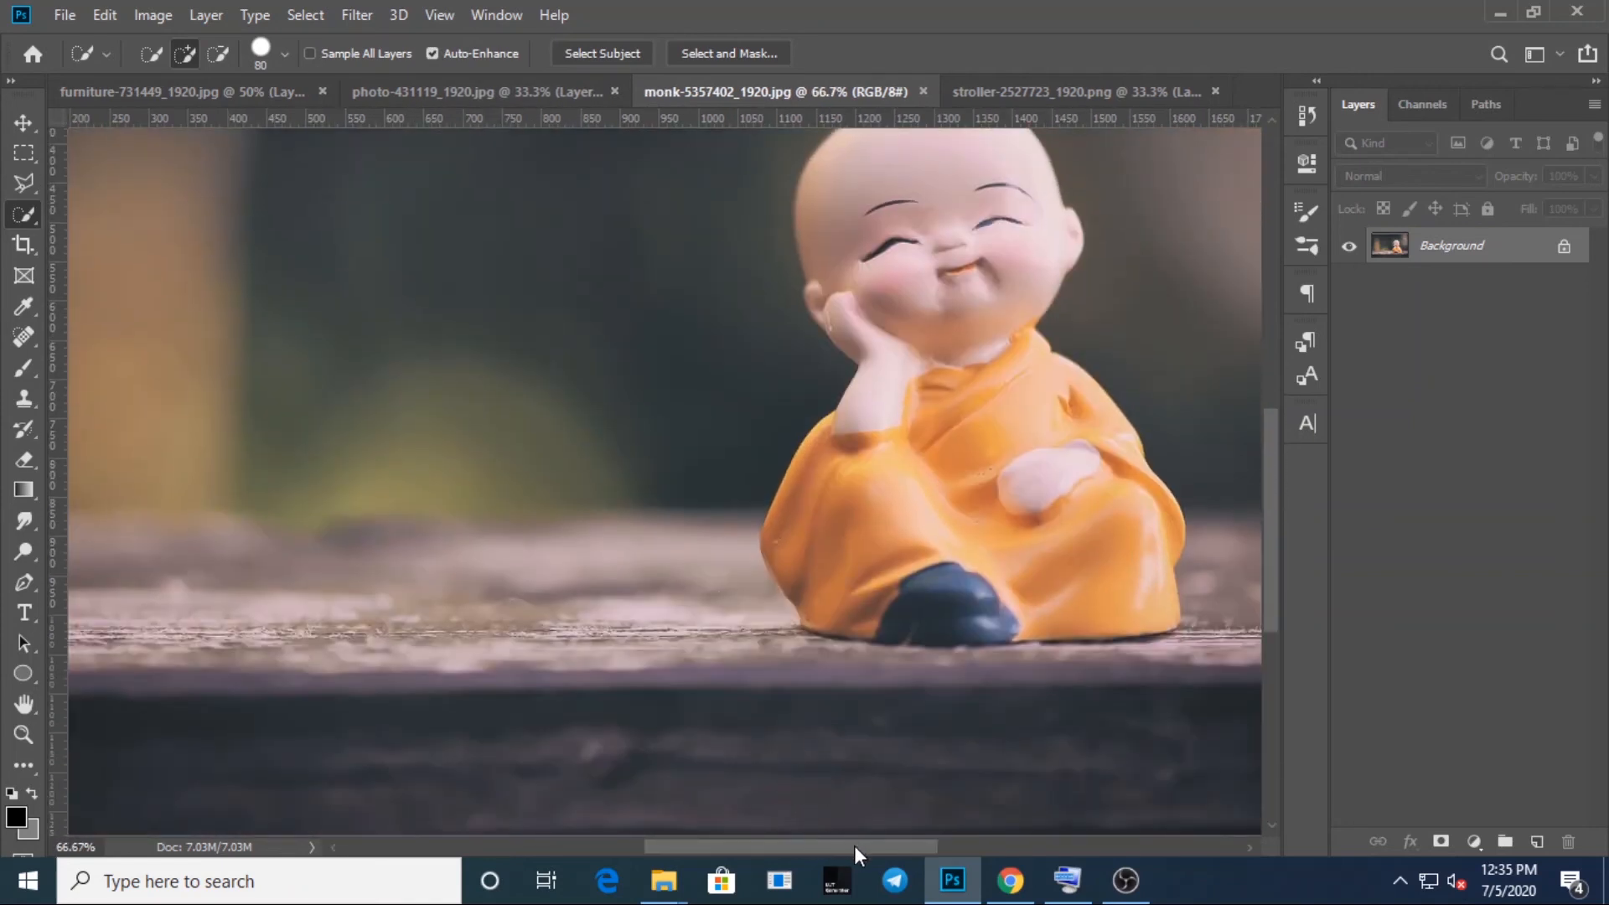
left_click_drag(853, 846, 882, 847)
left_click_drag(1265, 585, 1270, 565)
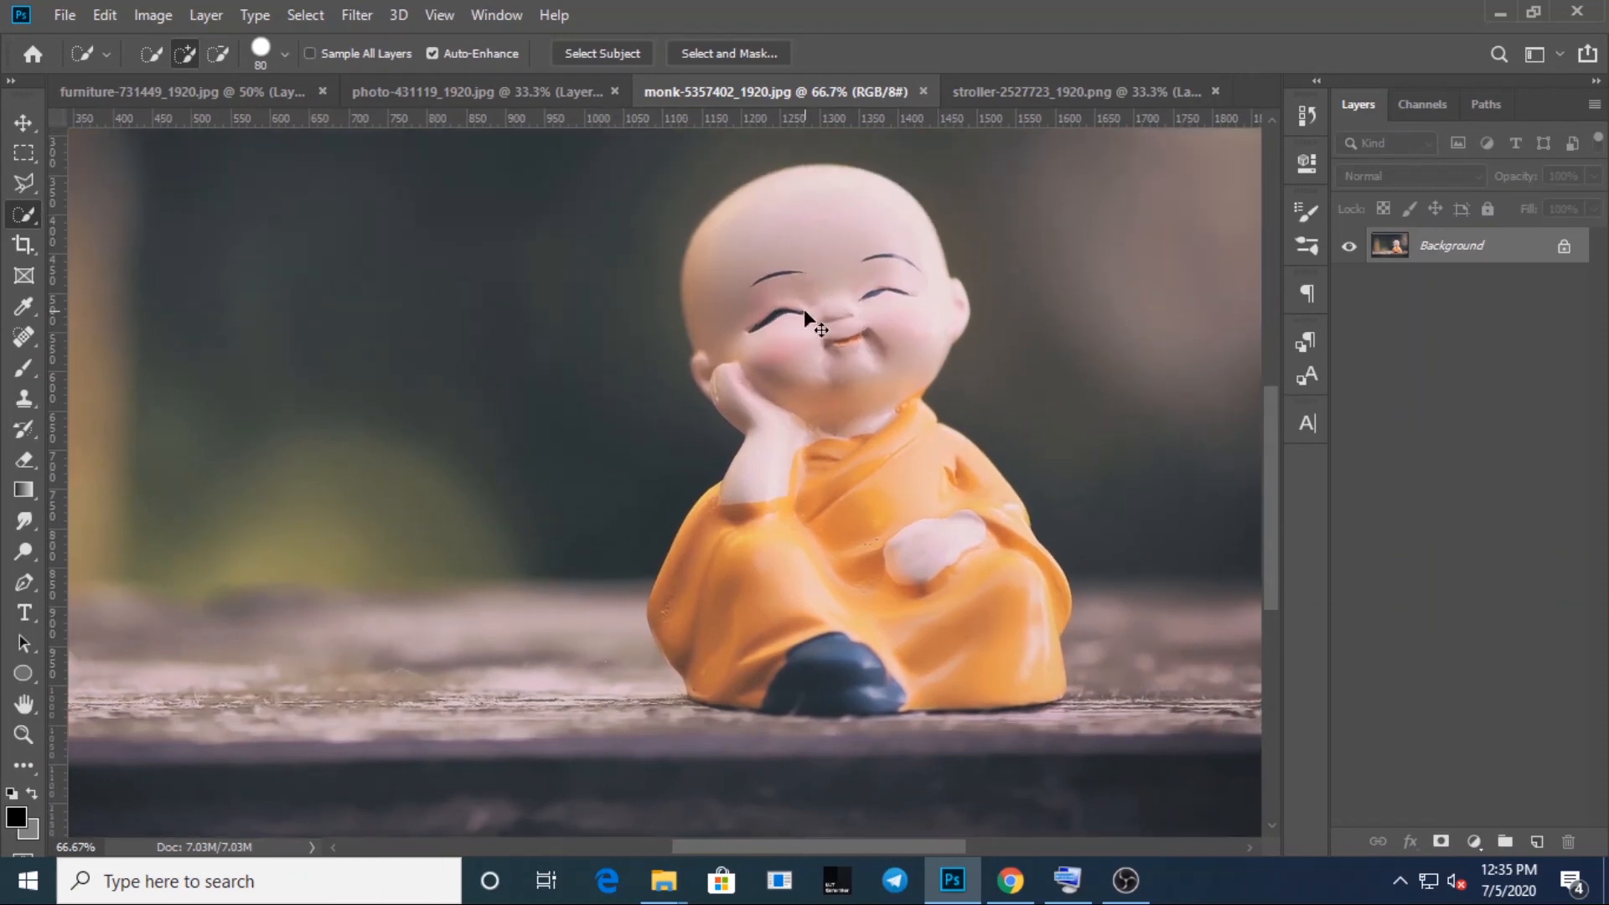
key("ctrl+minus")
key("ctrl+minus")
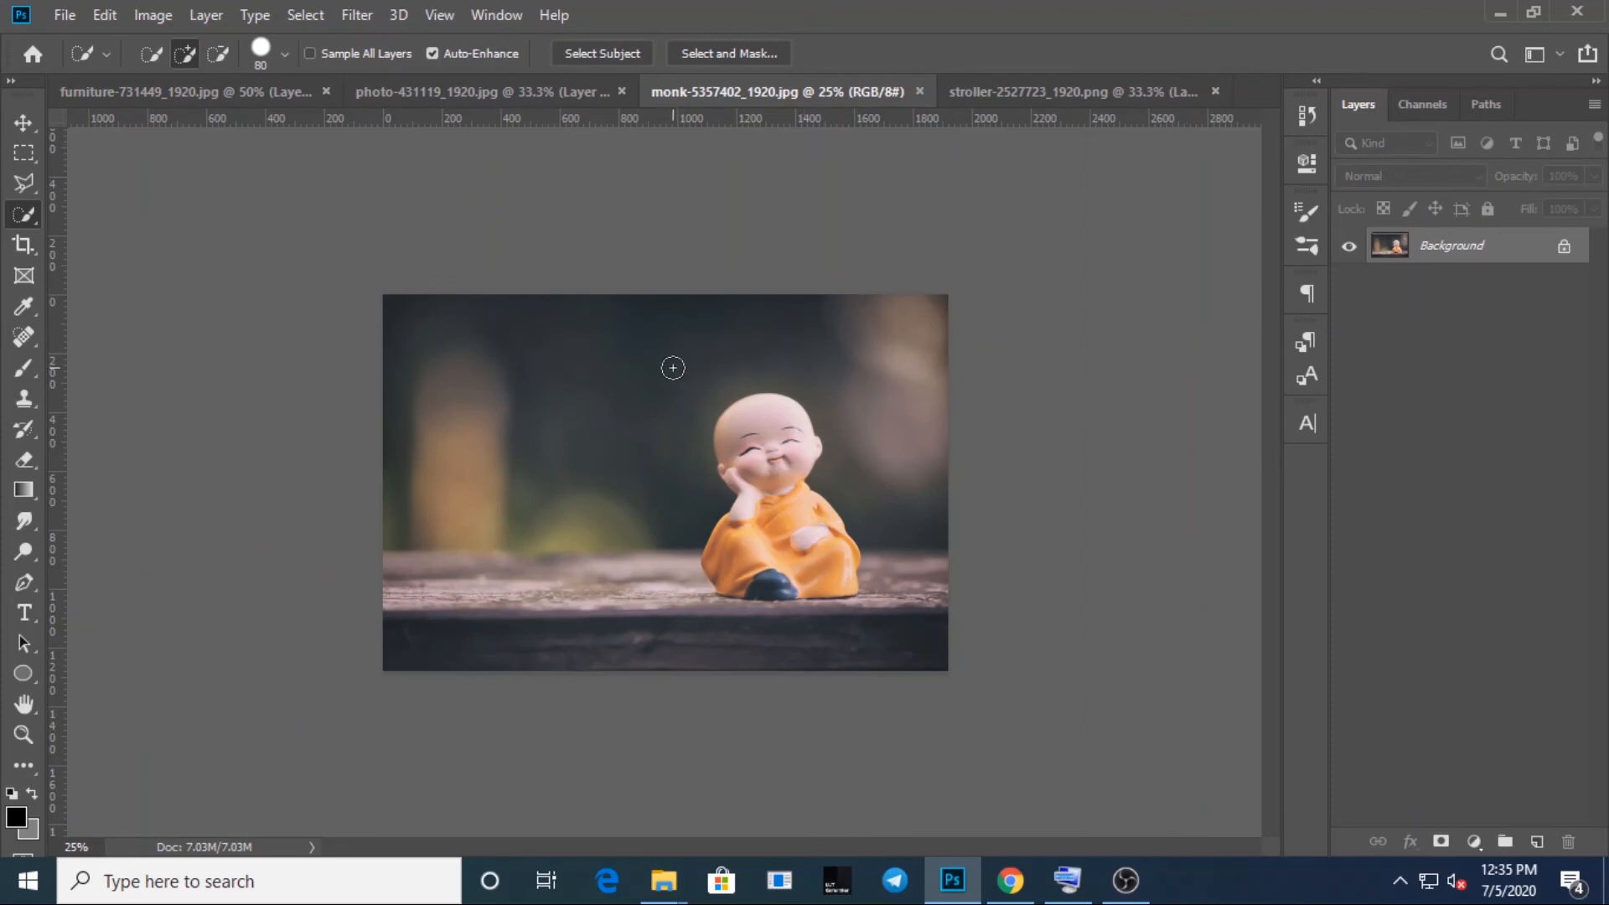
mouse_move(634, 371)
left_mouse_down()
mouse_move(615, 400)
mouse_move(657, 435)
mouse_move(819, 355)
mouse_move(856, 366)
left_mouse_up()
mouse_move(520, 656)
left_mouse_down()
mouse_move(558, 640)
mouse_move(871, 630)
left_mouse_up()
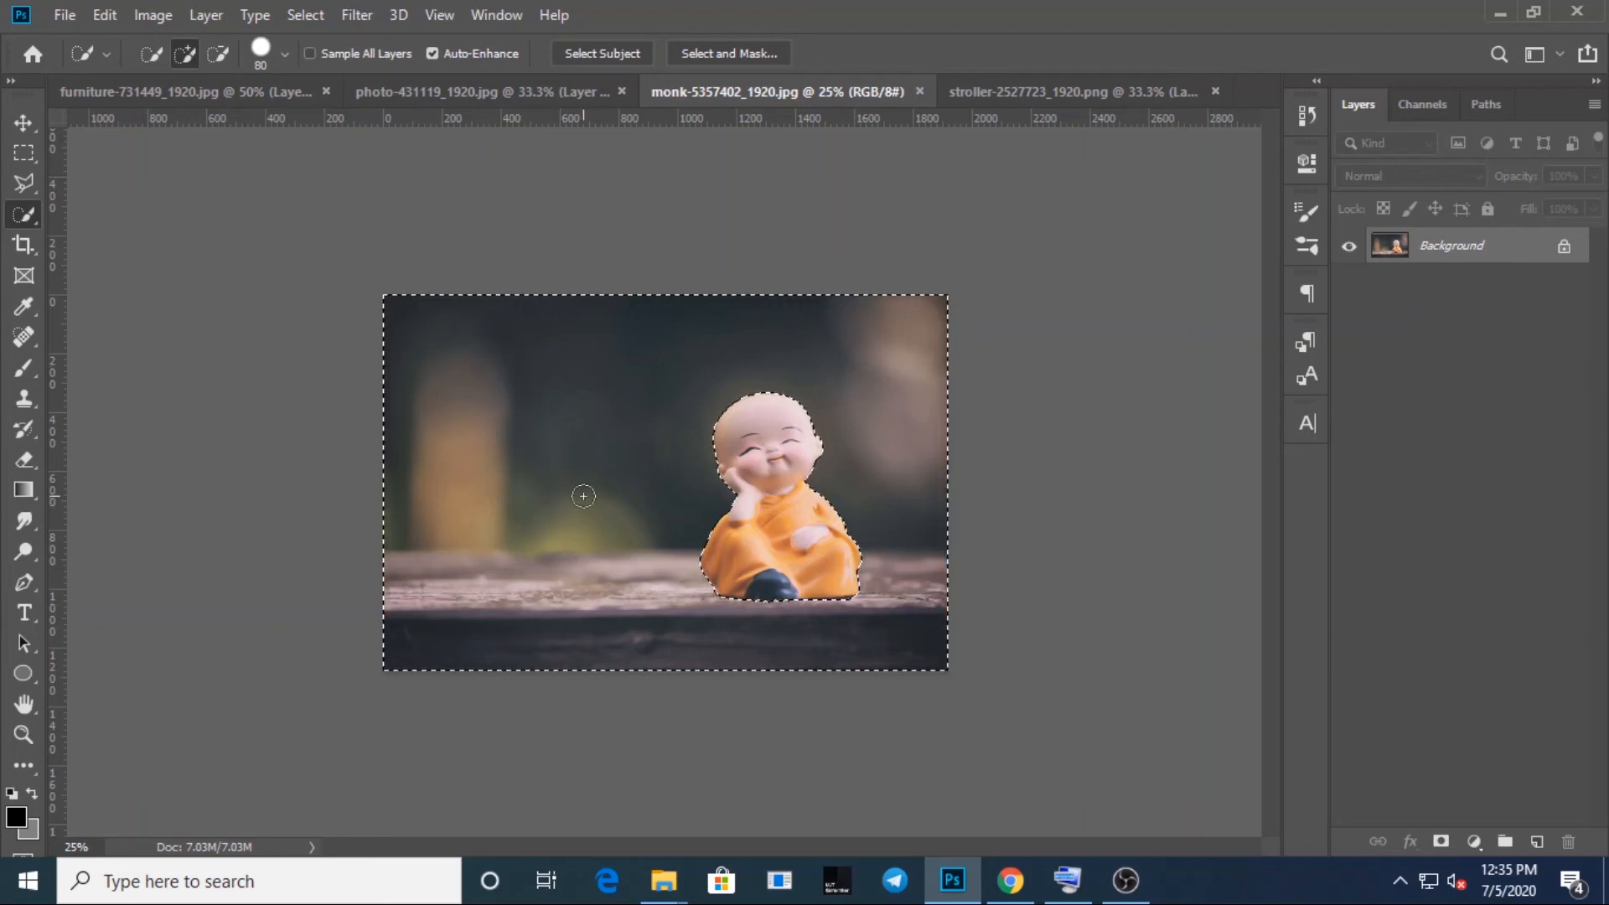
key("ctrl+d")
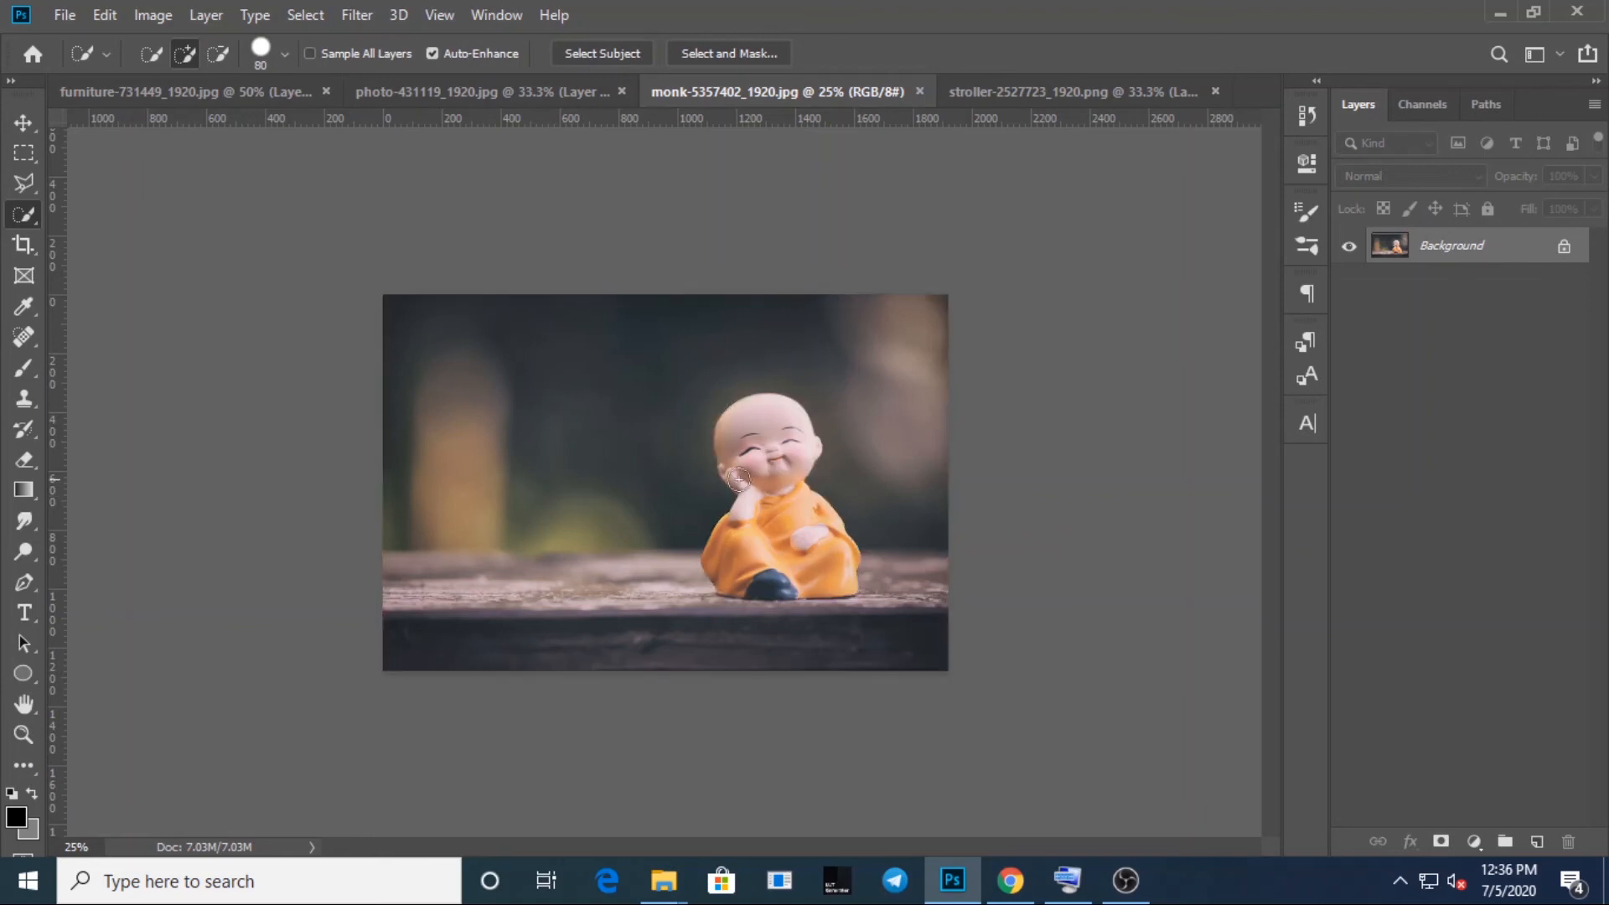
Quick-select the monk figure from head to robe, examine its outline up close, and clear the selection
mouse_move(780, 430)
left_mouse_down()
mouse_move(793, 546)
mouse_move(771, 562)
mouse_move(842, 529)
left_mouse_up()
key("ctrl+plus")
key("ctrl+plus")
key("ctrl+plus")
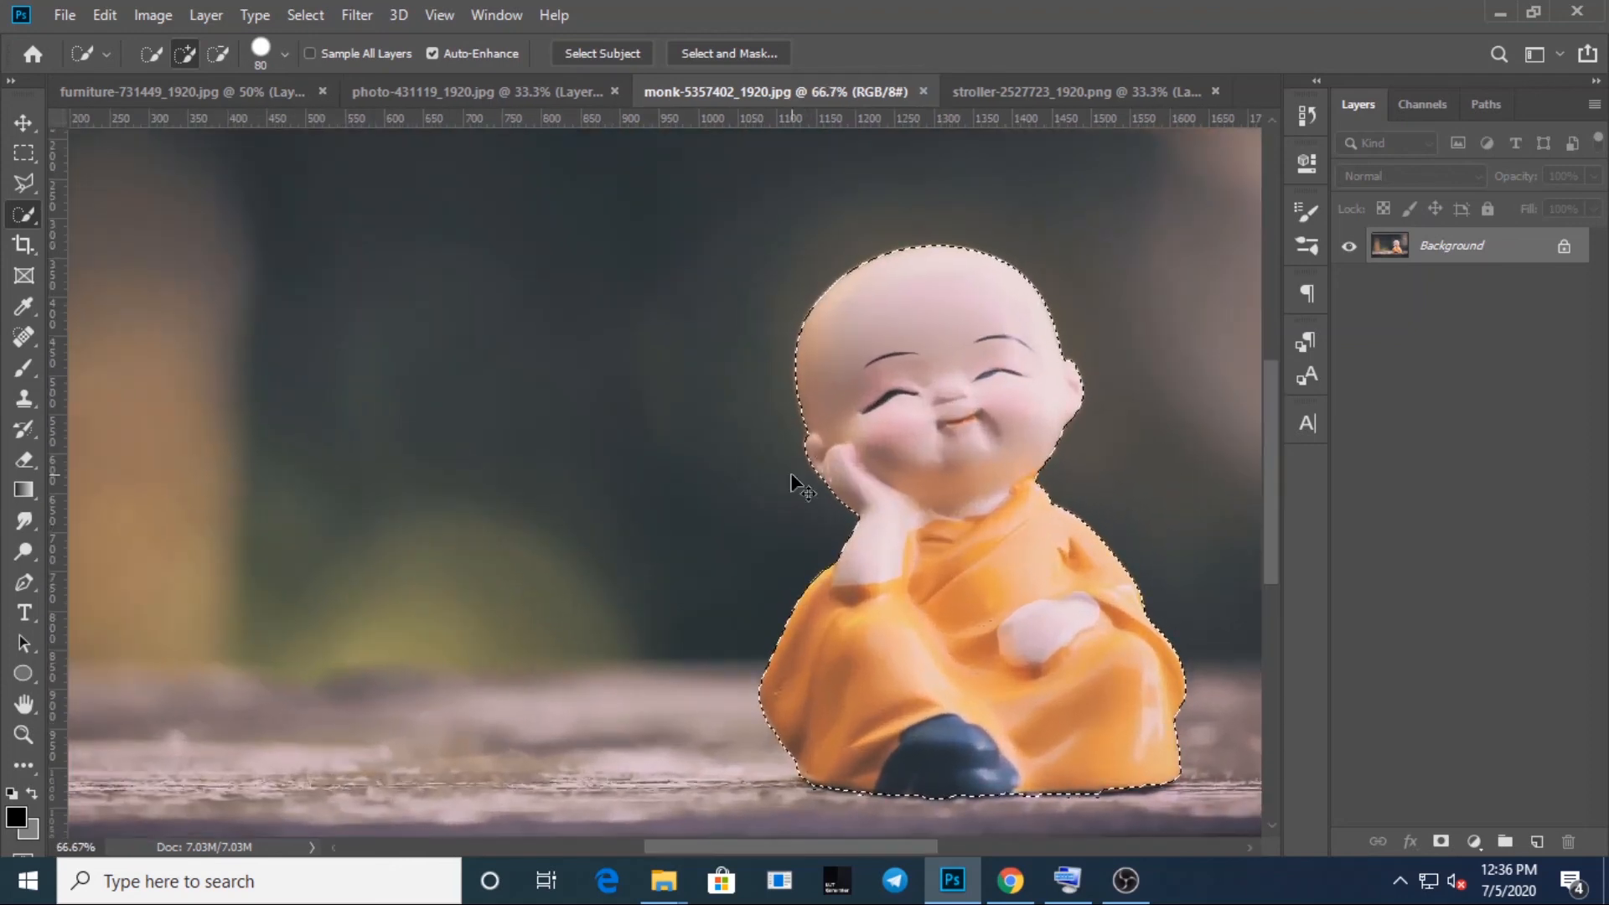
key("ctrl+d")
Try the Magic Wand on the monk's orange robe, adding further robe areas to the selection, and clear it
right_click(28, 211)
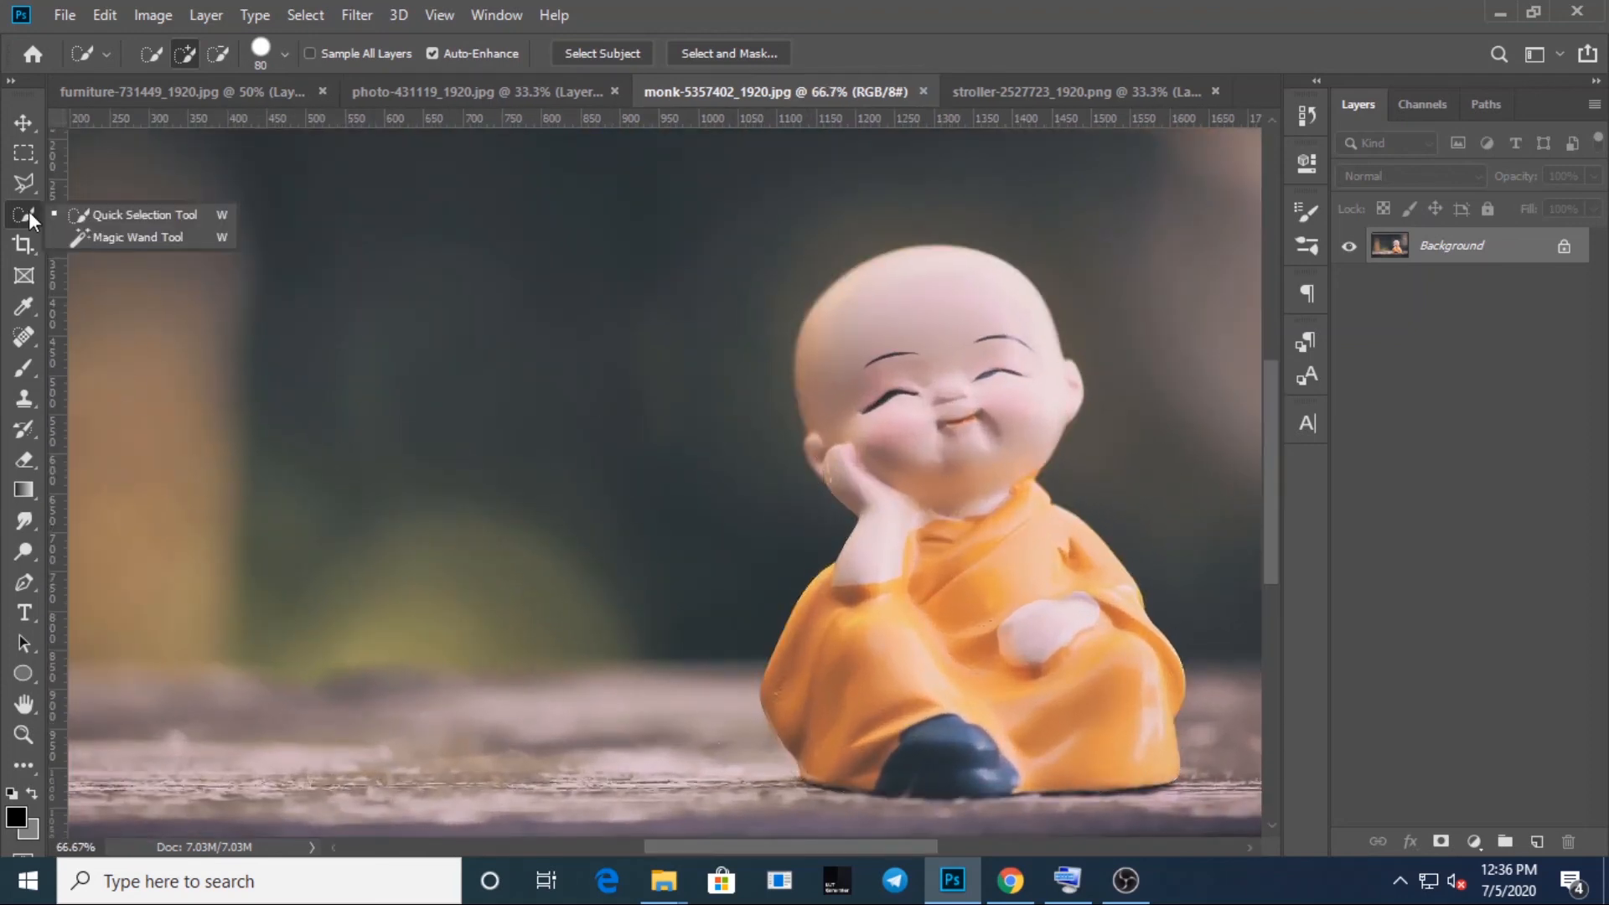
left_click(88, 235)
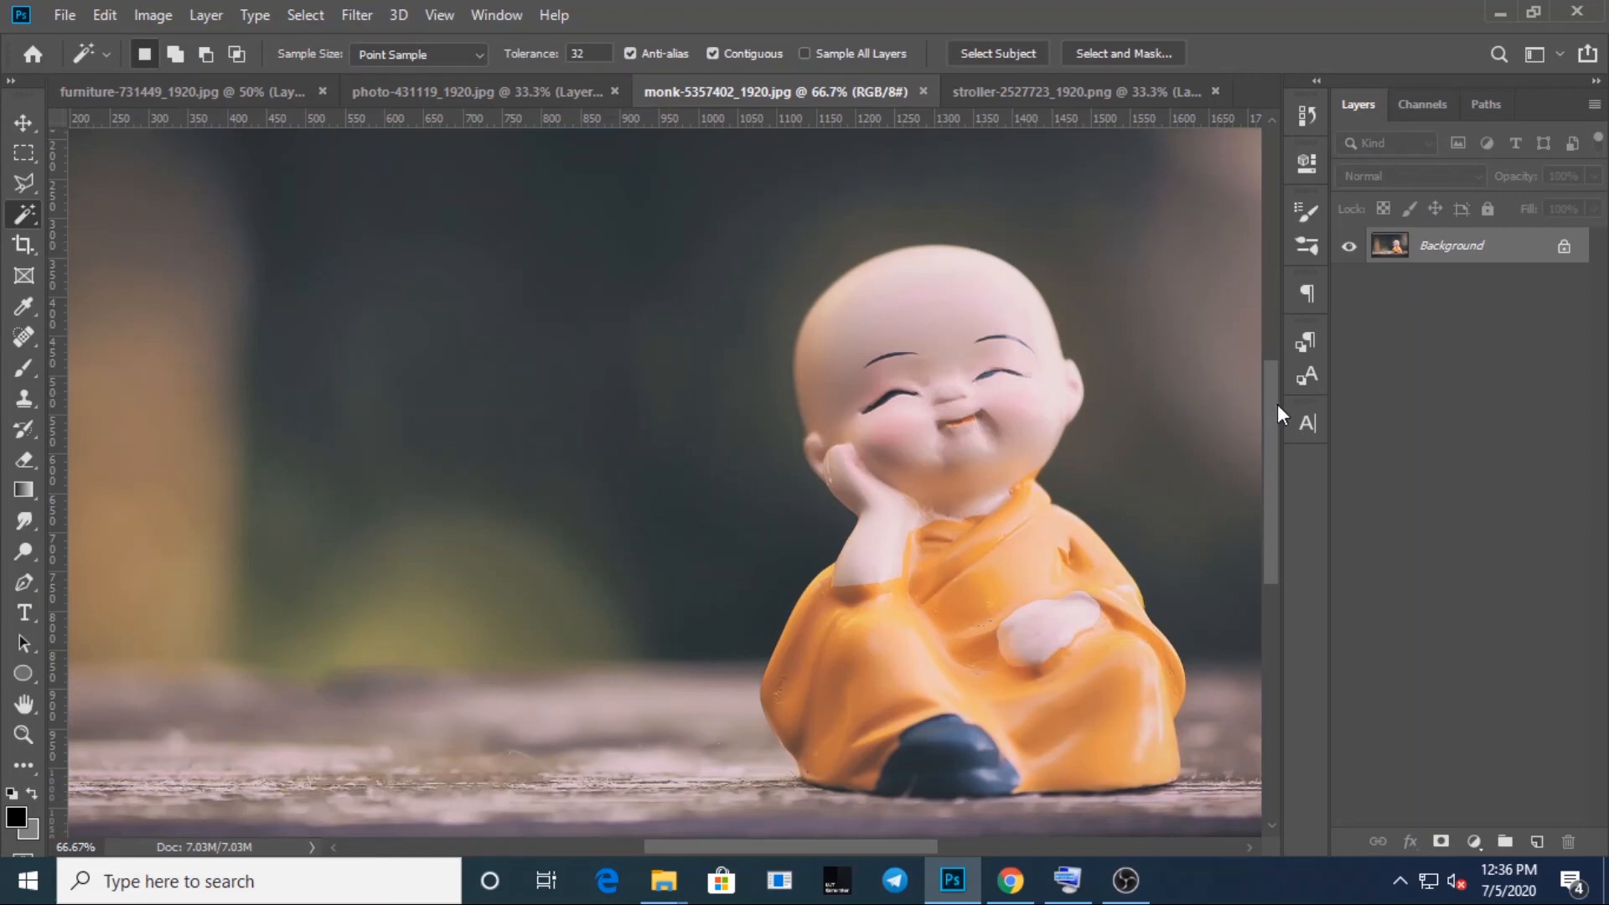
left_click_drag(1278, 405, 1278, 416)
left_click(960, 590)
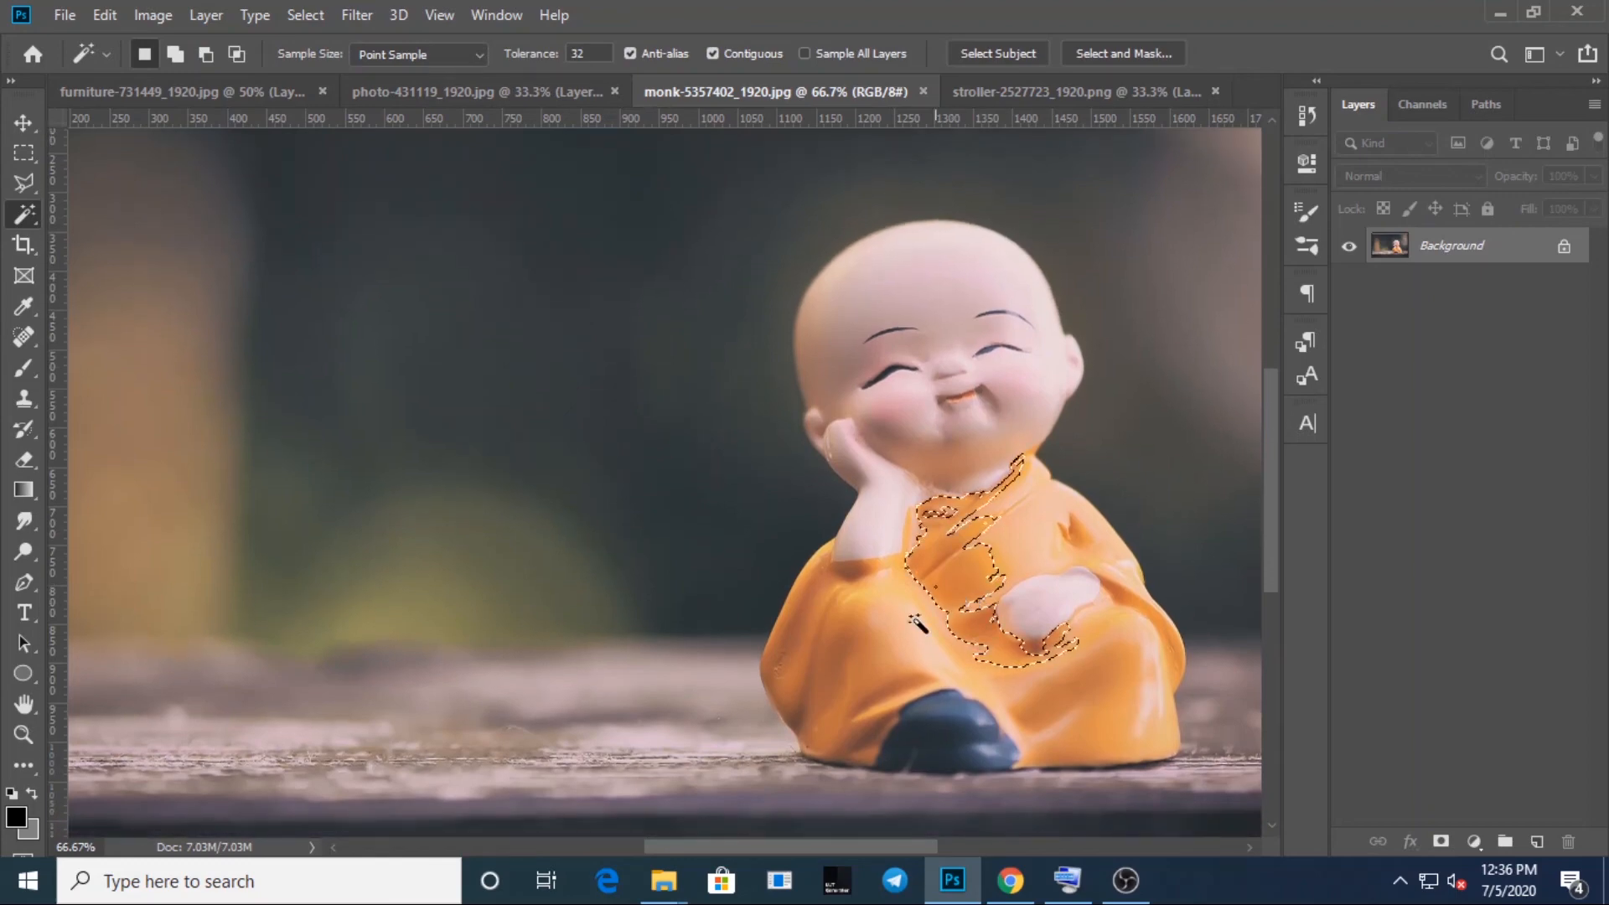
left_click(851, 655)
left_click(984, 590)
left_click(1011, 558)
left_click(908, 605, "shift")
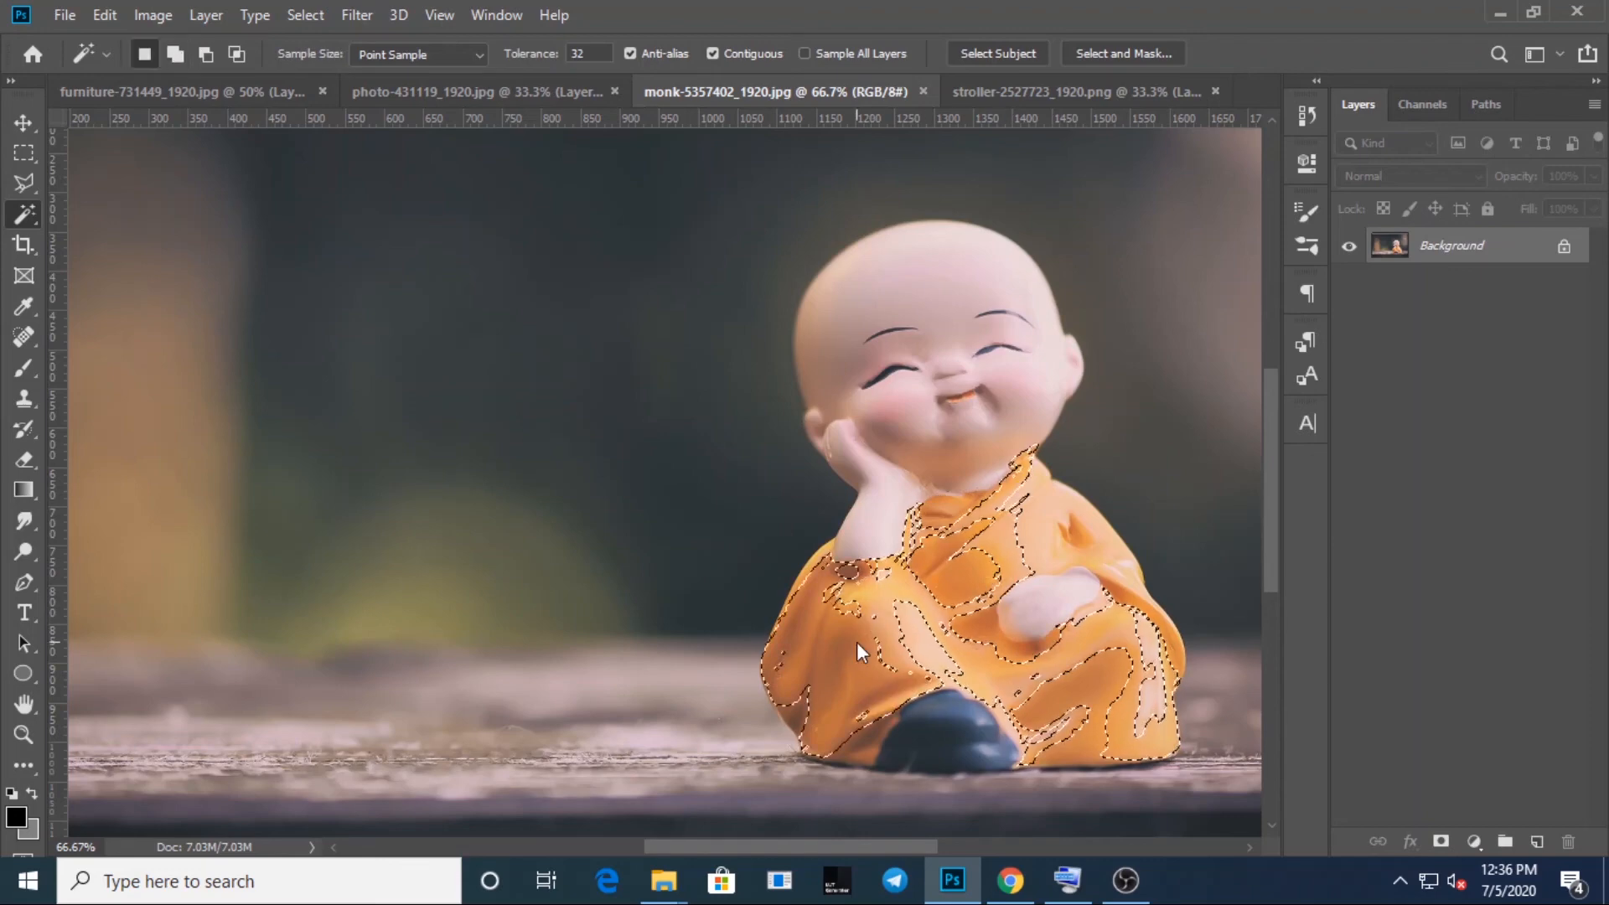
key("ctrl+d")
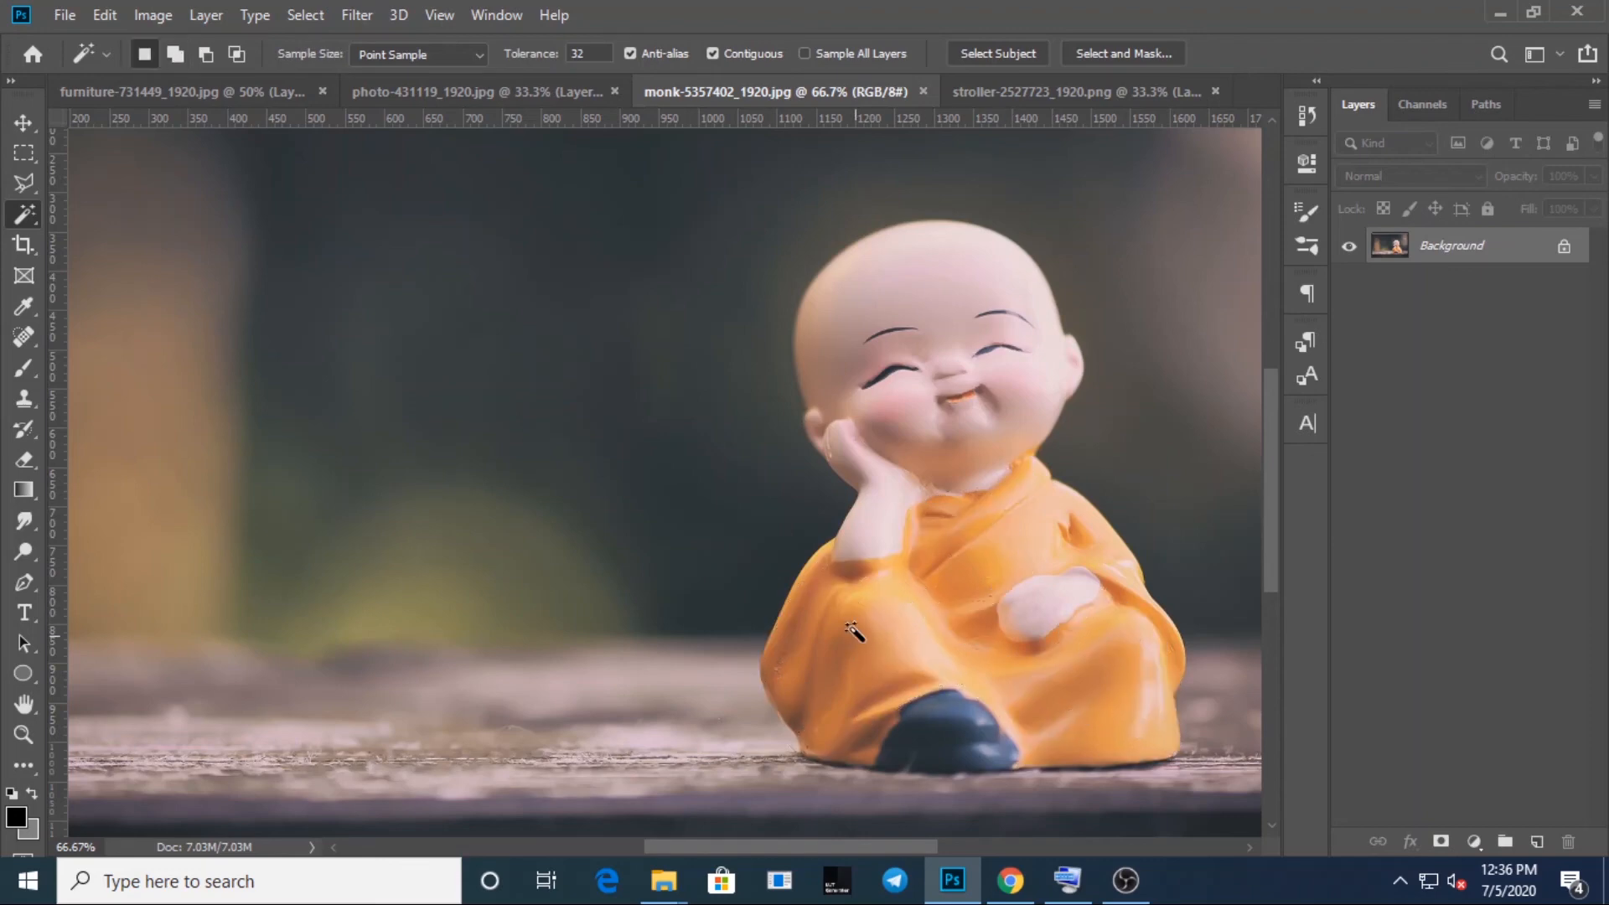
Return to the Quick Selection tool and select the whole monk figure with one stroke from forehead to robe
right_click(20, 215)
left_click(125, 211)
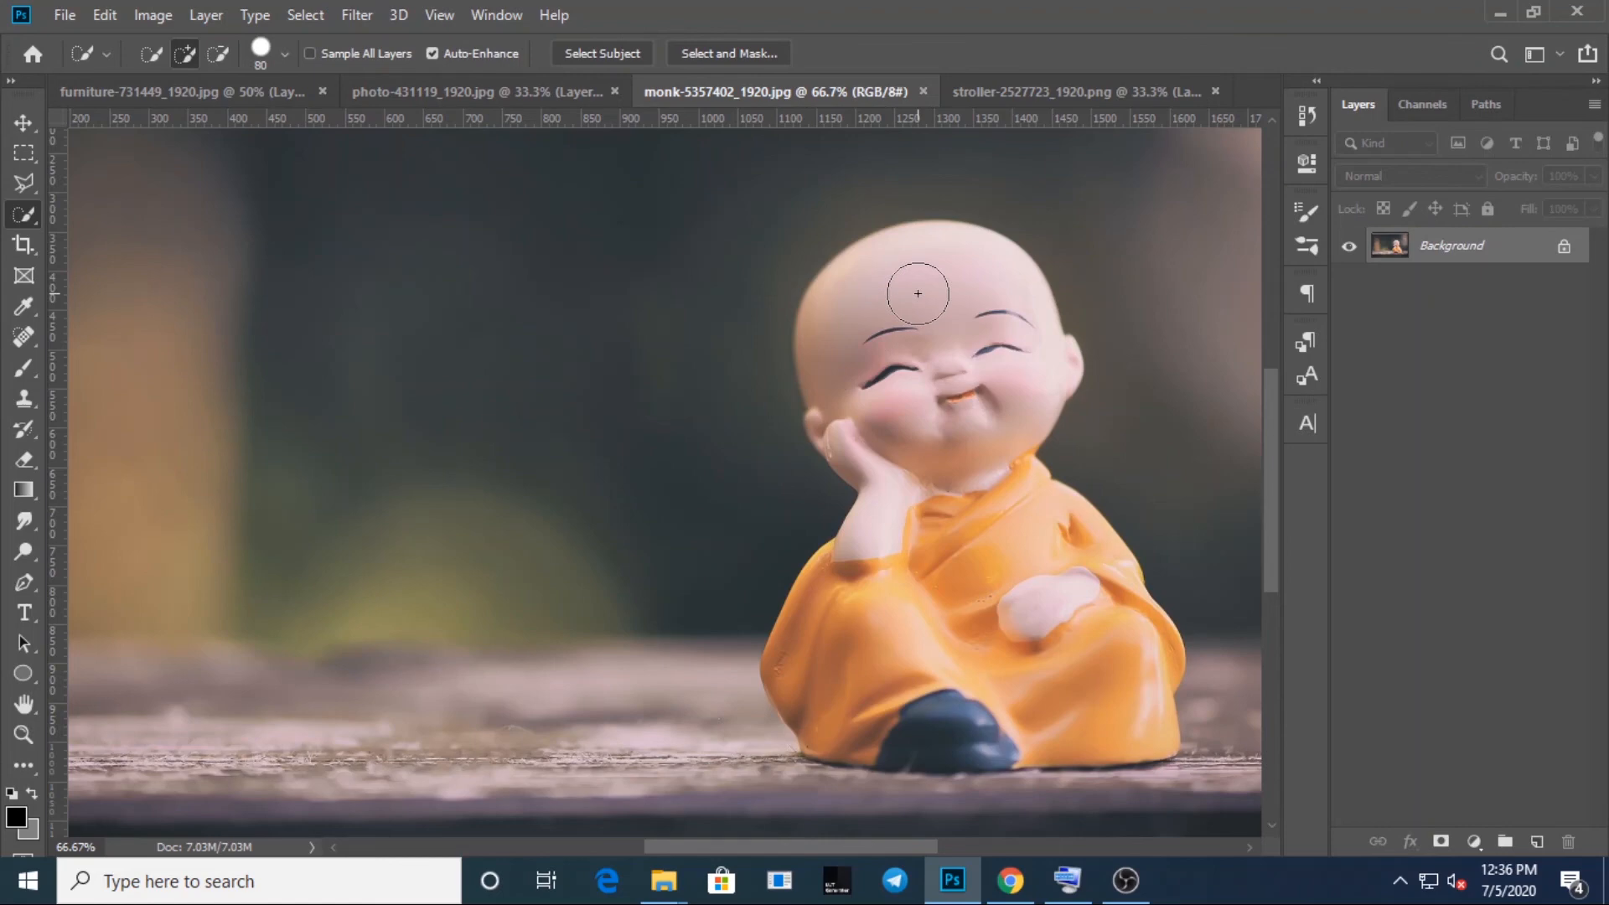
mouse_move(918, 293)
left_mouse_down()
mouse_move(909, 279)
mouse_move(888, 456)
mouse_move(1018, 612)
mouse_move(1004, 657)
left_mouse_up()
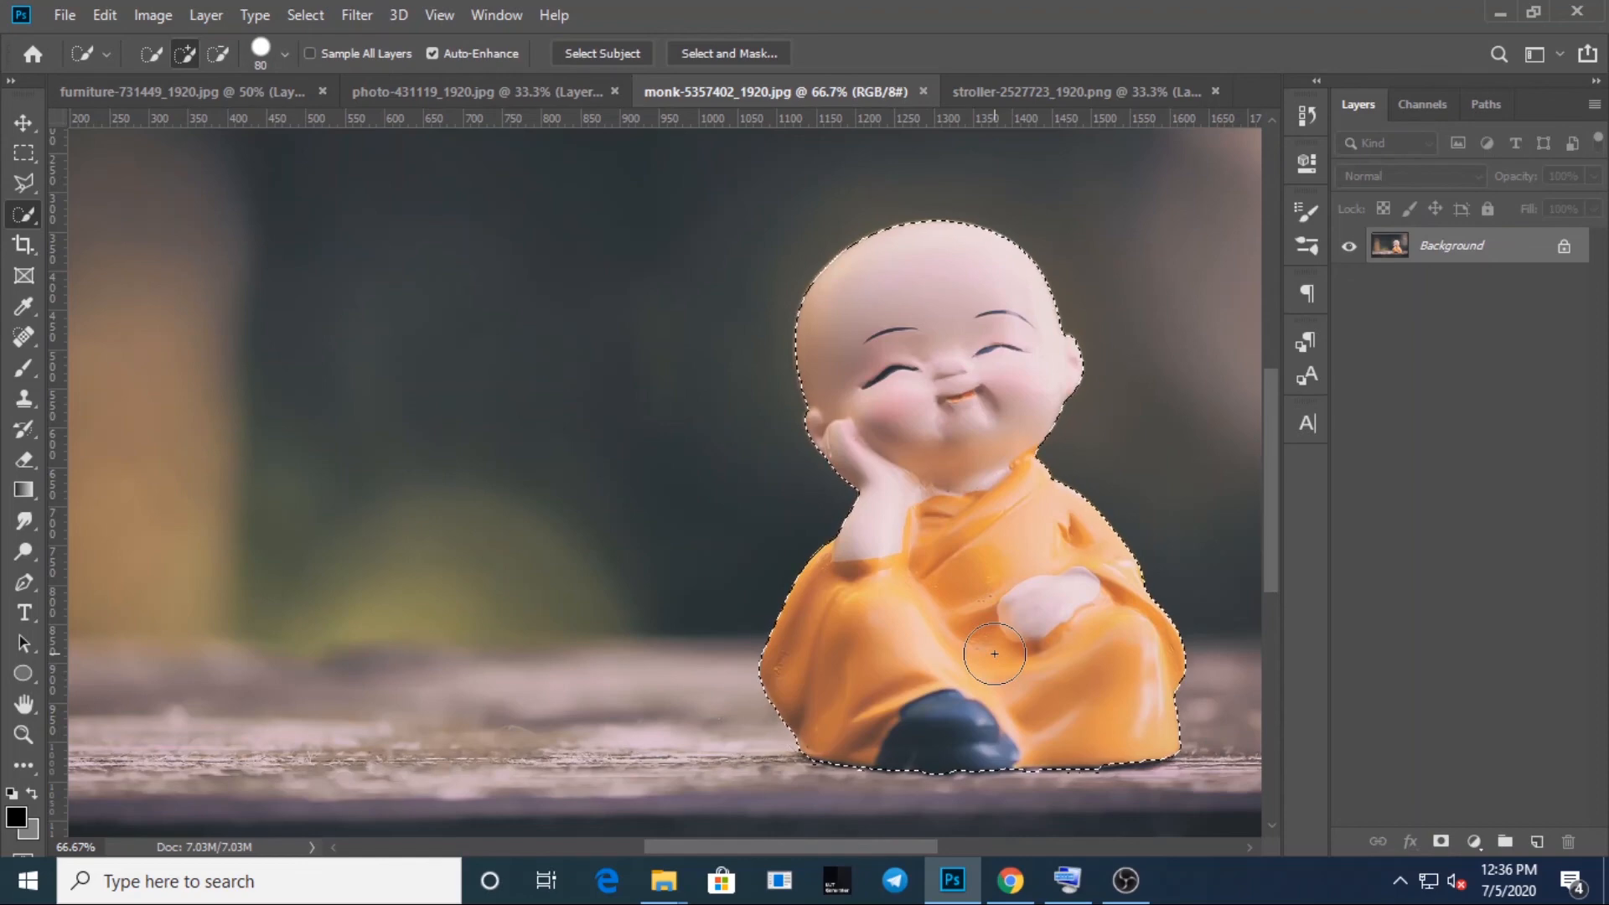
Copy the selected monk figure into furniture-731449_1920.jpg and scale it down proportionally to about 49%
left_click(198, 92)
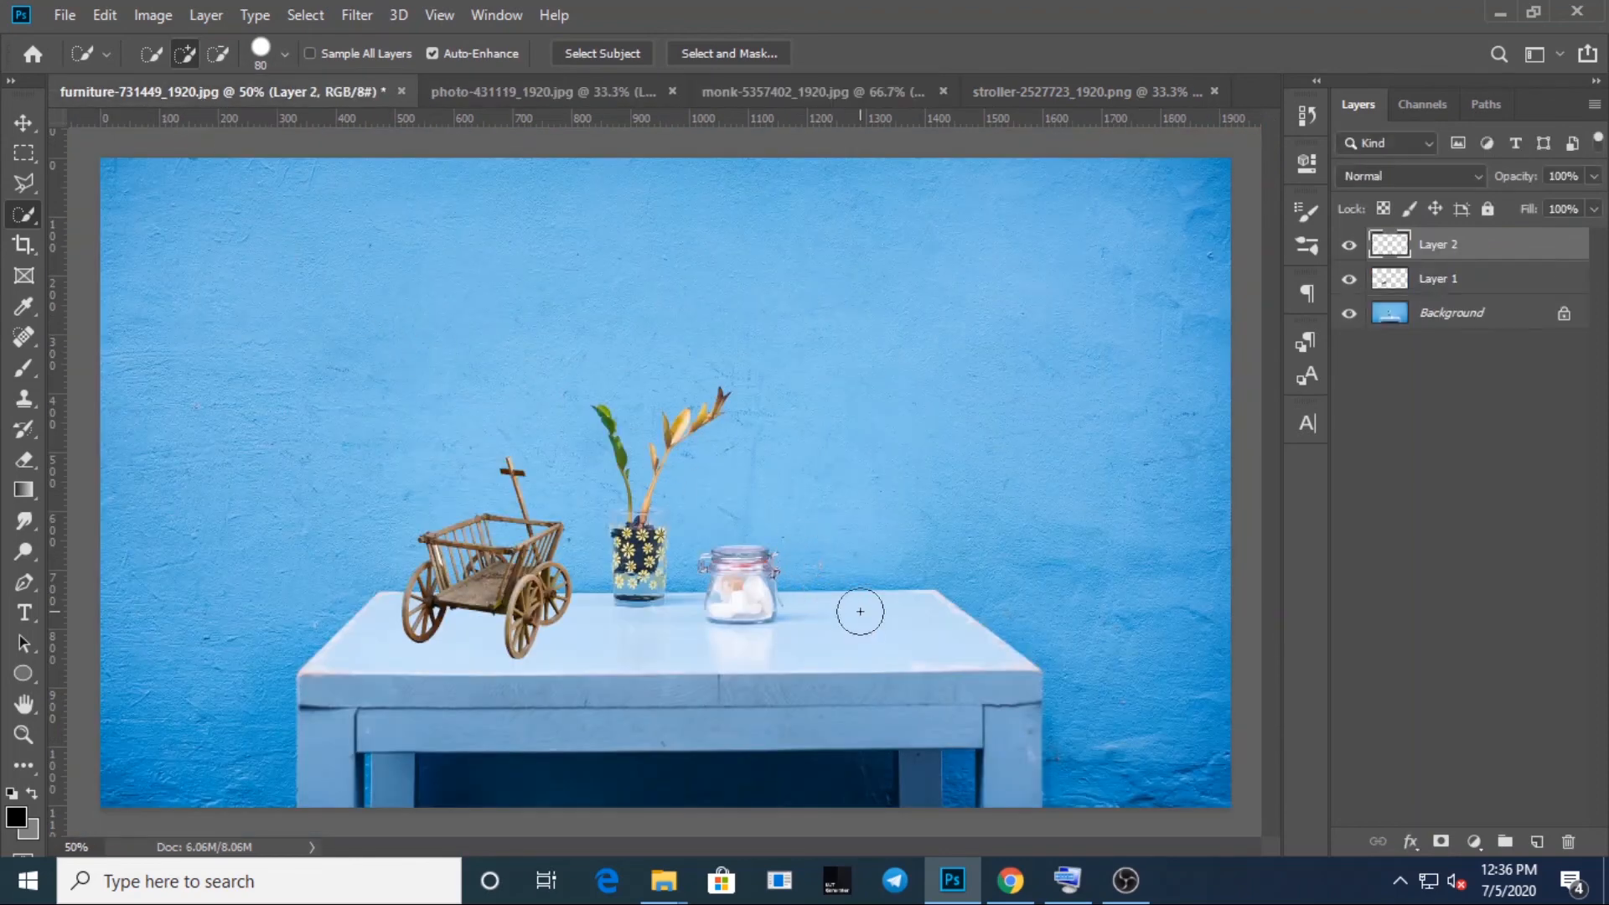
key("ctrl+v")
key("ctrl+t")
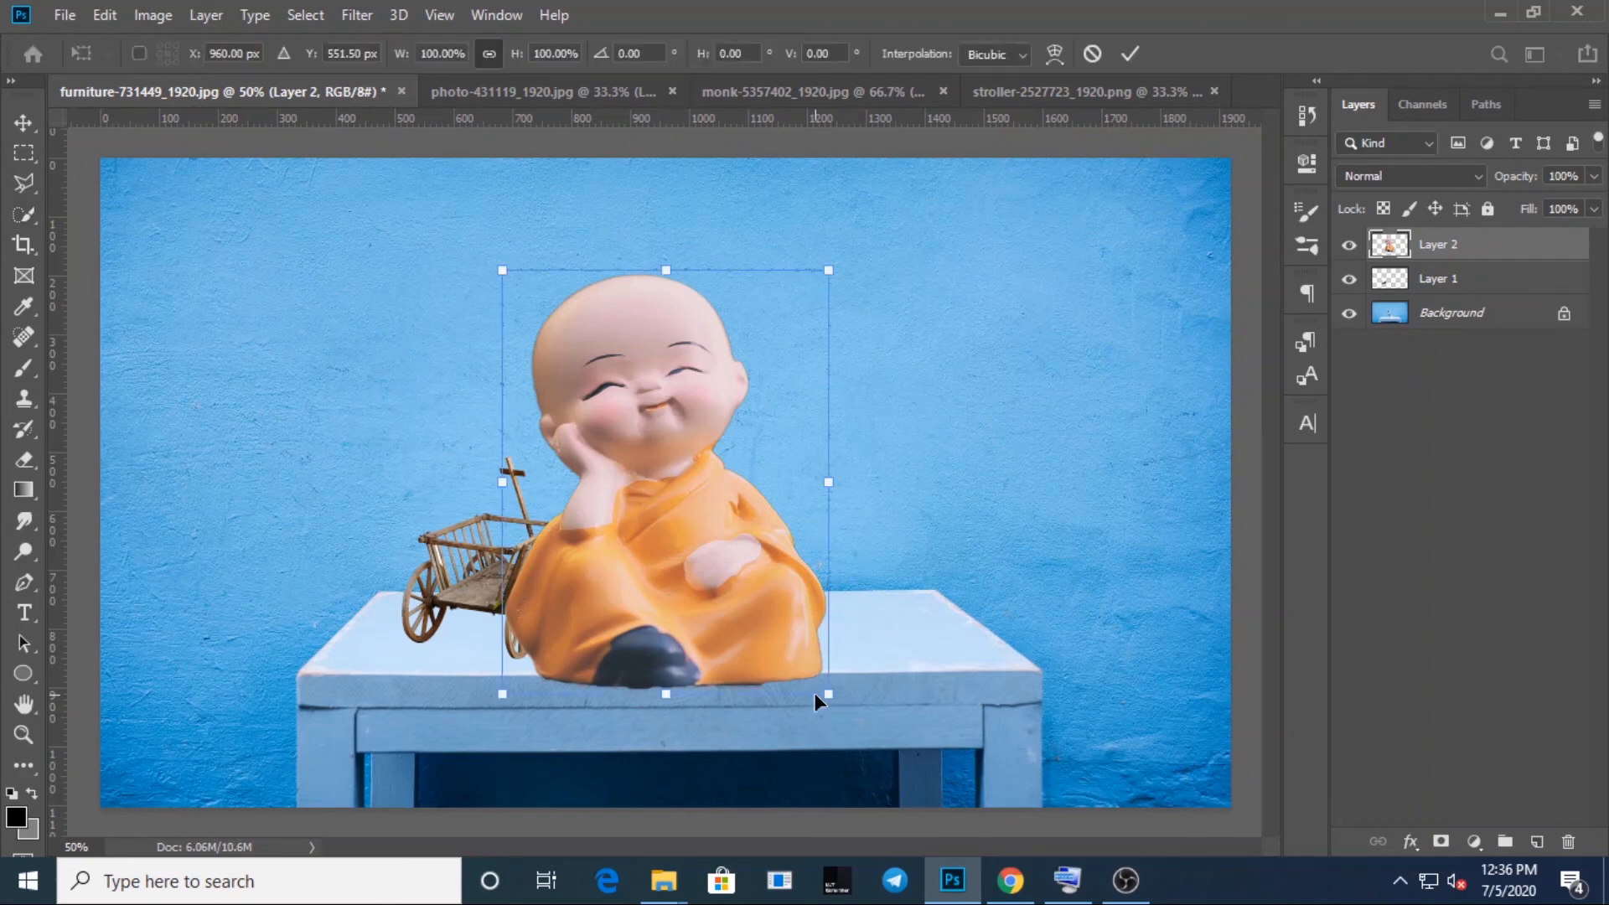
left_click_drag(828, 694, 746, 591)
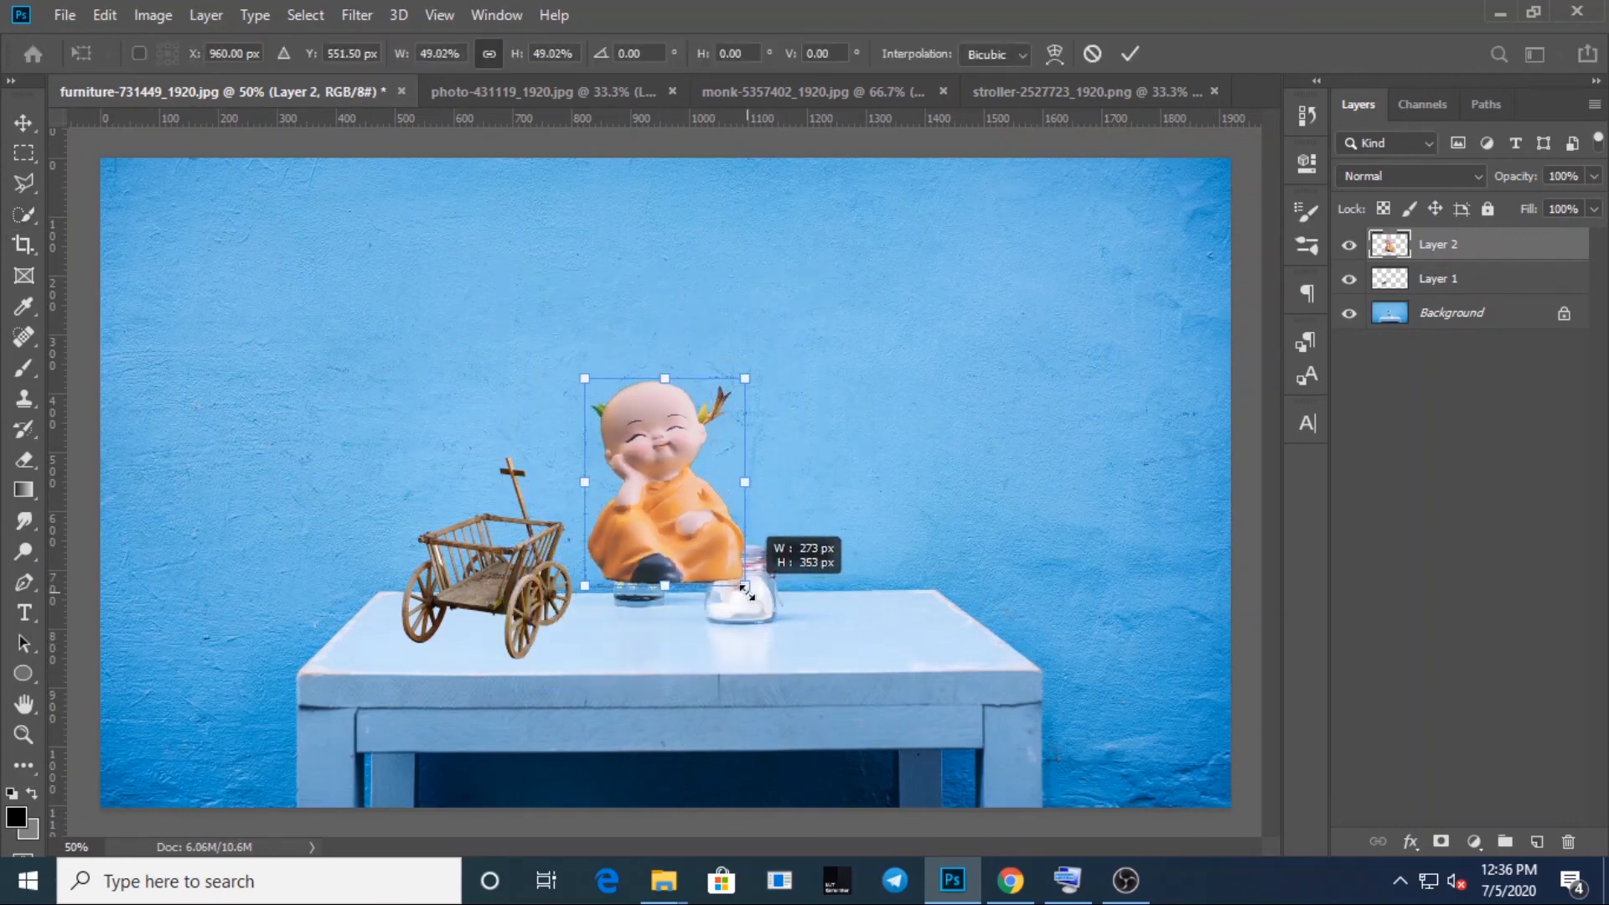
Position the scaled monk on the right end of the blue table, beside the glass jar, and apply the transform
mouse_move(672, 498)
left_mouse_down()
mouse_move(896, 579)
mouse_move(905, 549)
mouse_move(890, 559)
left_mouse_up()
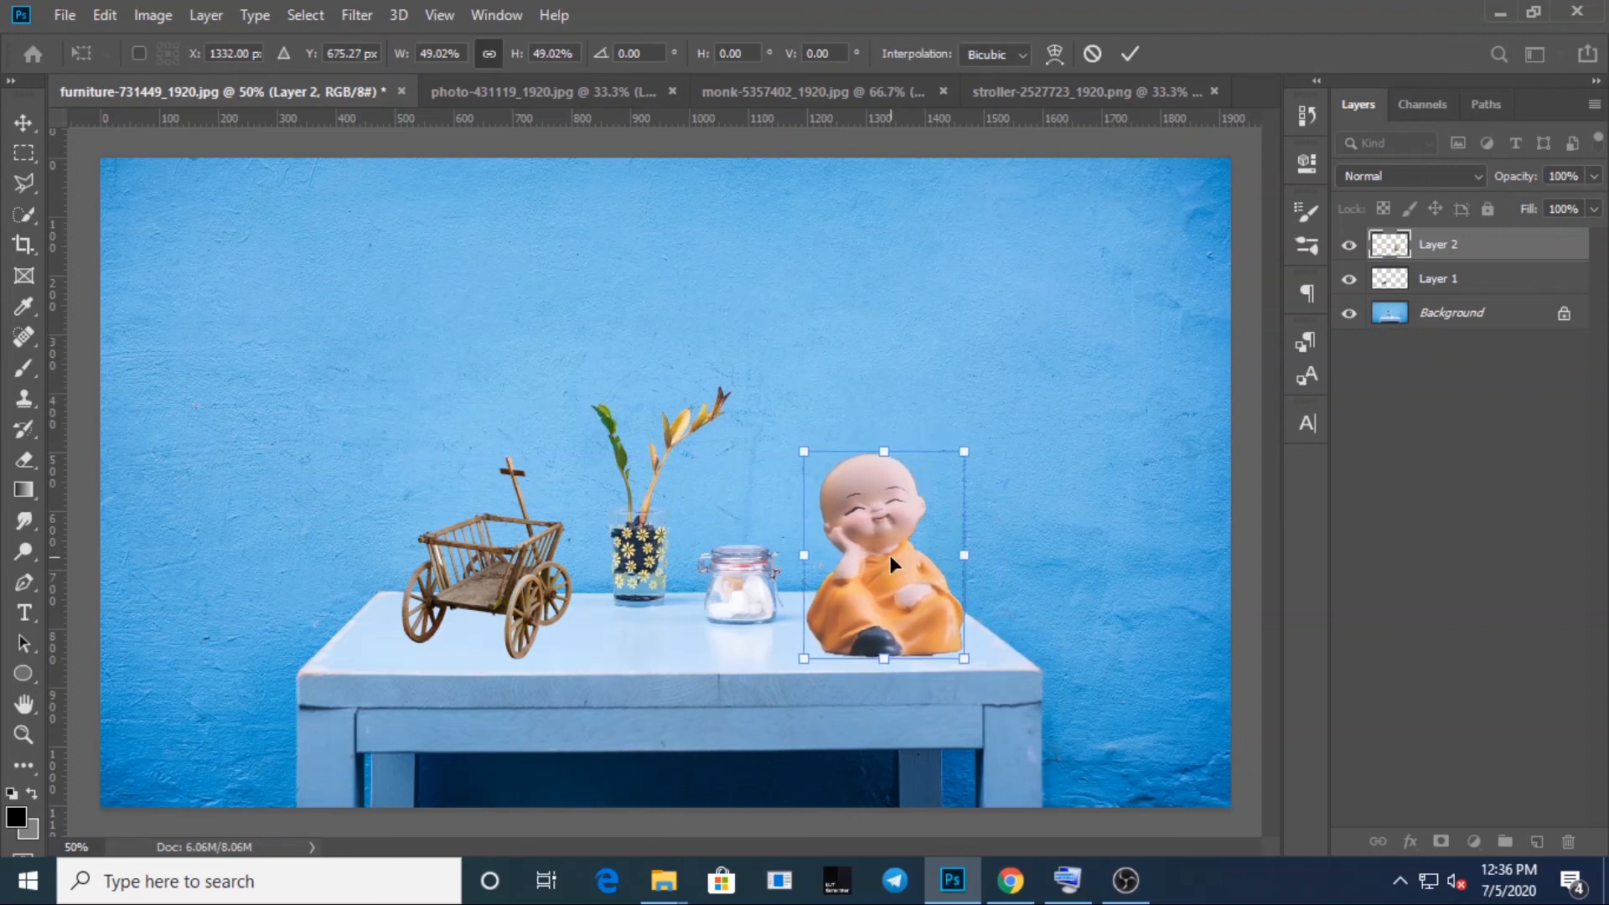
key("w")
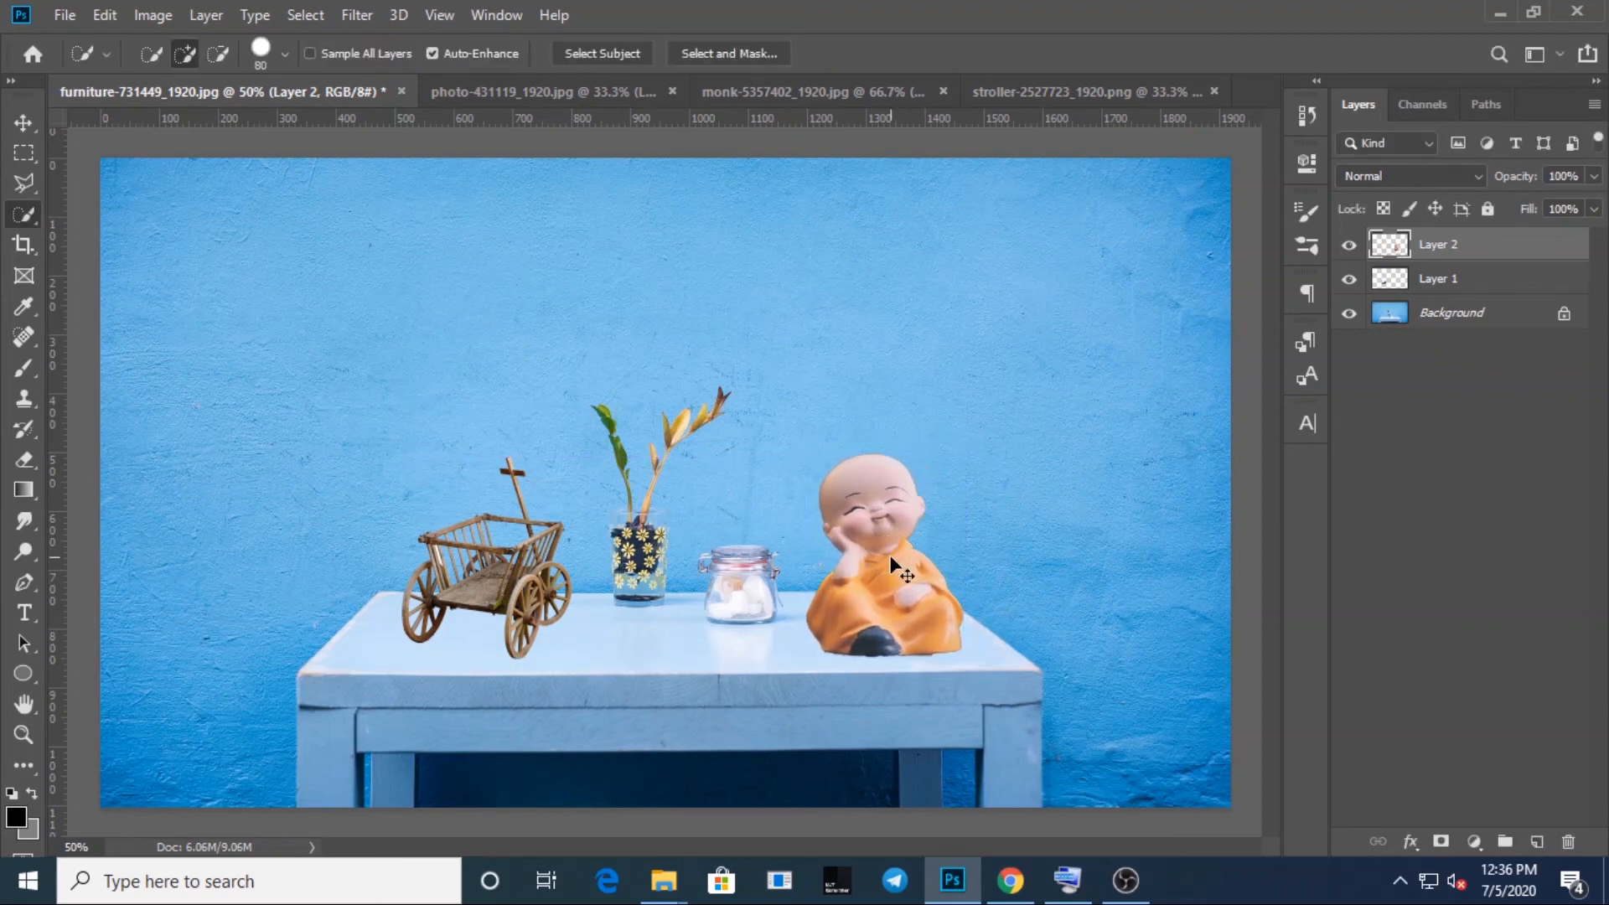
key("ctrl+minus")
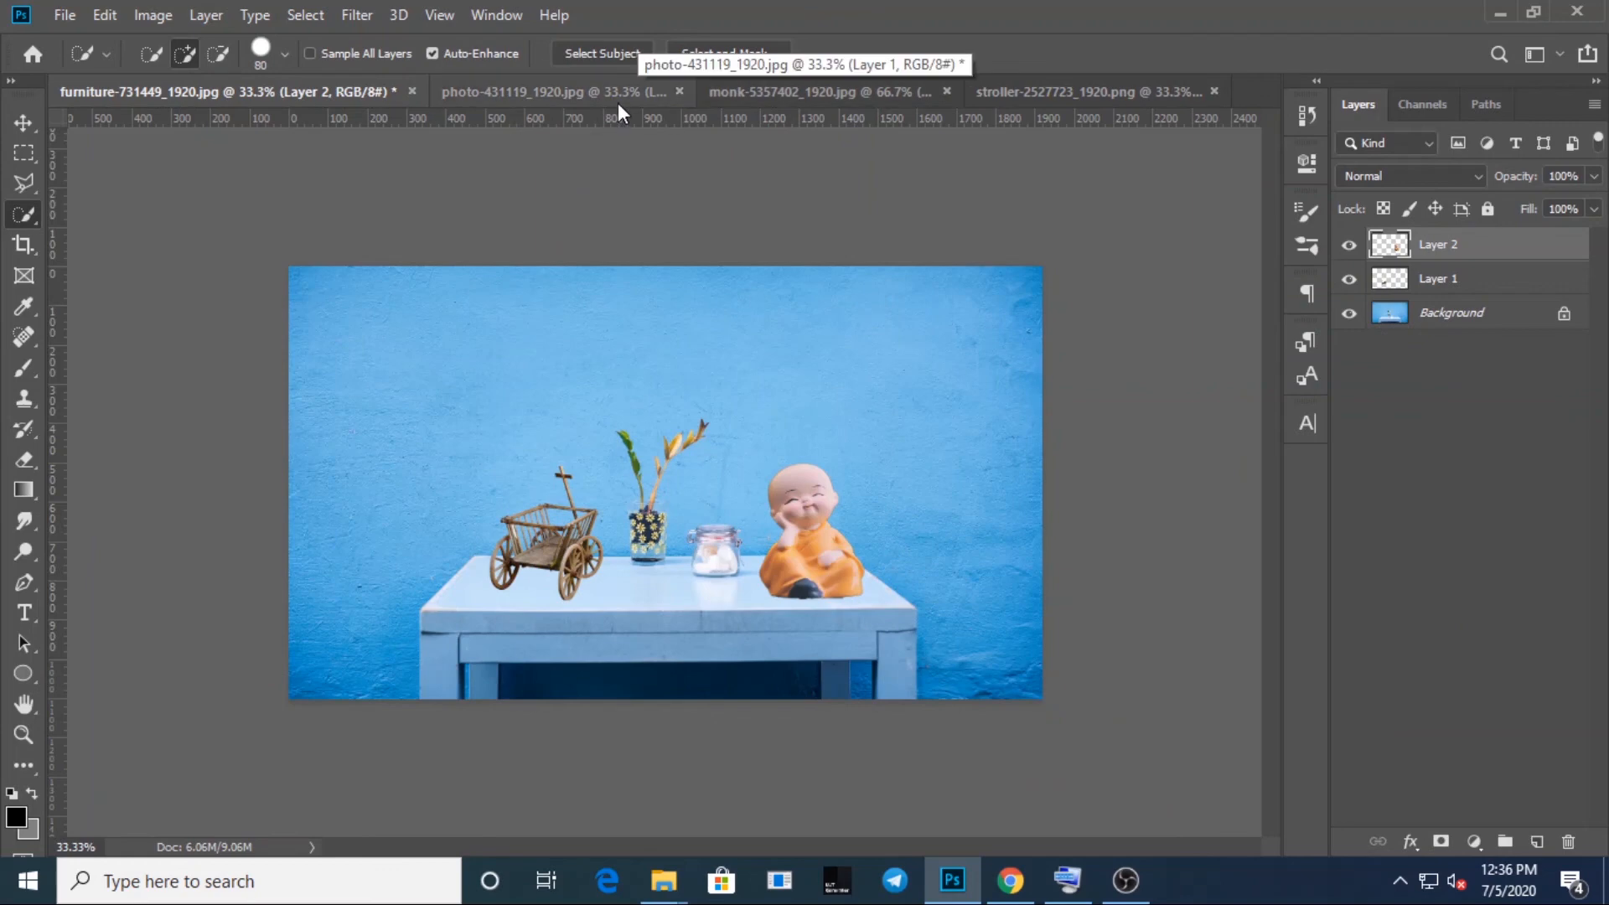
left_click(15, 218)
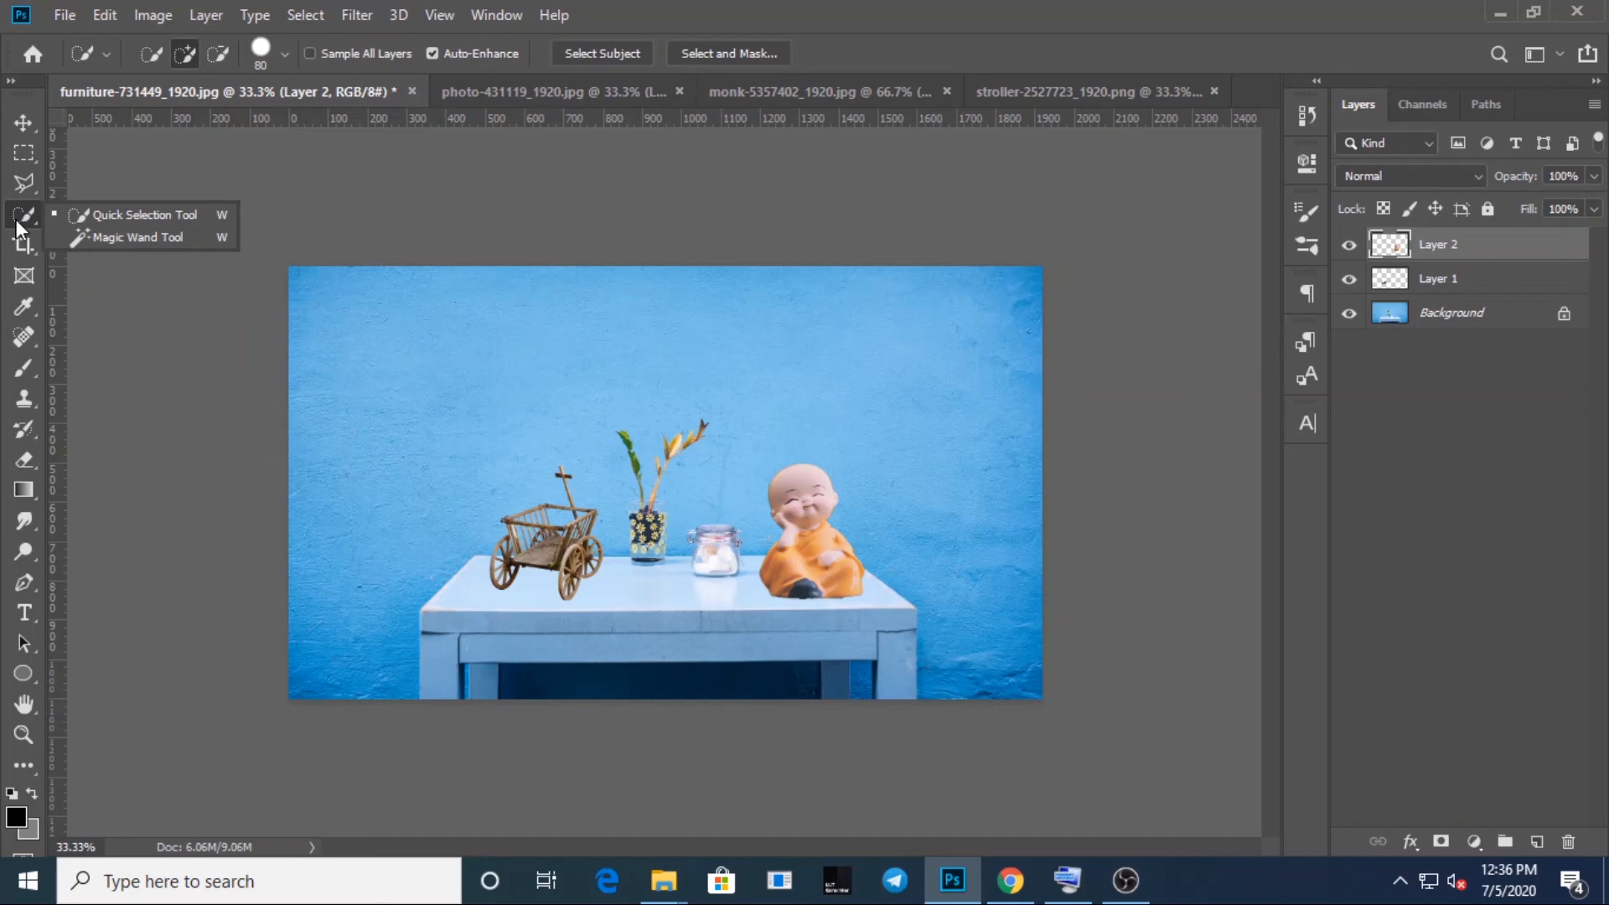